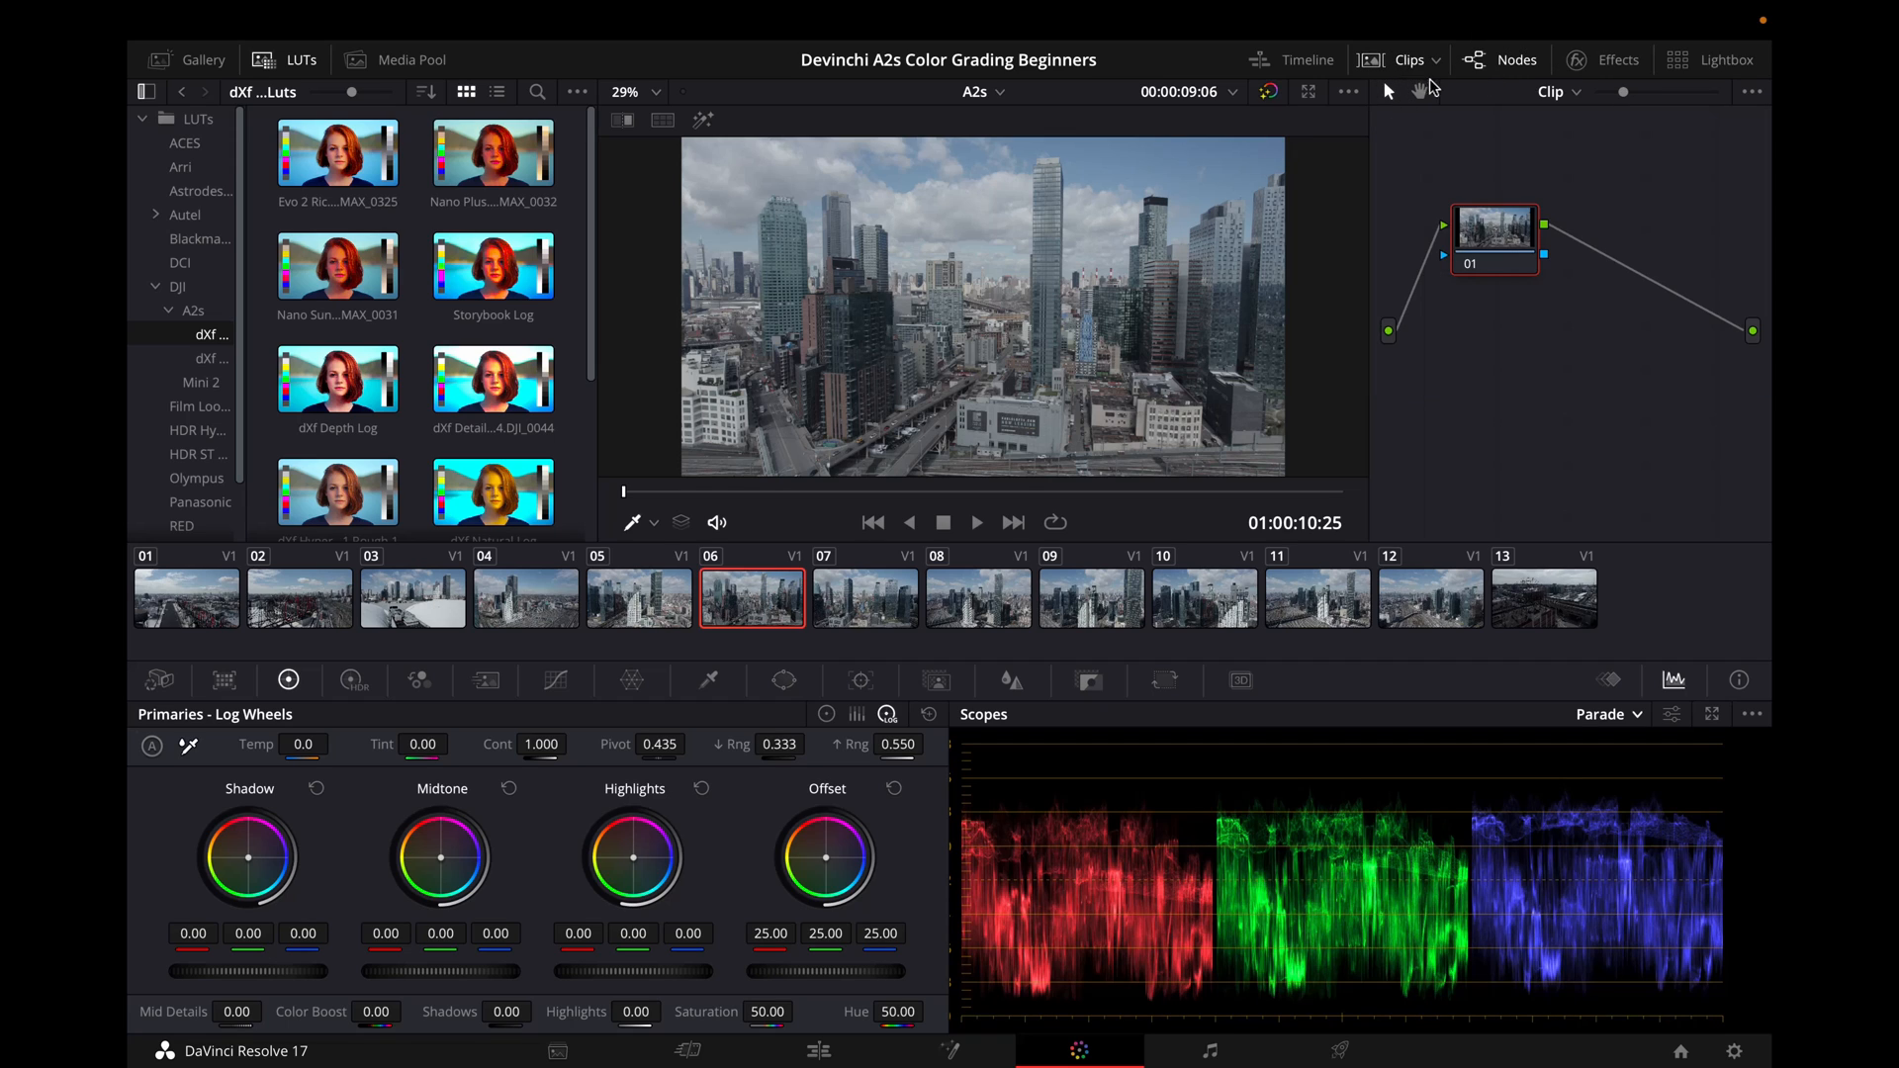
Hide the clip thumbnails, look through the two A2s LUT folders, and close the LUT browser to enlarge the viewer
left_click(1408, 63)
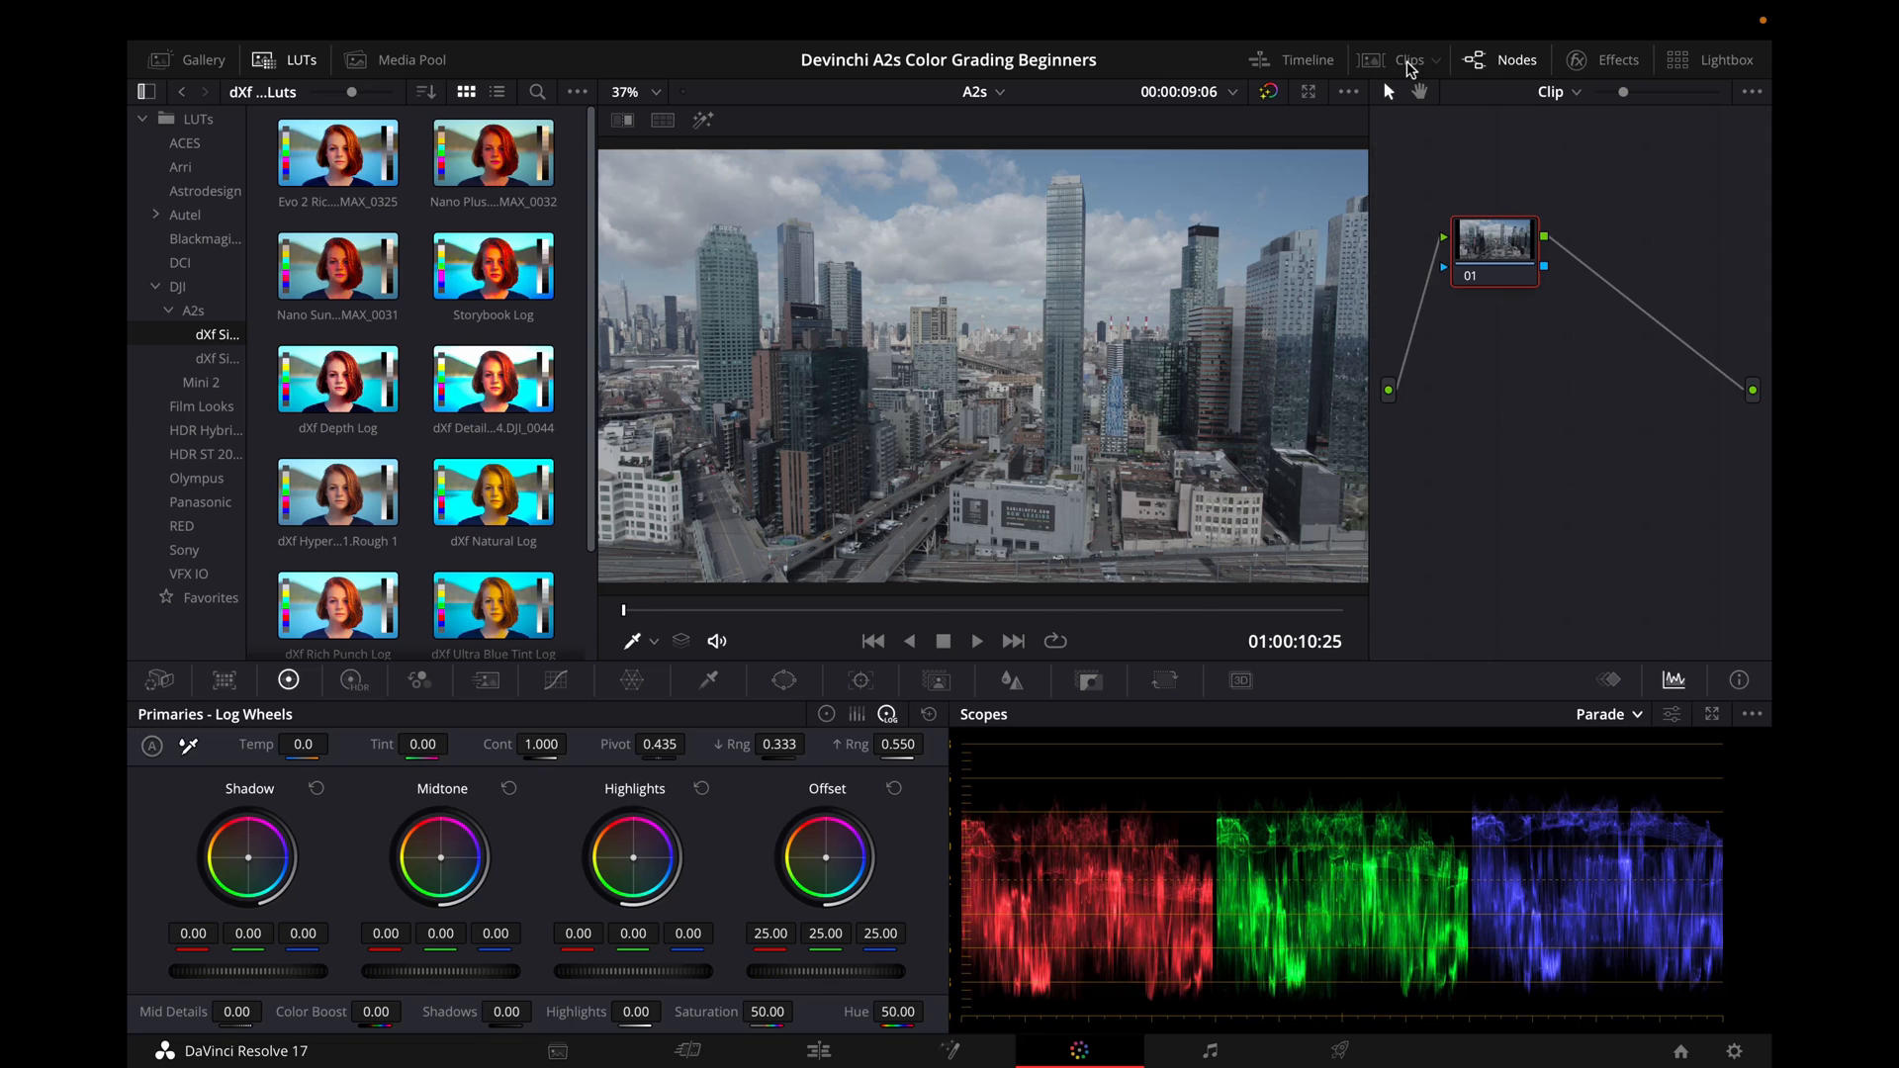
left_click(1407, 60)
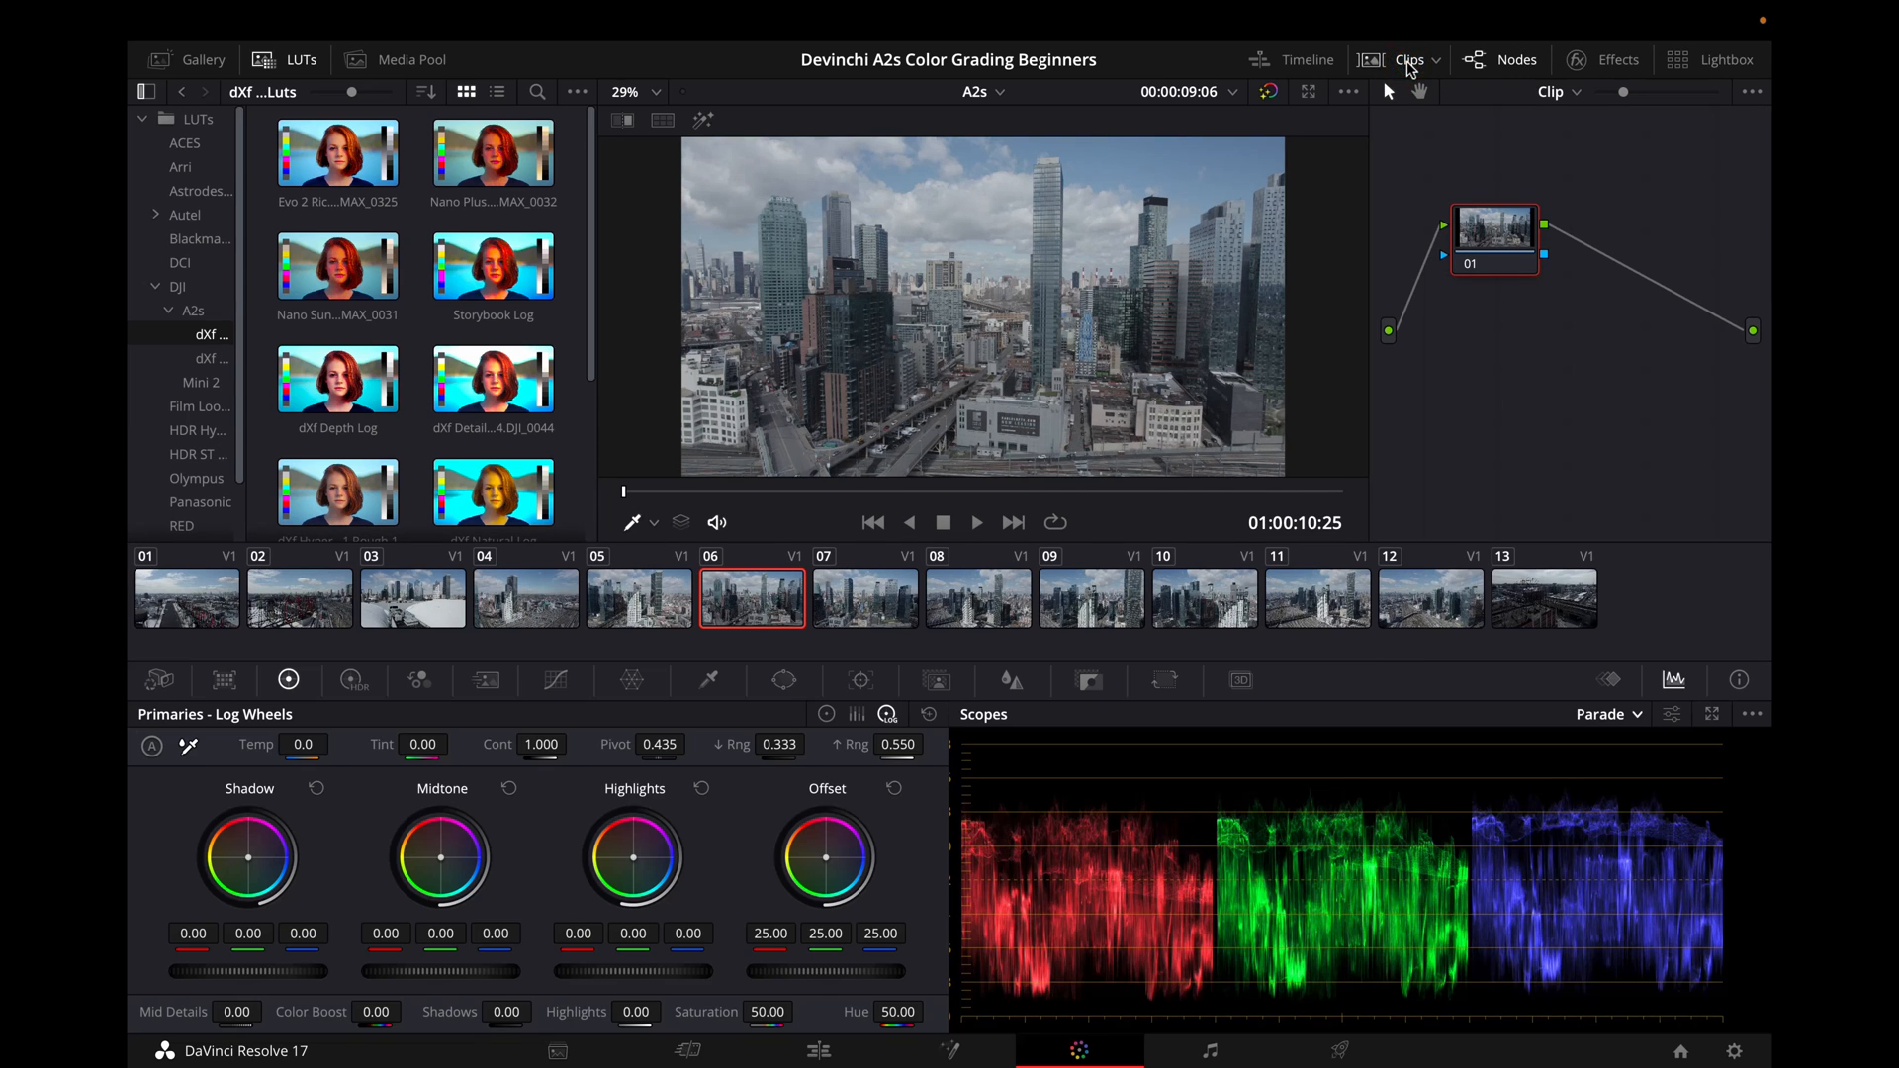
left_click(1408, 62)
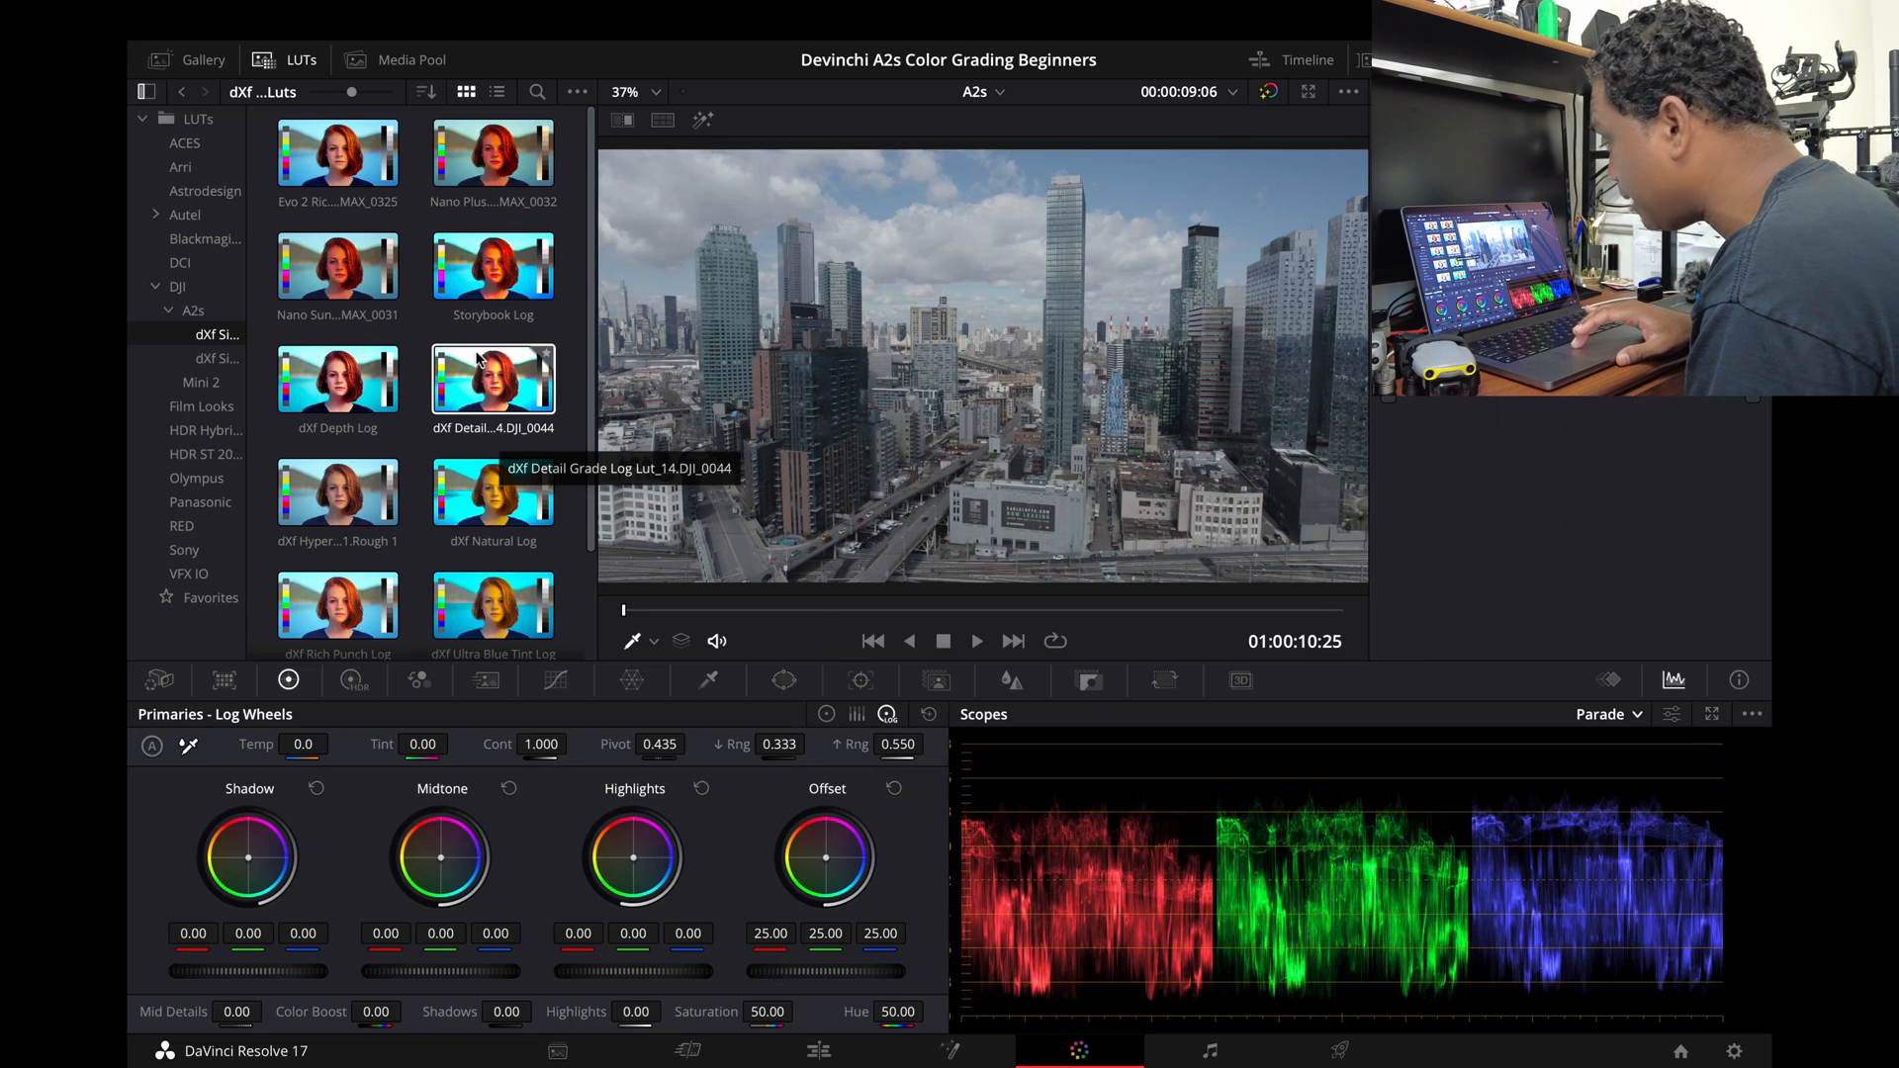
left_click(217, 358)
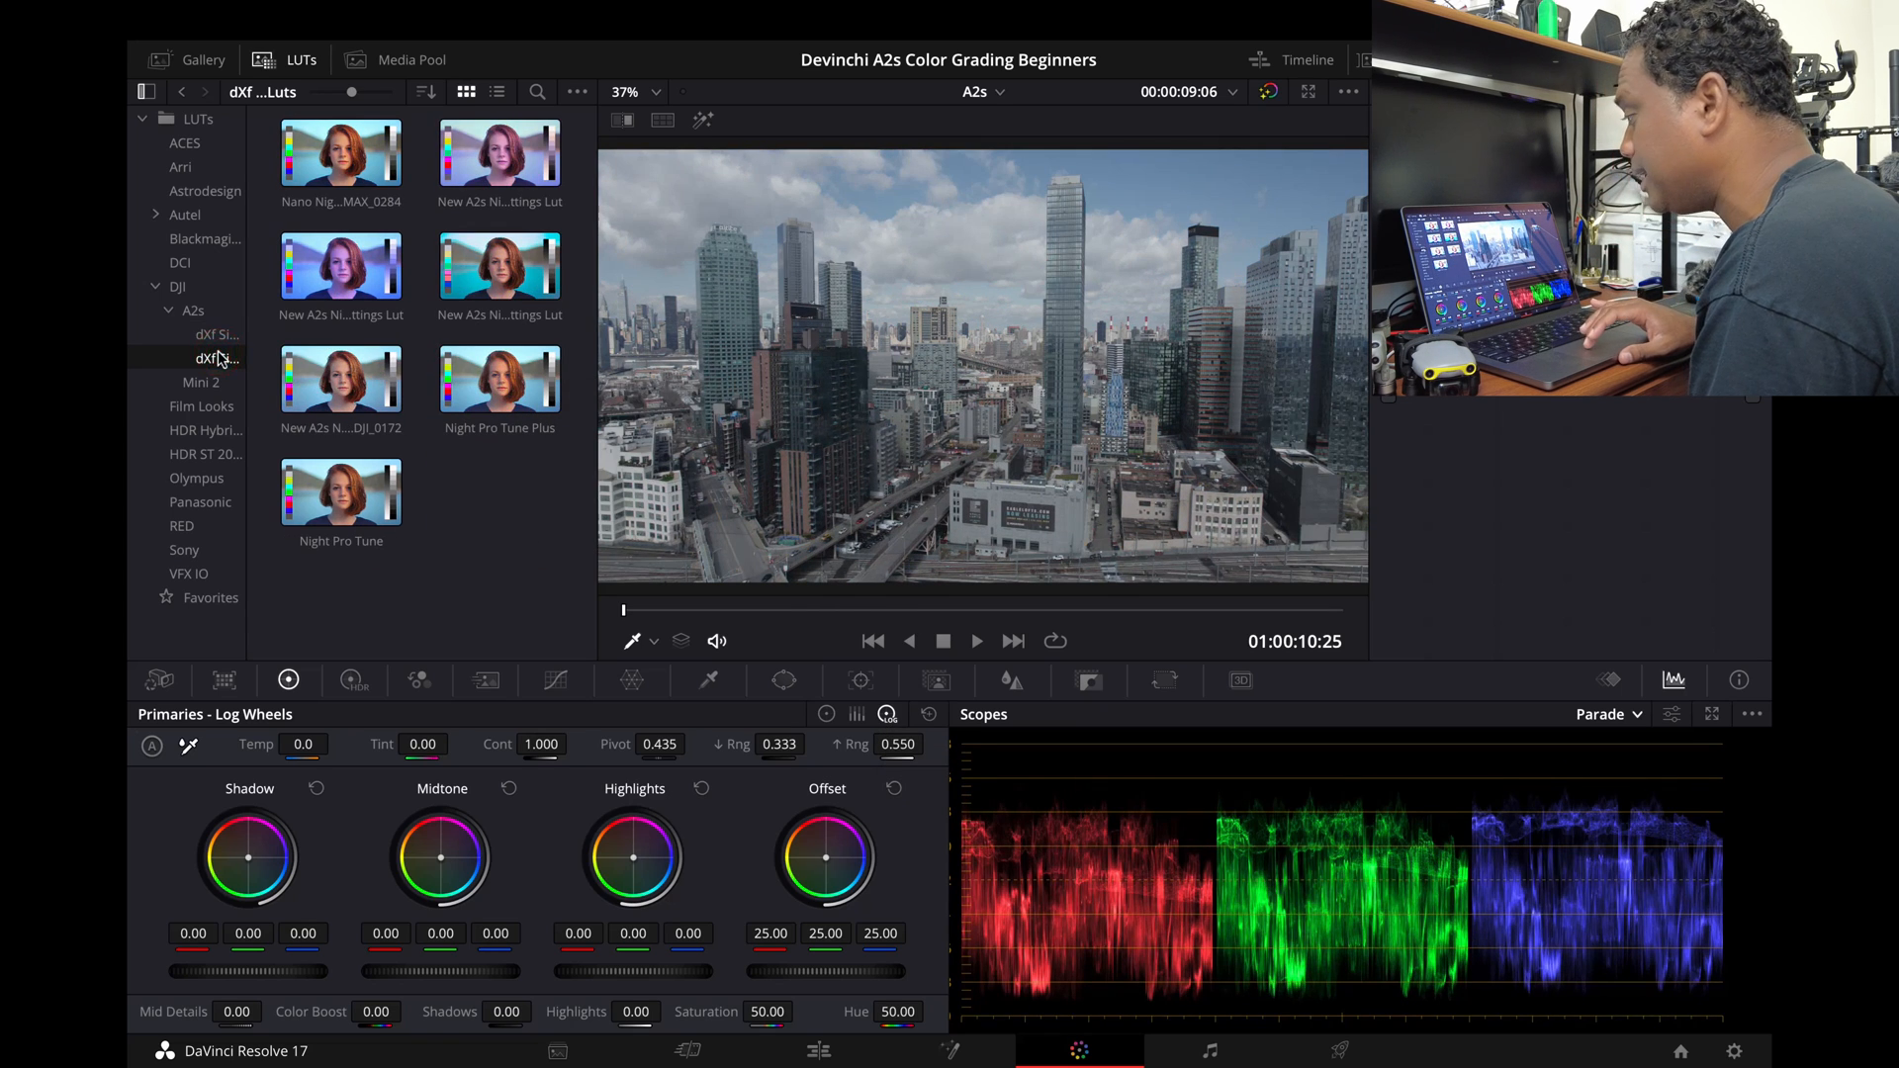
left_click(217, 336)
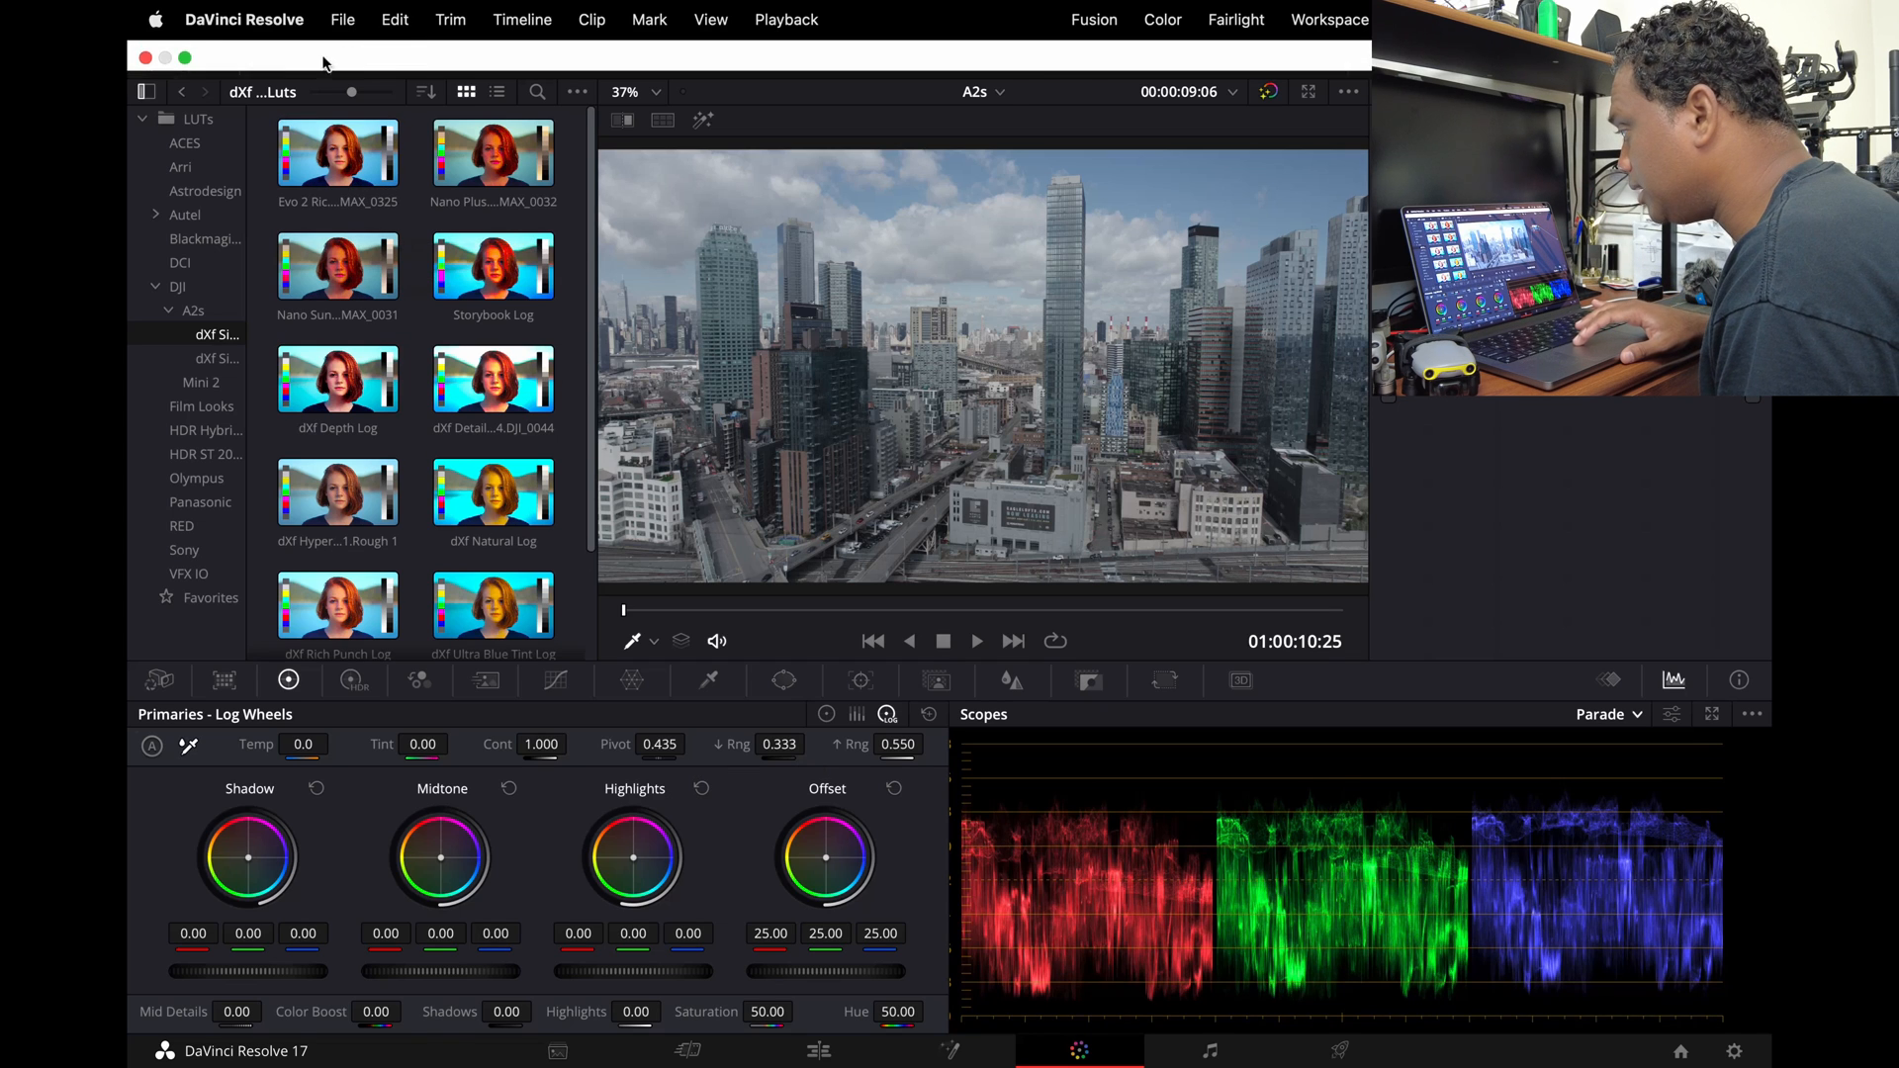
left_click(294, 64)
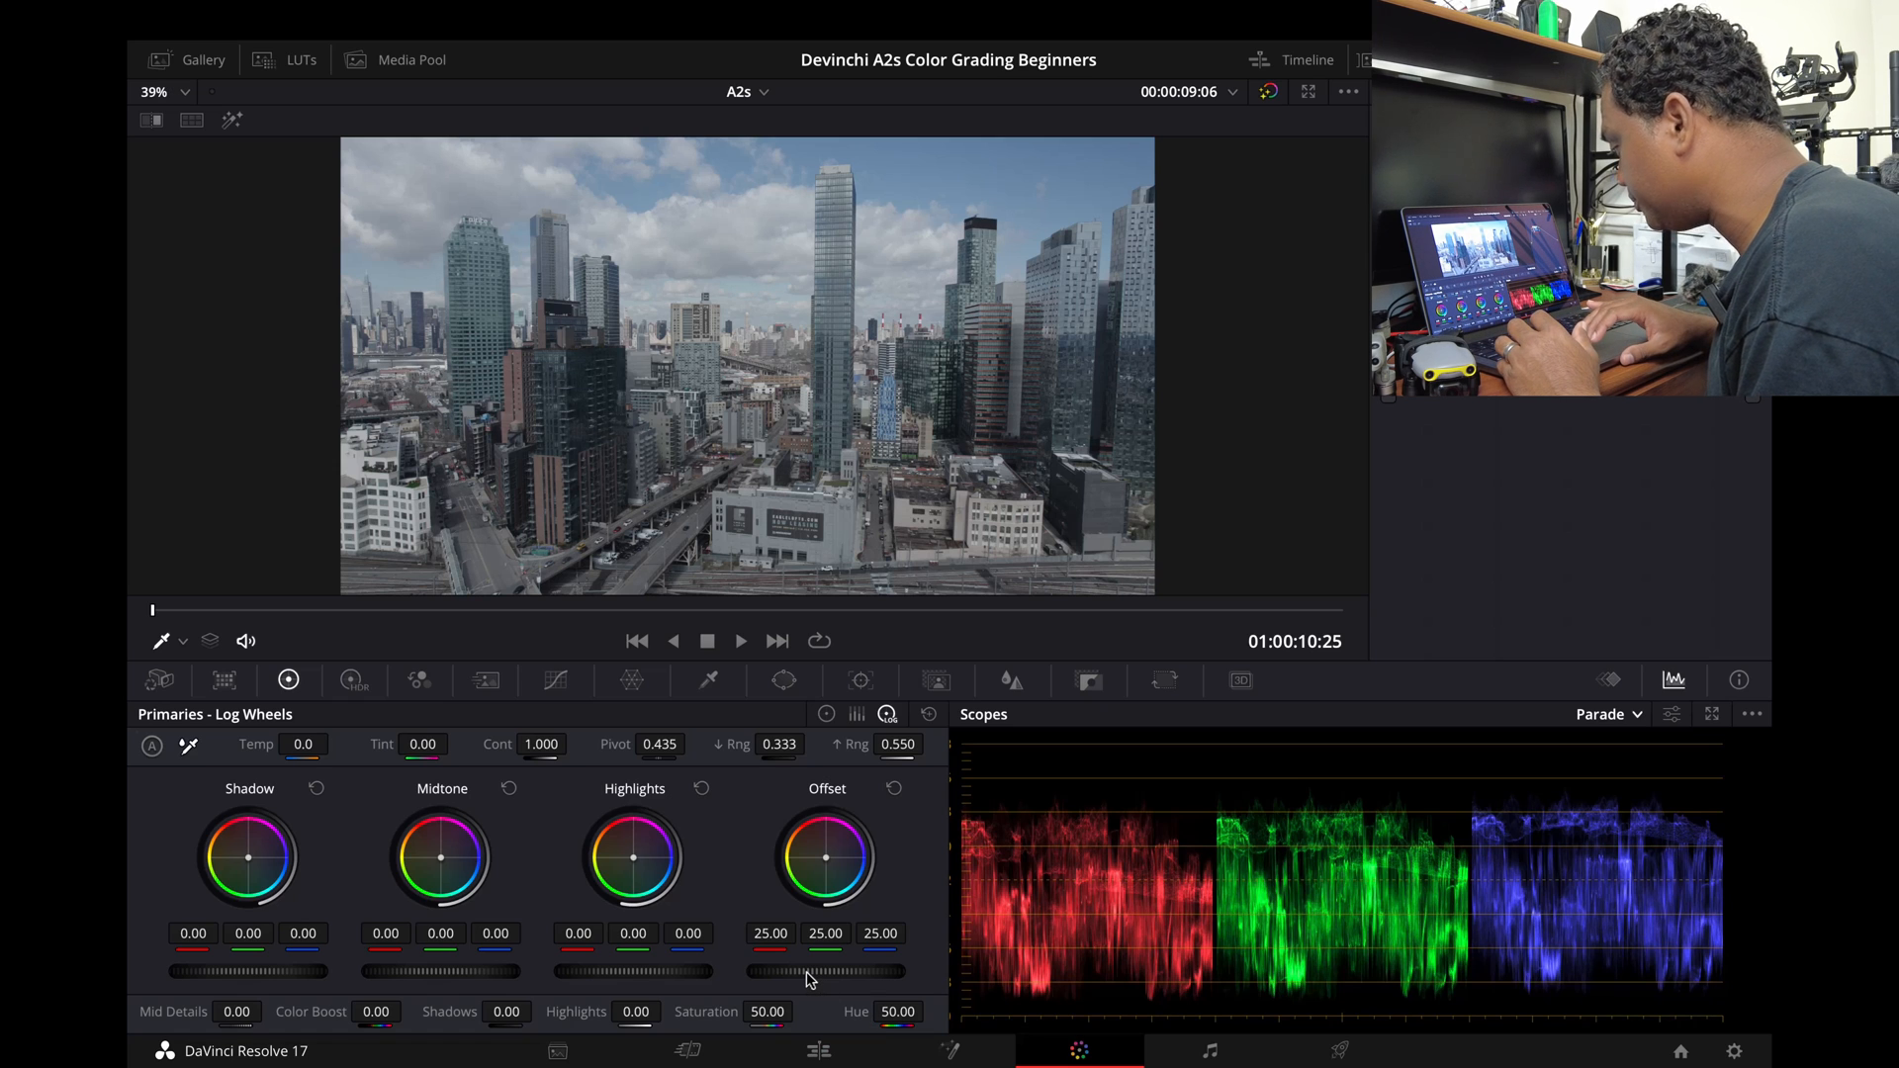
Raise the clip's Offset wheel to 31.15 and its log Highlights wheel to 0.47, with the parade scale in view
left_click_drag(805, 971, 861, 971)
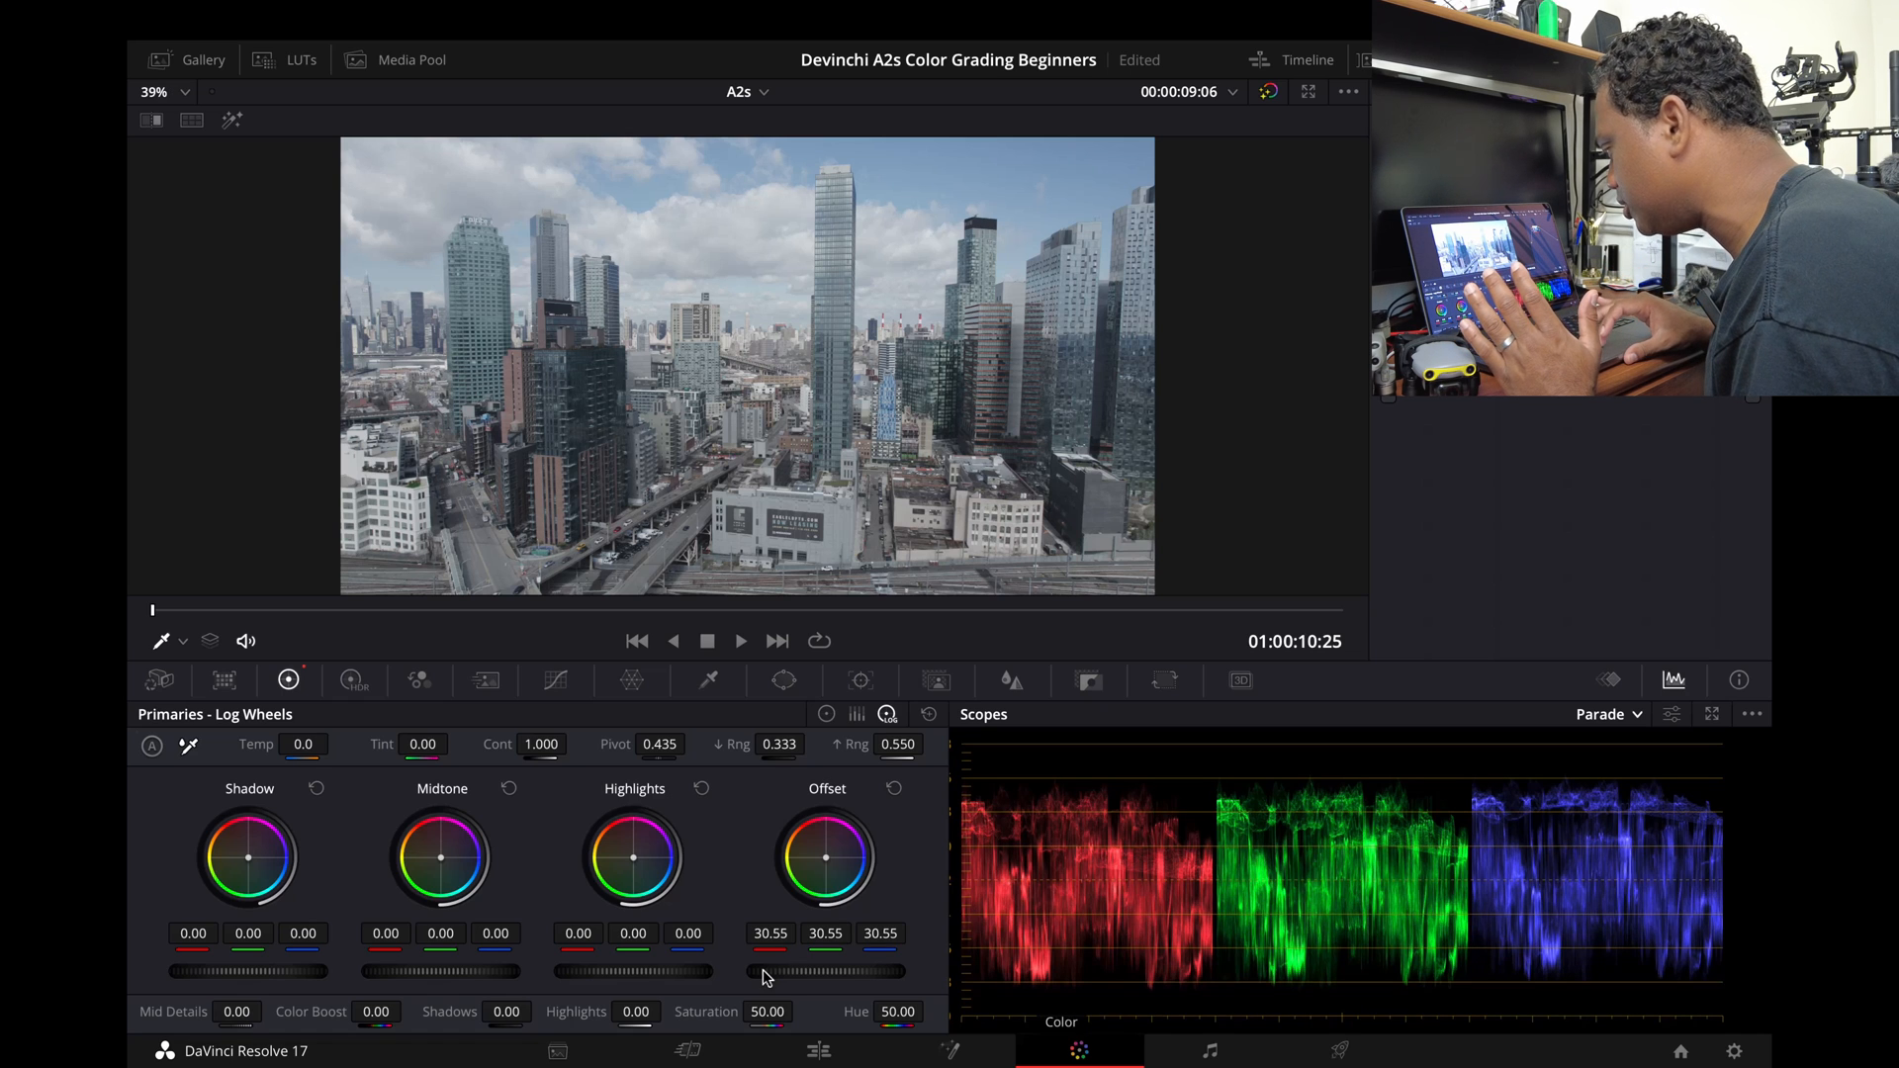
left_click_drag(814, 971, 820, 970)
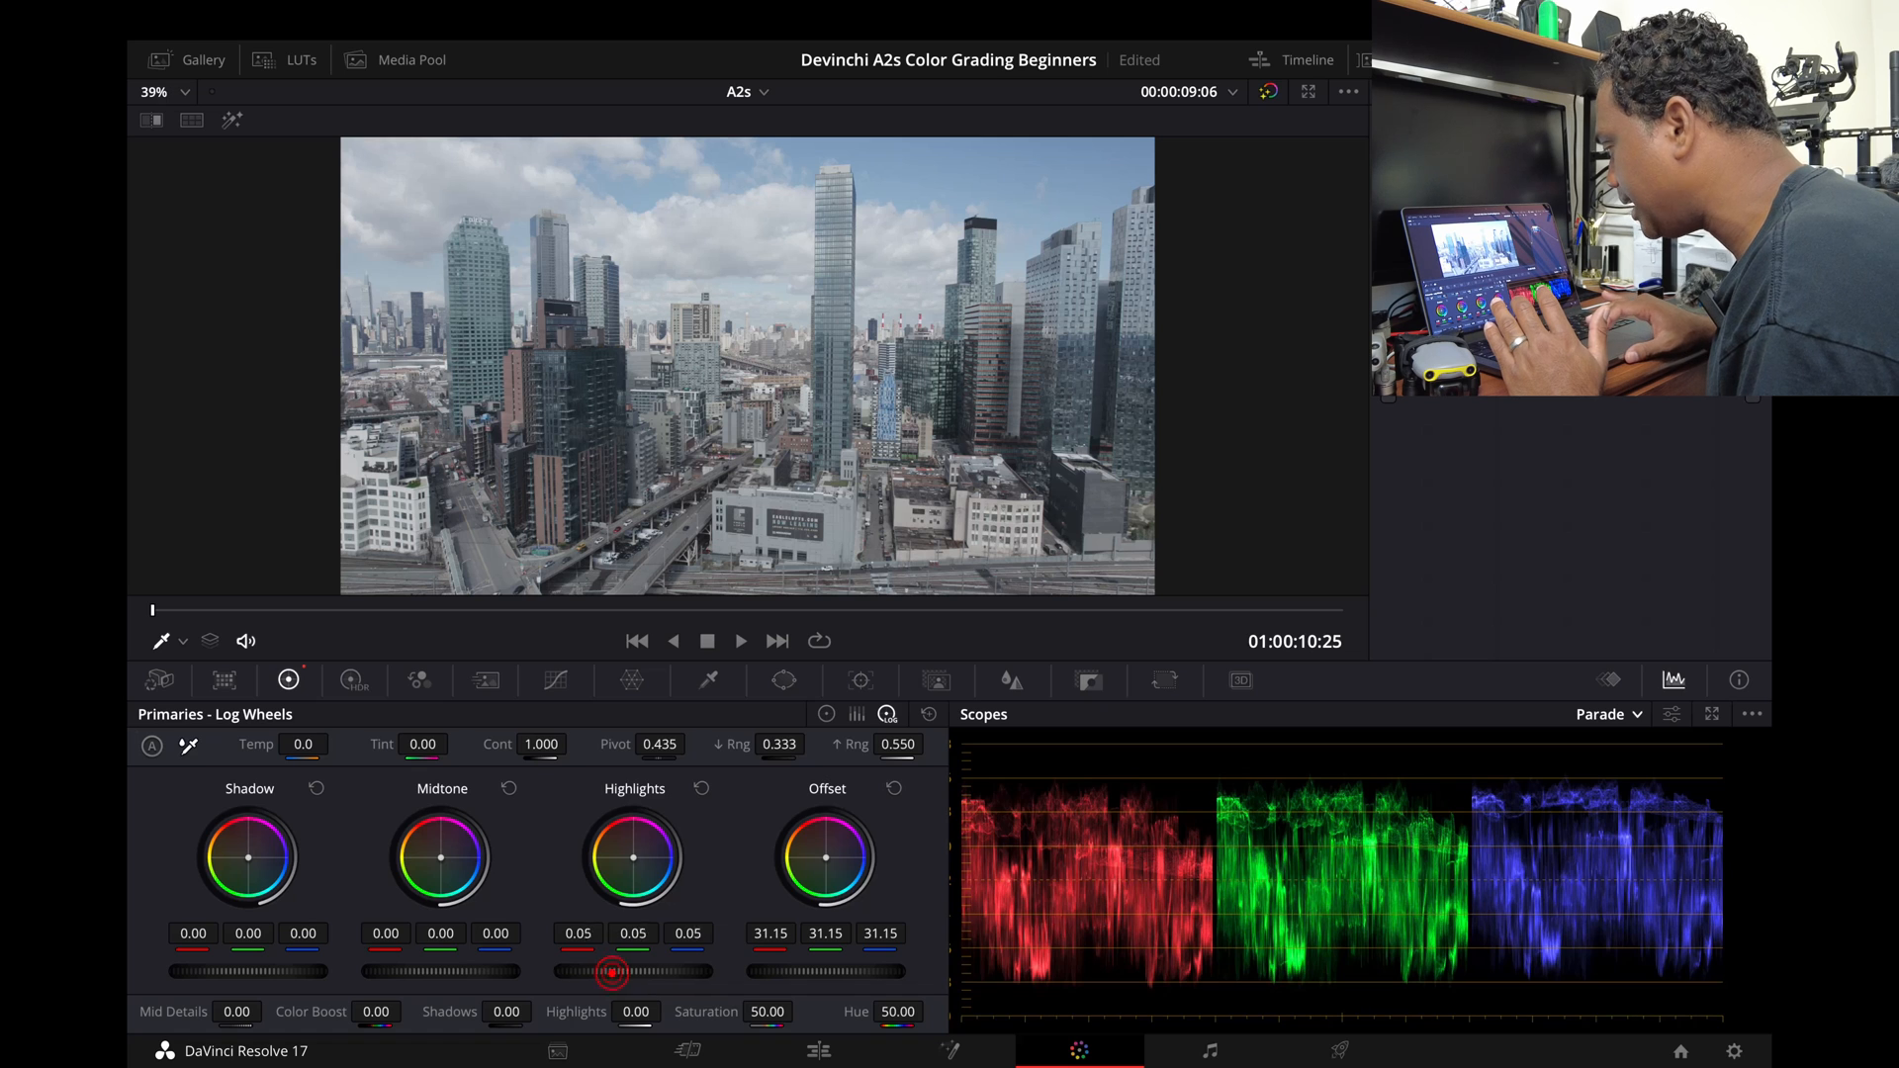
left_click_drag(631, 971, 647, 971)
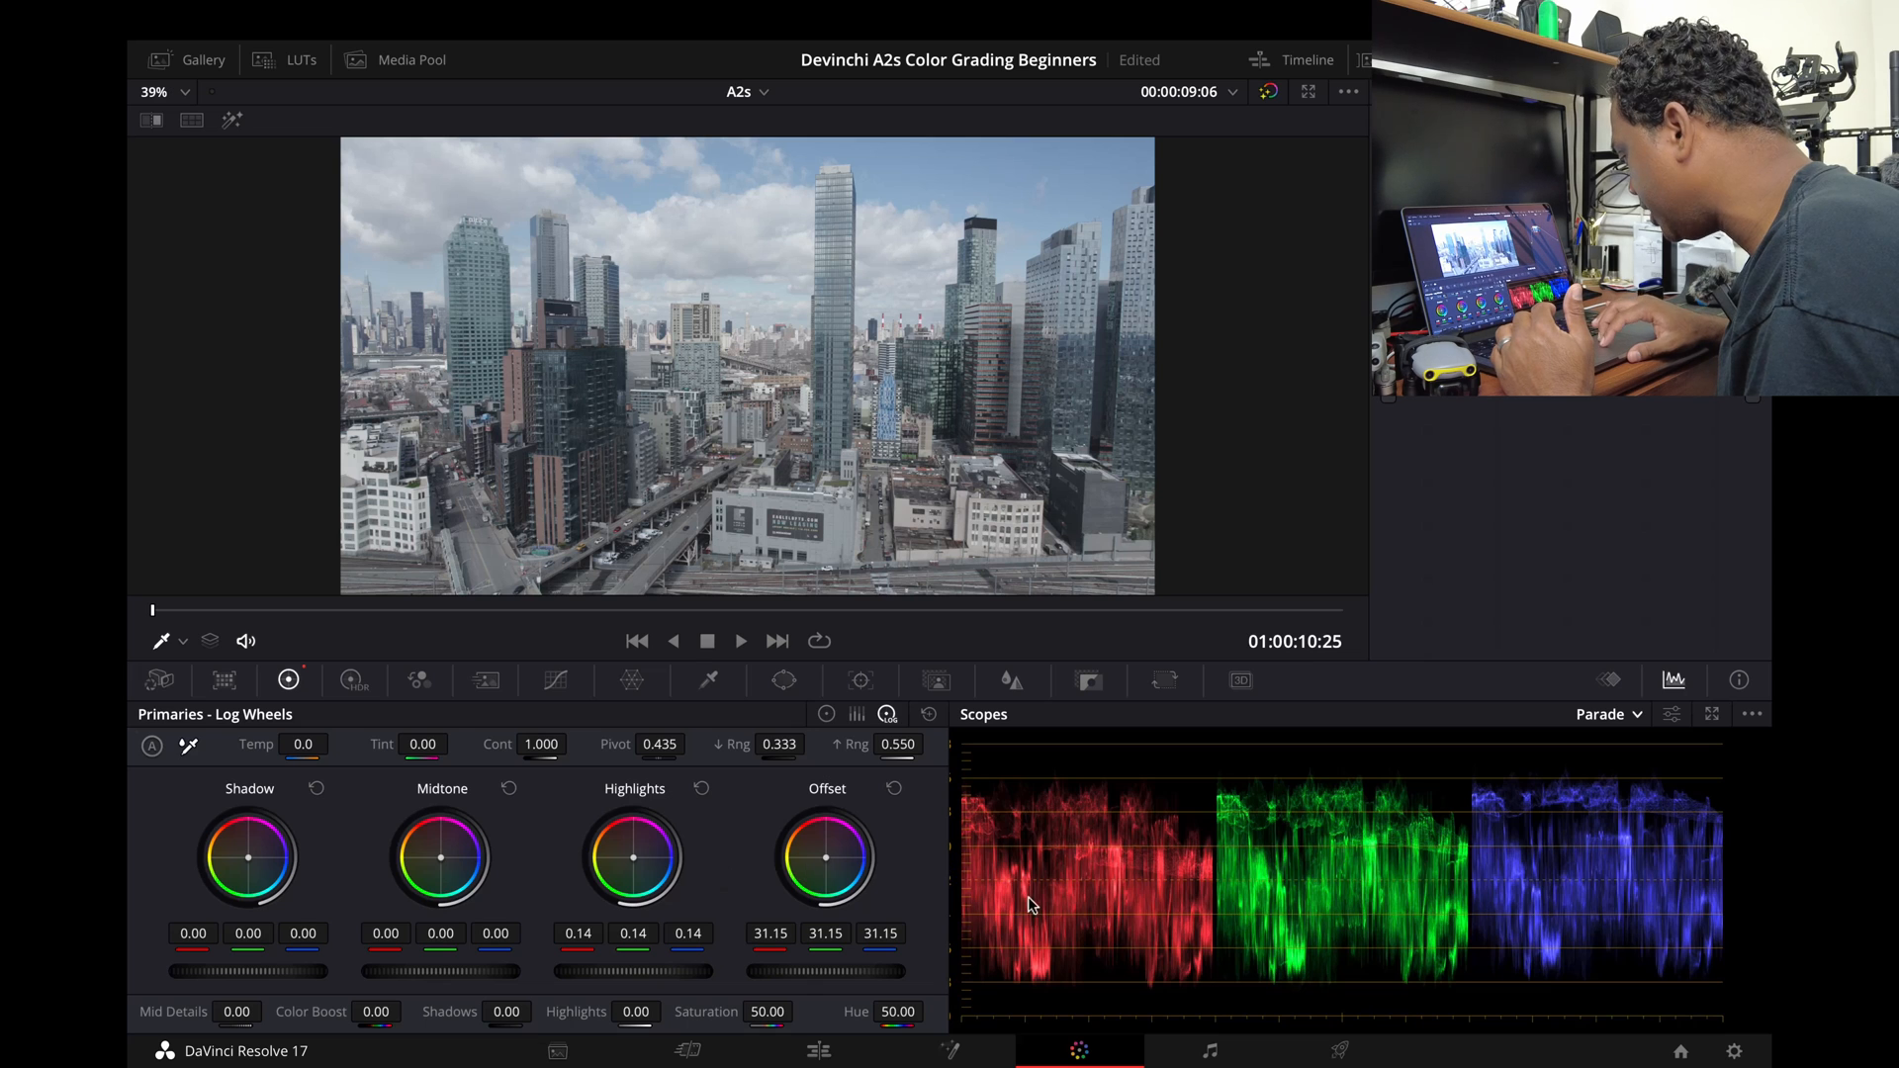
scroll(1028, 898, "left", 3)
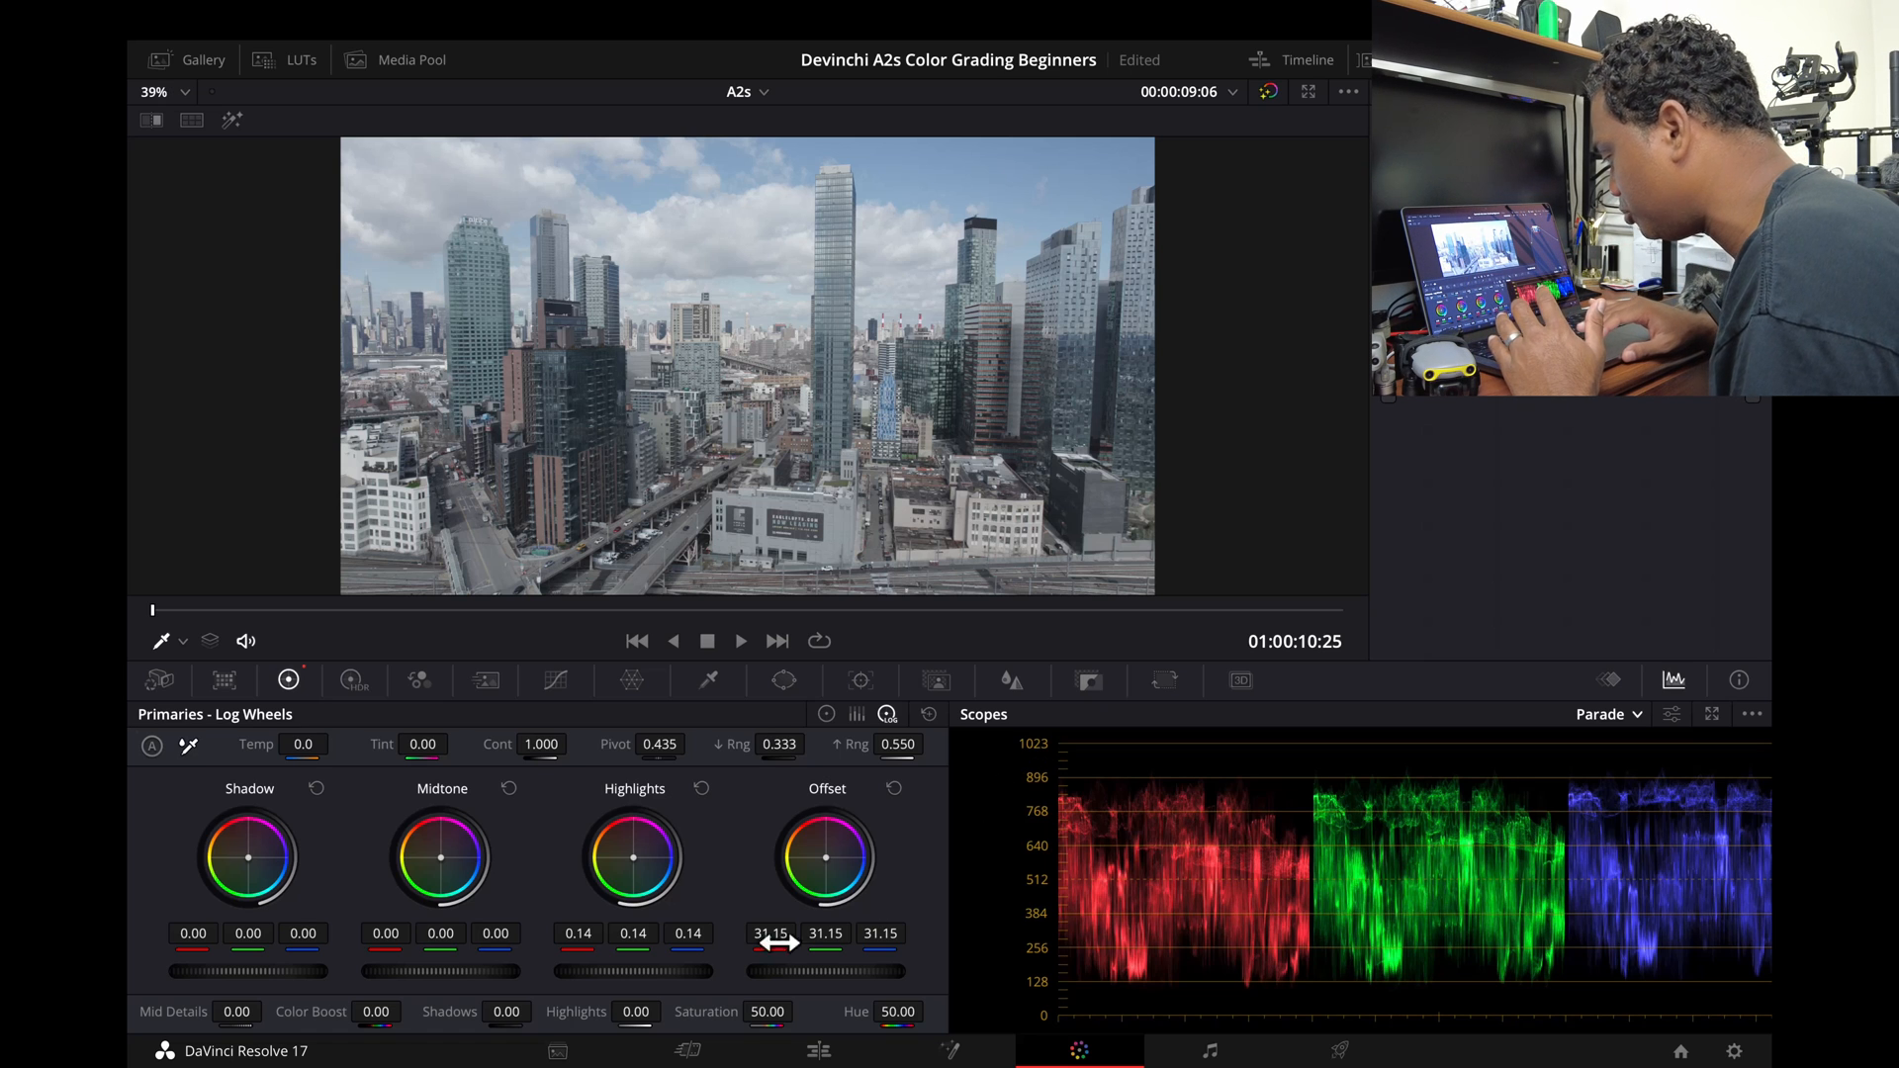
left_click_drag(618, 970, 683, 970)
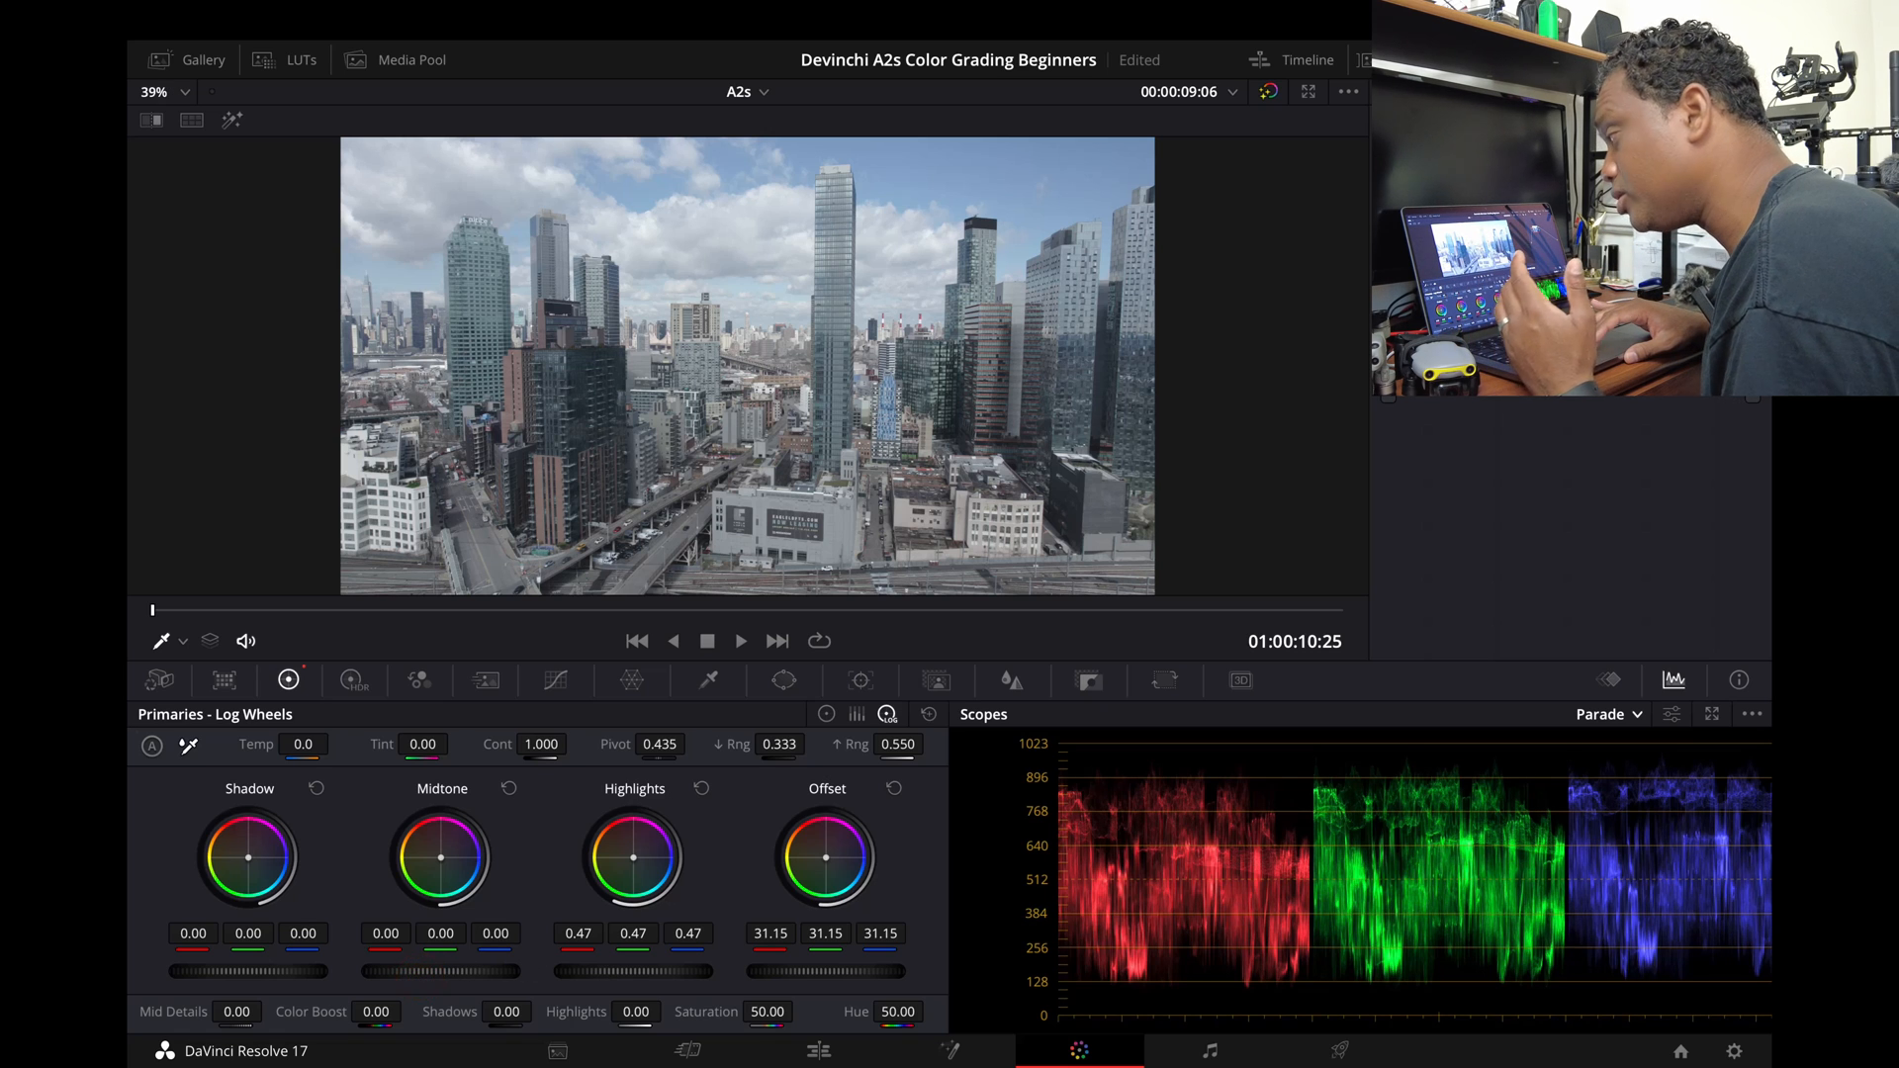
Test the Midtone wheel at -0.19 and 0.66, reset it, and set it to 0.01
left_click_drag(443, 971, 449, 971)
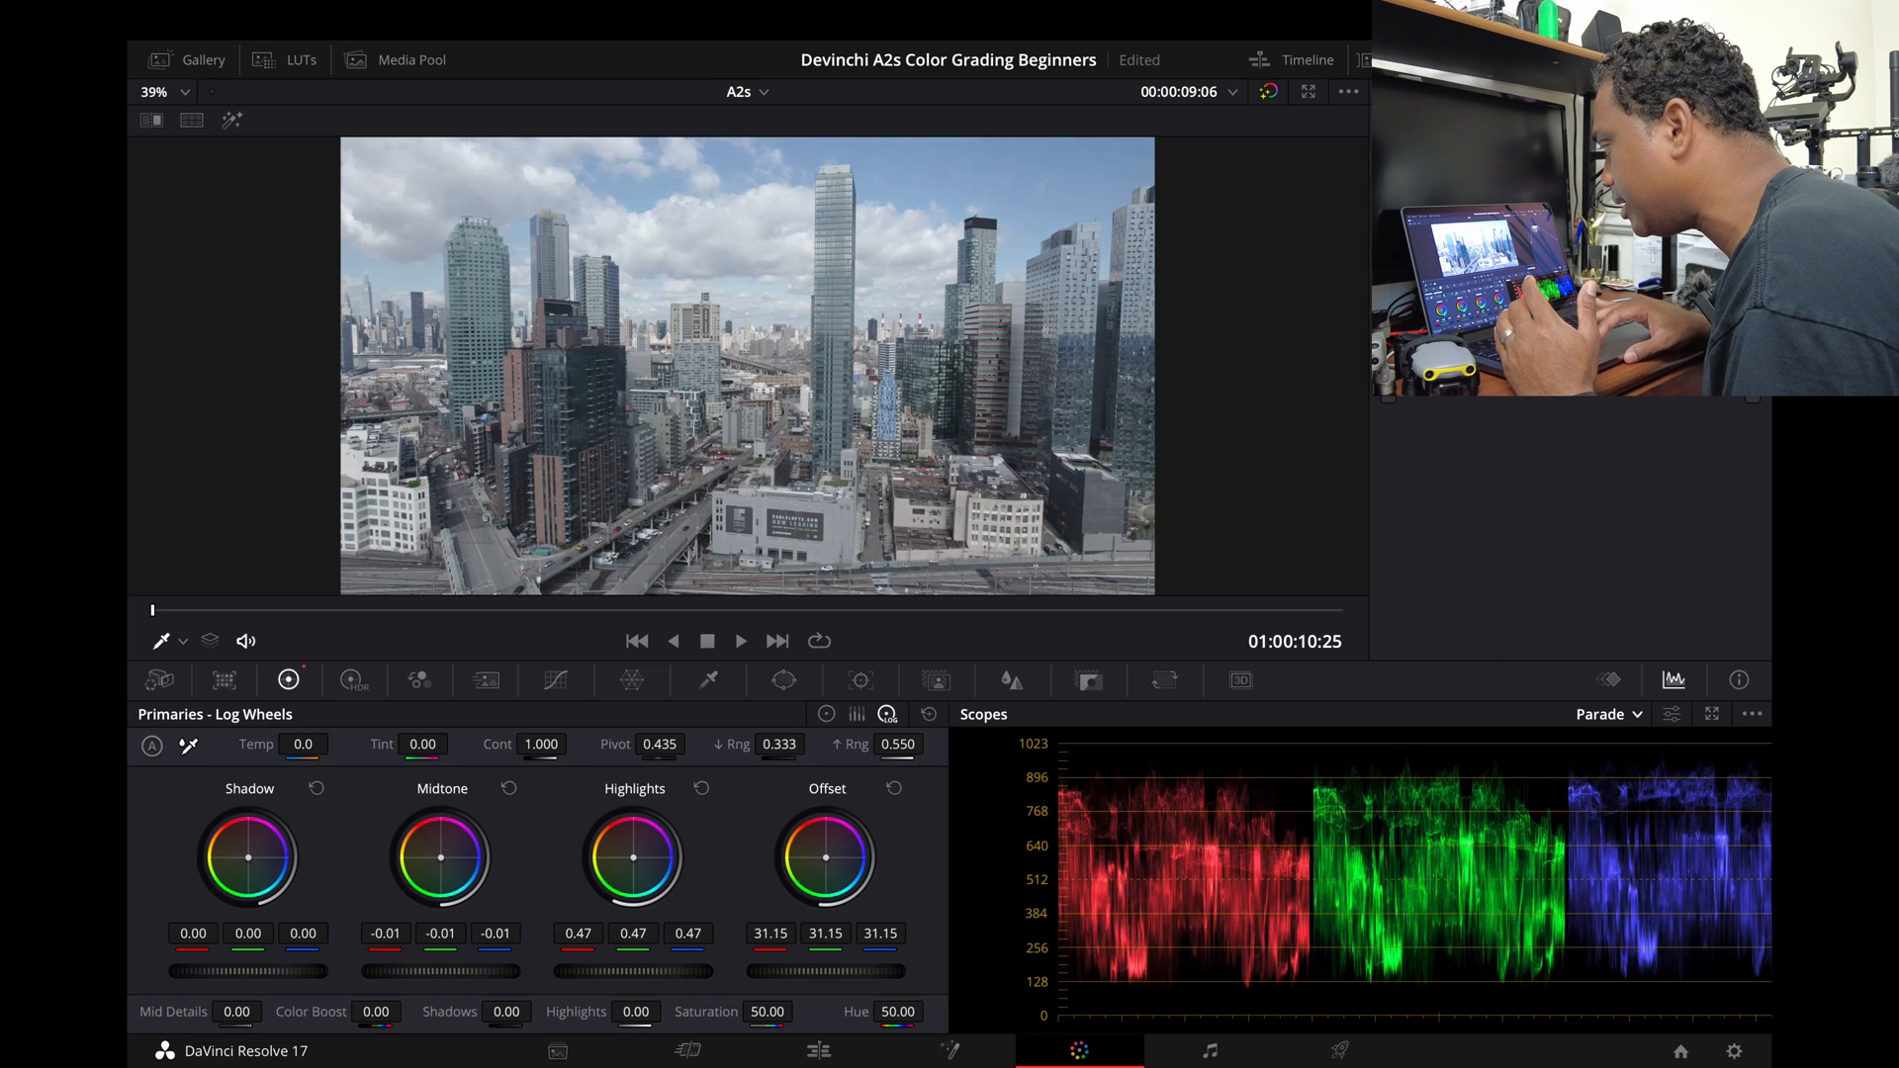
left_click_drag(447, 970, 408, 970)
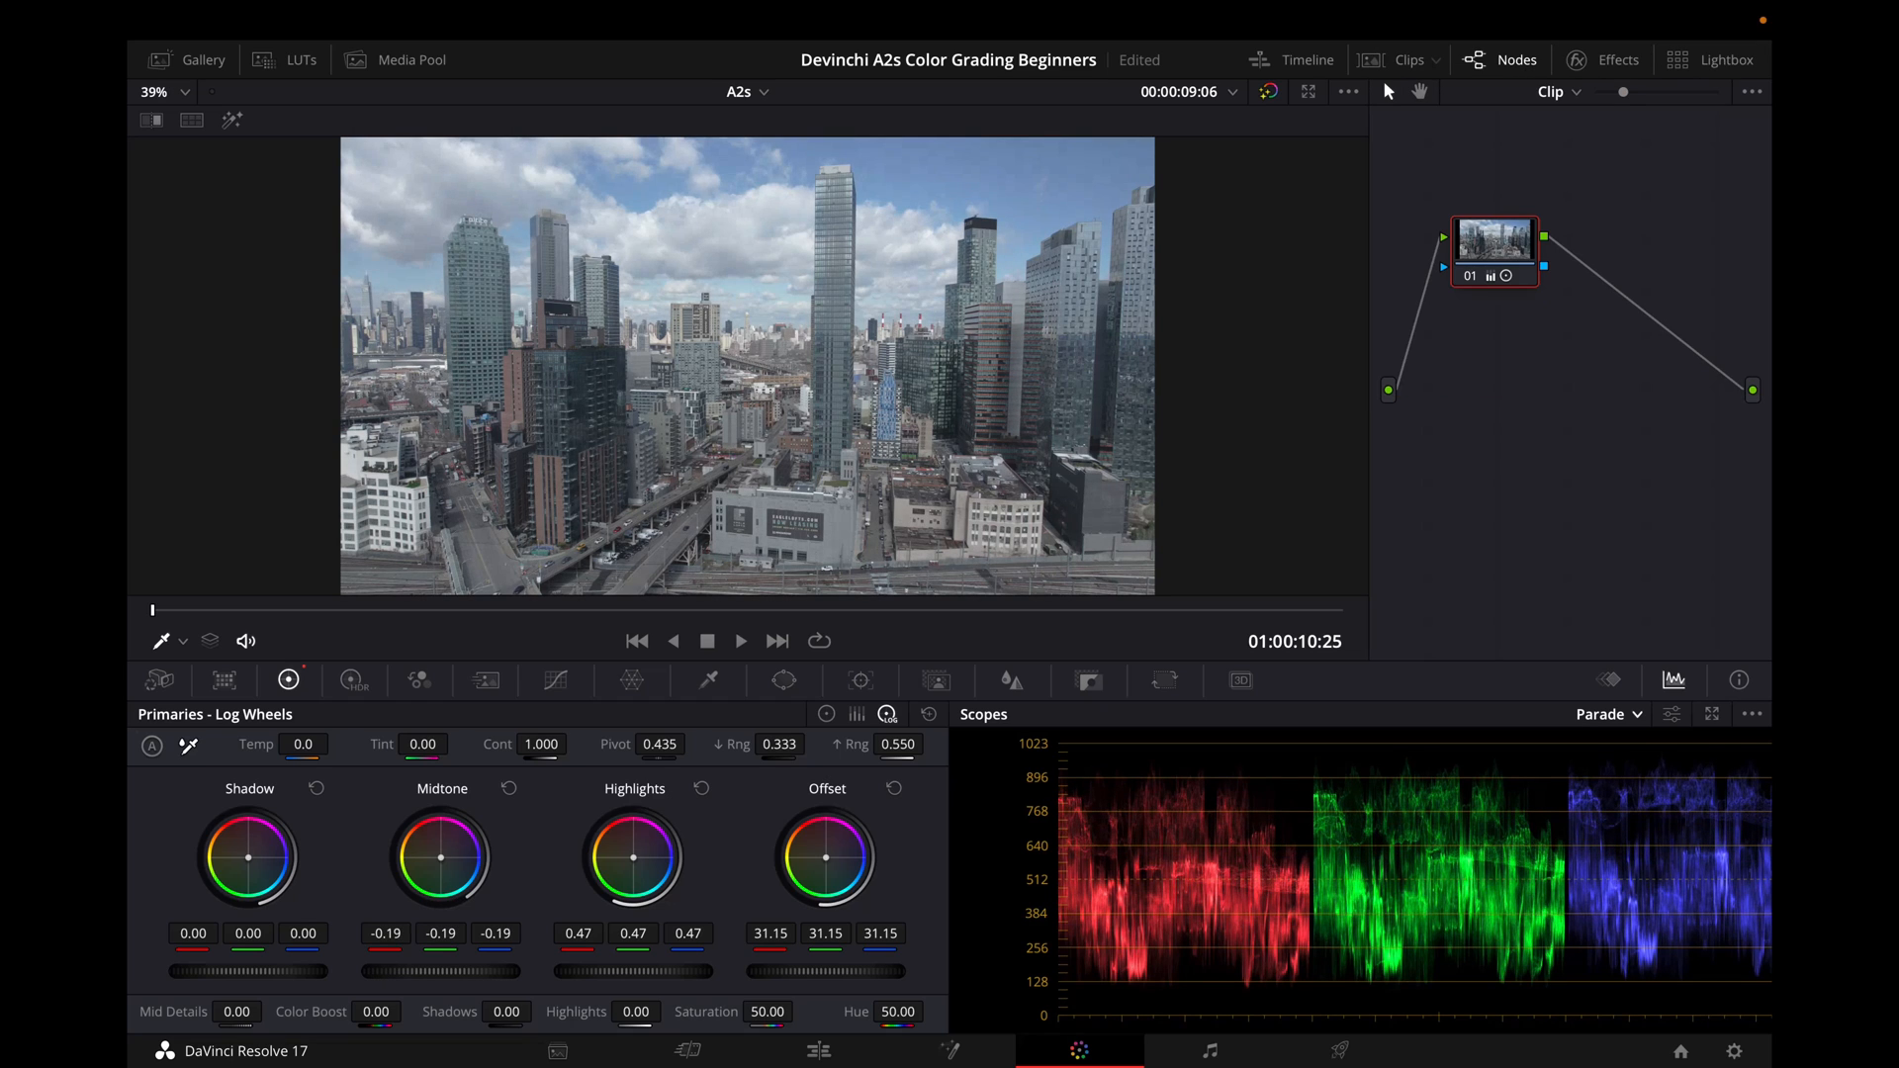
mouse_move(407, 970)
left_mouse_down()
mouse_move(455, 971)
mouse_move(416, 970)
mouse_move(438, 970)
left_mouse_up()
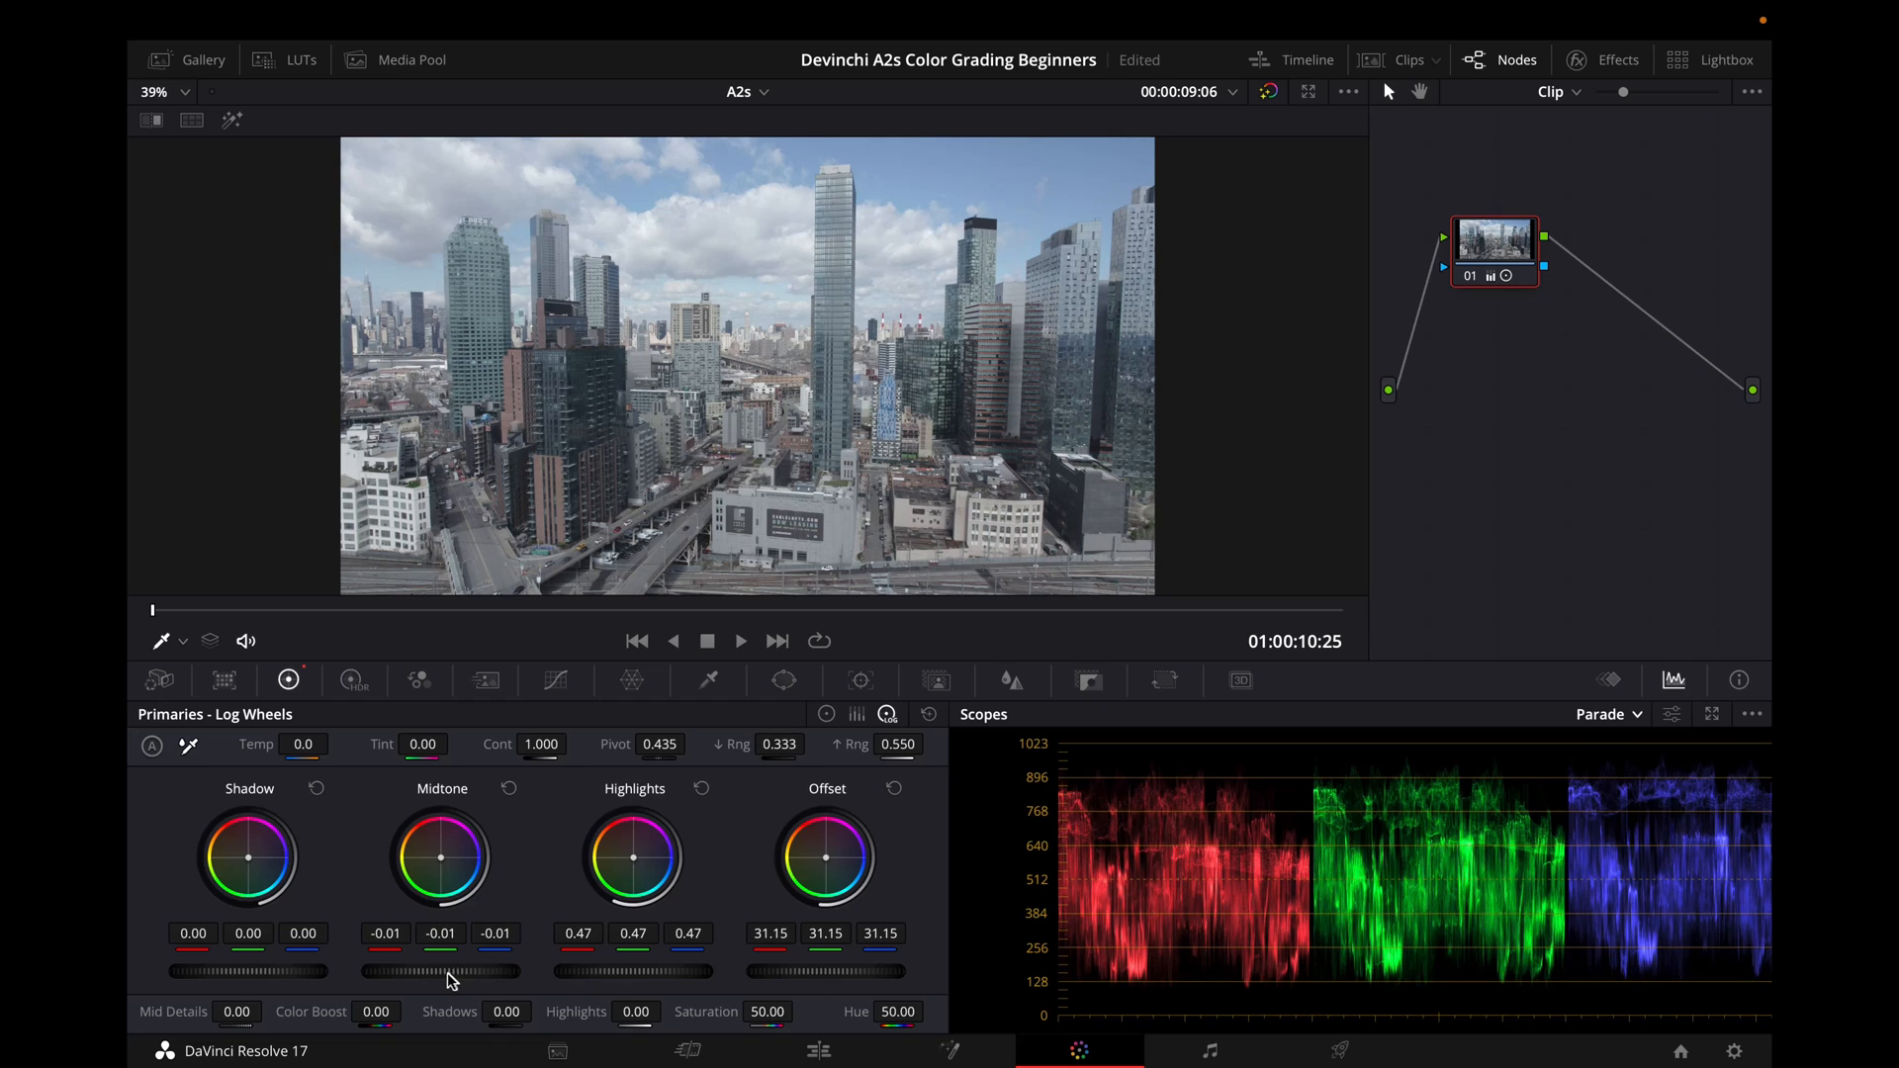
left_click_drag(444, 975, 446, 975)
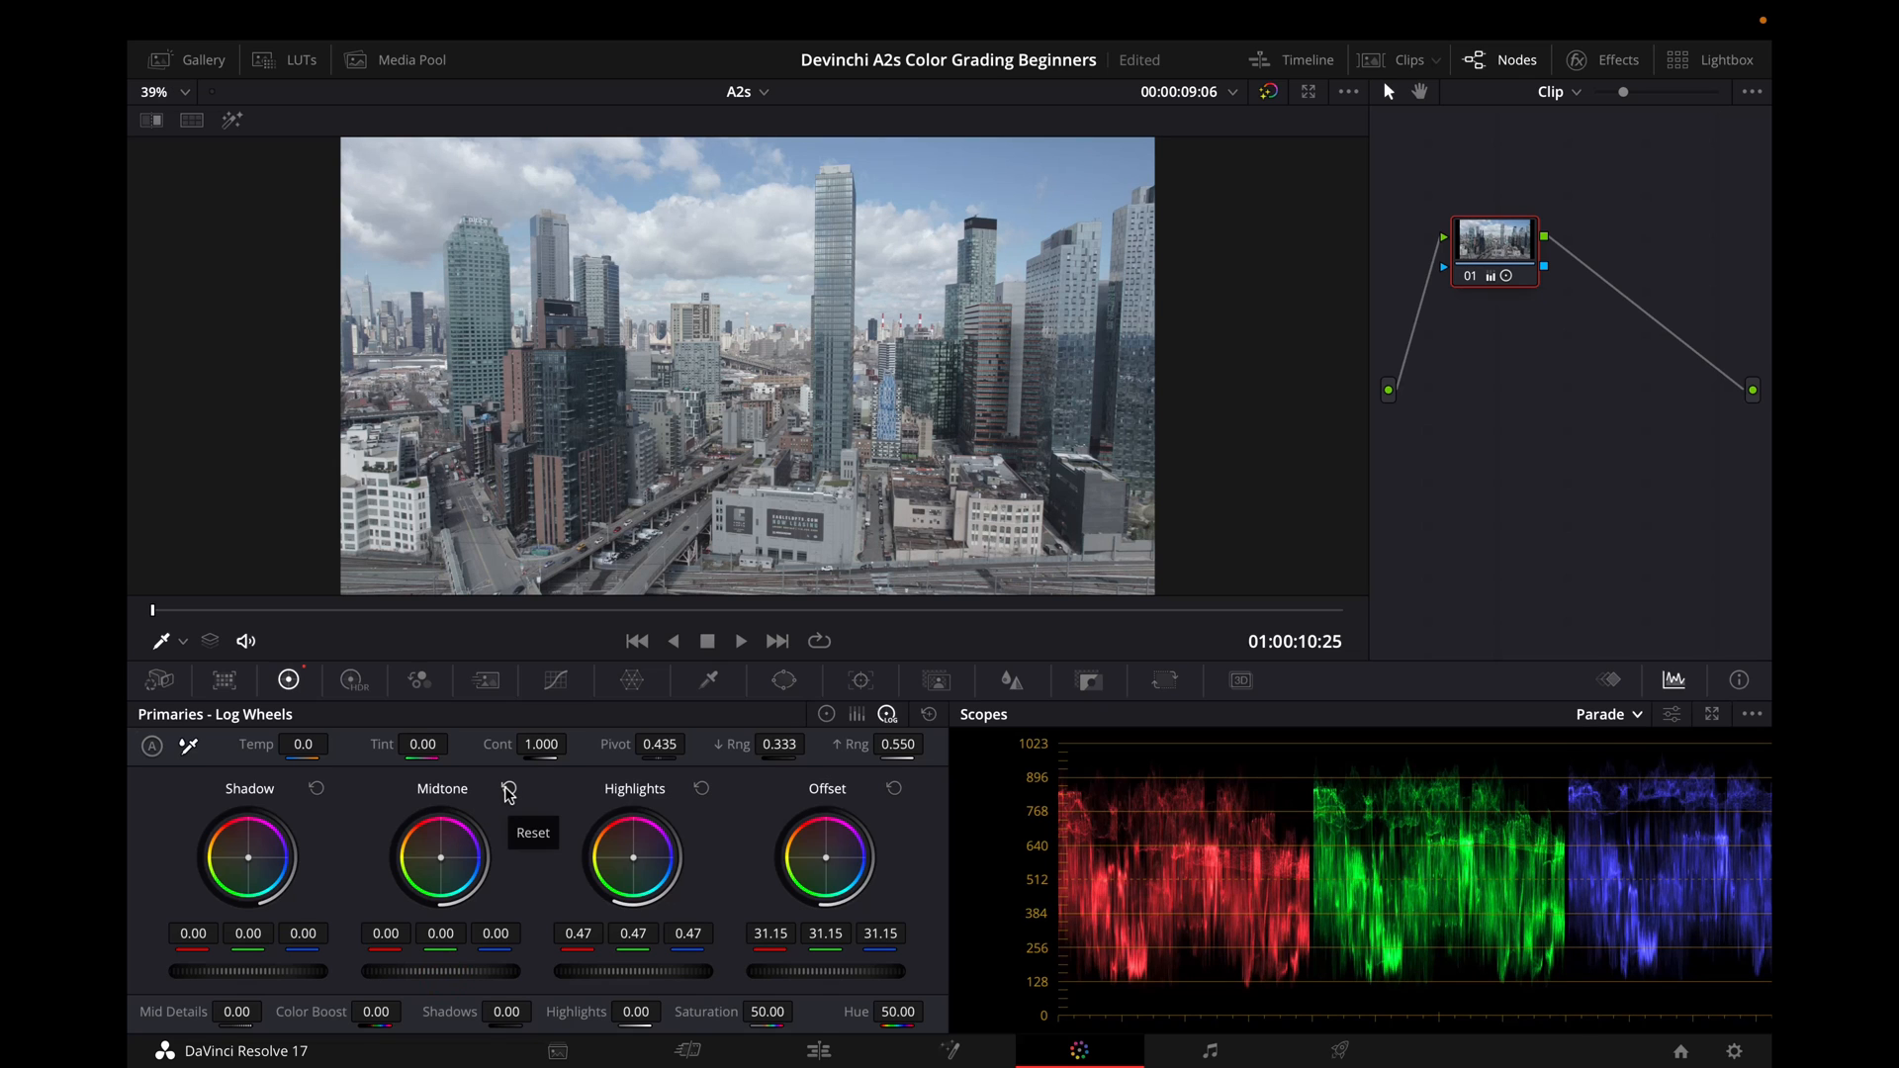
left_click_drag(456, 982, 535, 982)
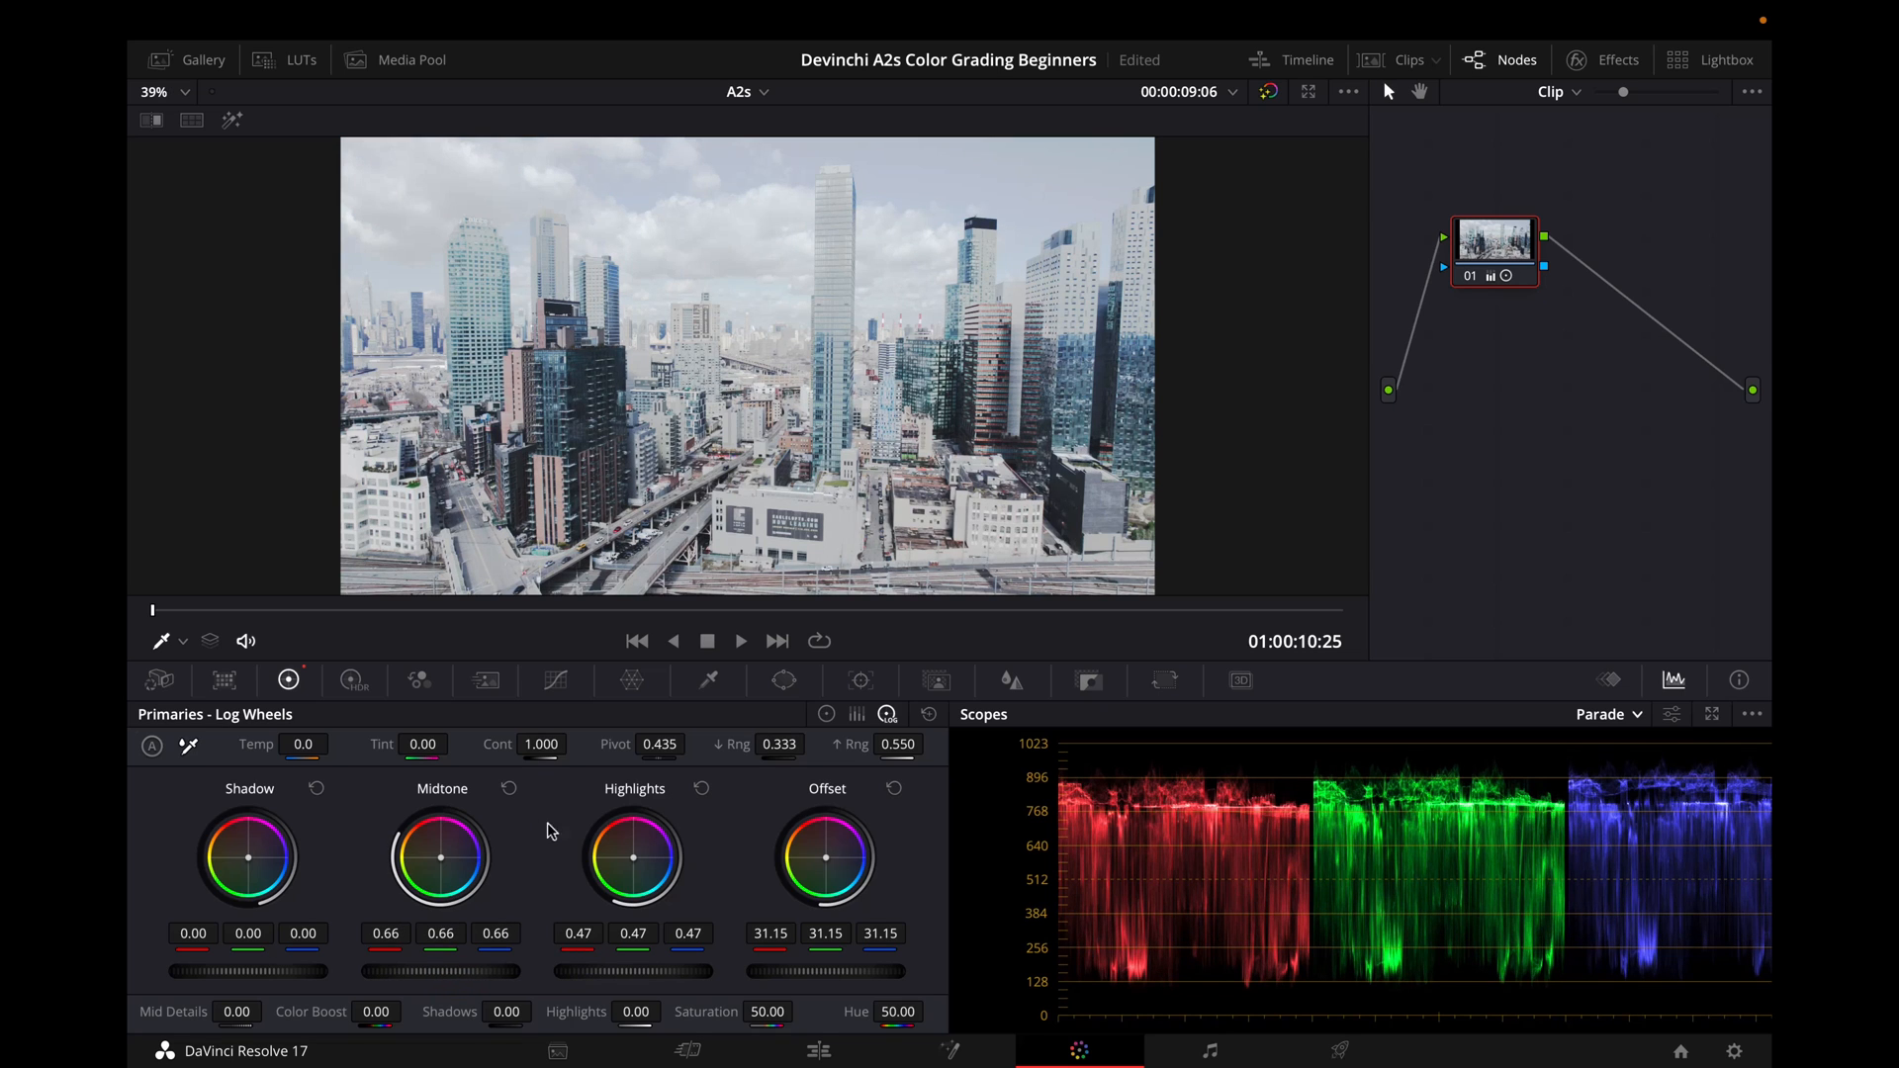
left_click(509, 791)
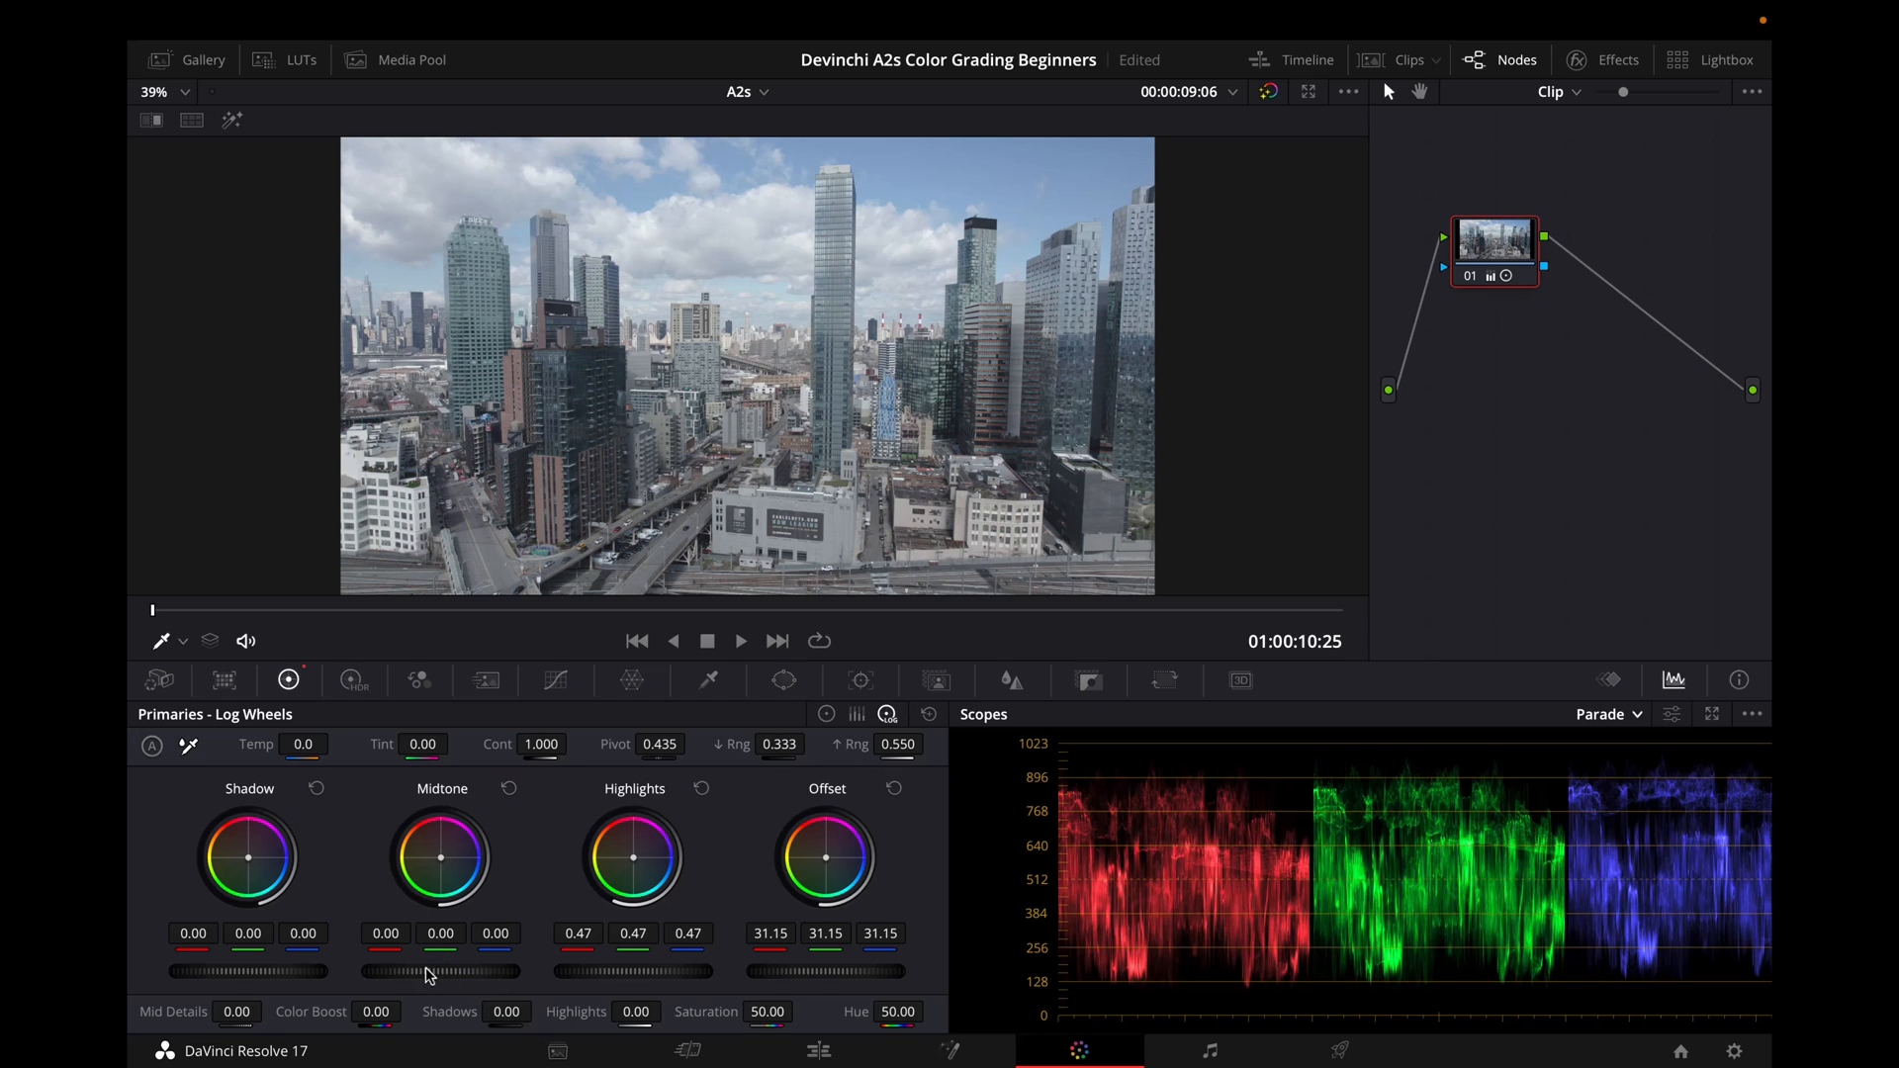
left_click_drag(426, 970, 427, 970)
Test raised levels on the log Shadow wheel, resetting between tries, and set it to 0.03
mouse_move(220, 971)
left_mouse_down()
mouse_move(273, 971)
mouse_move(231, 971)
left_mouse_up()
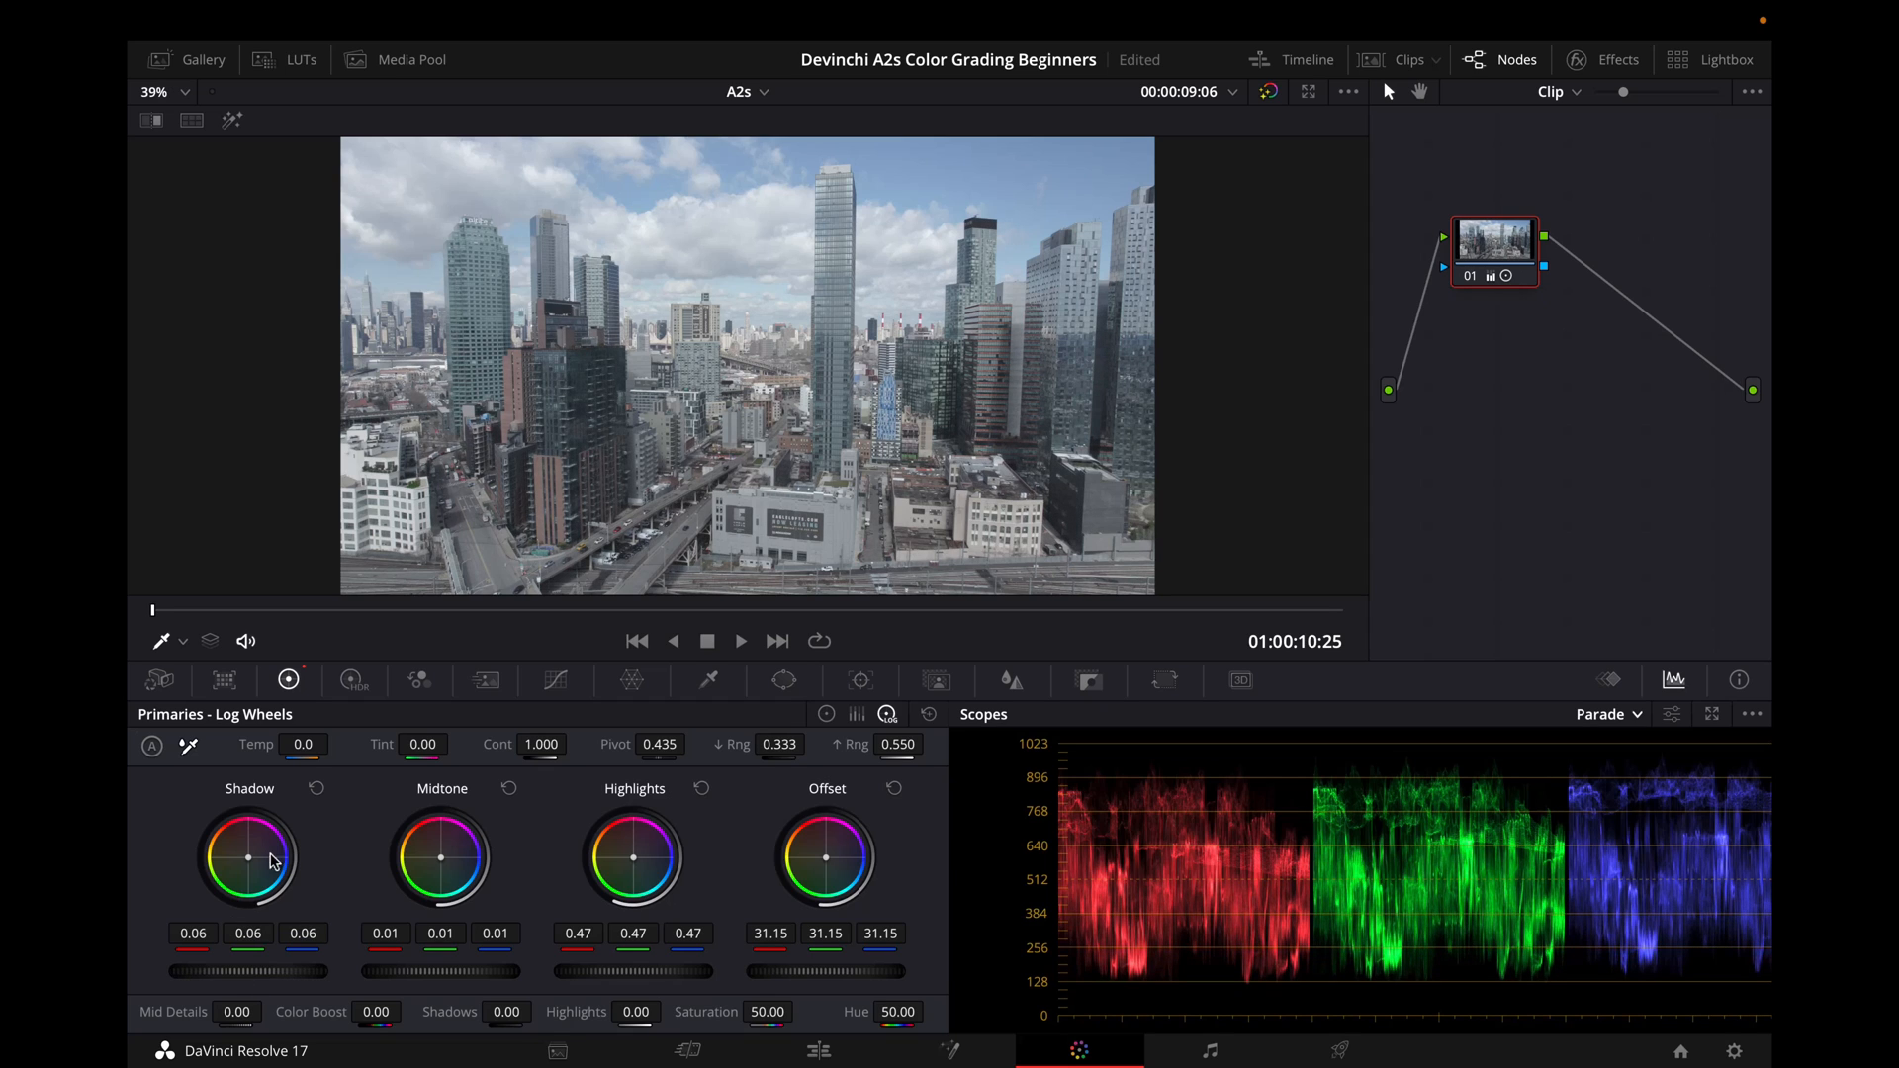
left_click(316, 788)
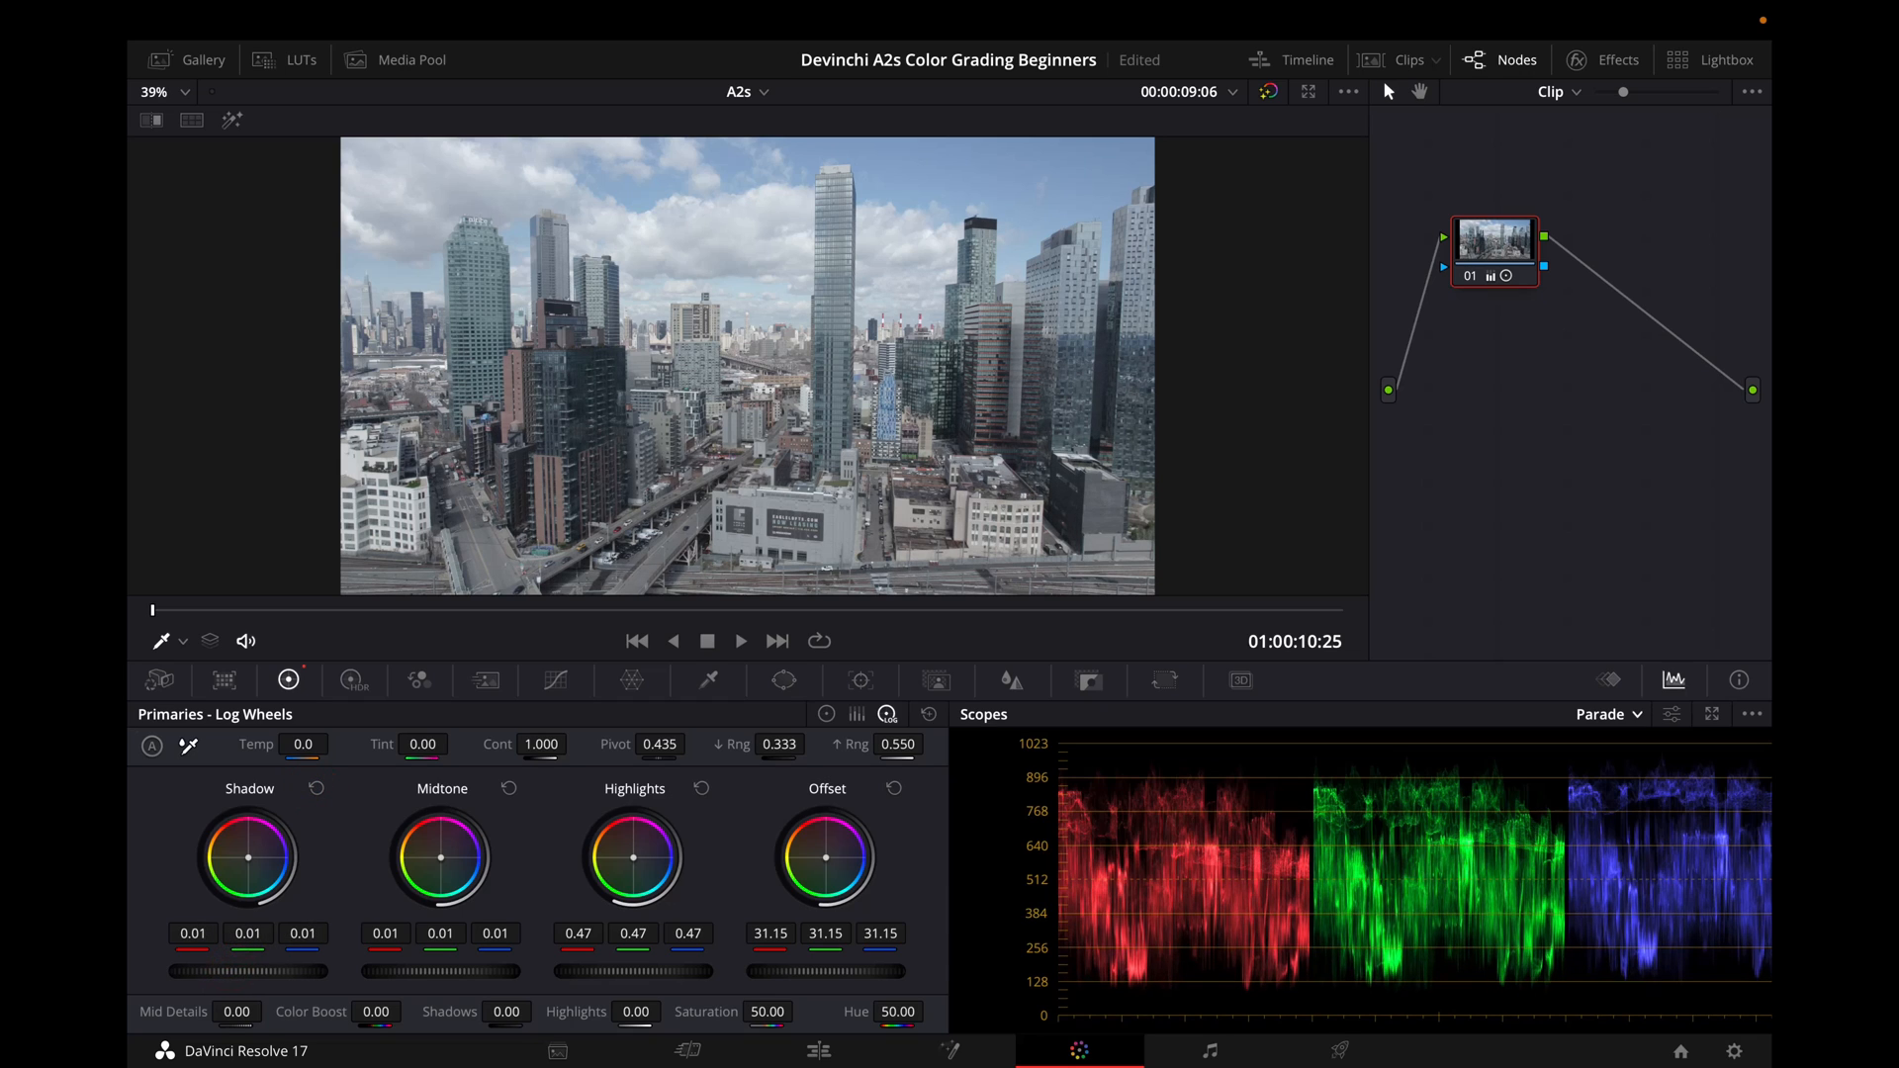
left_click_drag(248, 971, 242, 971)
left_click_drag(237, 971, 294, 971)
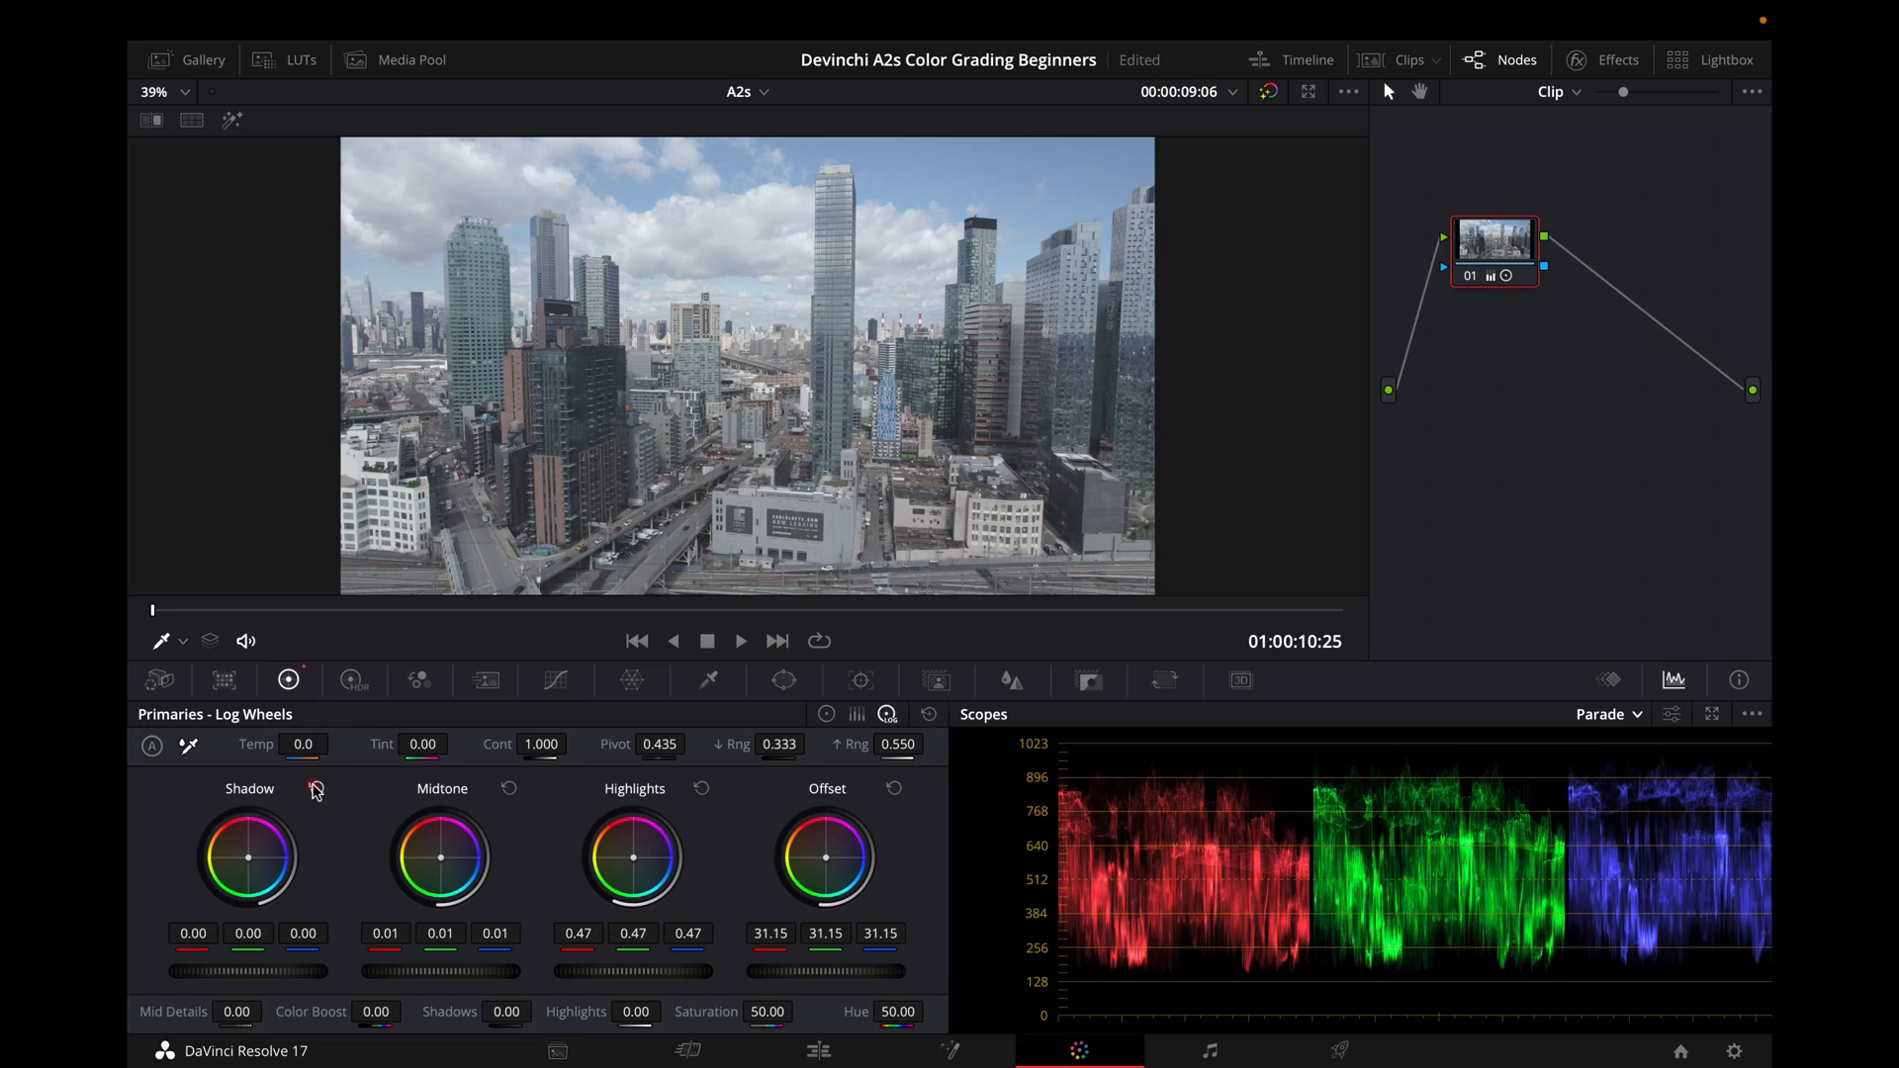
left_click(316, 790)
left_click_drag(237, 971, 278, 978)
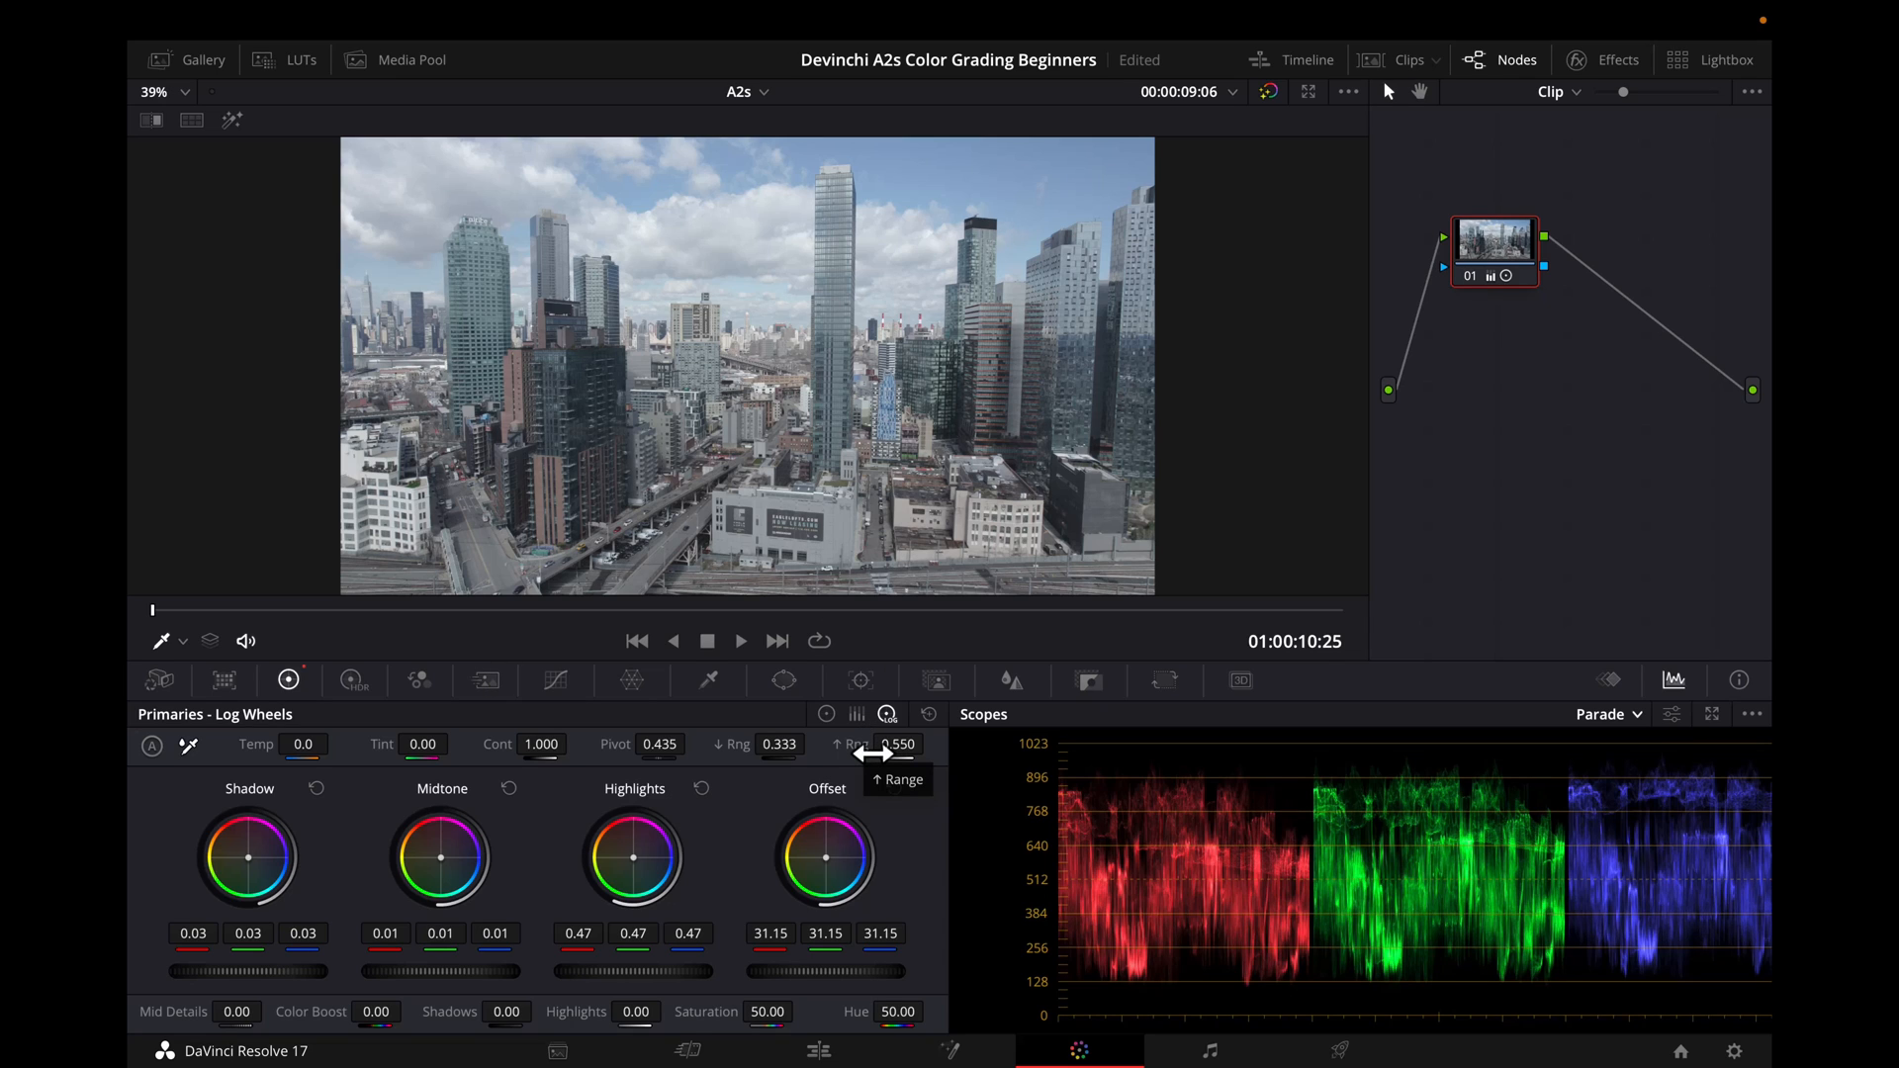
Test the upper range near its maximum and minimum, reset it, and set it to 0.516
left_click_drag(866, 753, 915, 753)
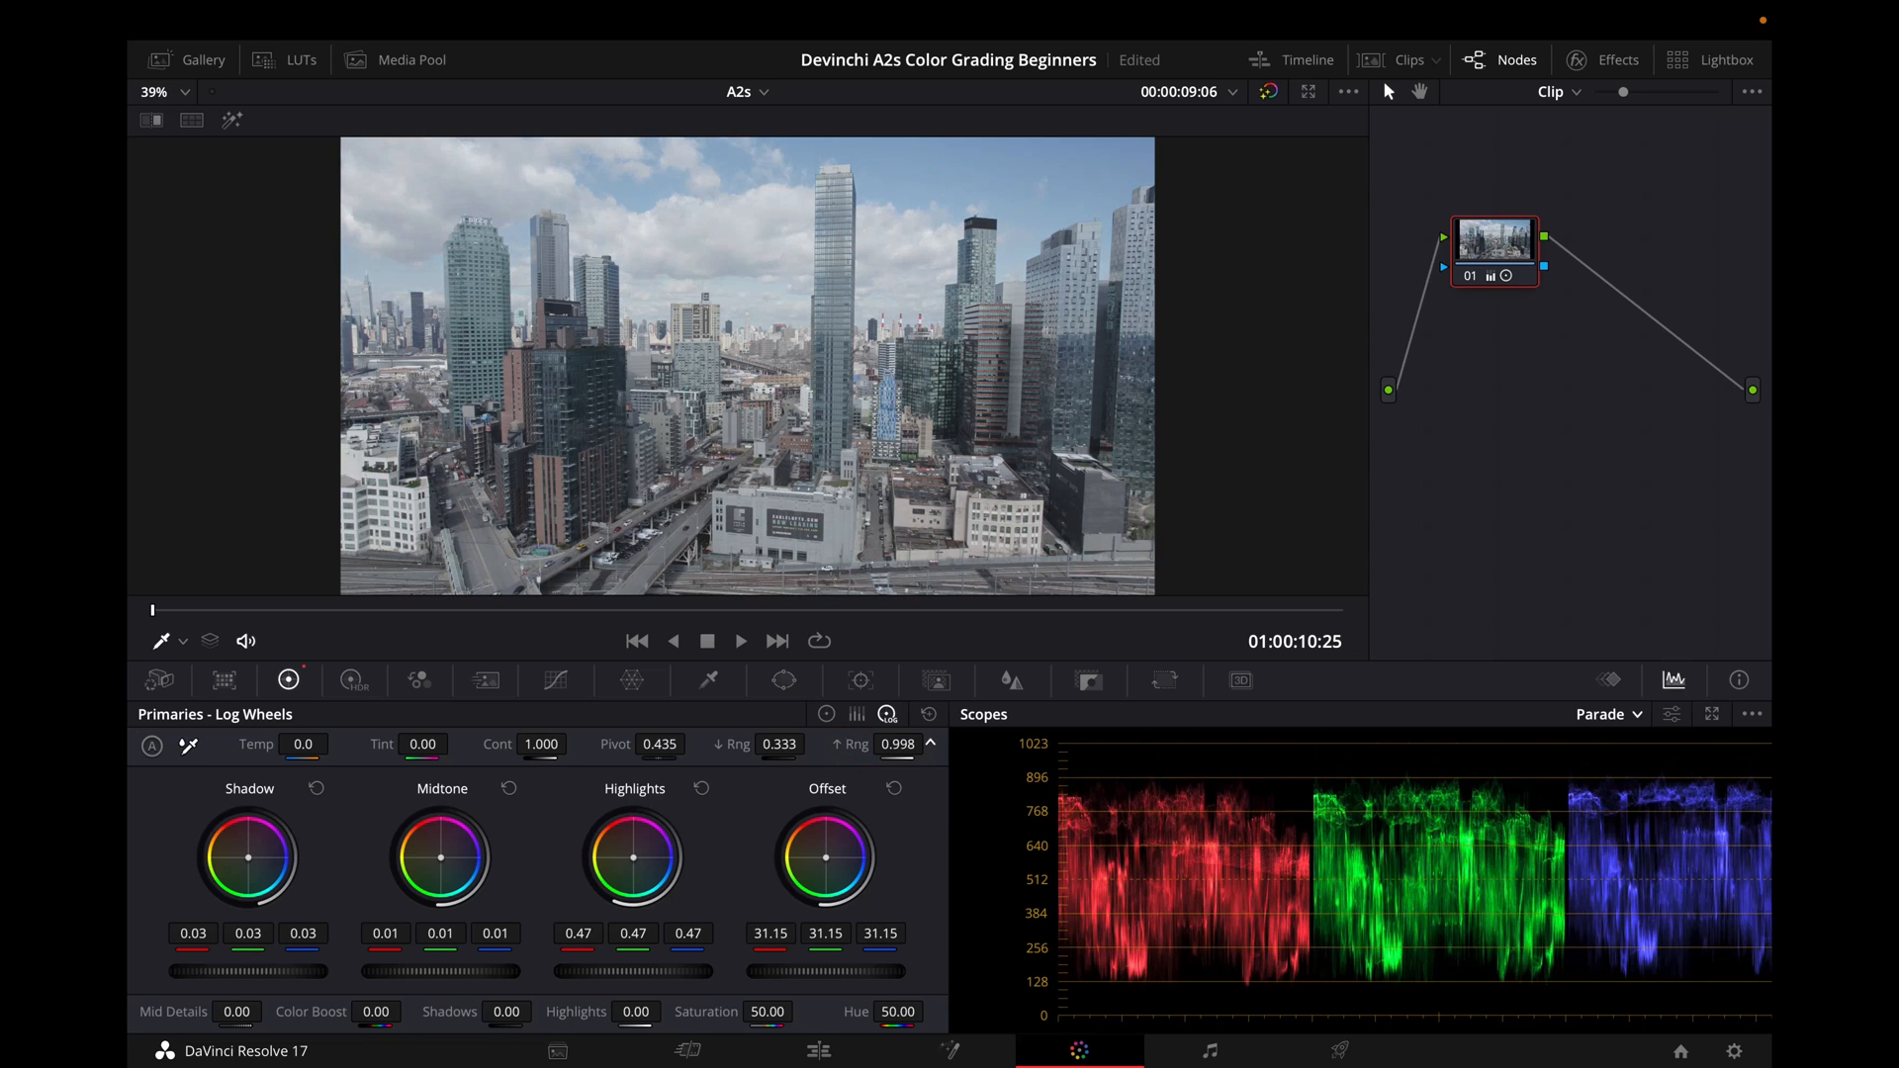
left_click_drag(951, 753, 756, 753)
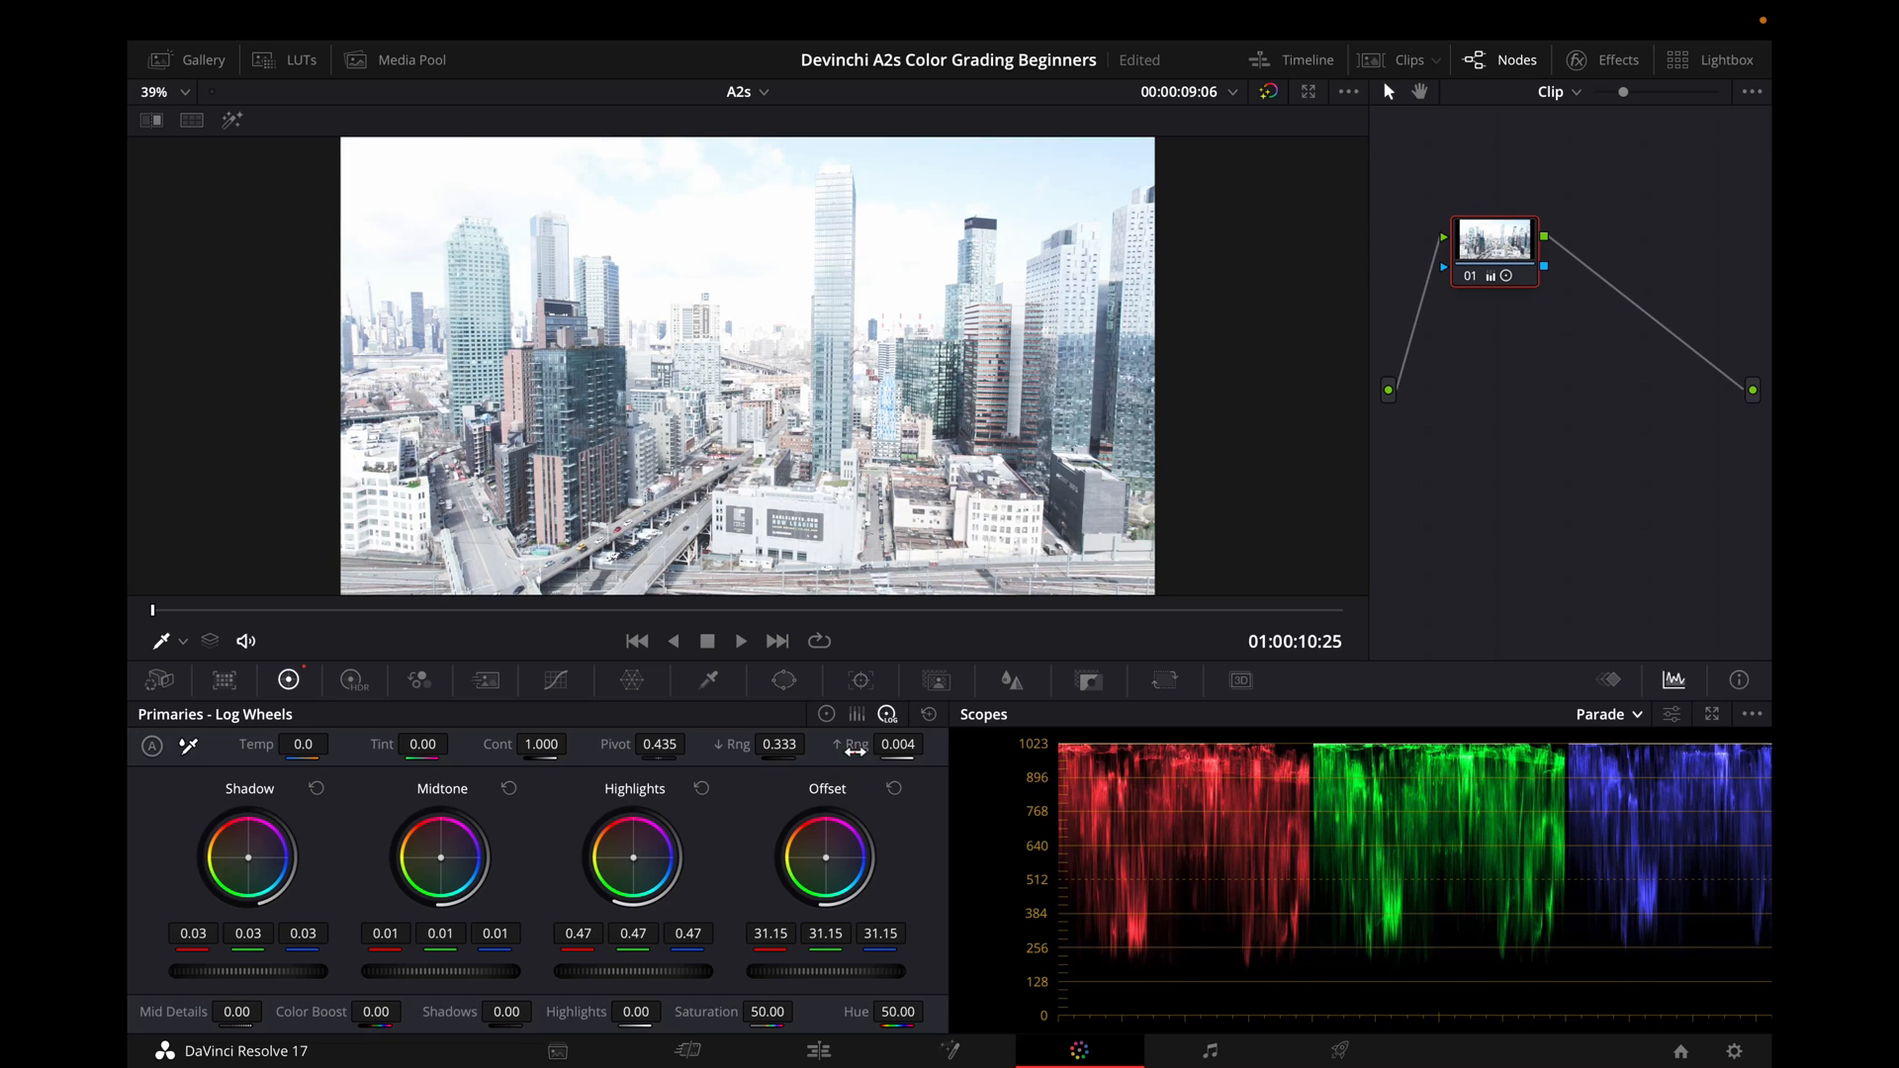
double_click(855, 752)
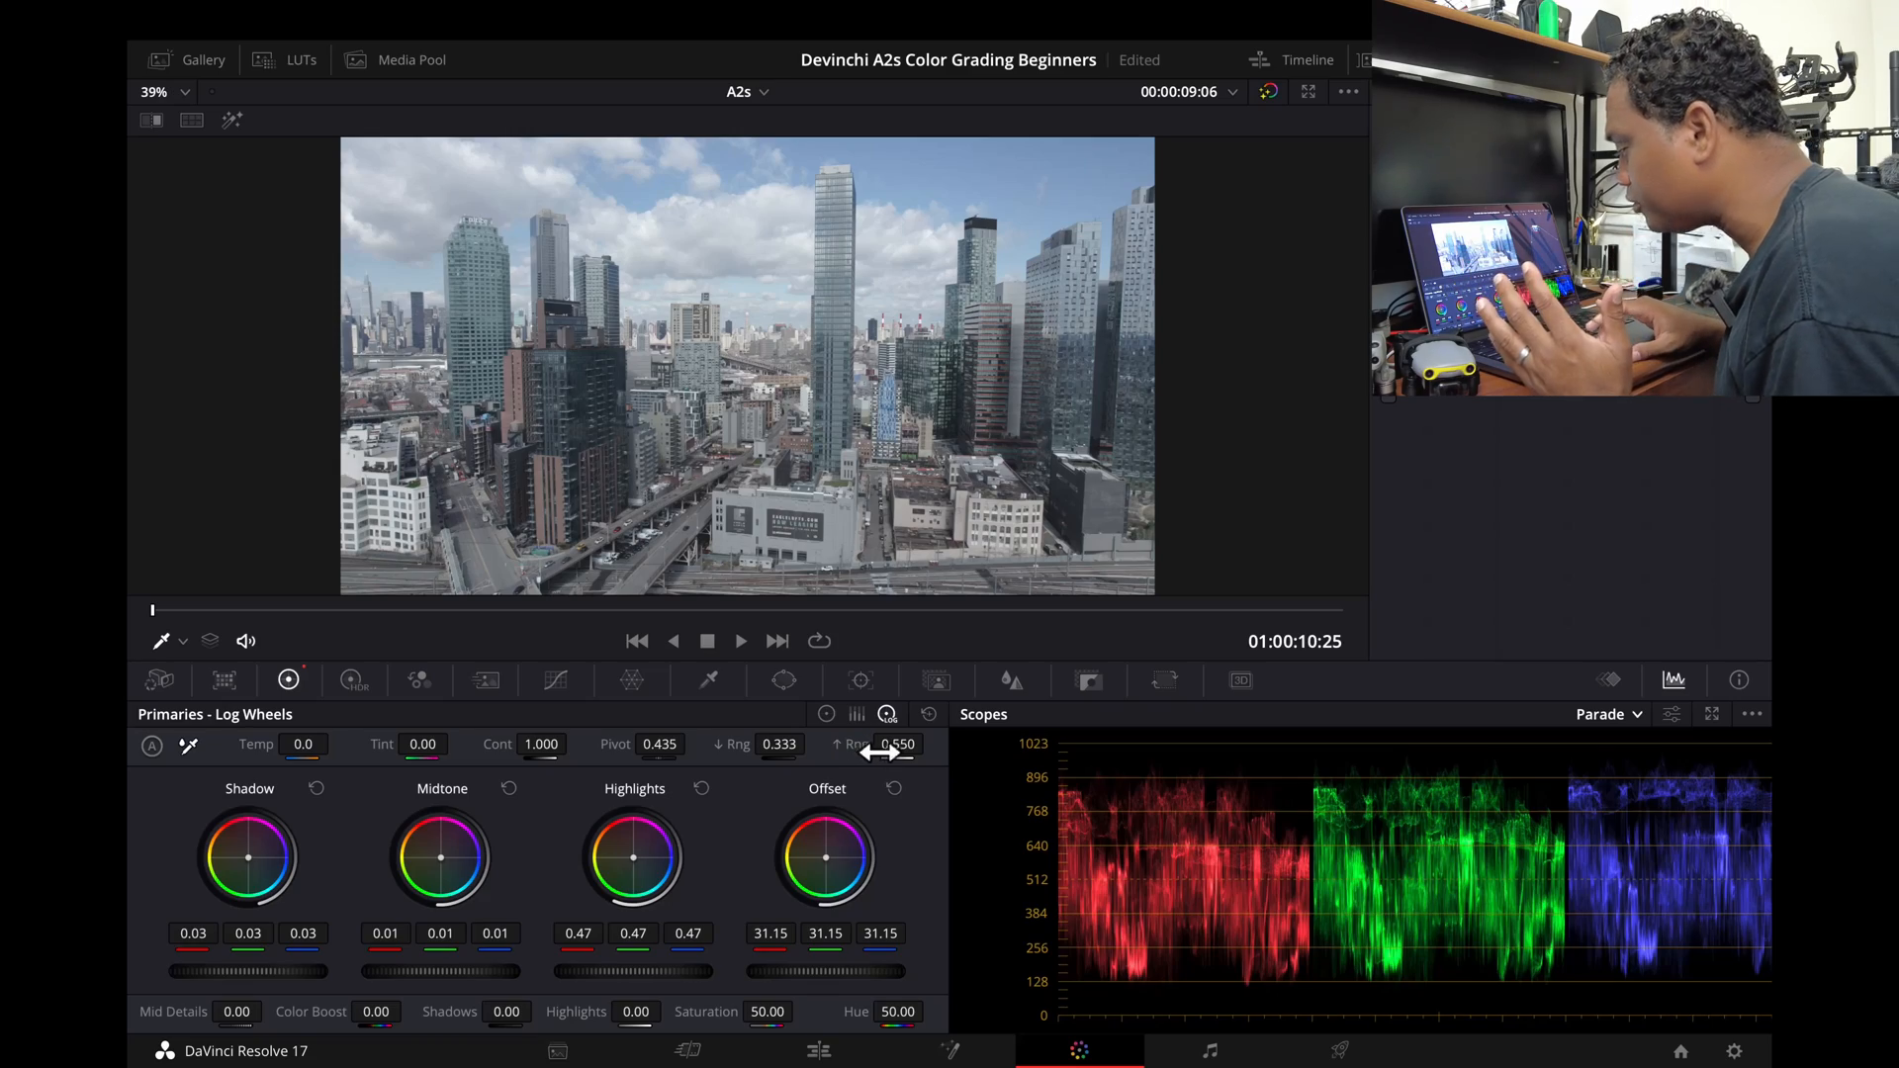
mouse_move(879, 753)
left_mouse_down()
mouse_move(859, 751)
mouse_move(929, 743)
mouse_move(845, 743)
left_mouse_up()
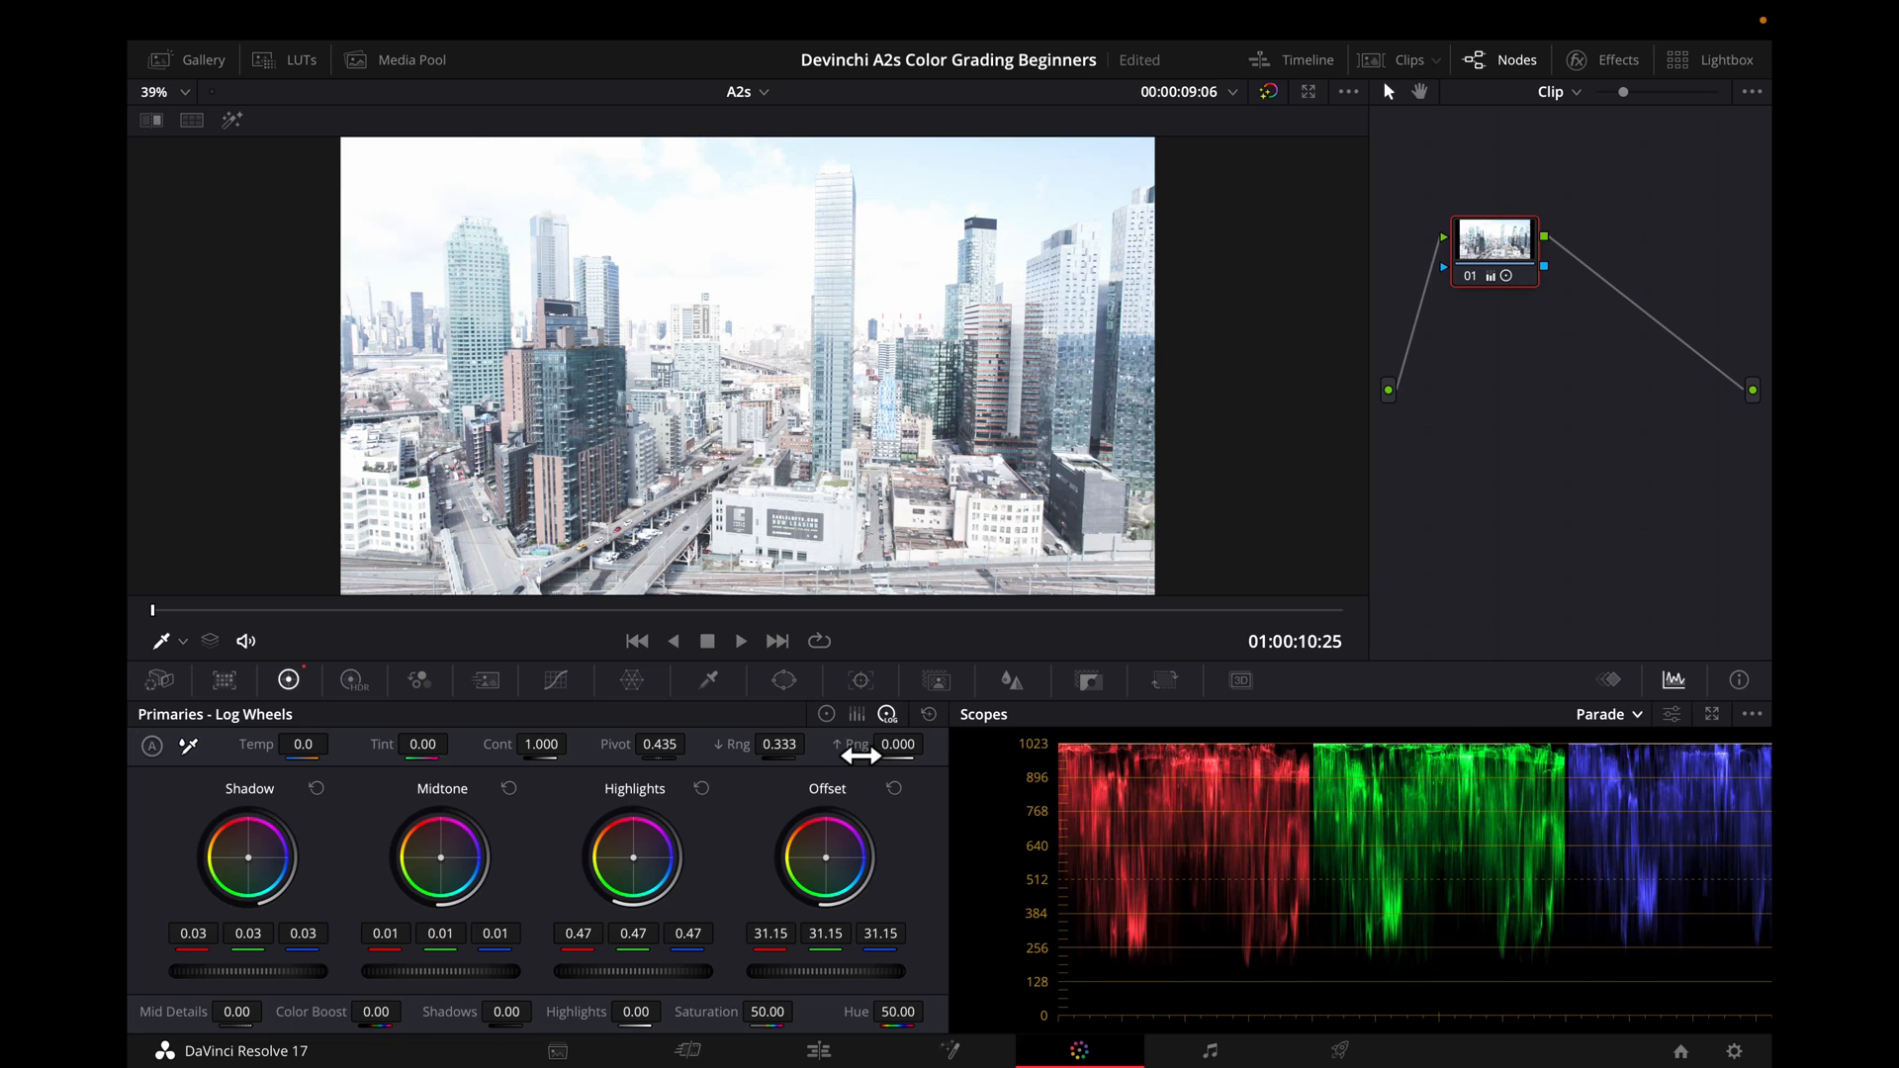
double_click(861, 755)
left_click_drag(850, 748, 831, 749)
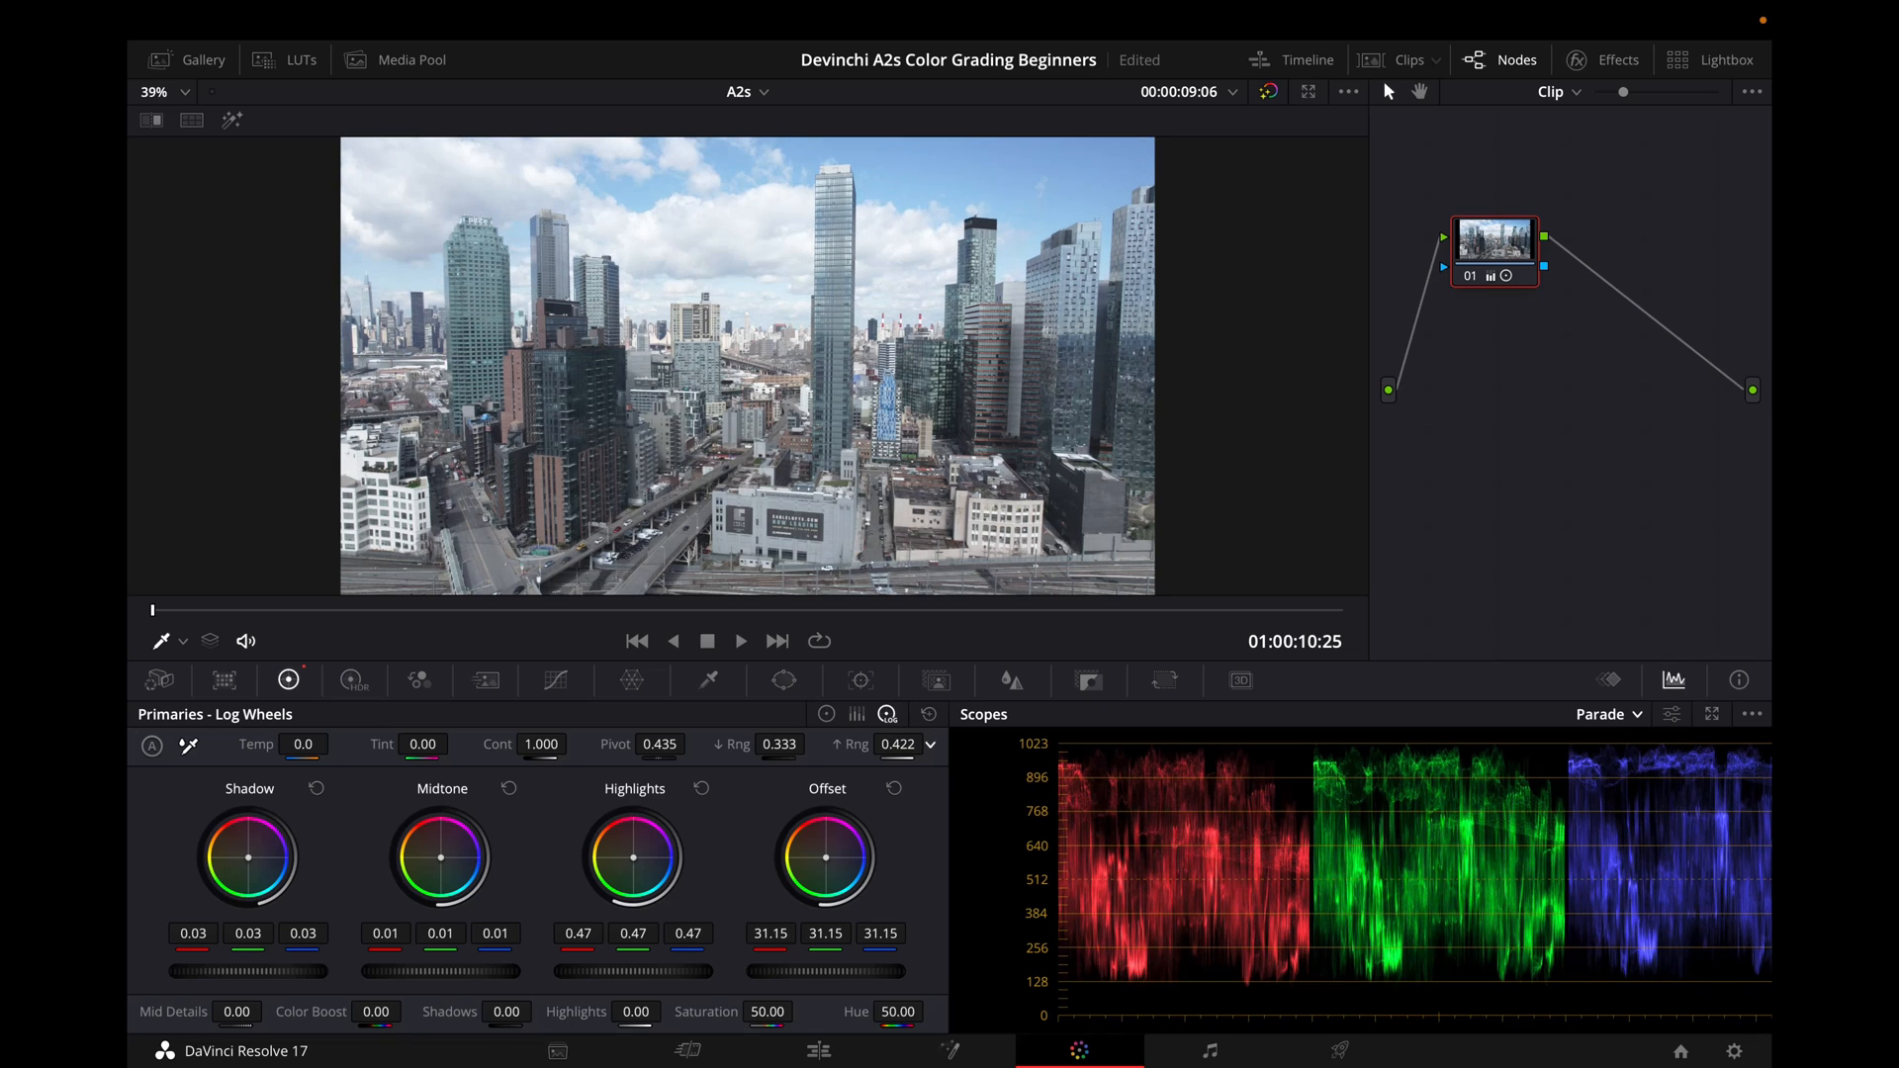
left_click_drag(852, 756, 863, 756)
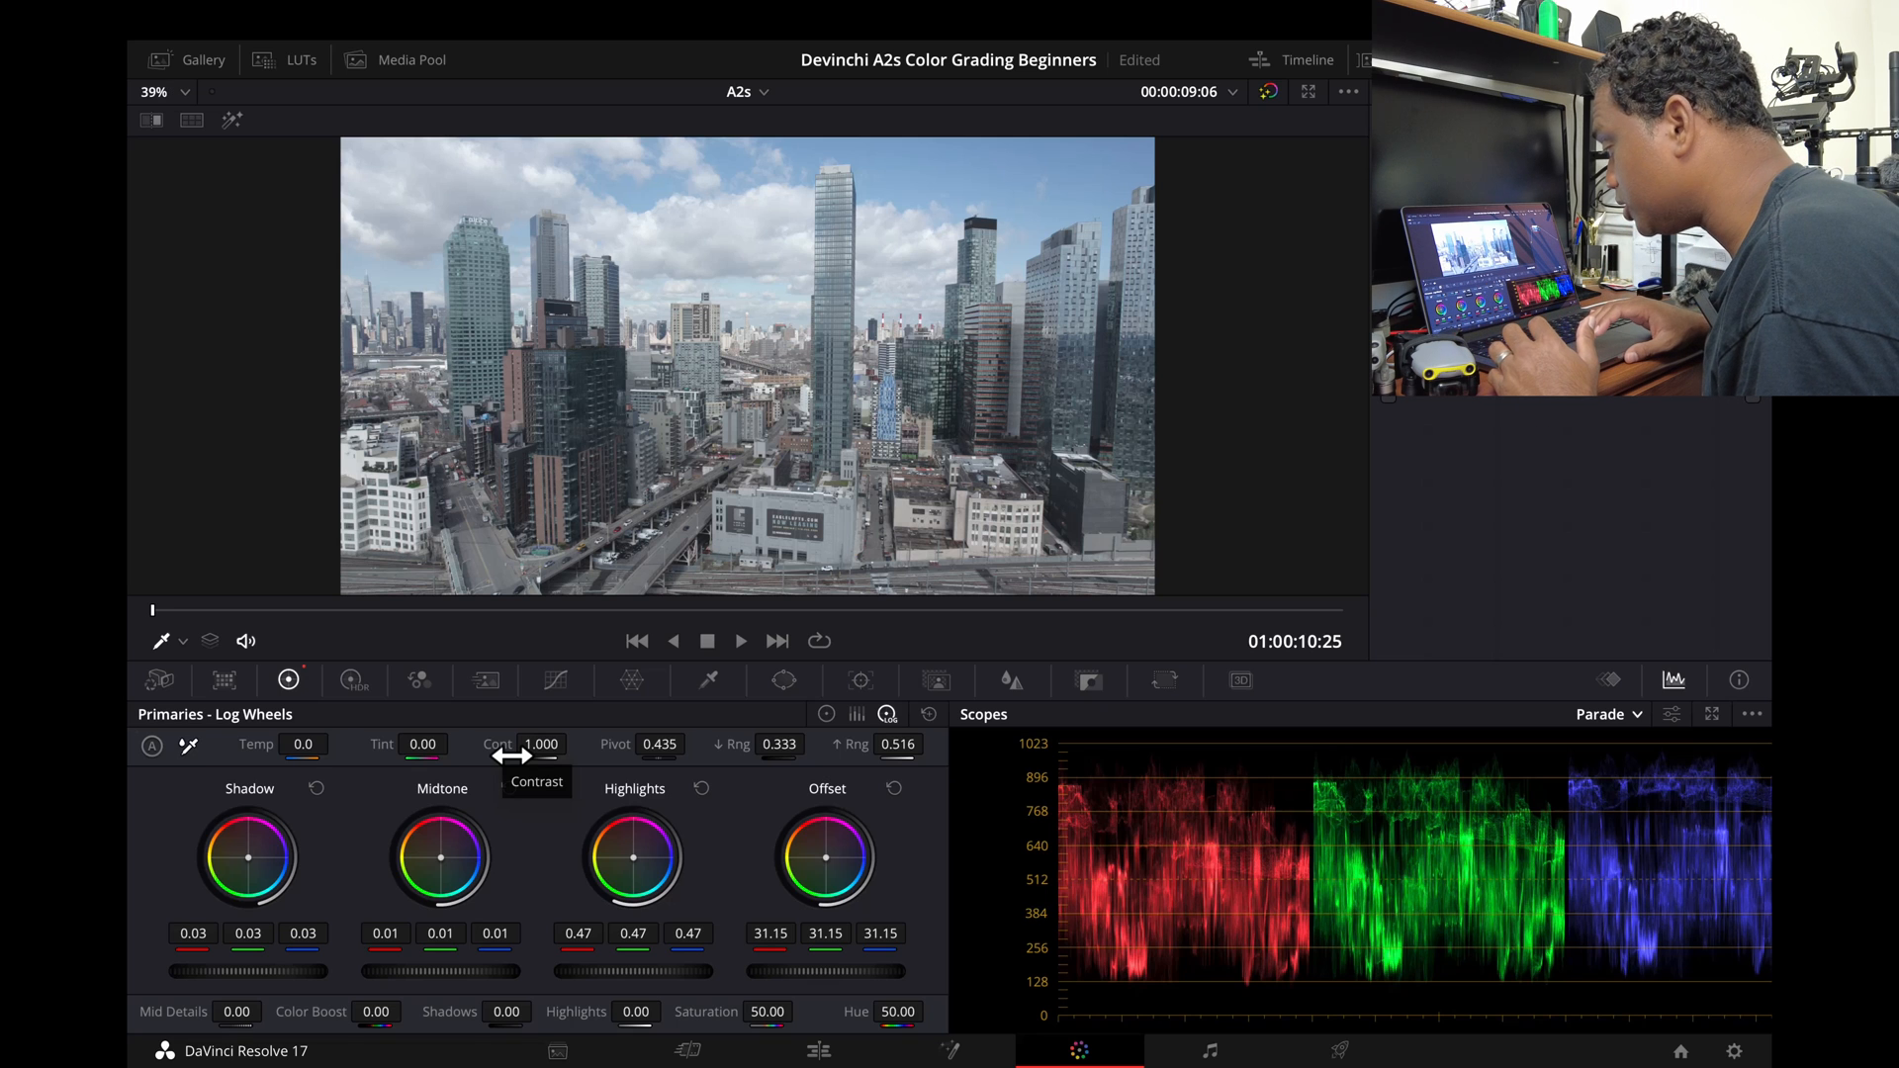
Test contrast at 1.134 and 1.086, reset it, and set it to 1.034
left_click_drag(498, 748, 522, 748)
mouse_move(541, 745)
left_mouse_down()
mouse_move(626, 745)
mouse_move(573, 745)
left_mouse_up()
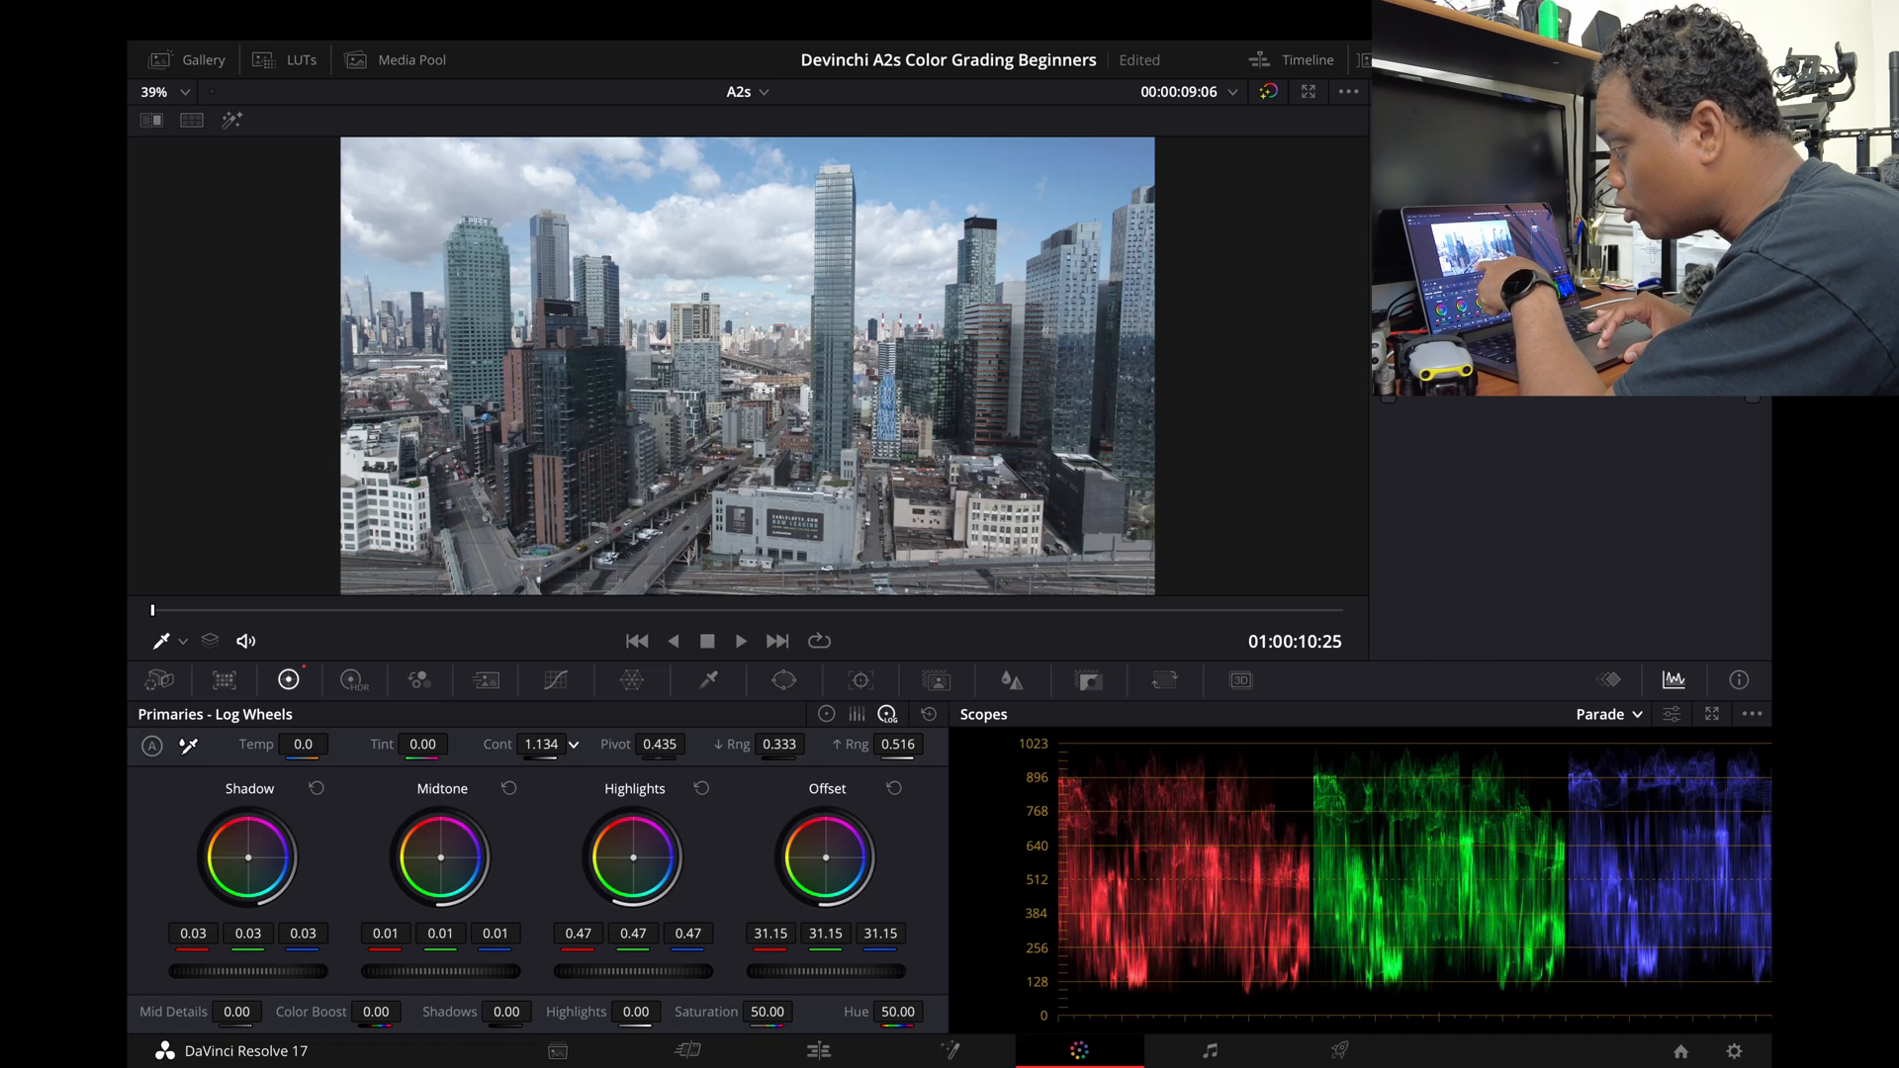
double_click(502, 746)
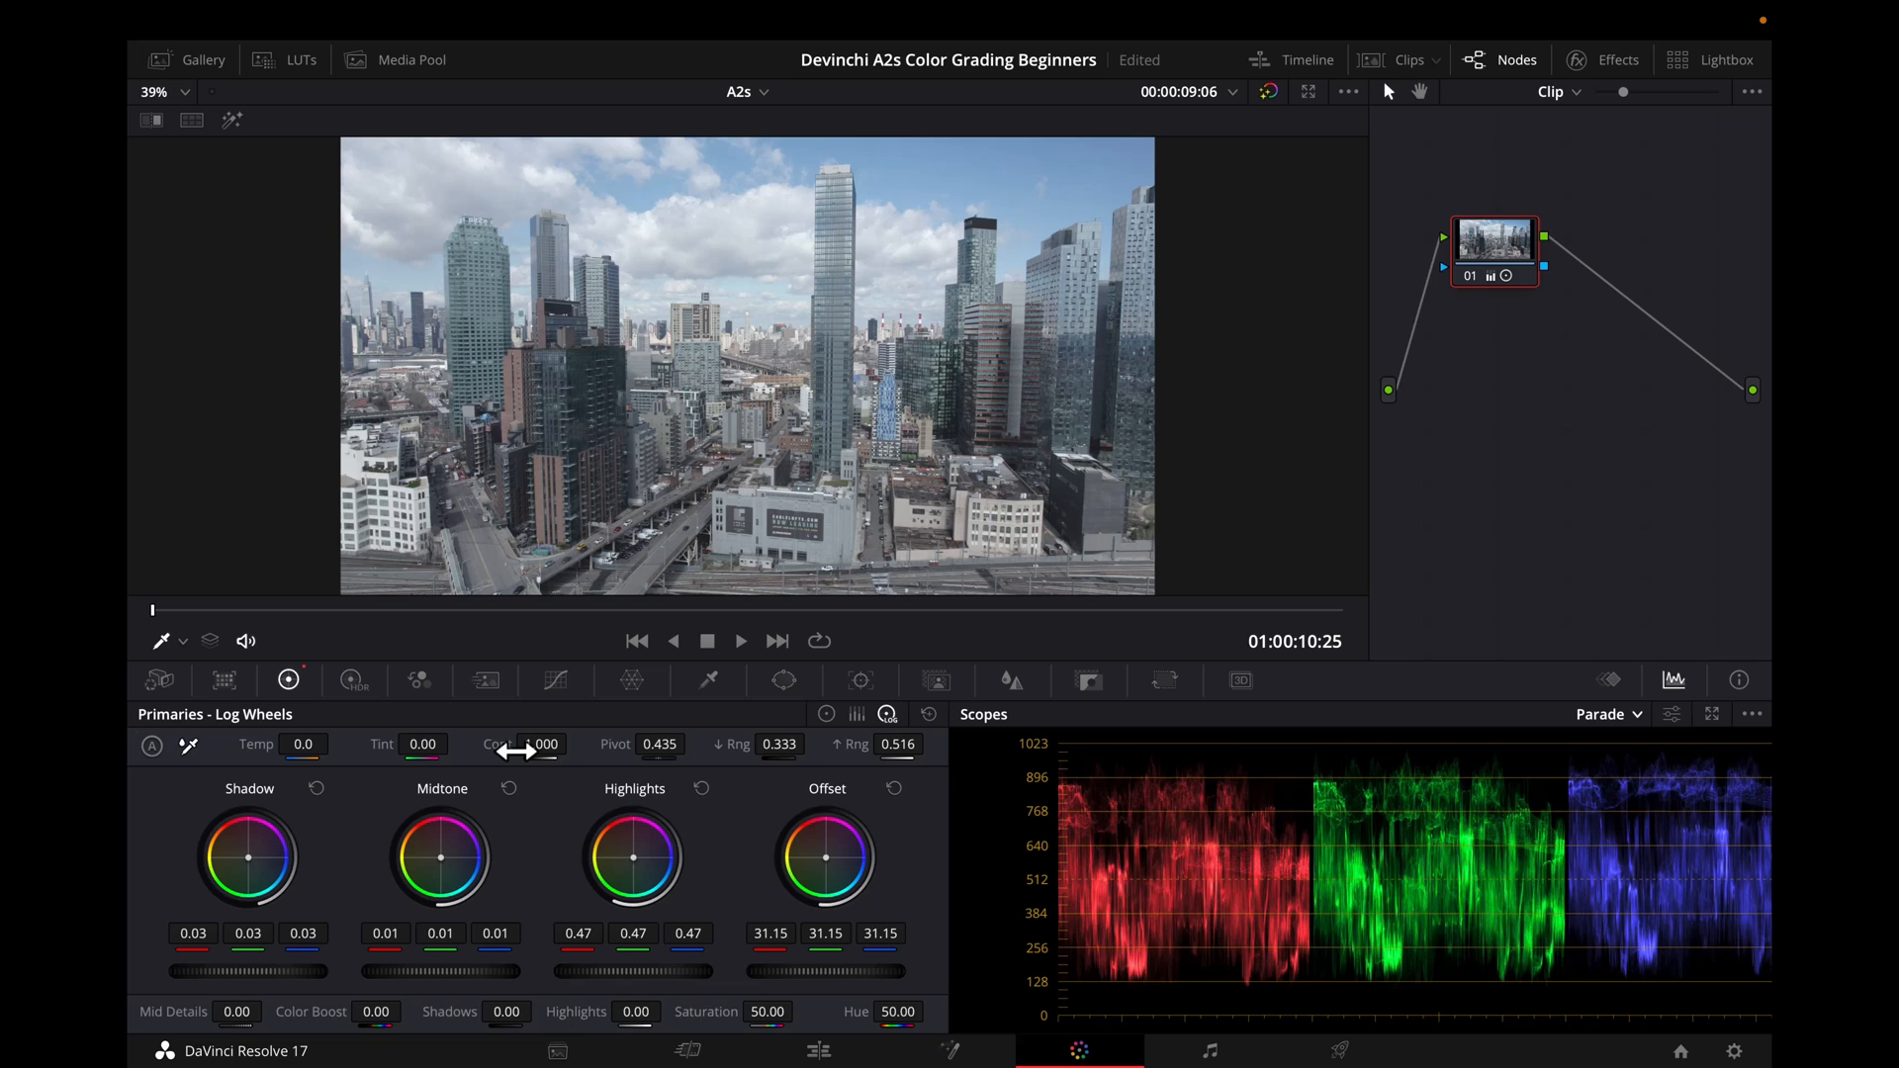
left_click_drag(514, 751, 573, 743)
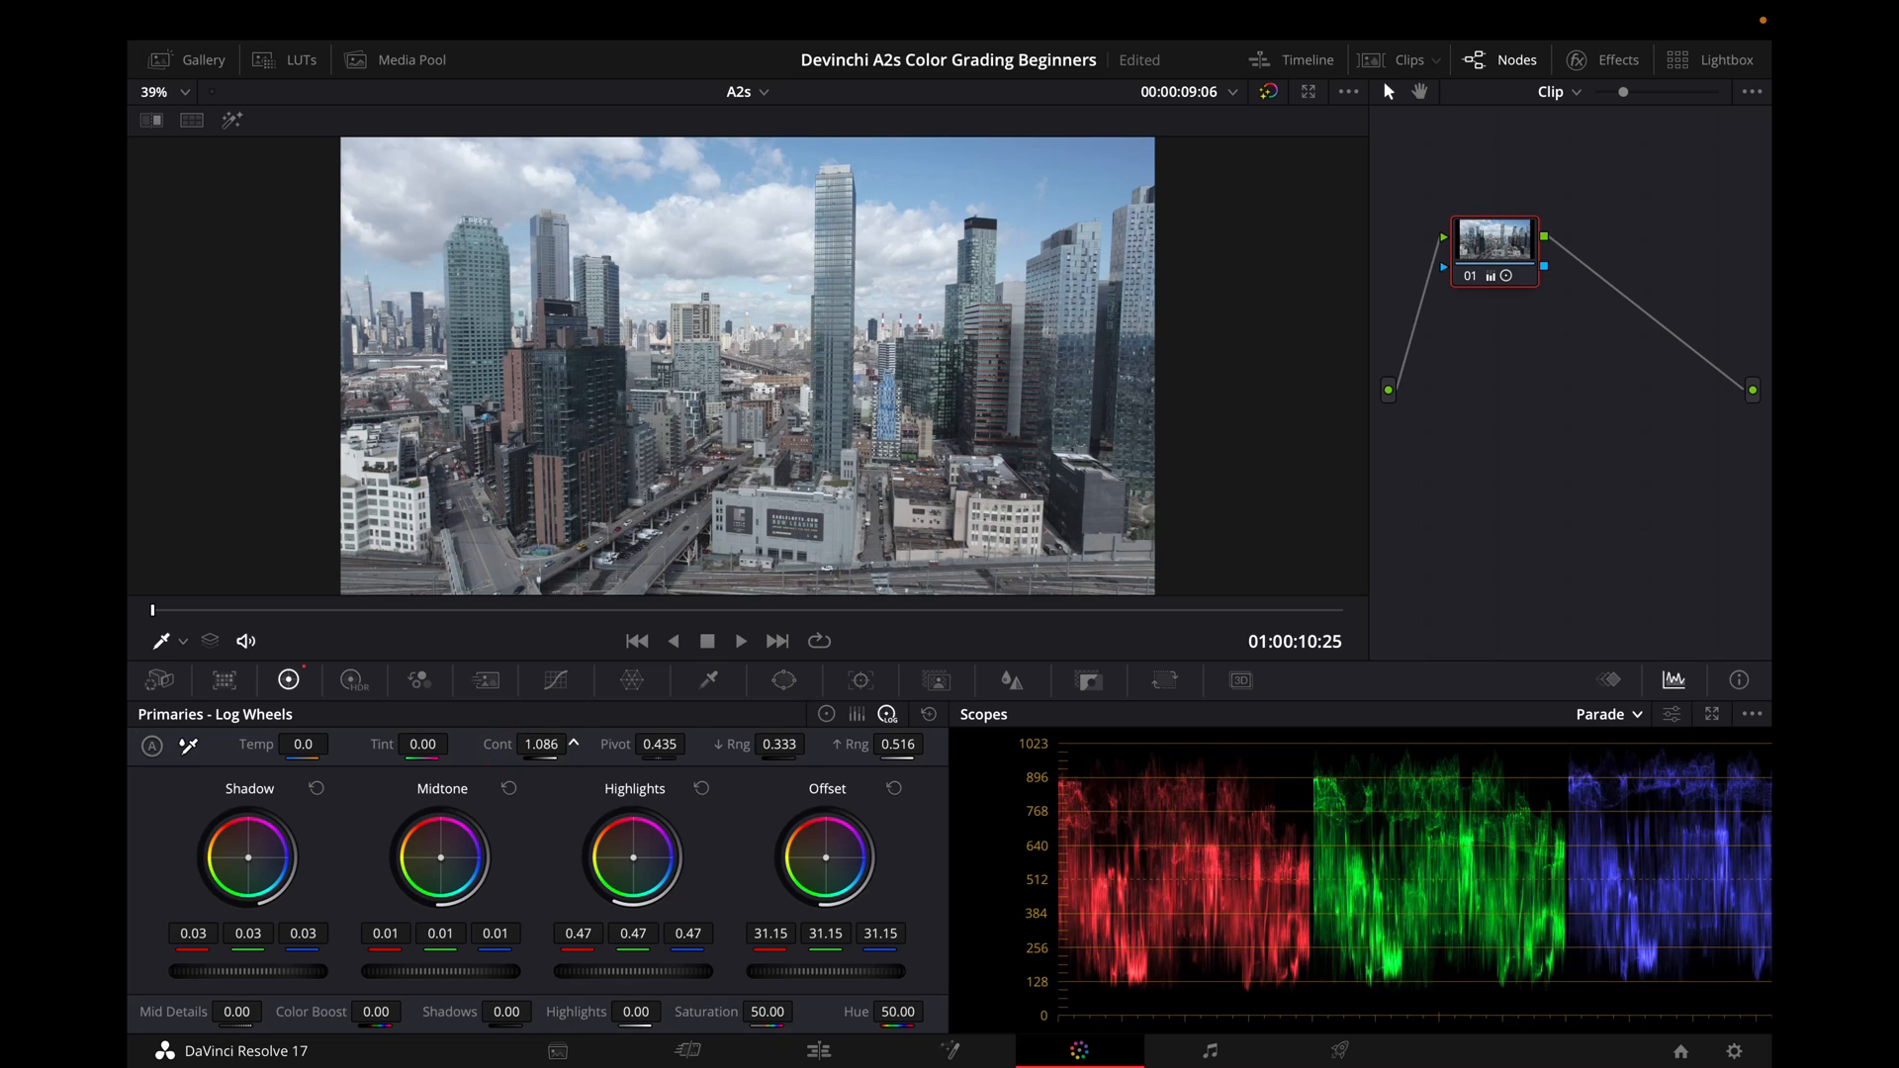
left_click_drag(573, 744, 612, 743)
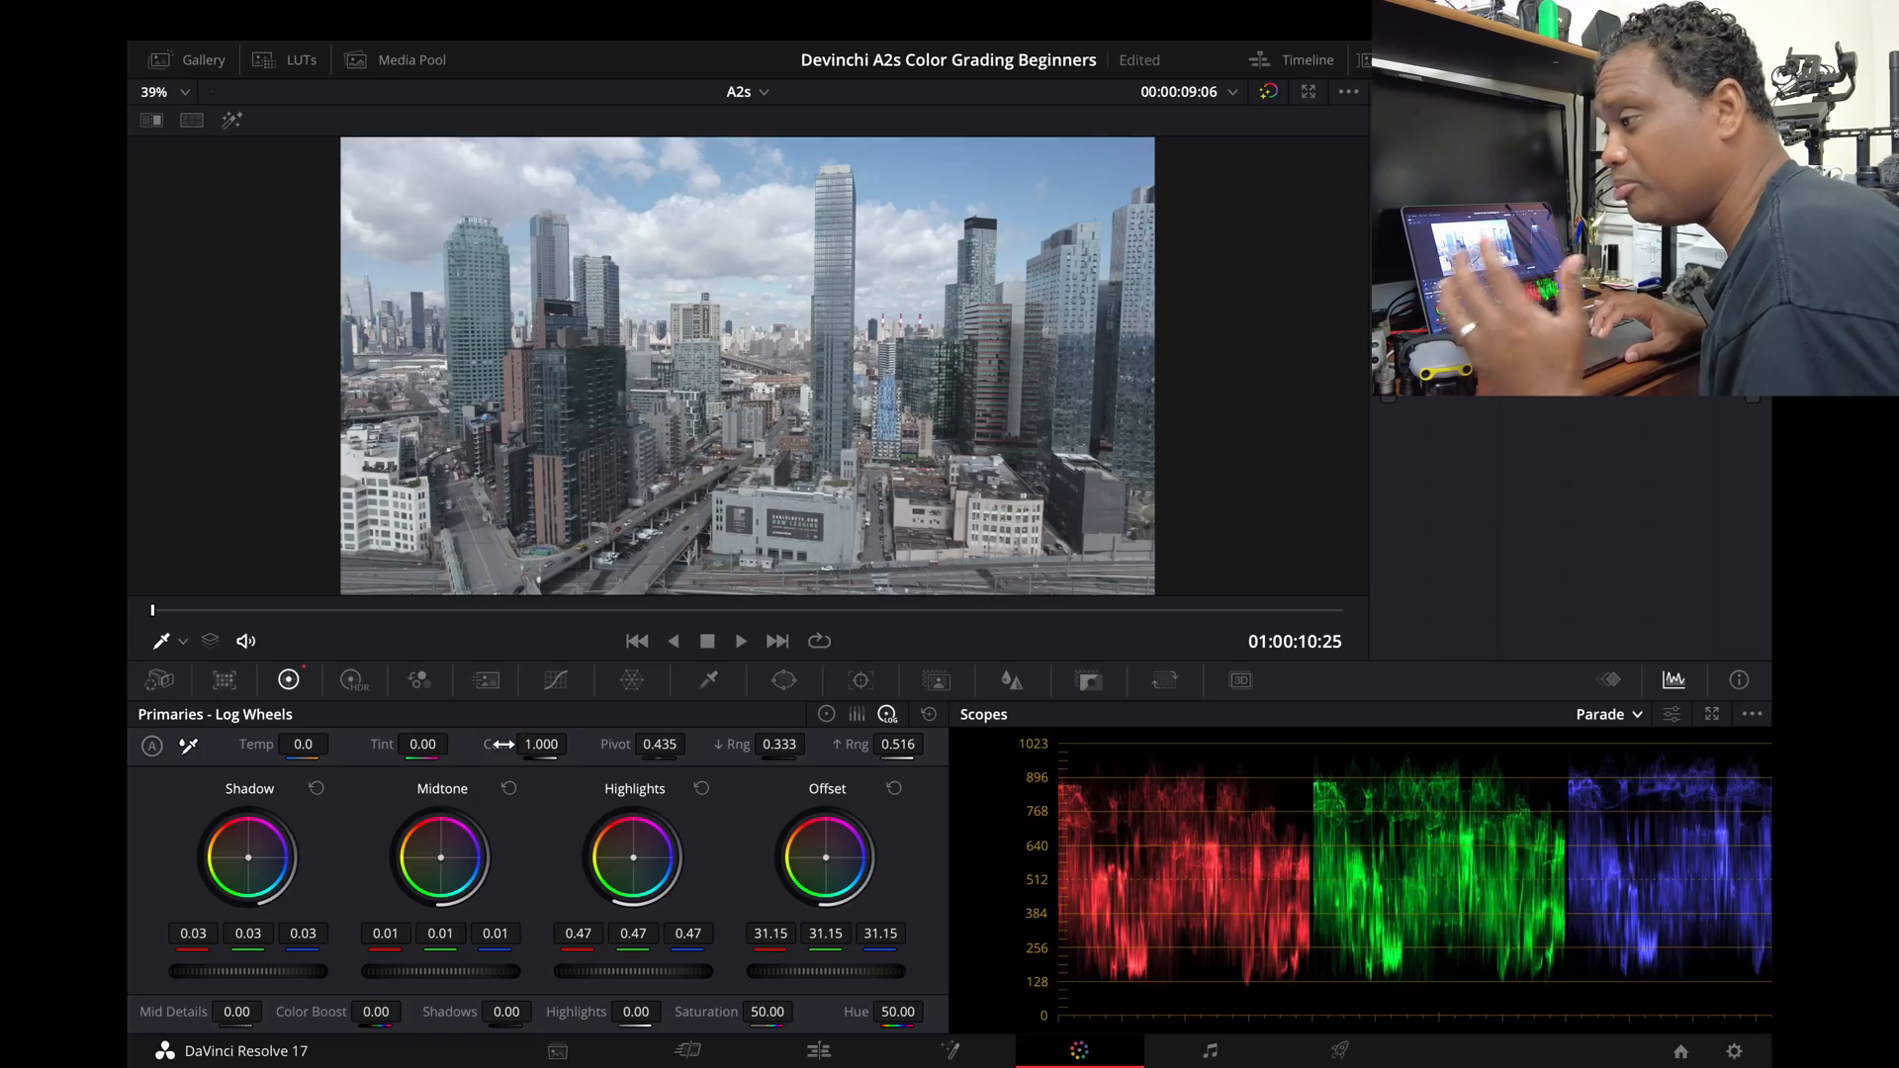
left_click_drag(503, 745, 574, 743)
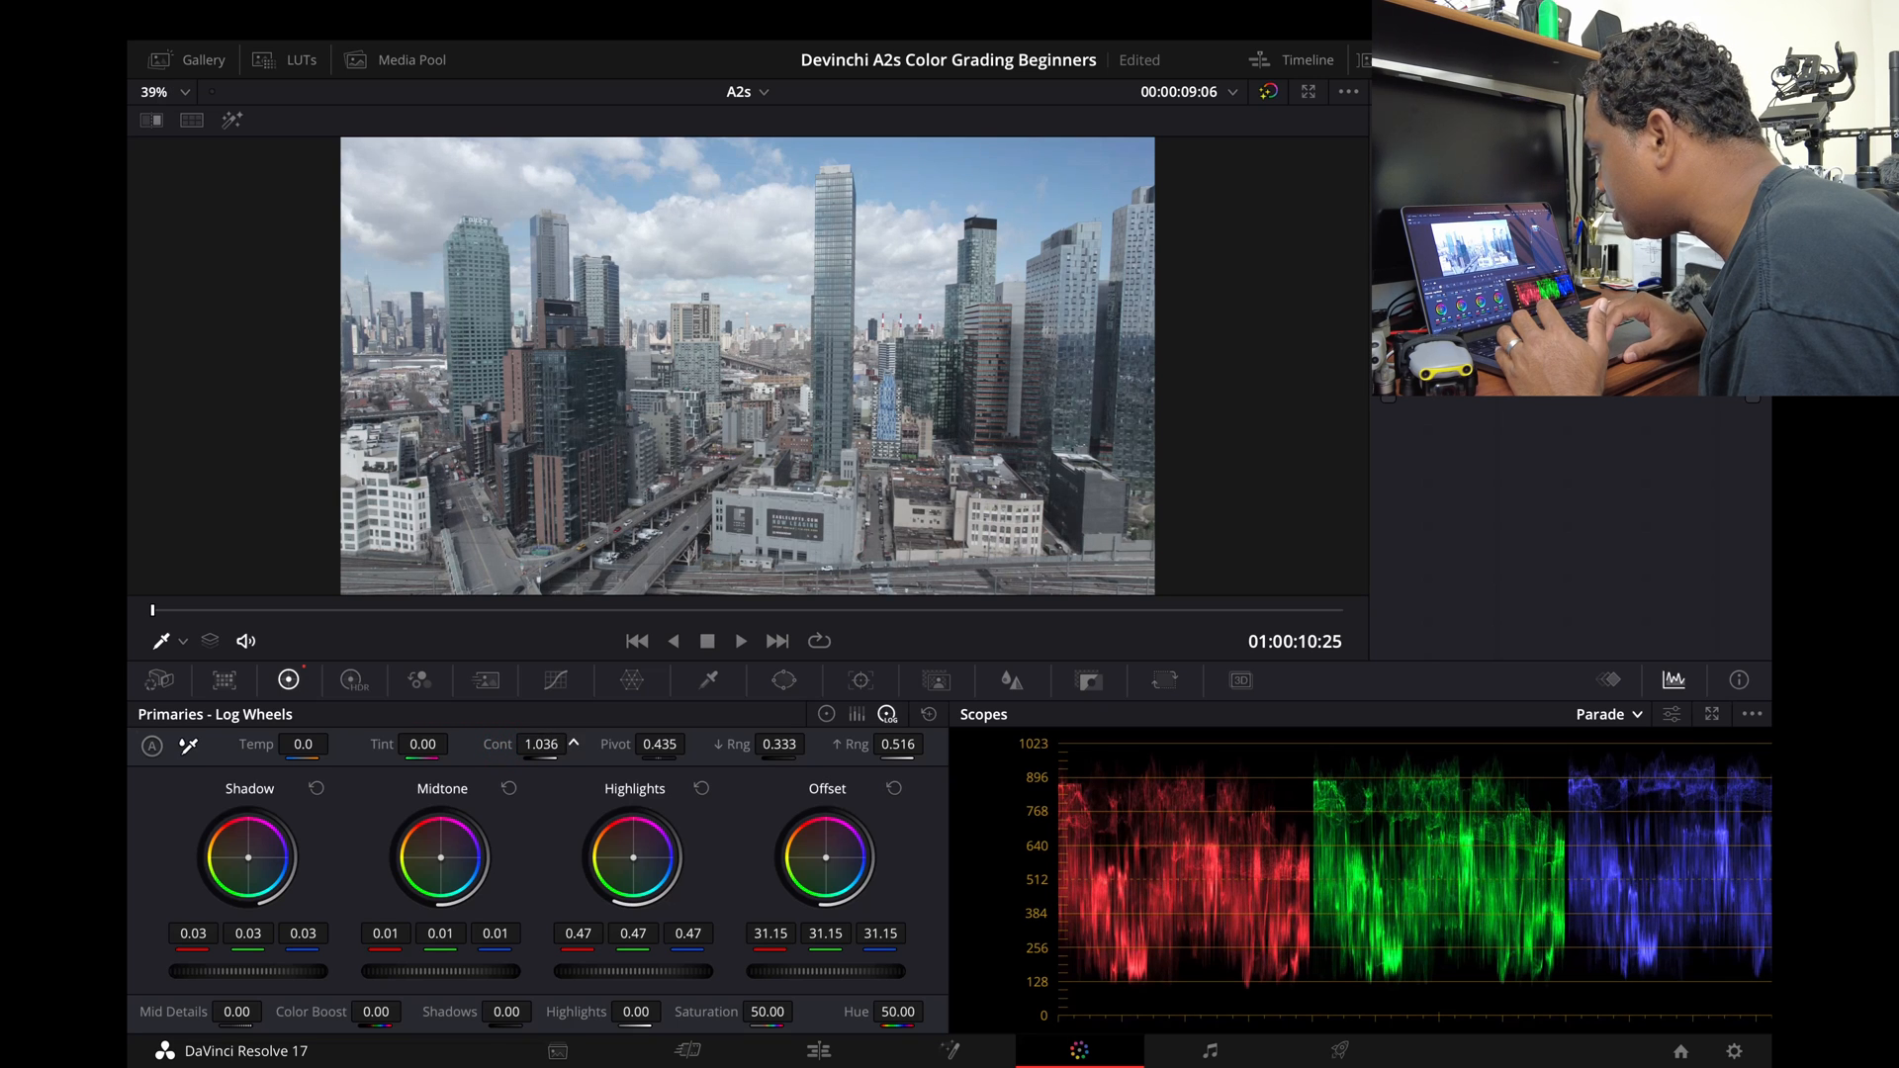
double_click(503, 743)
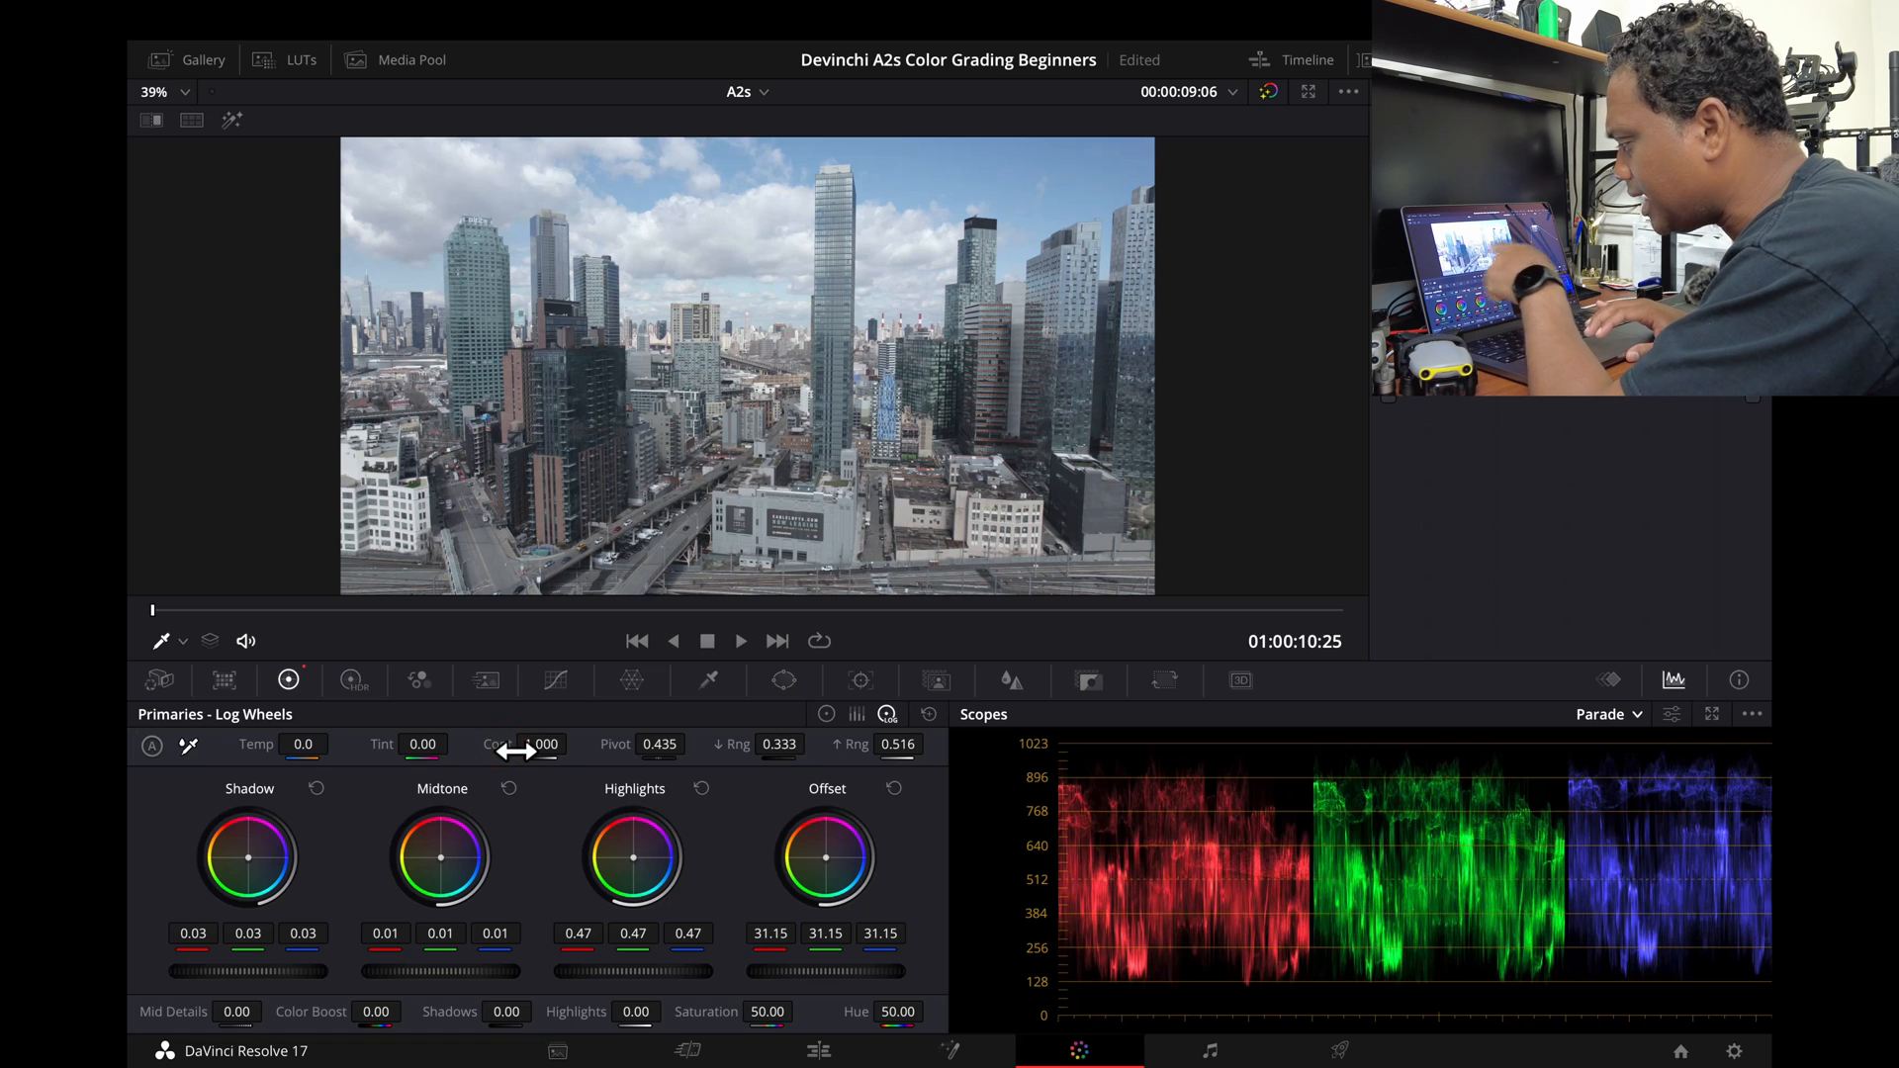
left_click_drag(502, 744, 523, 745)
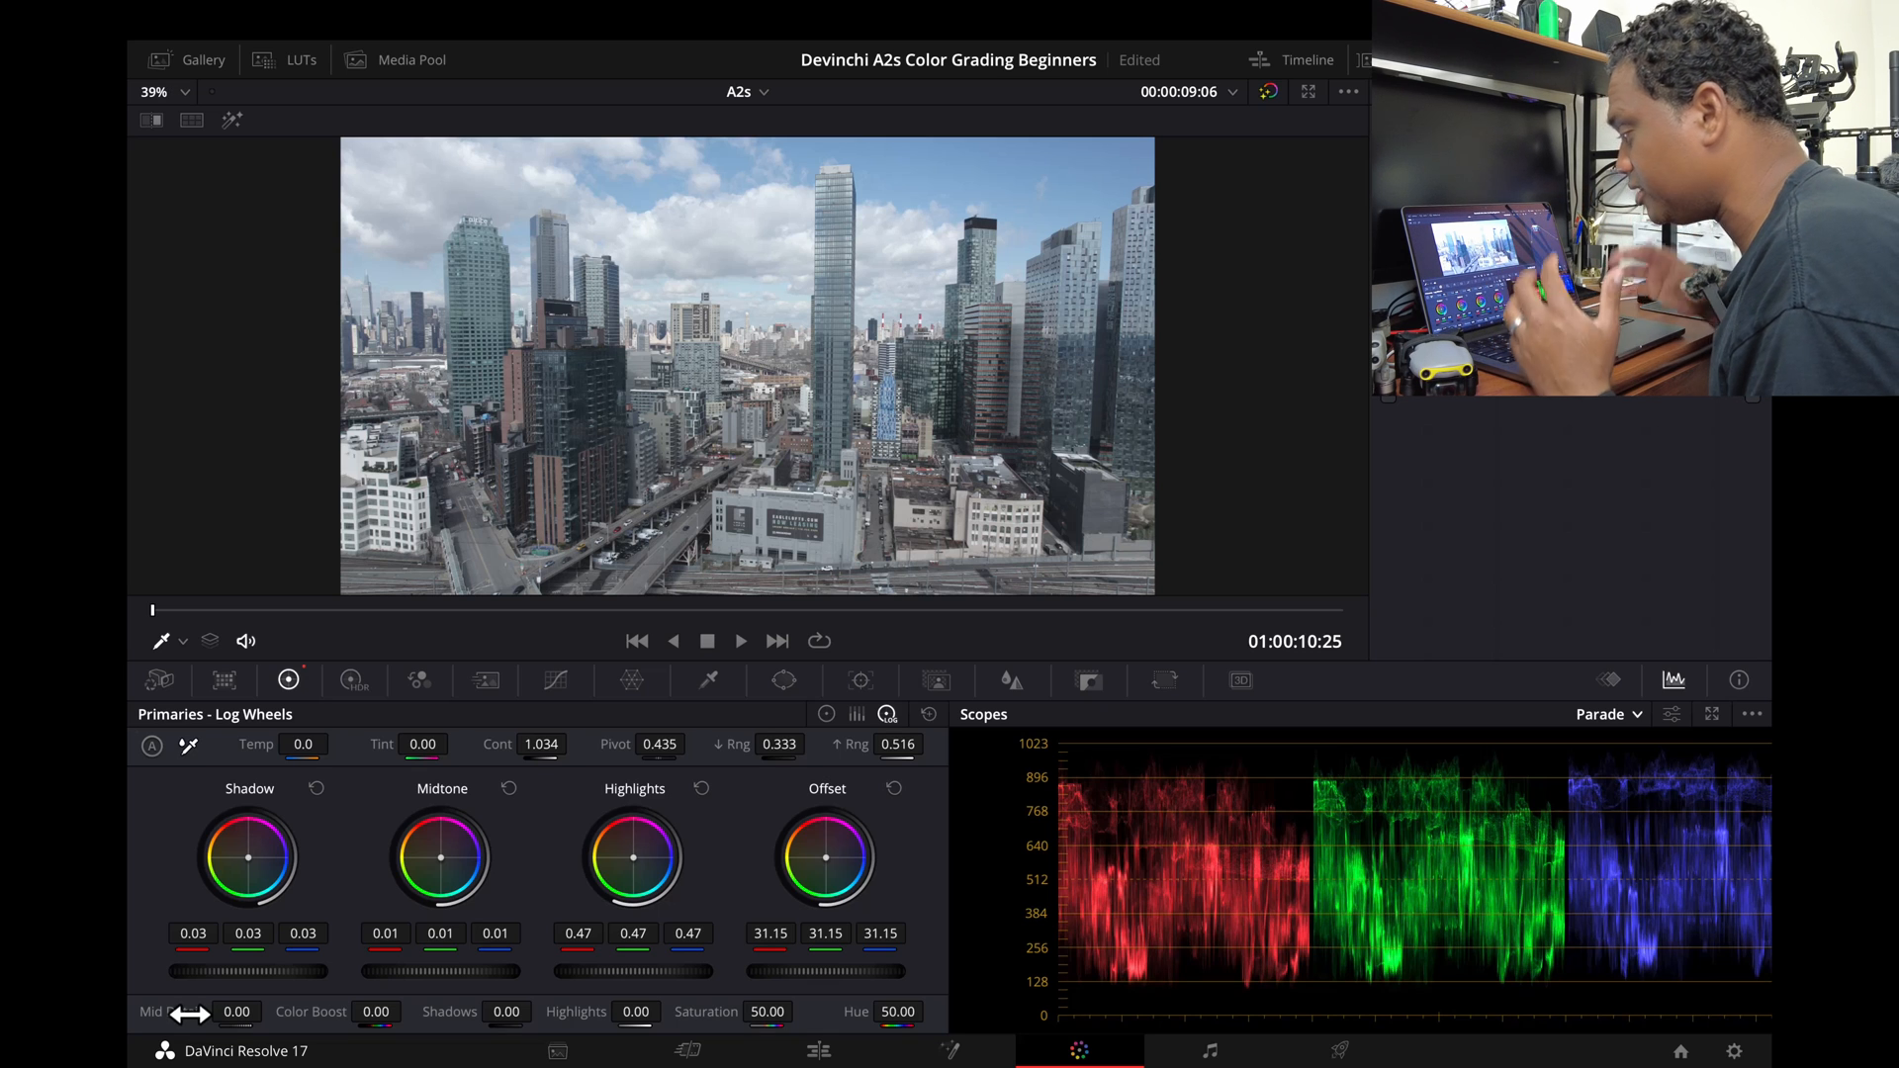
Test a raised Mid Details level, reset it, and set Mid Details to 84.50
left_click_drag(184, 1018, 295, 1011)
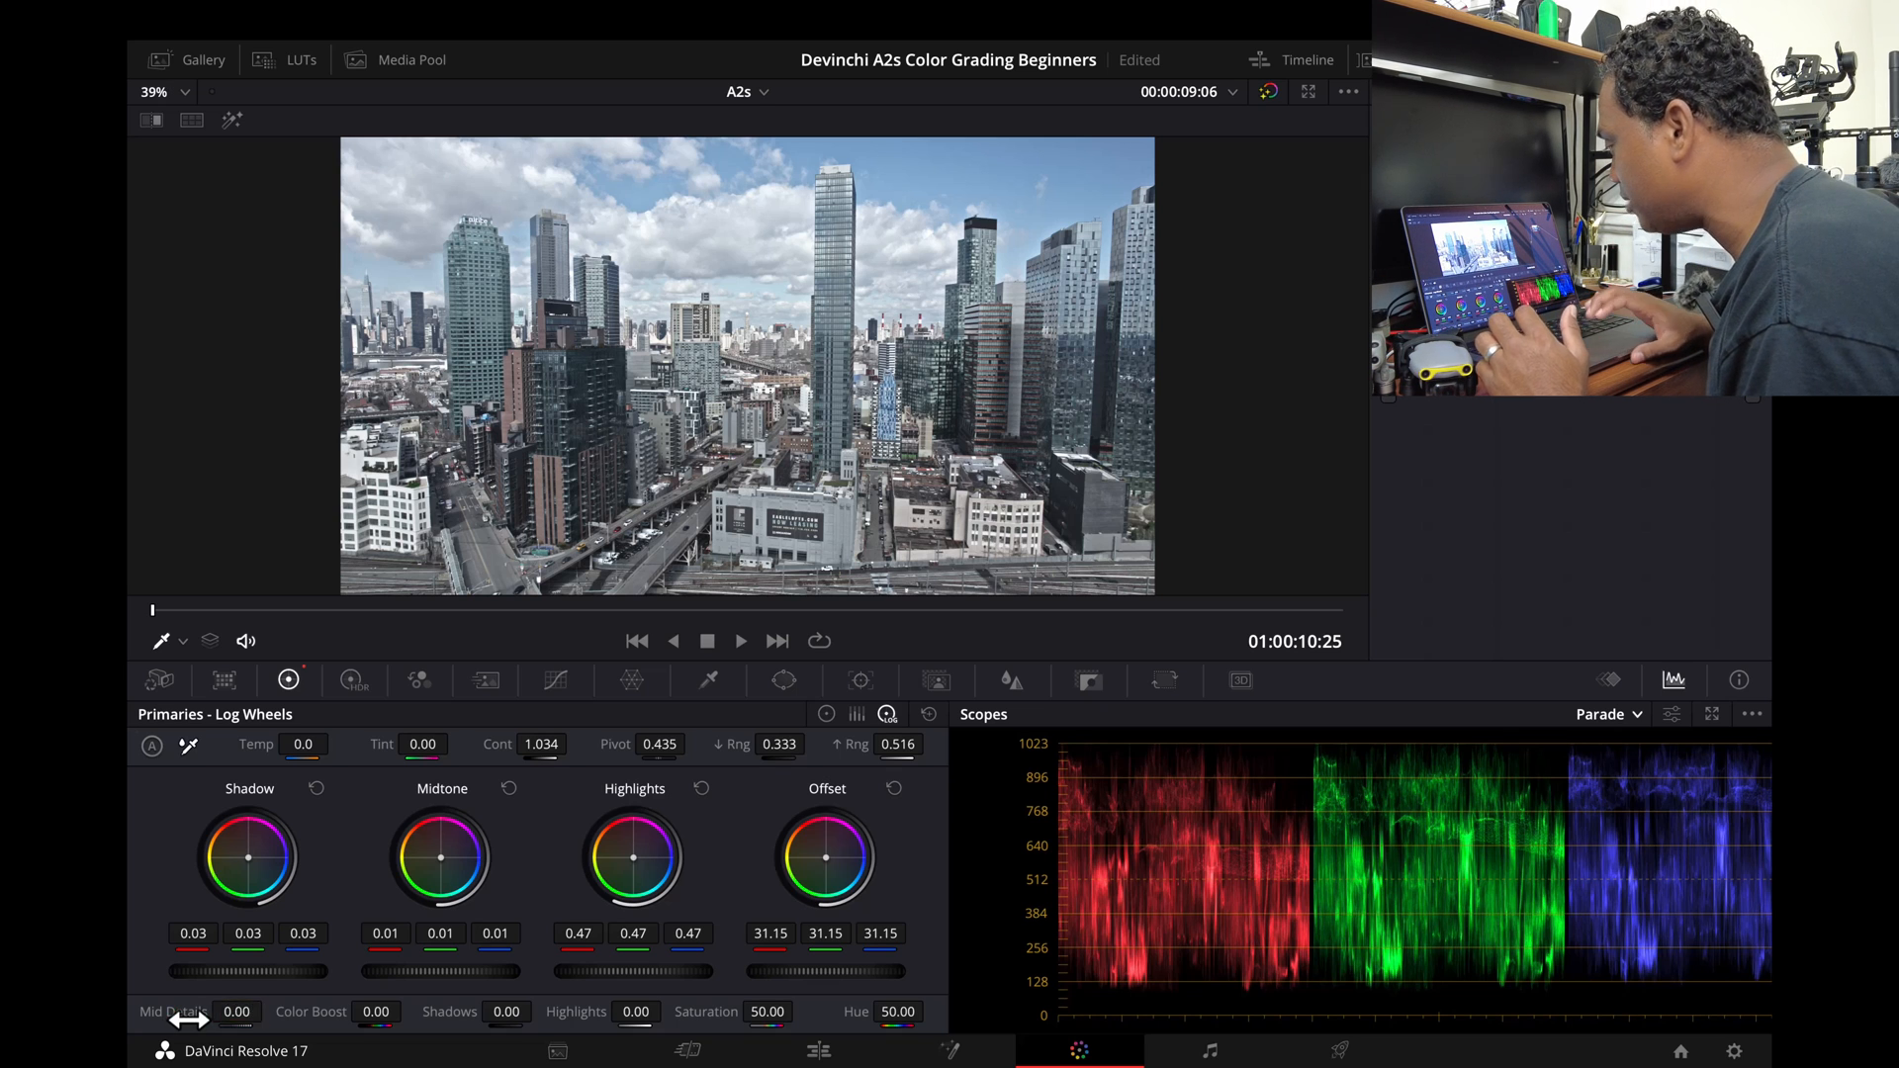
double_click(187, 1019)
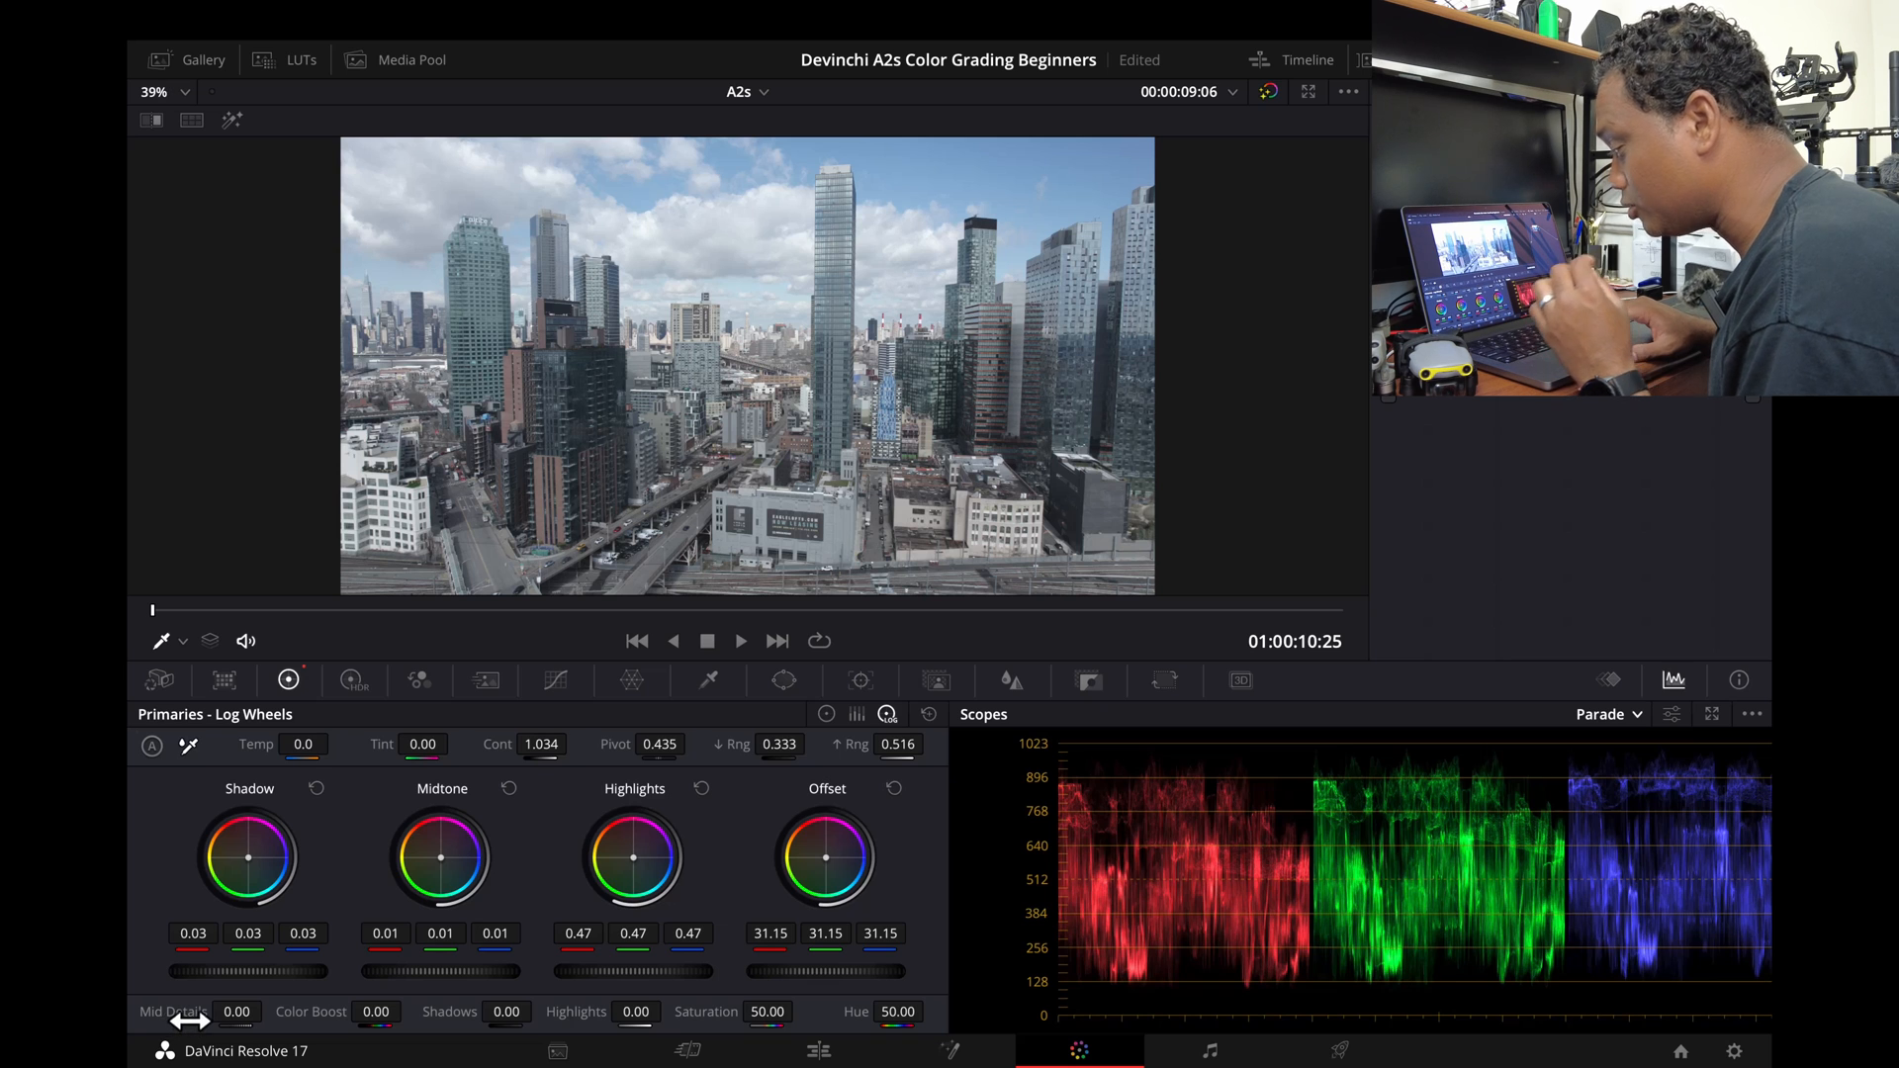
left_click_drag(191, 1017, 199, 1015)
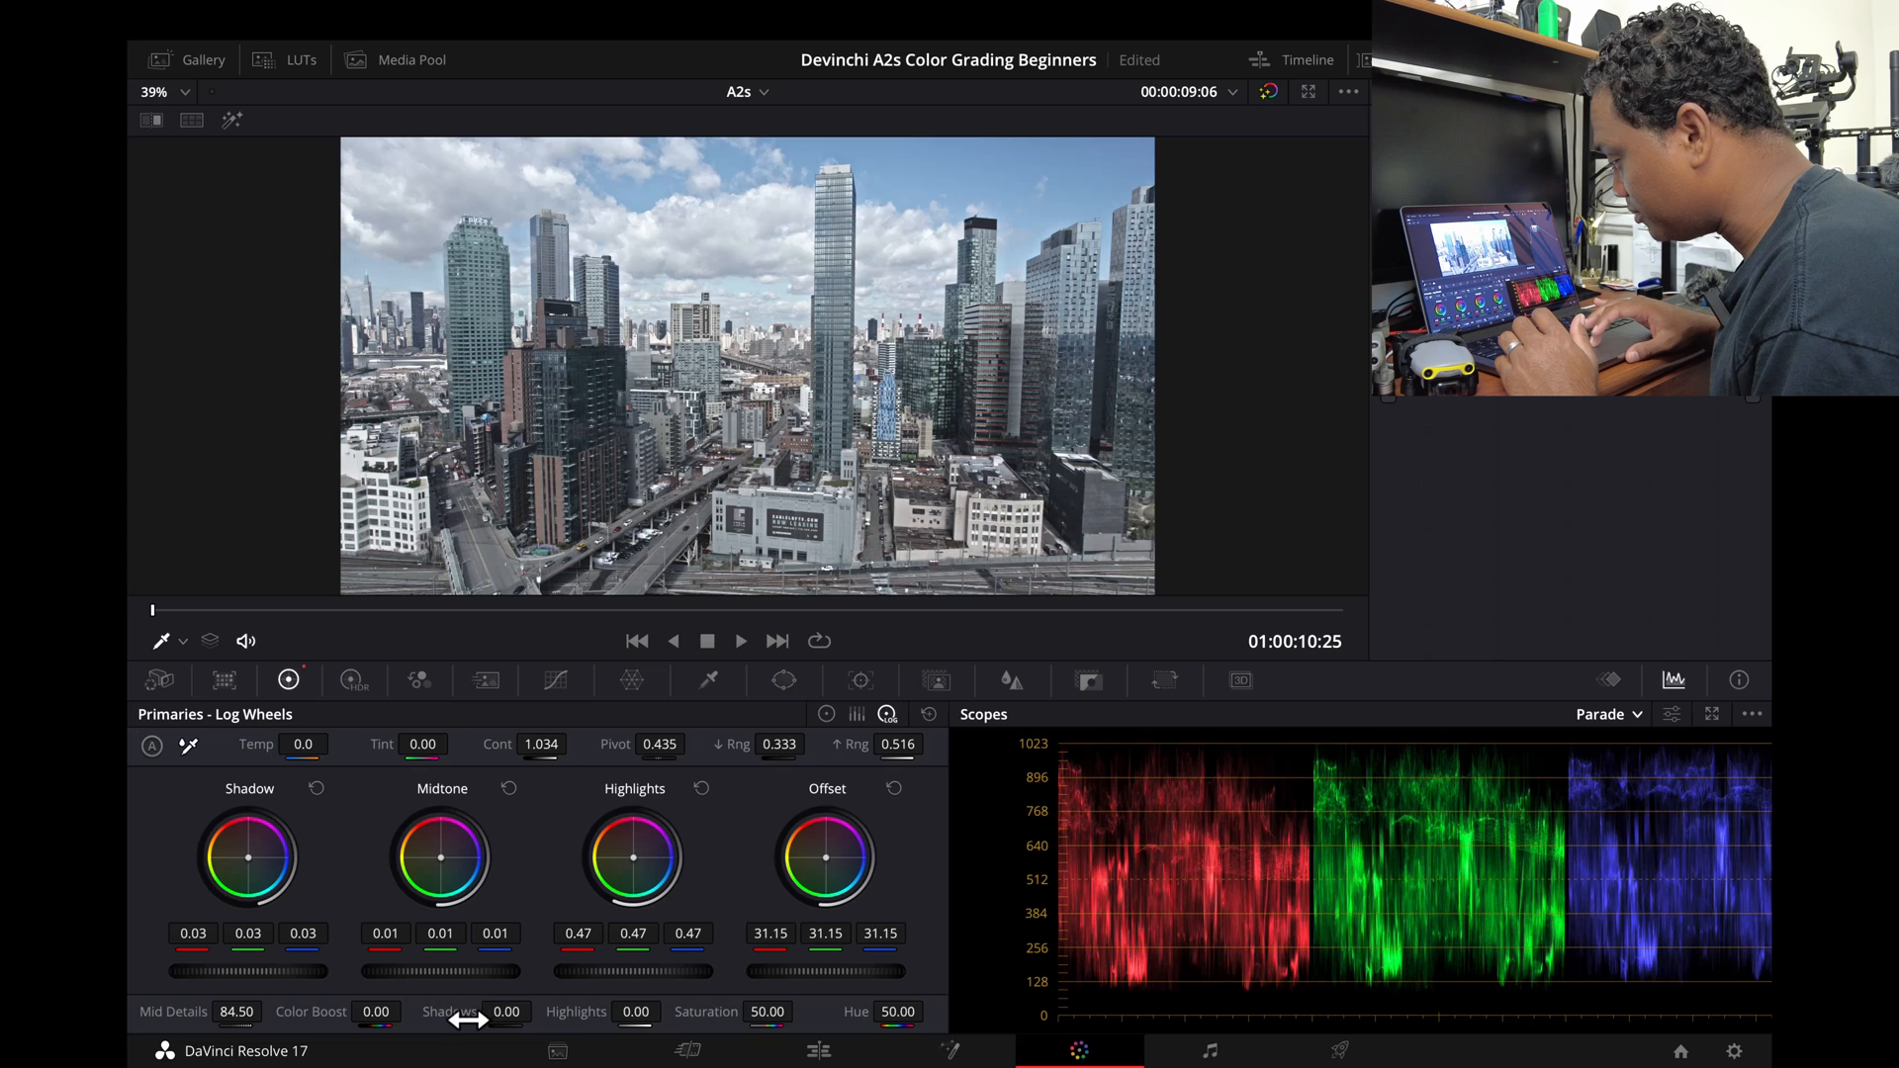
Raise the Shadows adjustment to 13.00 and the Saturation to 70.40
left_click_drag(467, 1021, 539, 1012)
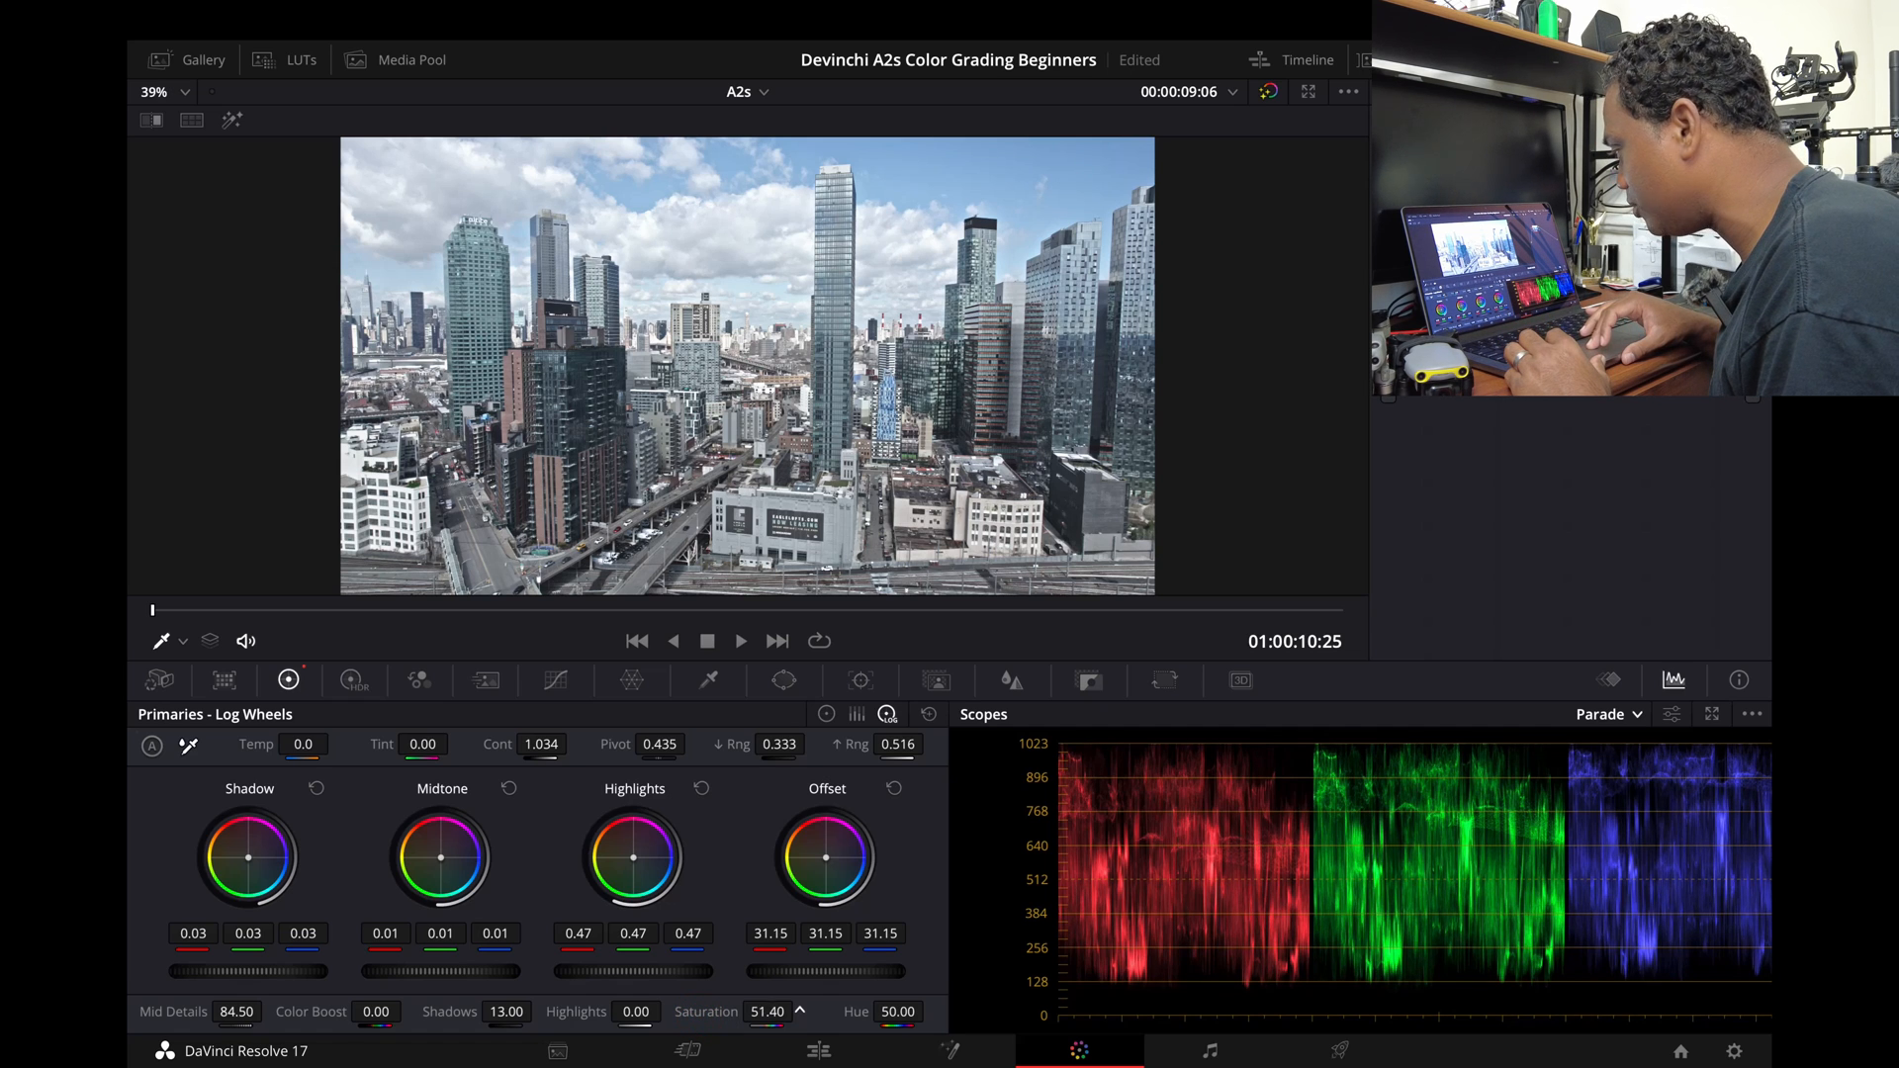
left_click_drag(800, 1011, 811, 1011)
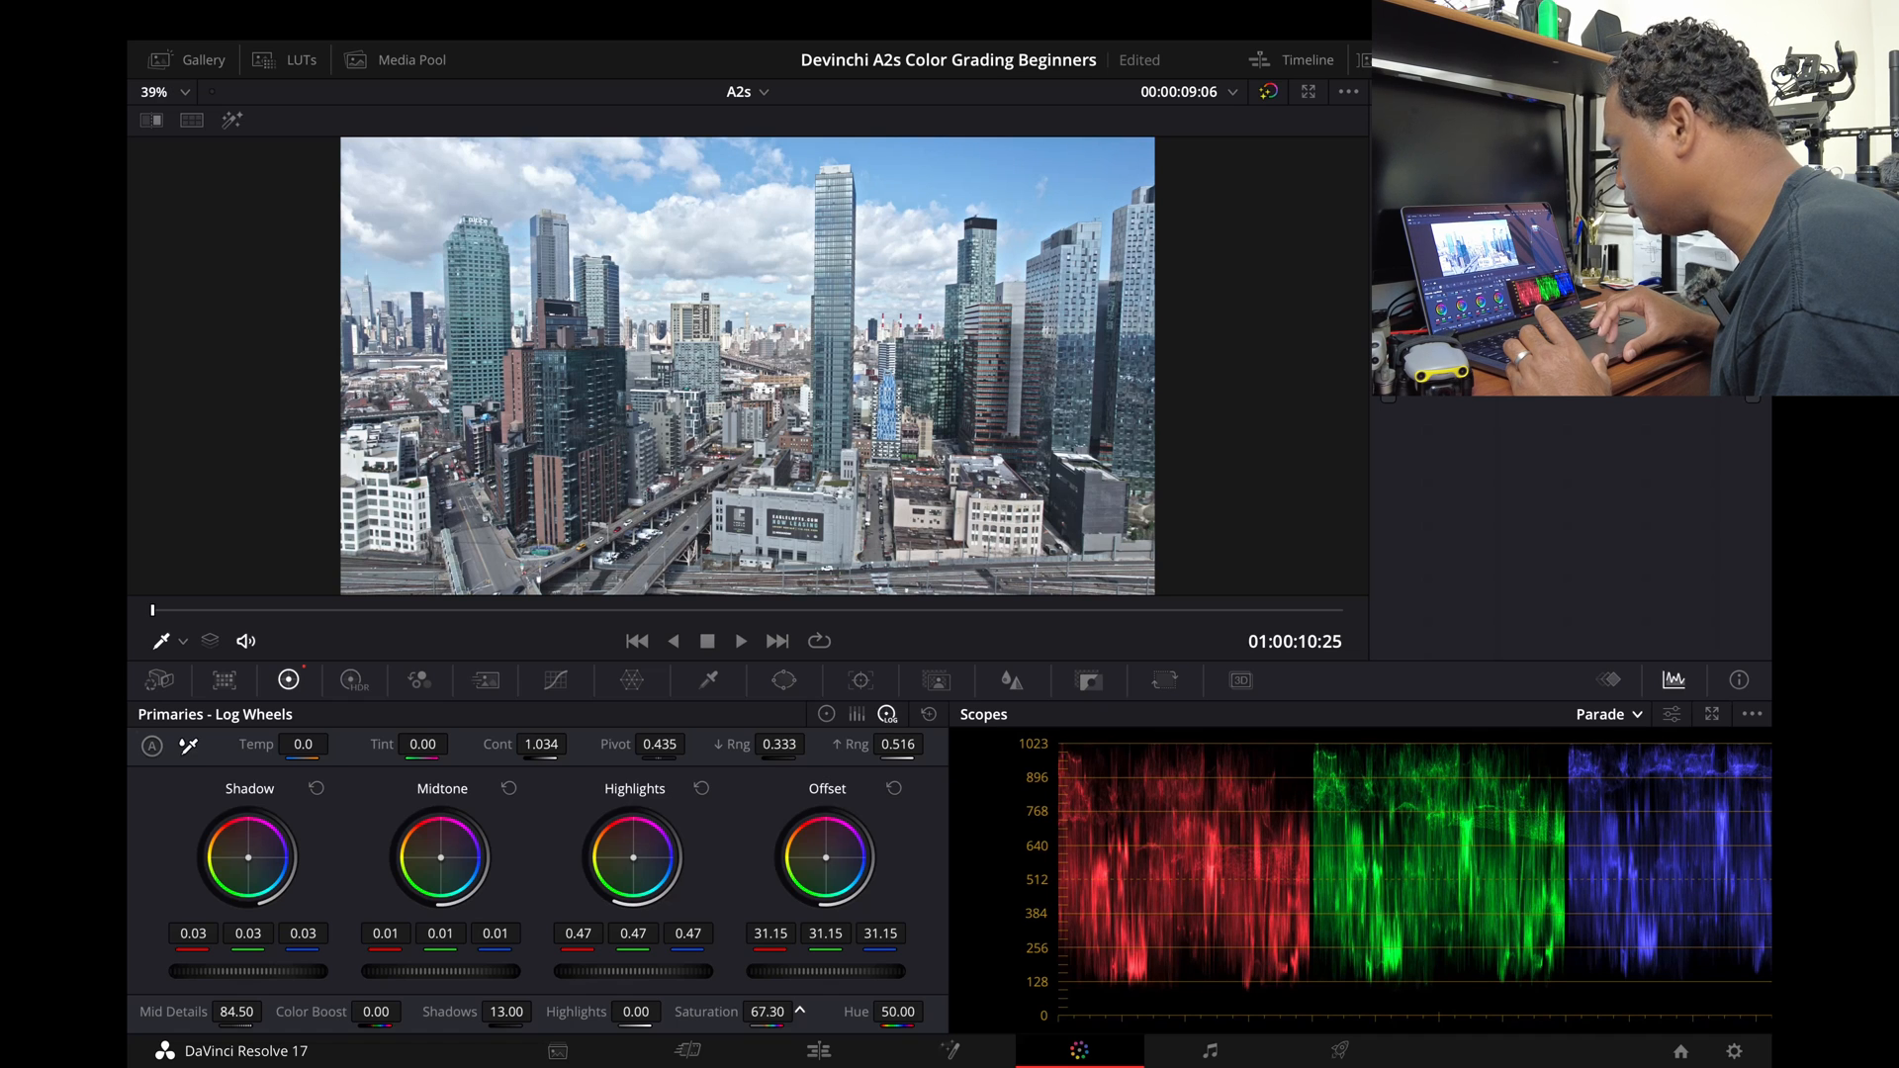
left_click_drag(700, 1012, 714, 1022)
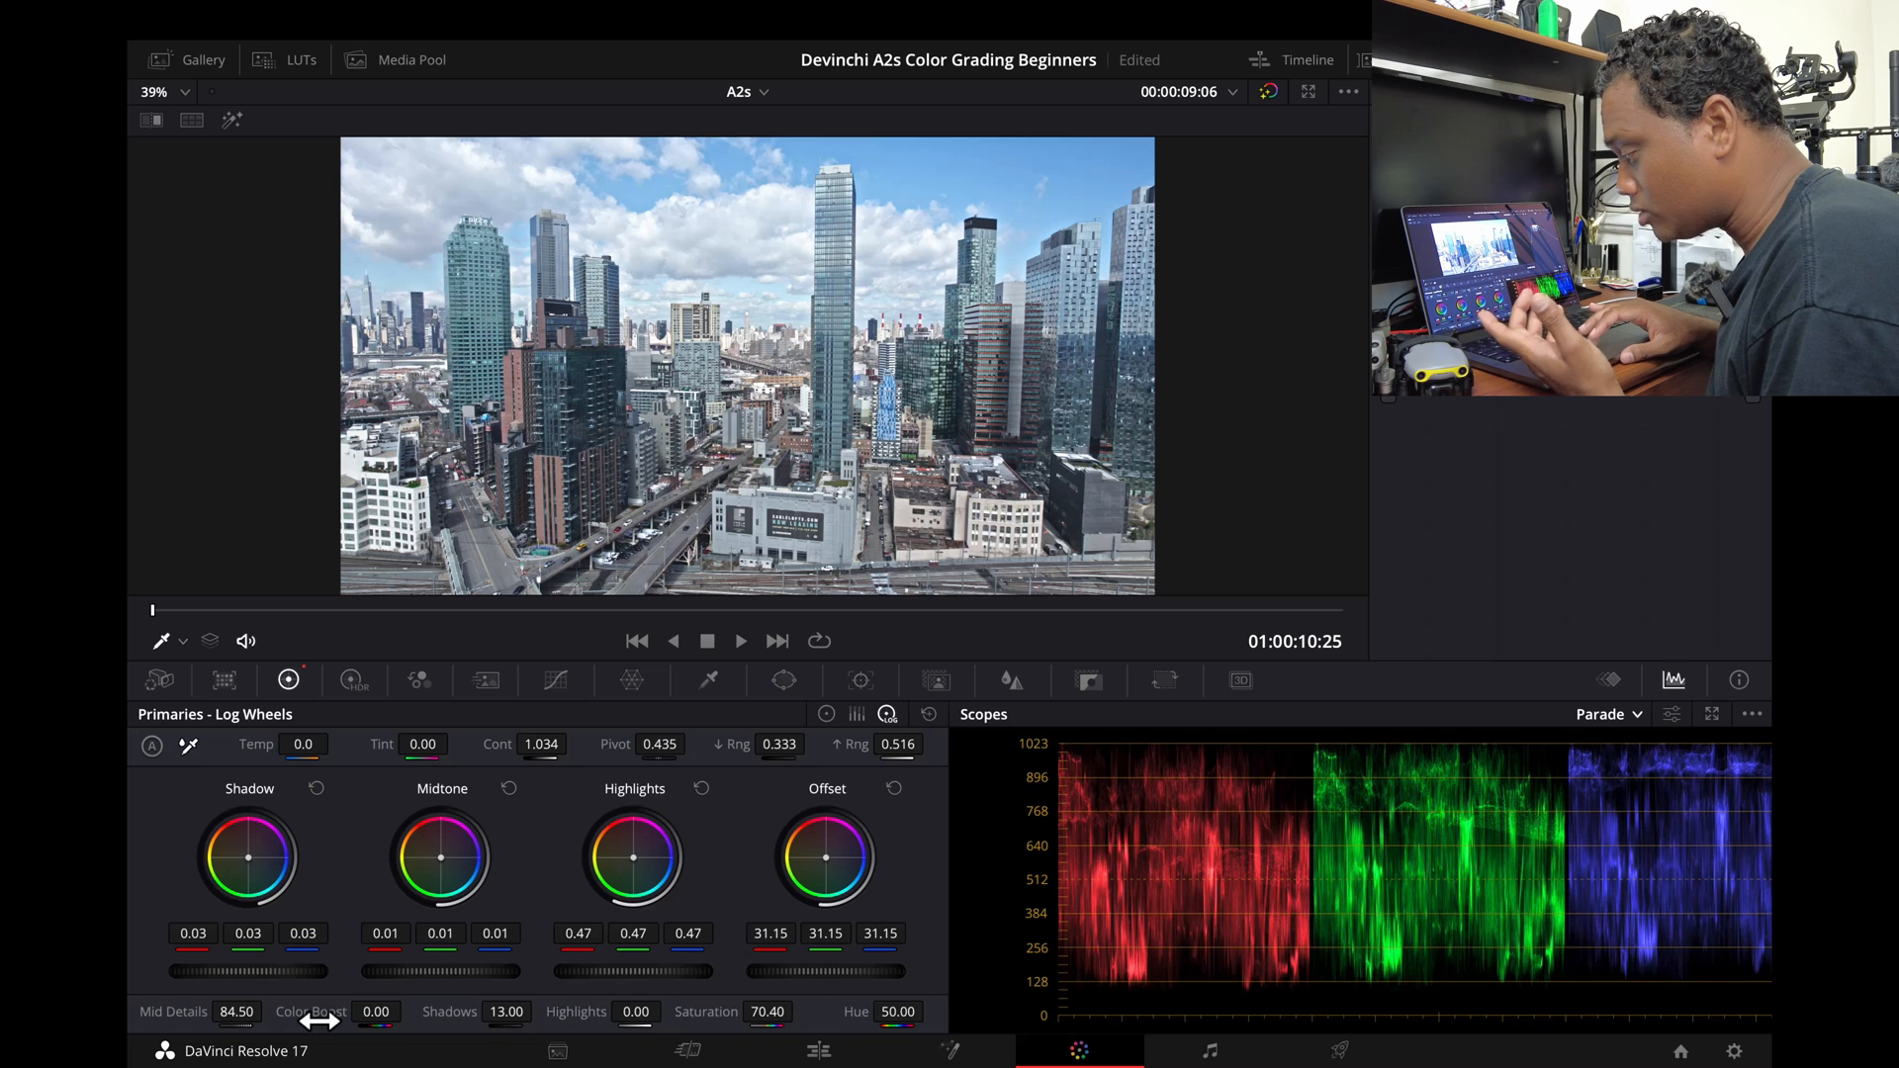
Test Color Boost at 19.00, reset it, and set it to 10.50
left_click_drag(318, 1021, 339, 1021)
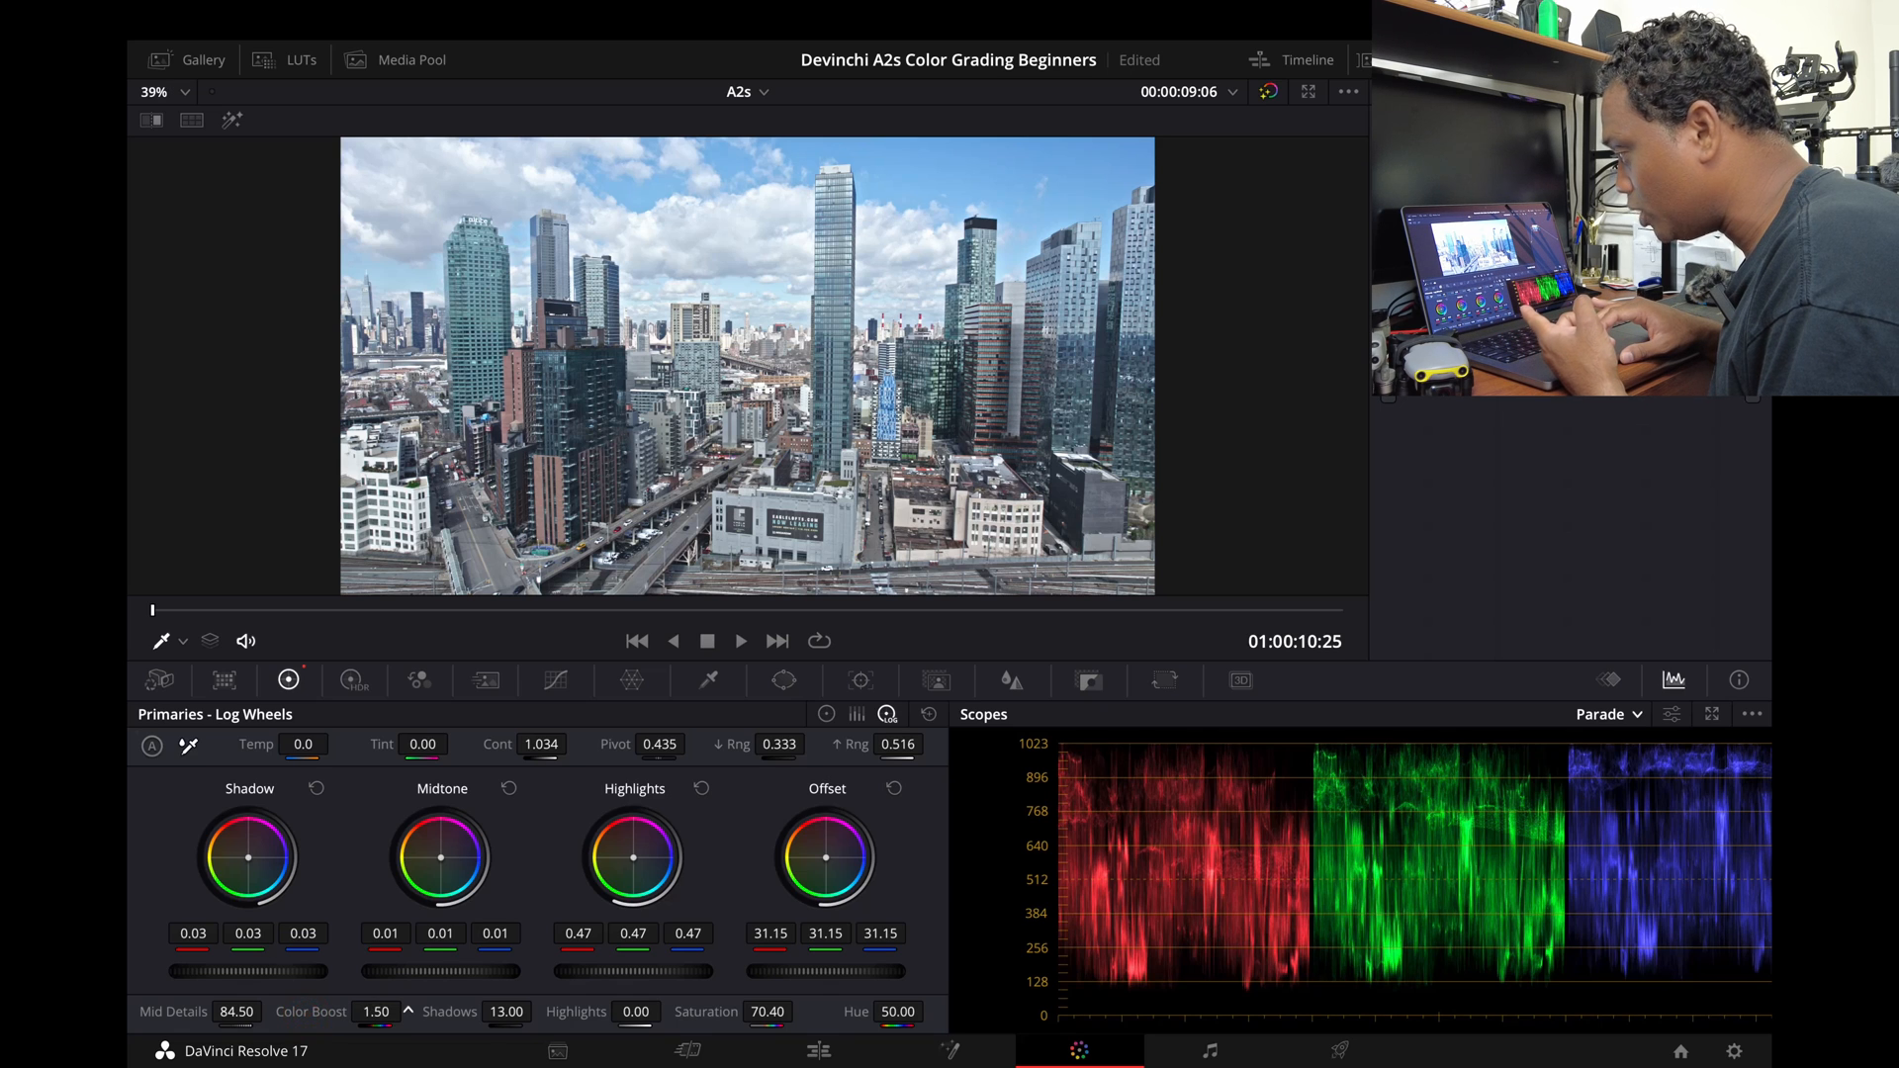
left_click_drag(338, 1022, 320, 1021)
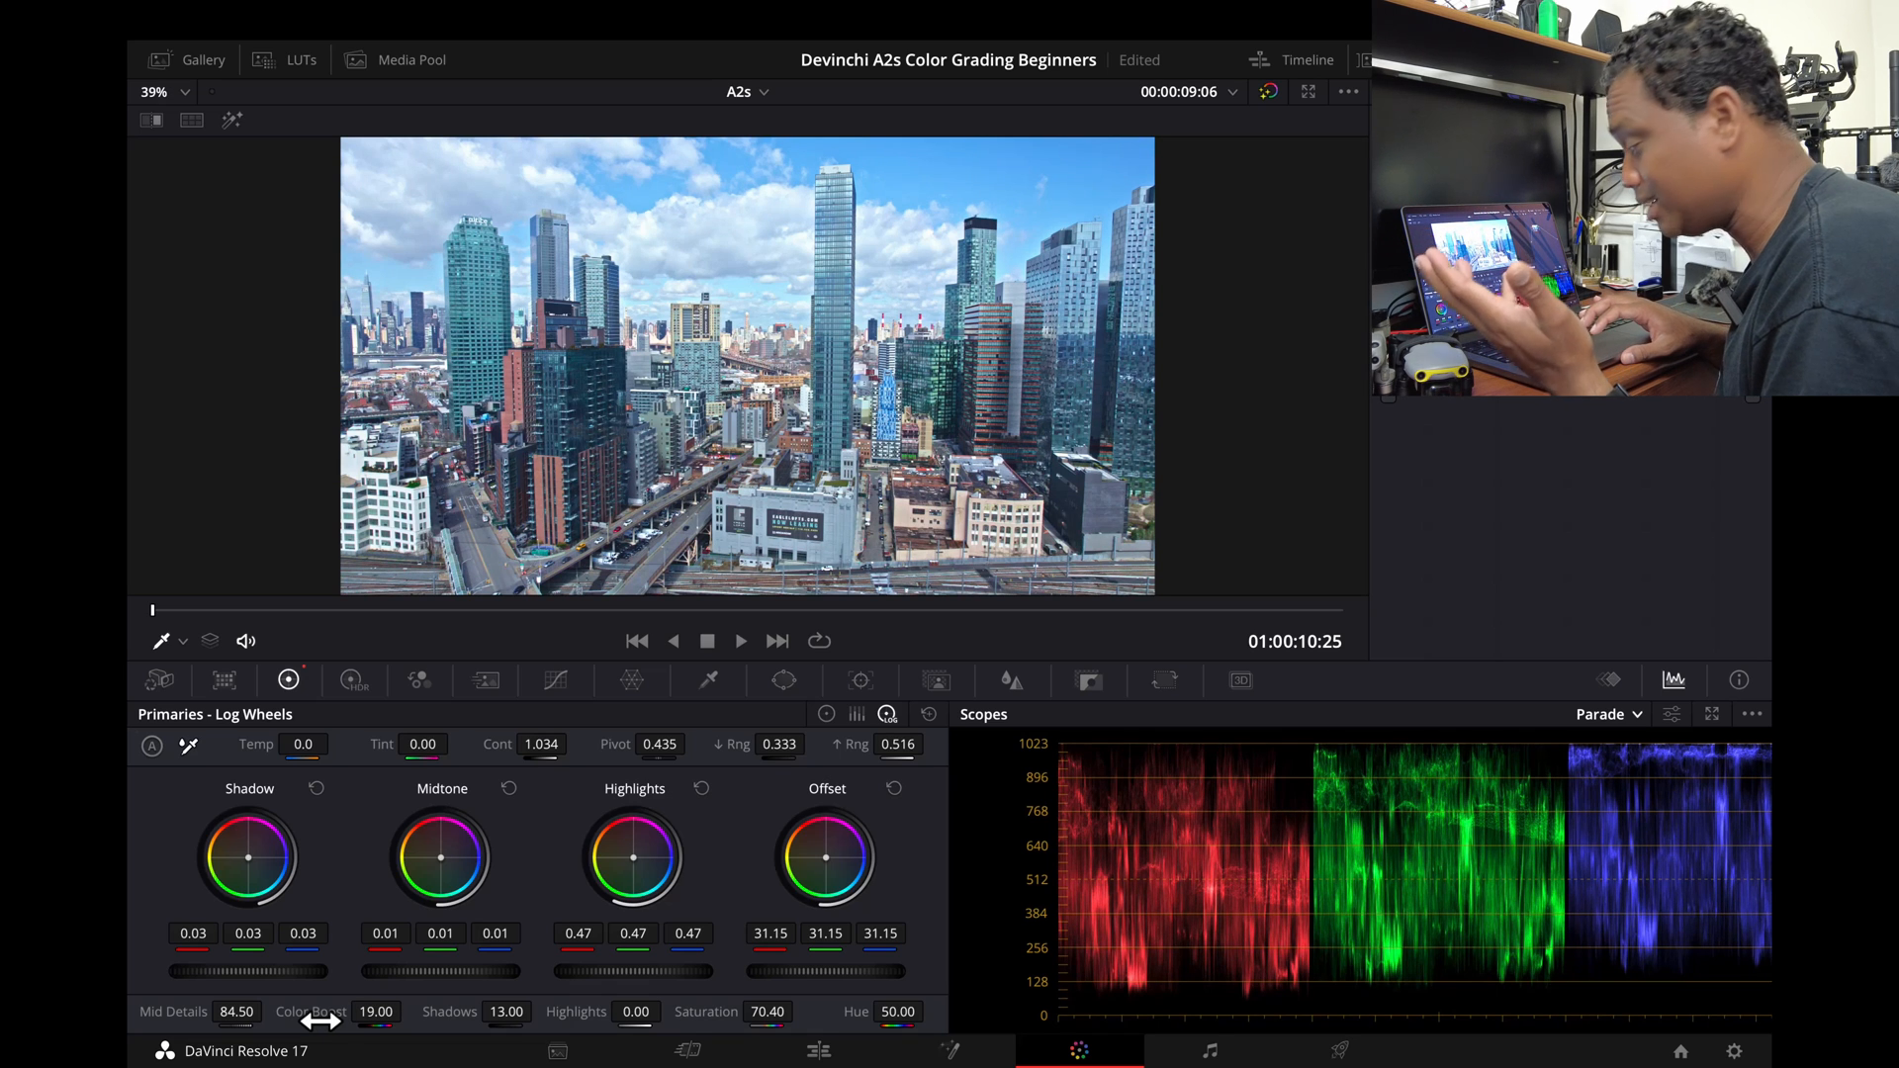
double_click(309, 1014)
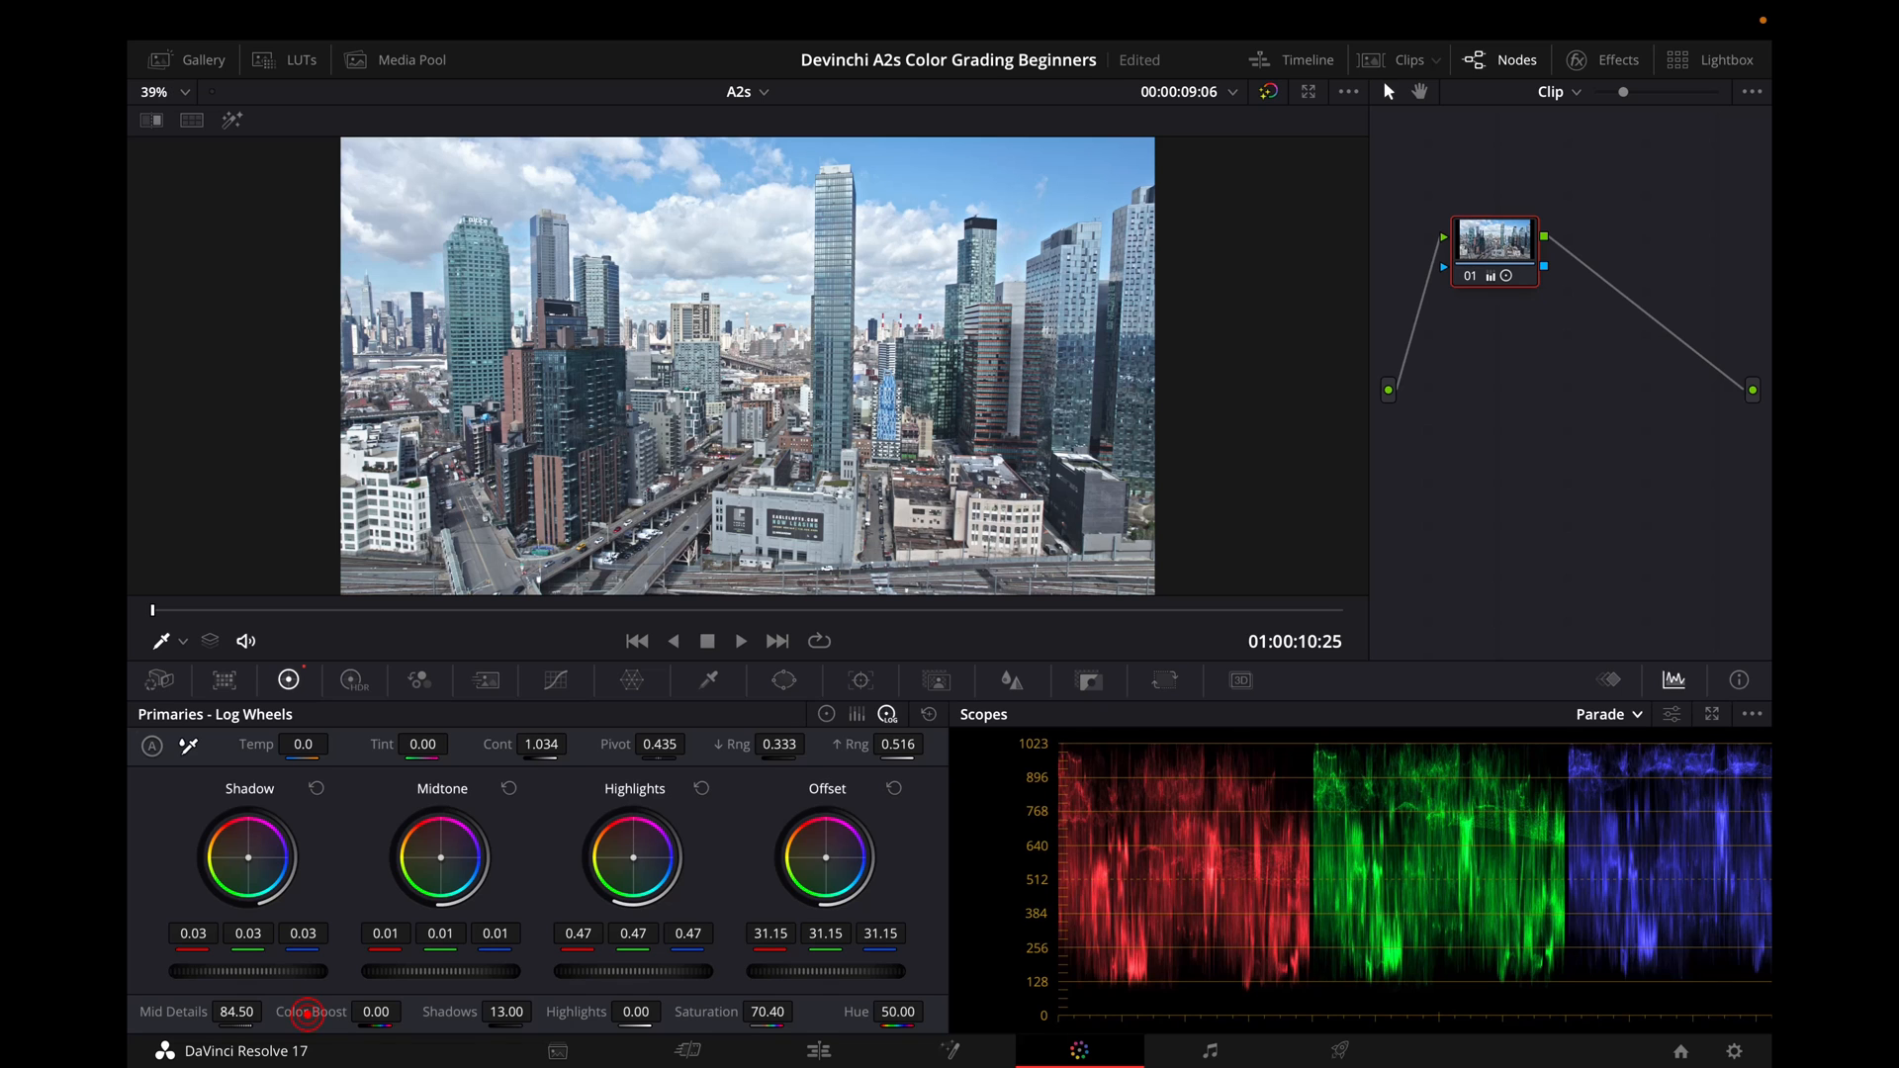
mouse_move(391, 1012)
left_mouse_down()
mouse_move(485, 1009)
mouse_move(402, 1010)
left_mouse_up()
double_click(307, 1014)
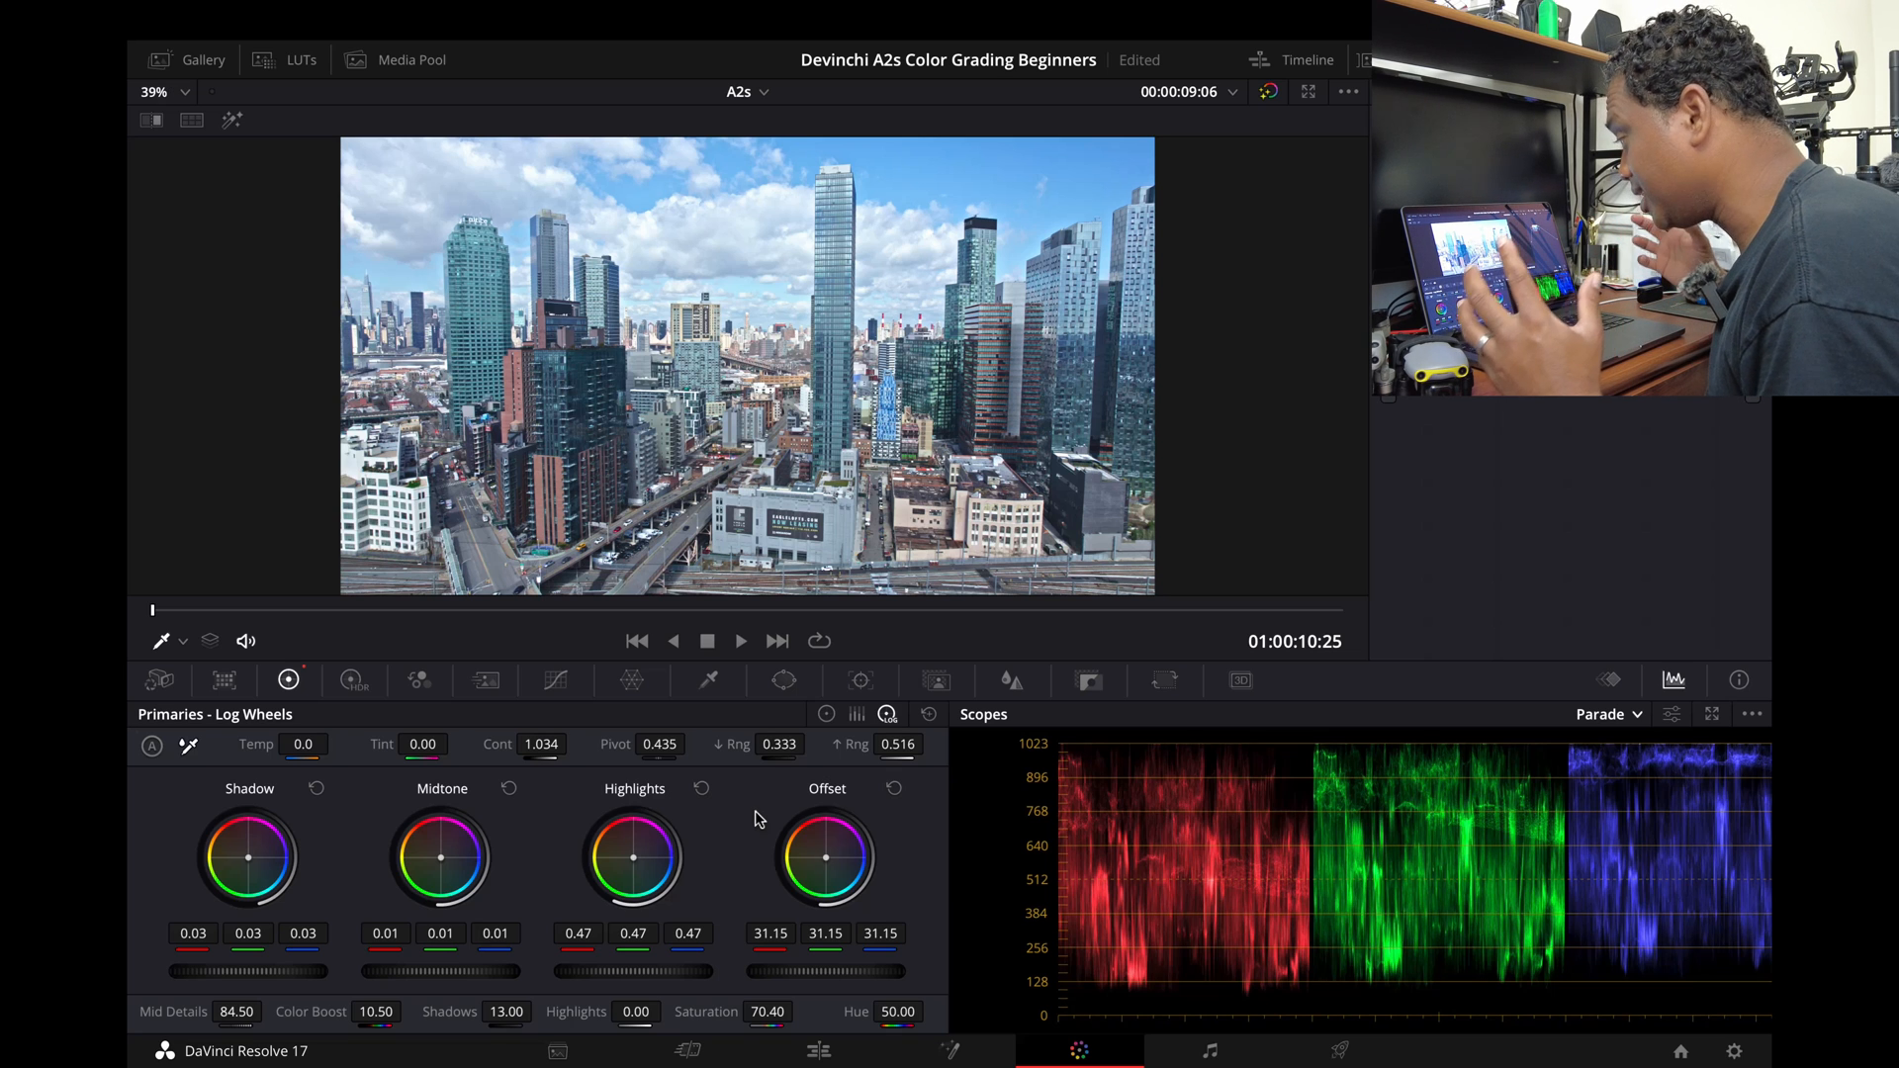
Play a short stretch of the graded clip and raise Mid Details to 100.00
key("space")
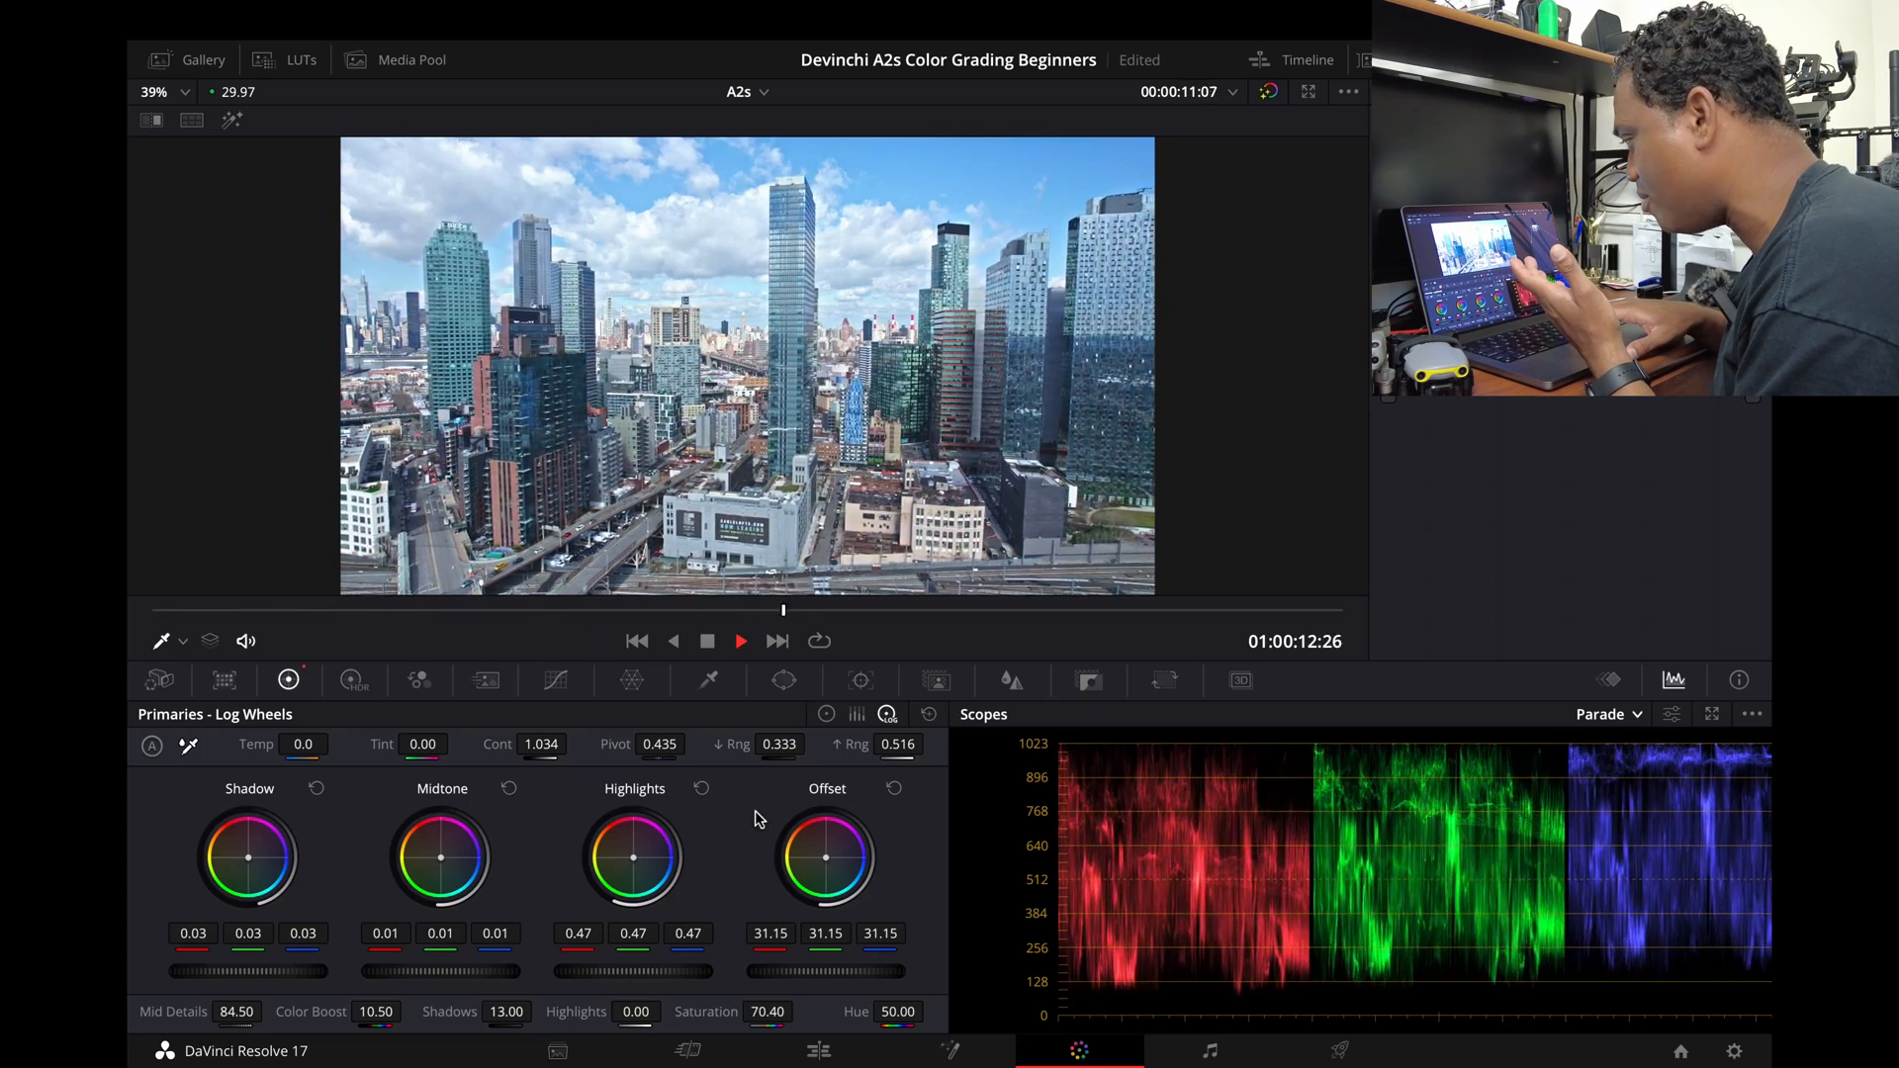
key("space")
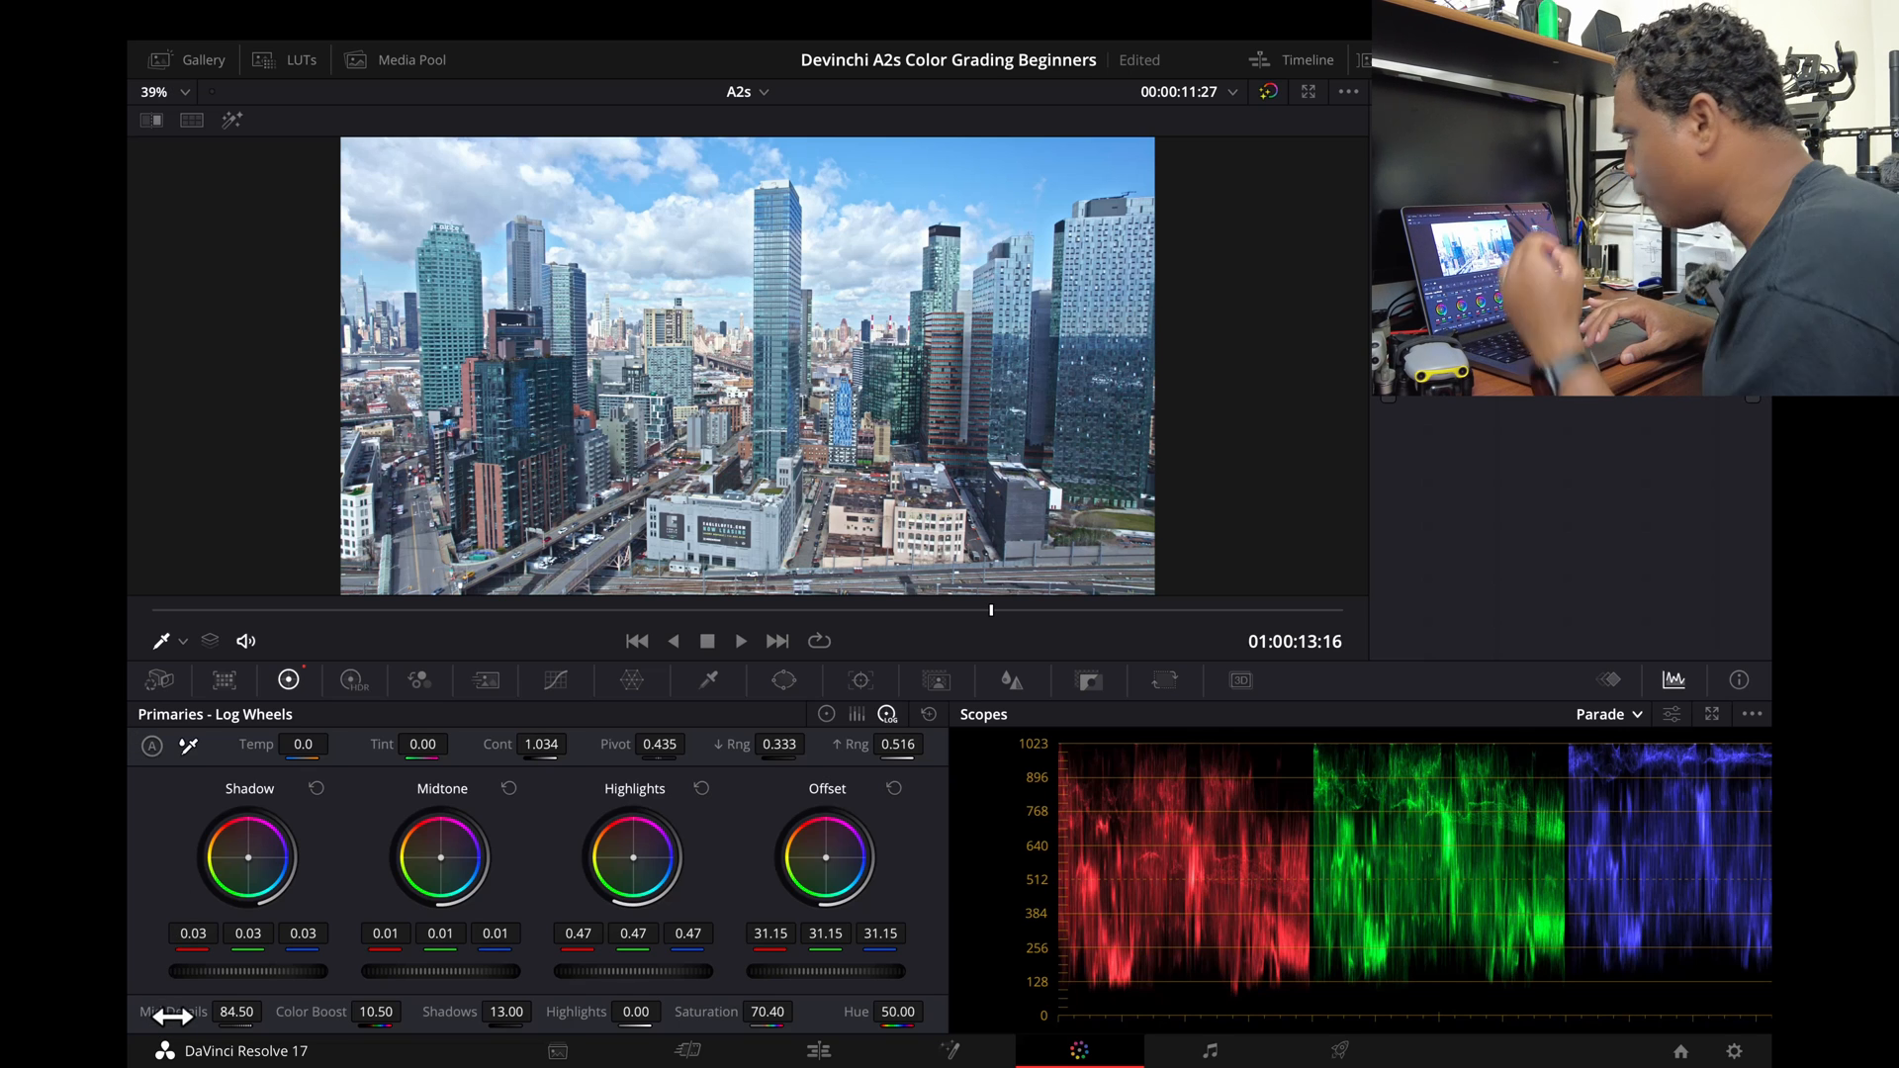
left_click_drag(158, 1011, 268, 1009)
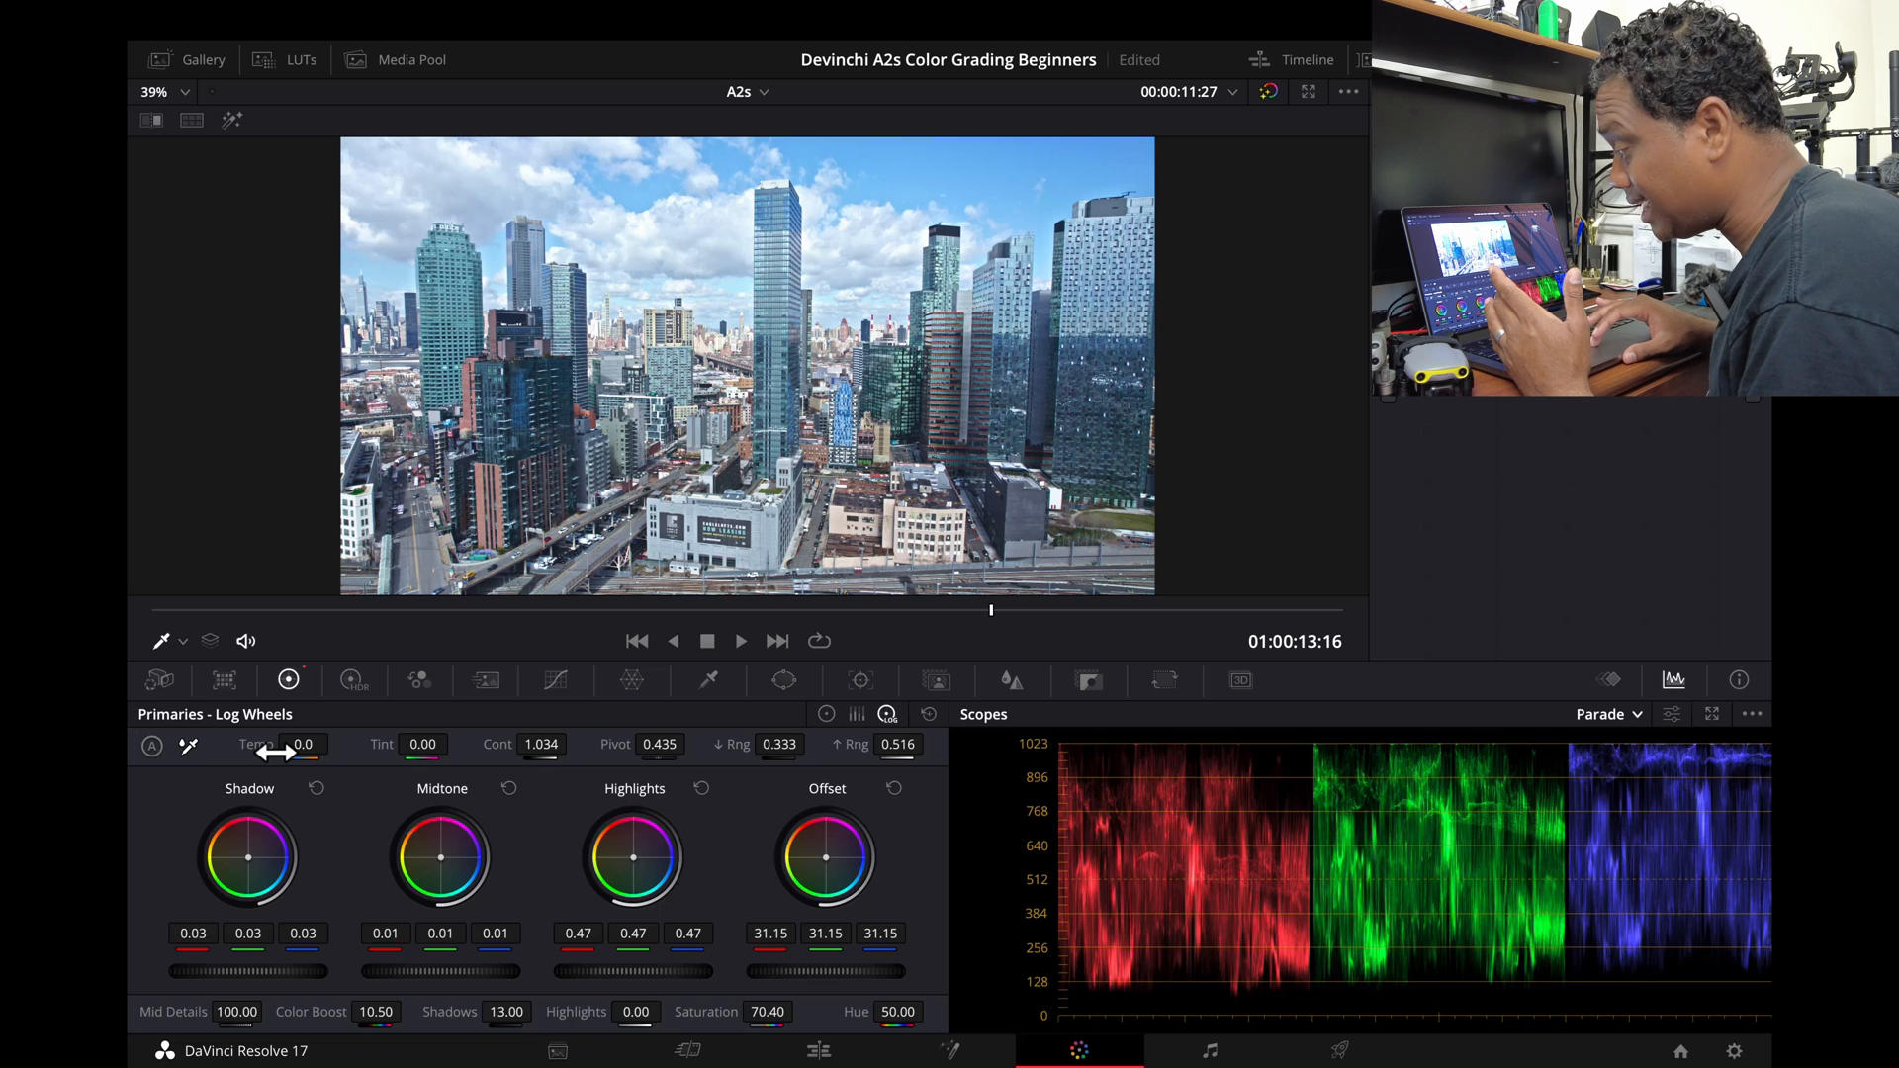
Test a warmer color temperature, reset it to compare, and set Temp to 160.0
mouse_move(268, 753)
left_mouse_down()
mouse_move(173, 754)
mouse_move(299, 754)
left_mouse_up()
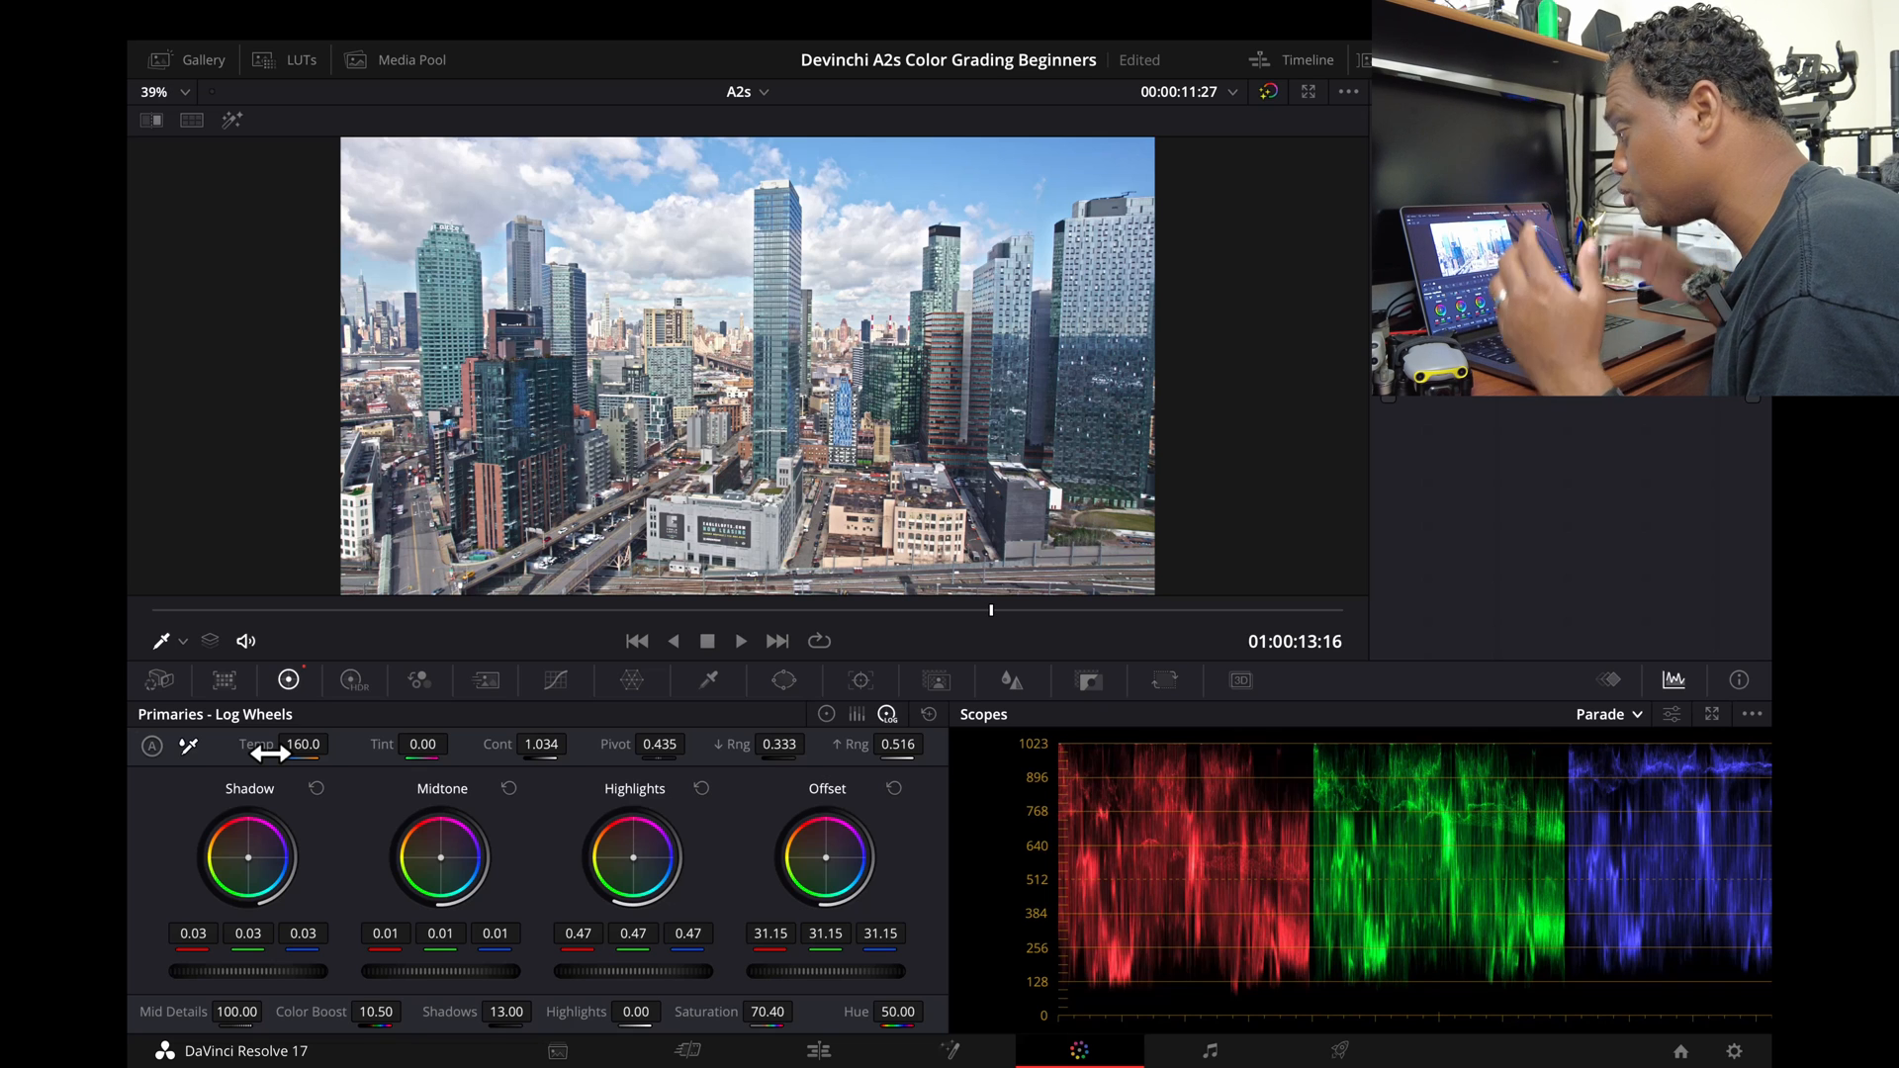
double_click(263, 747)
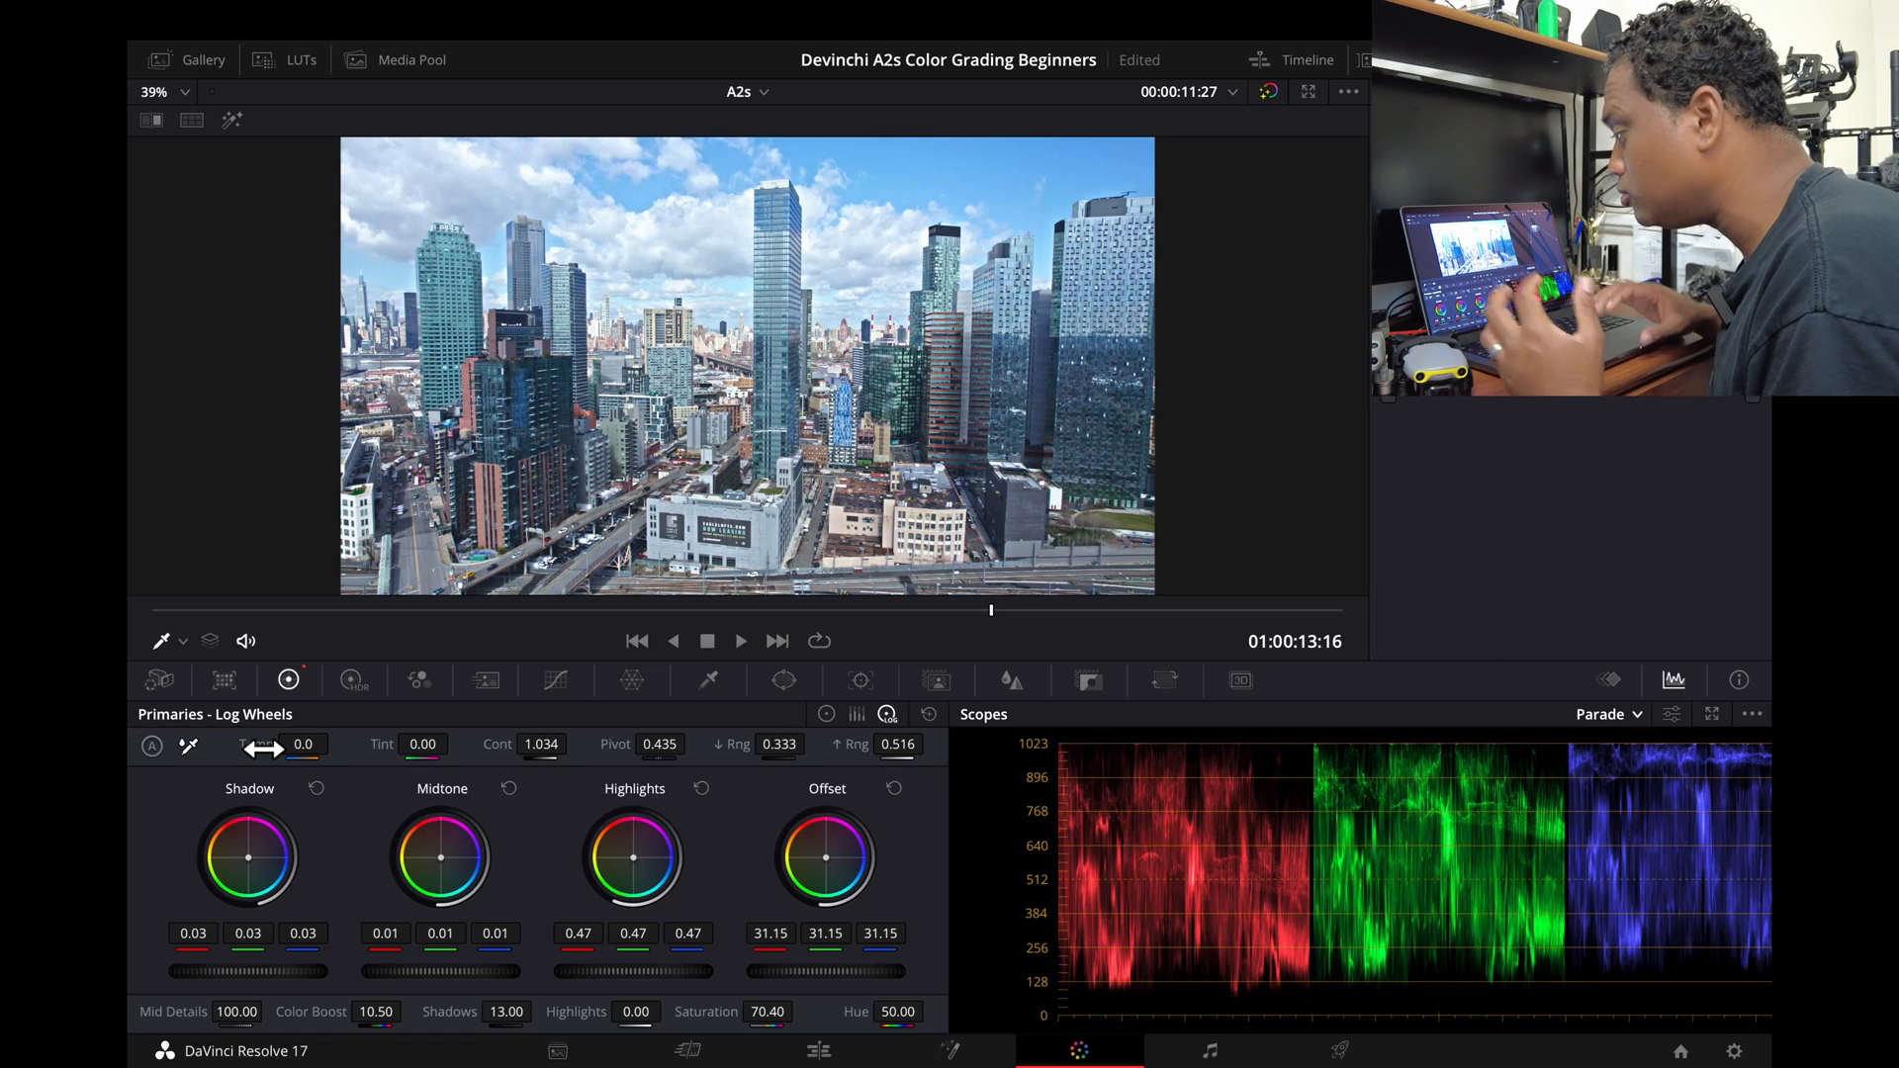
left_click_drag(263, 749, 316, 749)
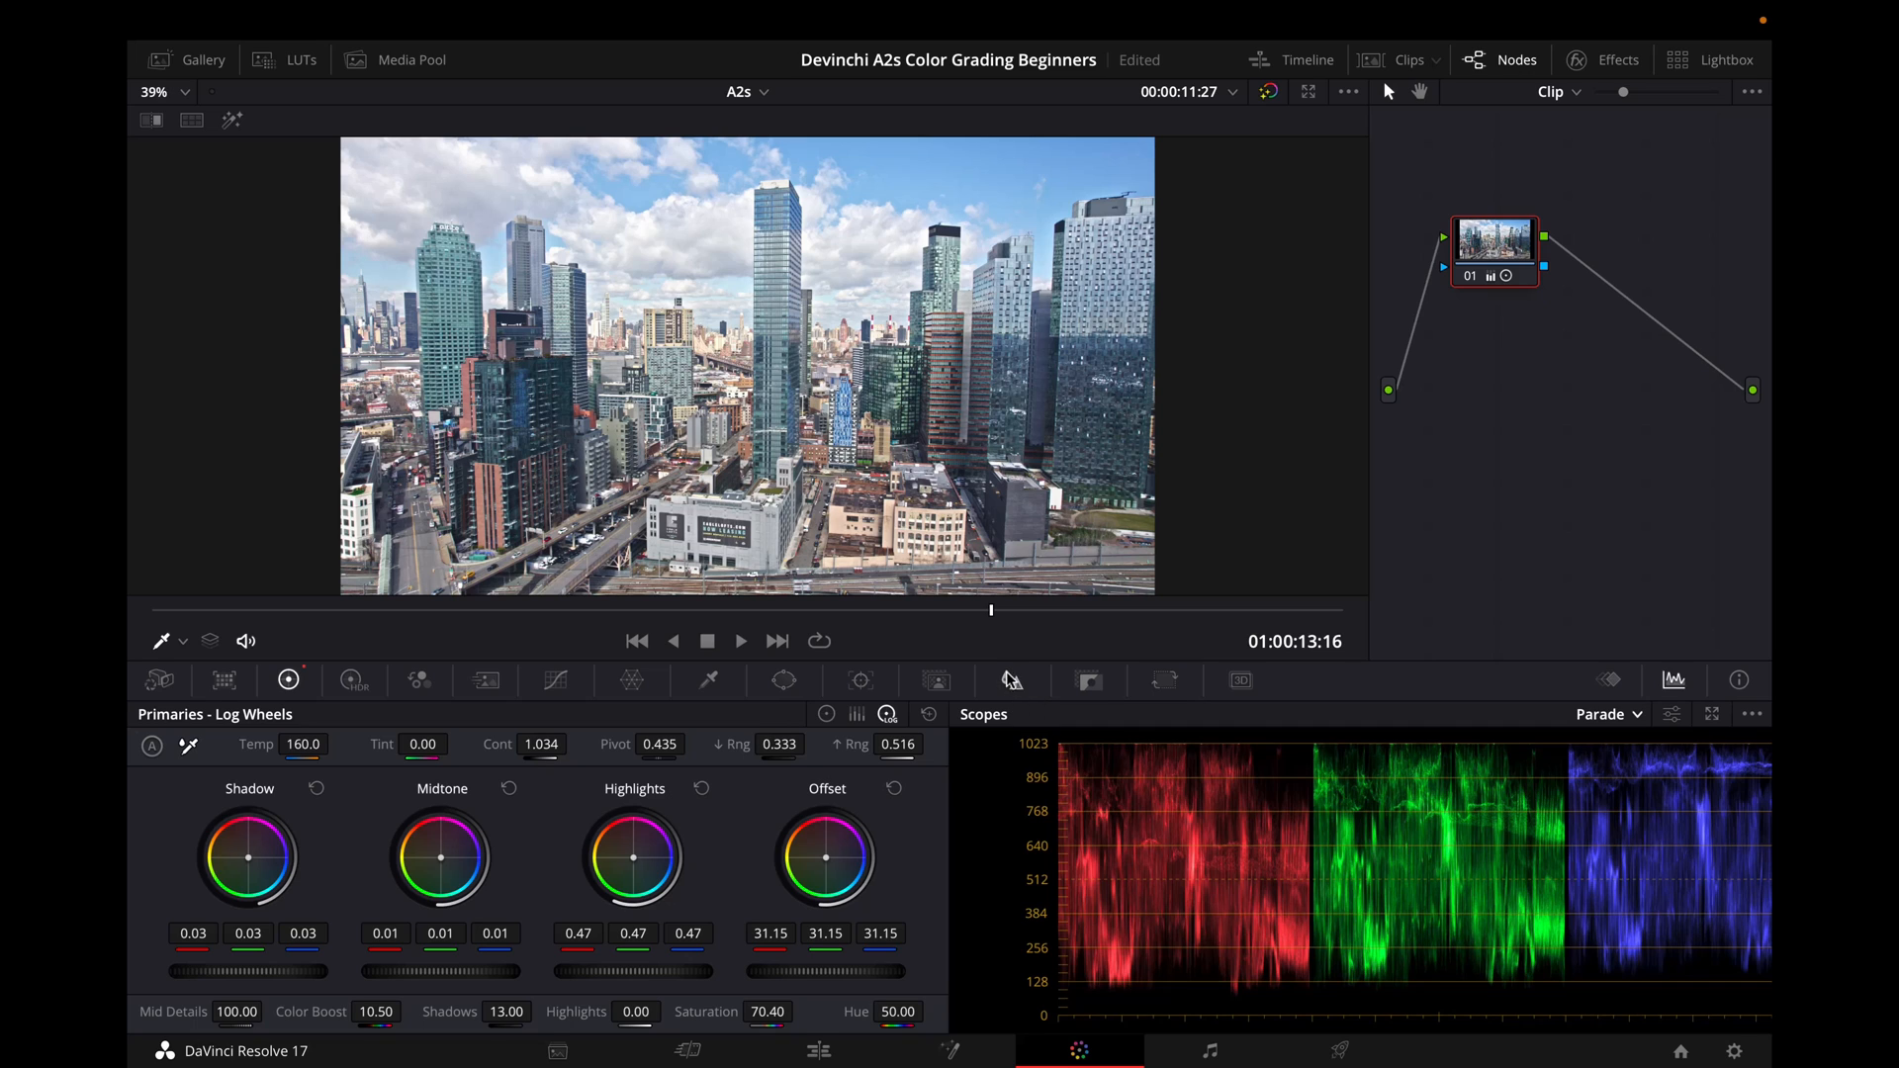
Open the Blur controls, go through the Blur, Sharpen and Mist modes, and choose Sharpen
left_click(1011, 680)
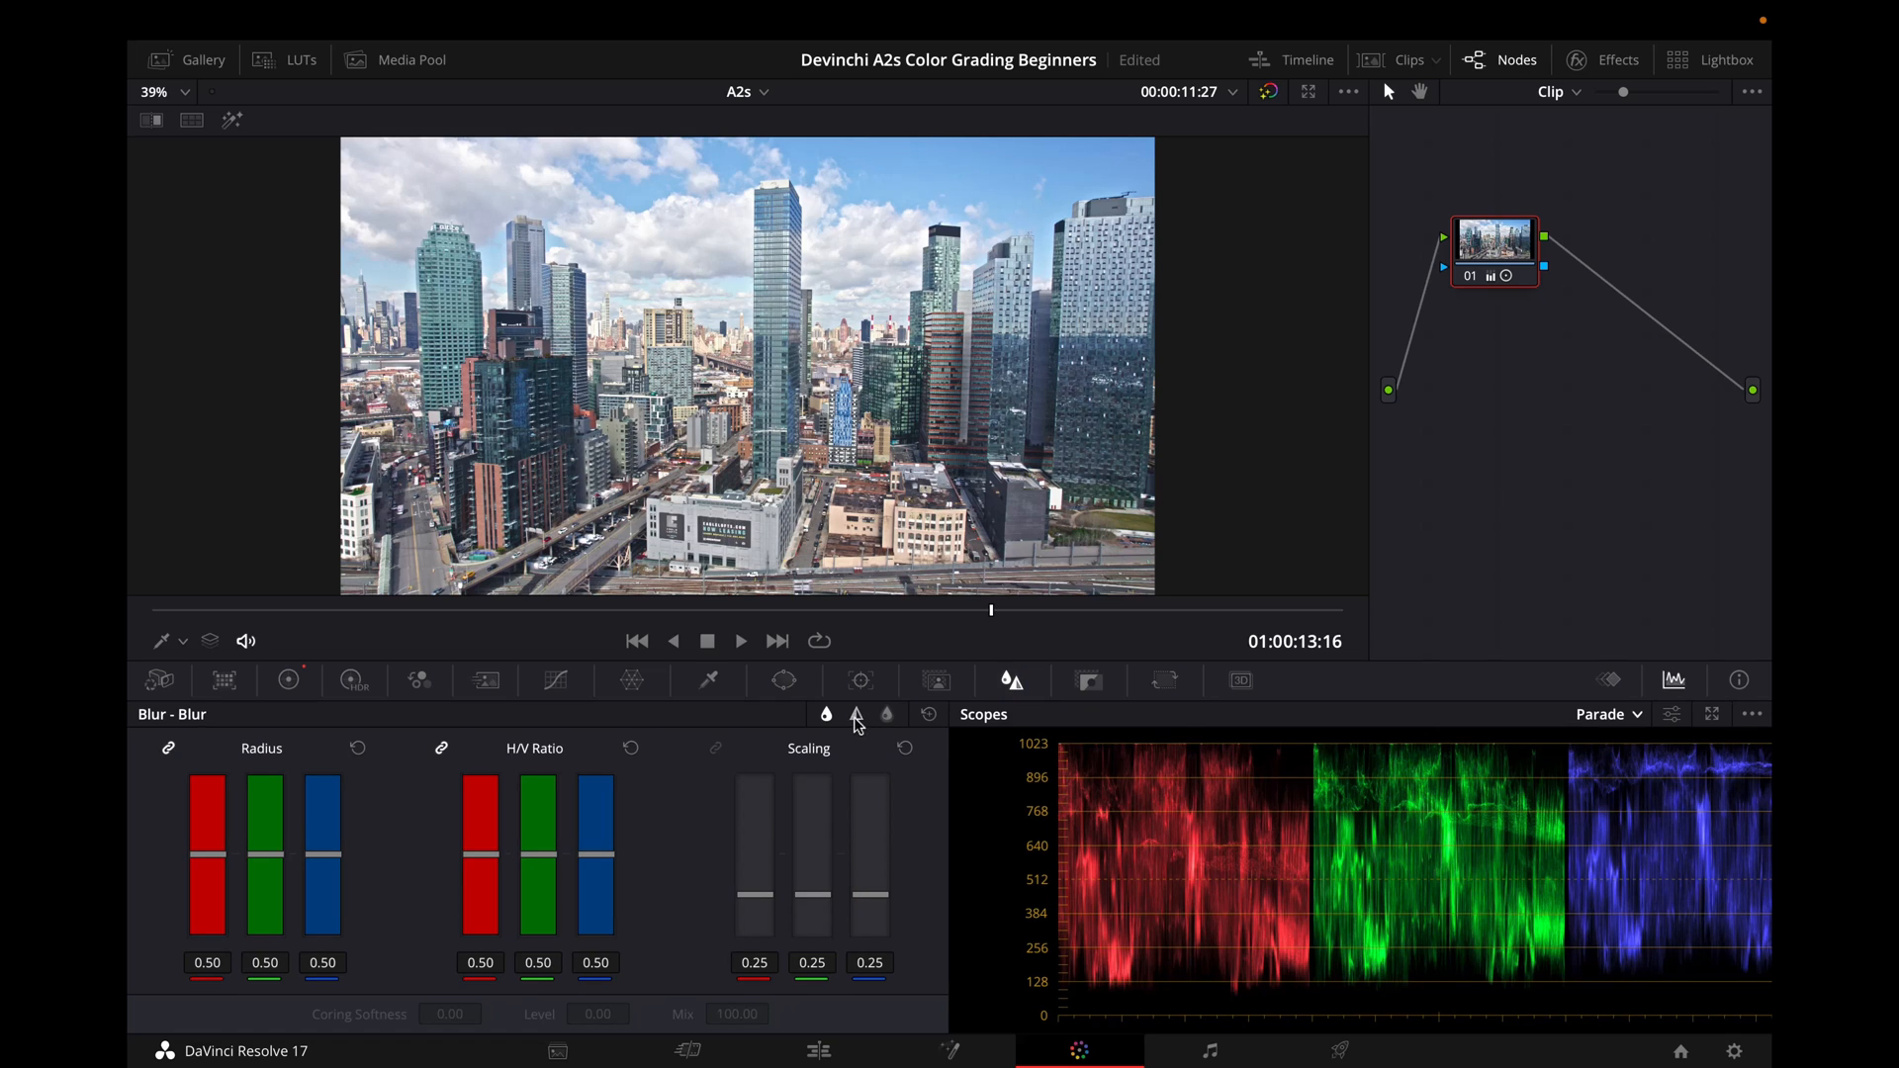
left_click(857, 716)
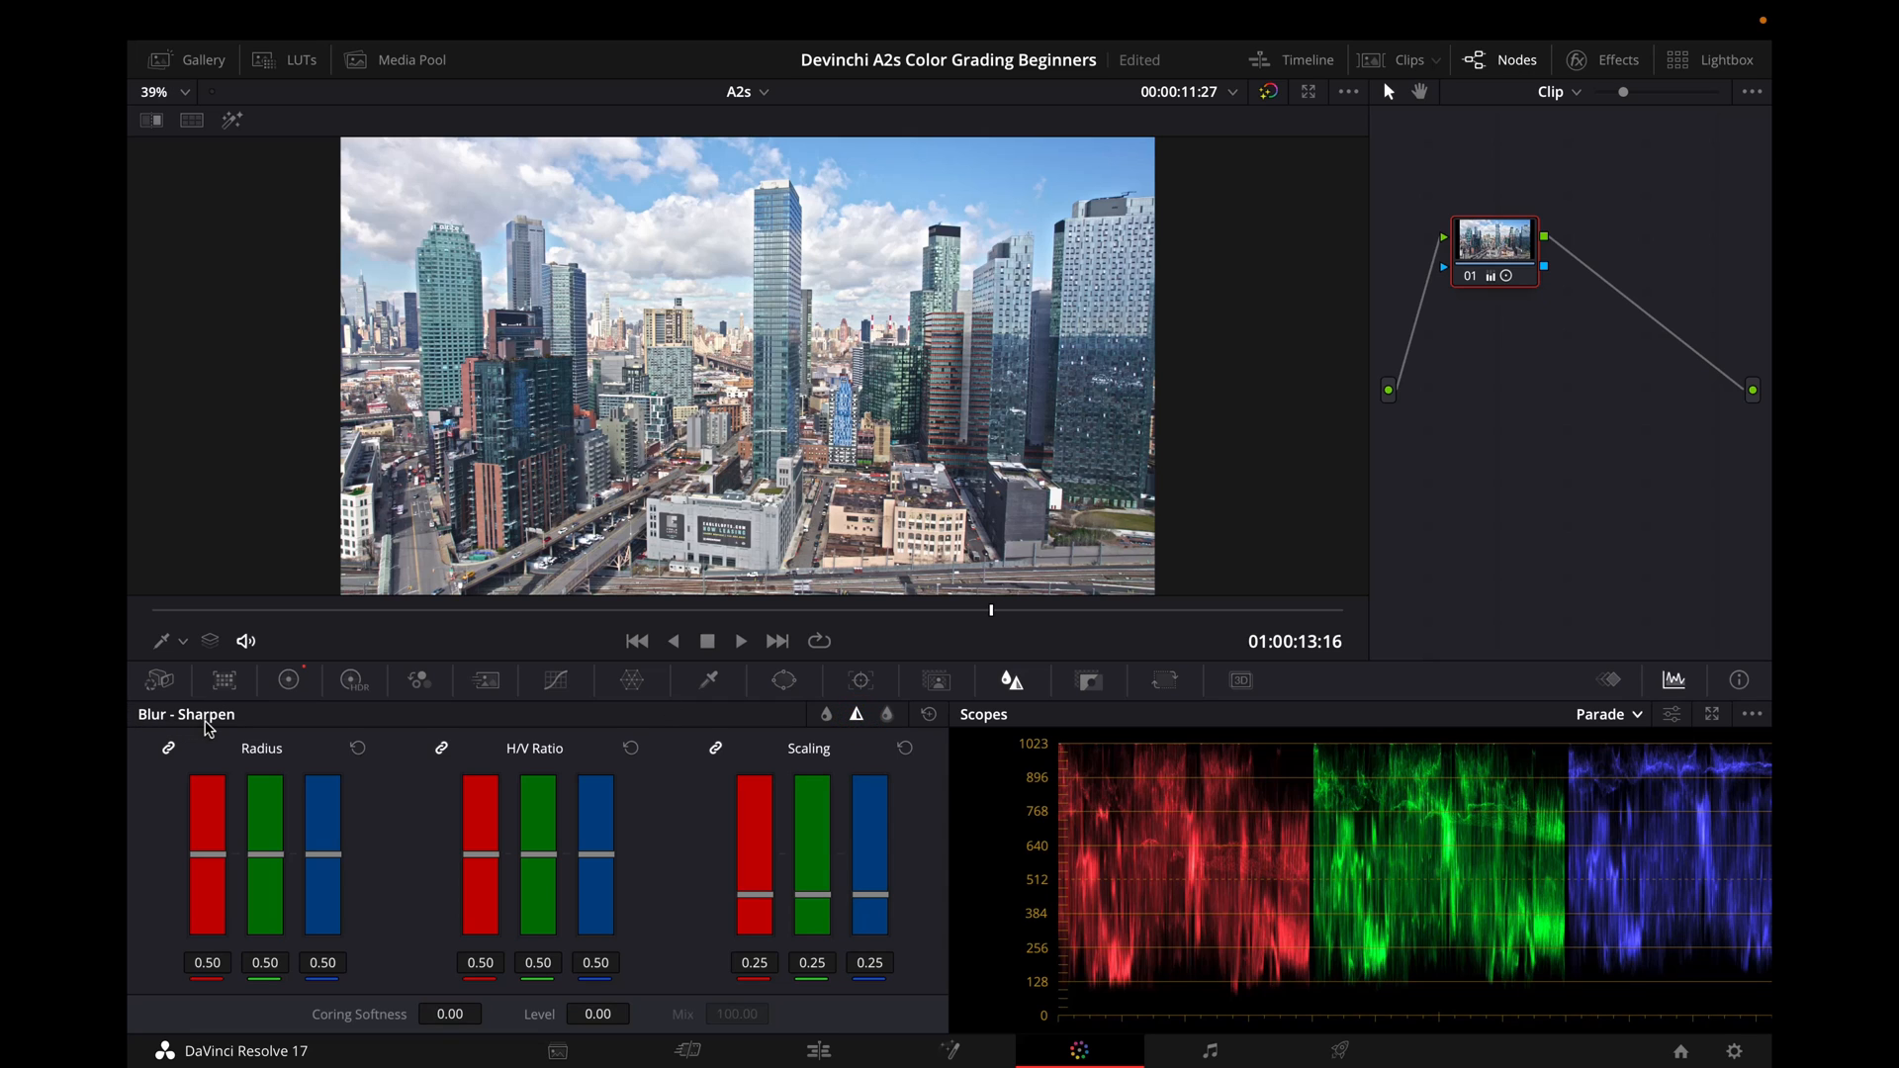
left_click(826, 714)
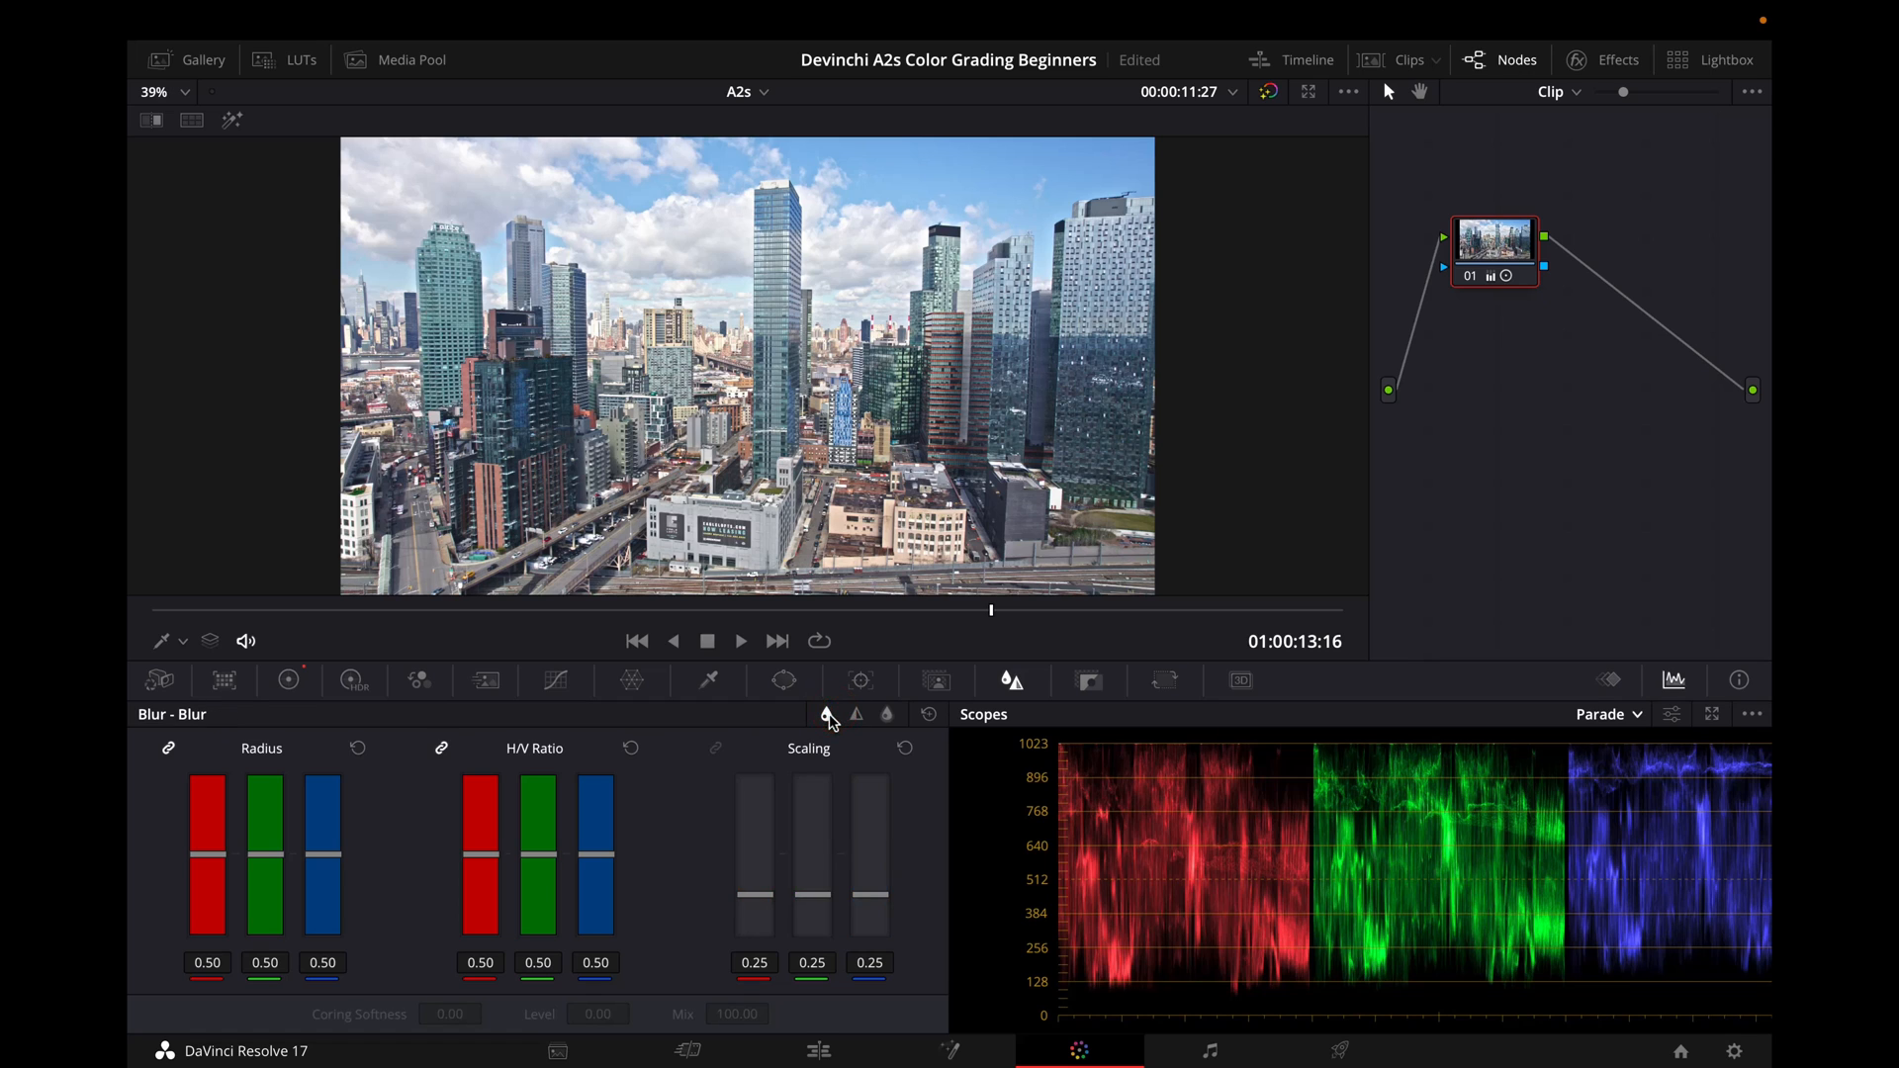
left_click(884, 714)
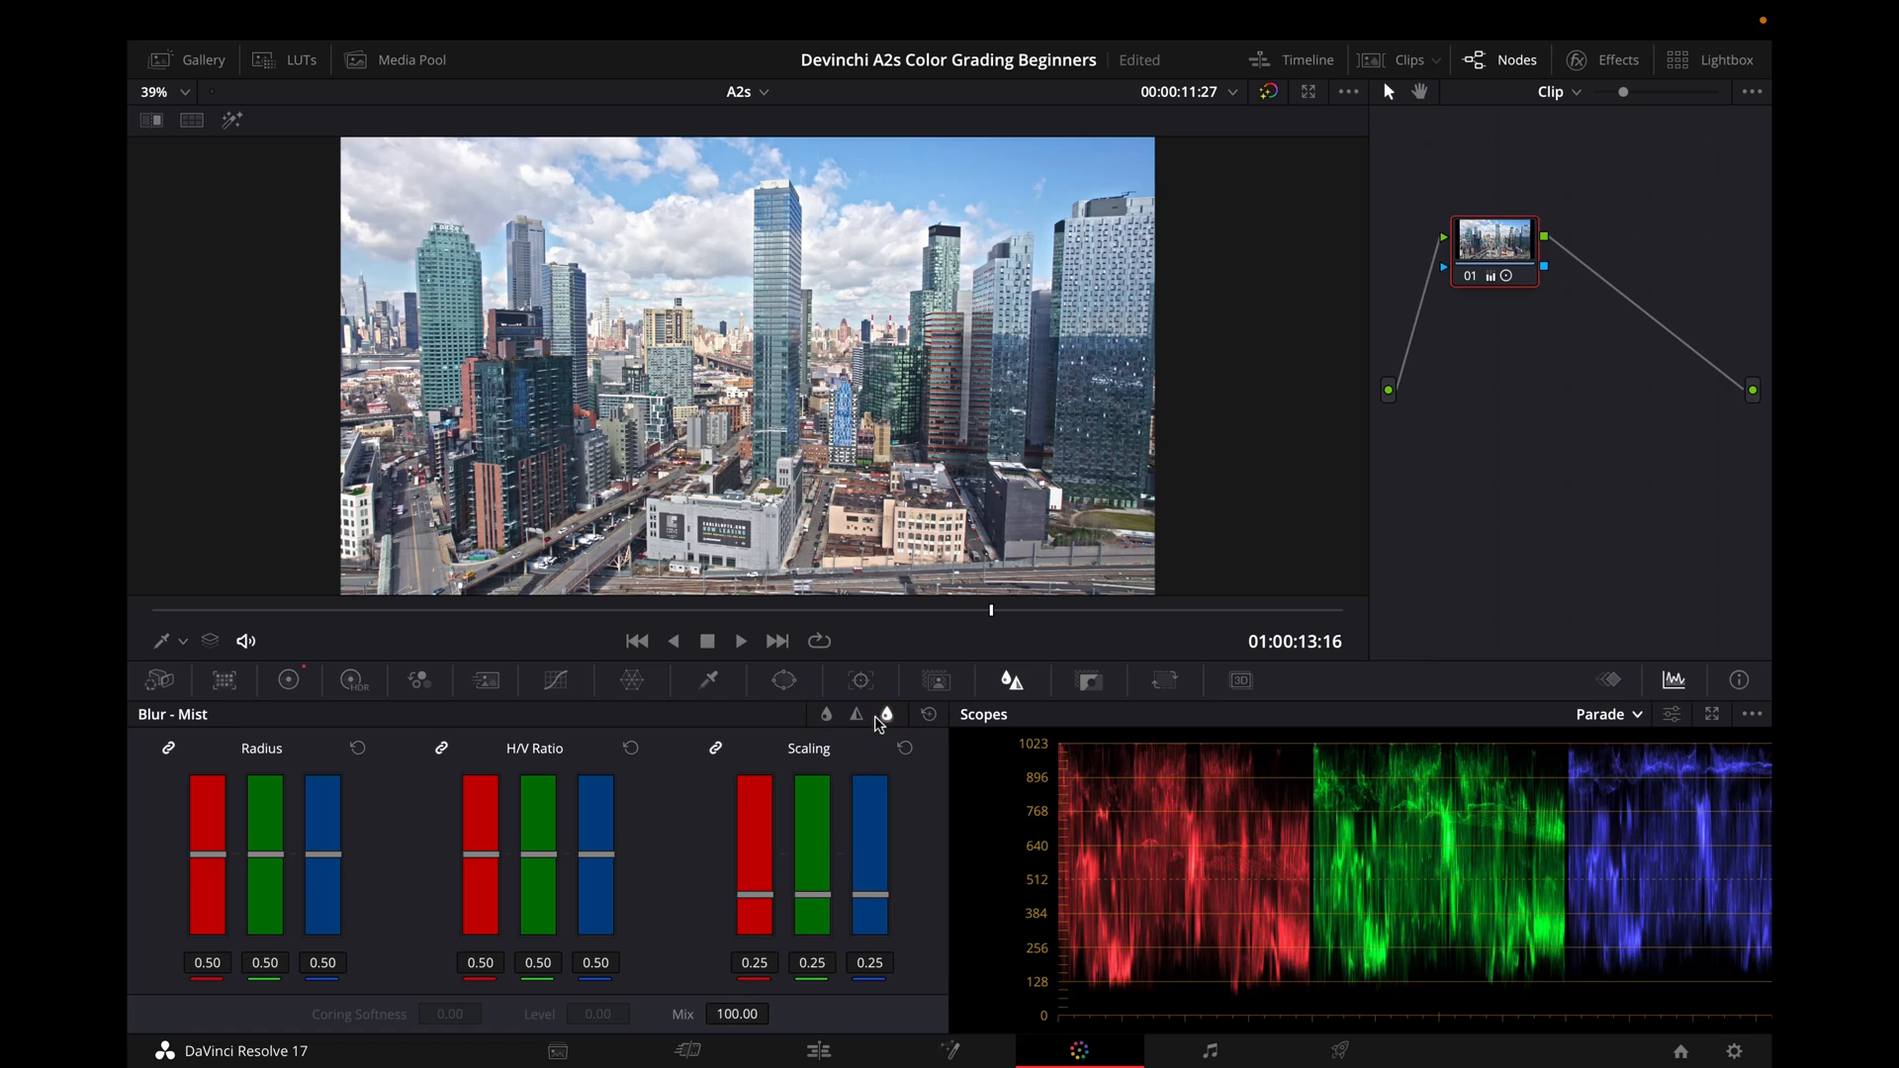
left_click(858, 718)
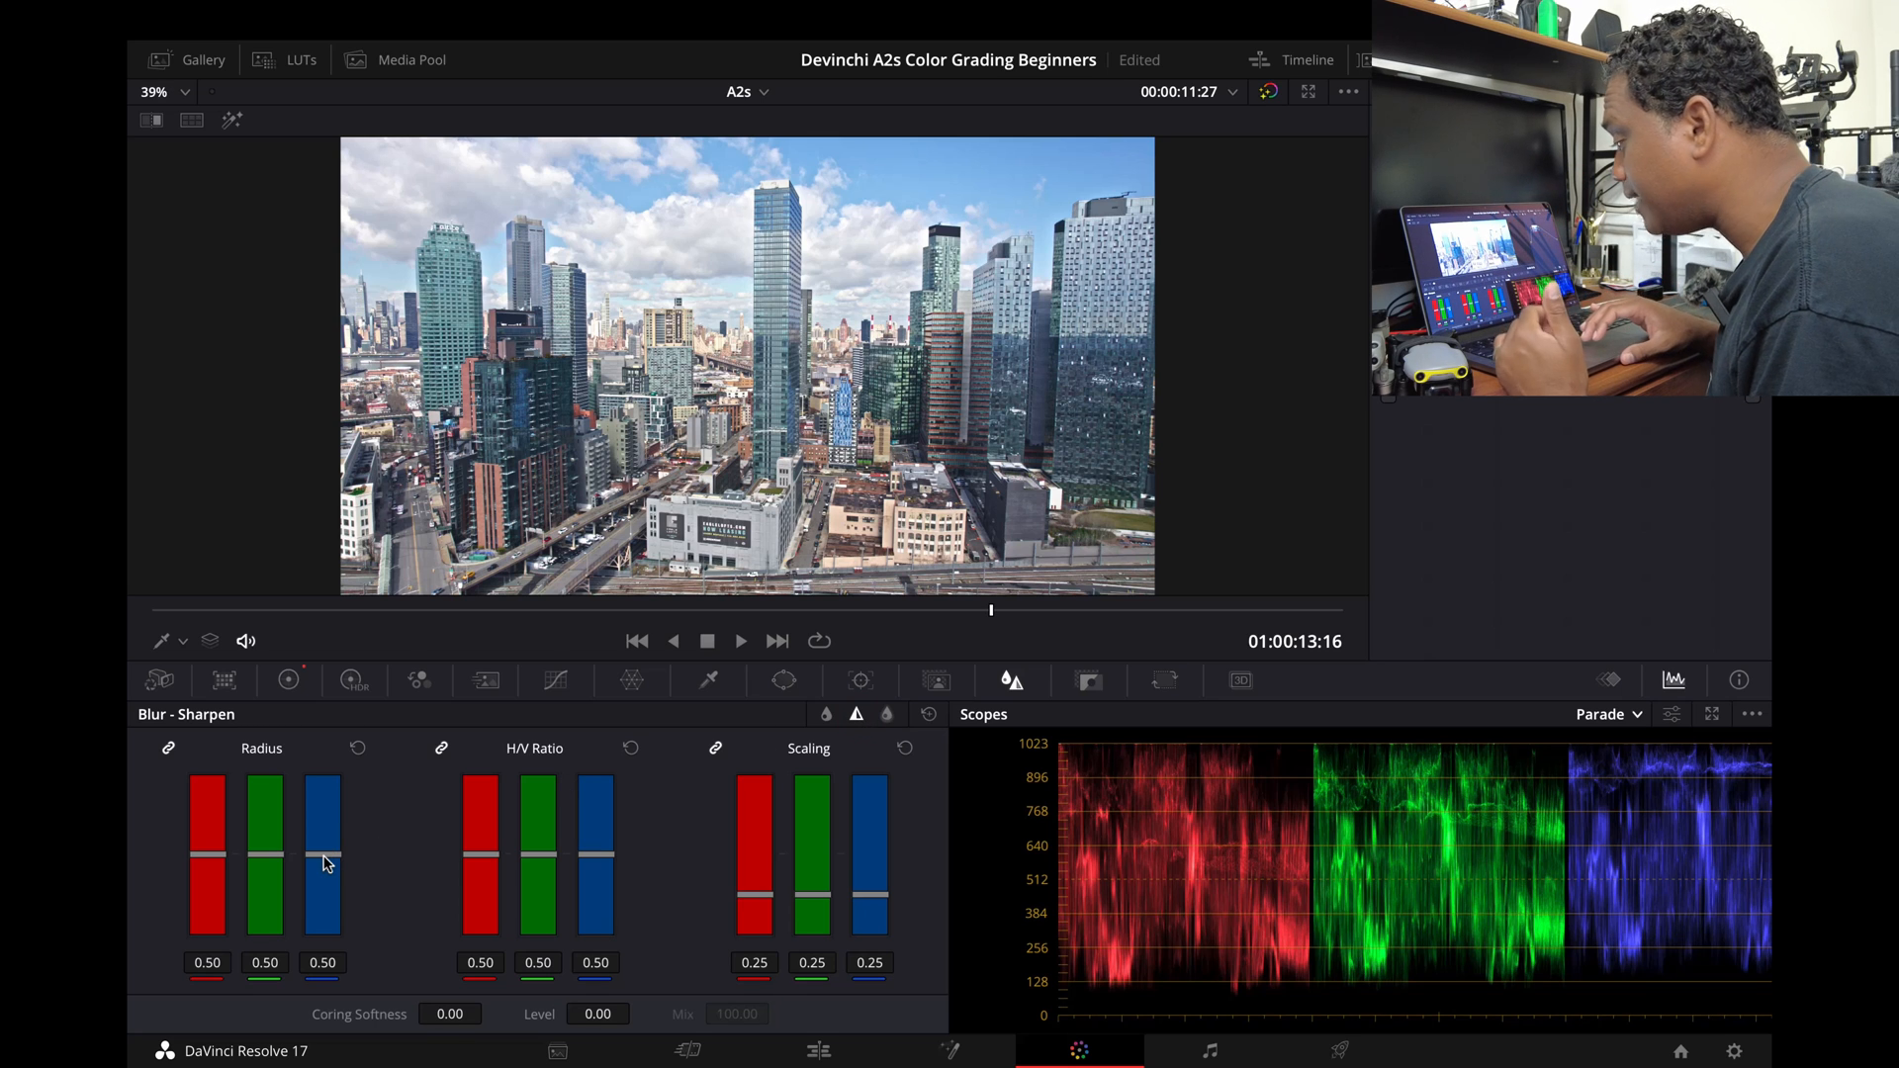
Test the linked sharpening Radius at 0.03, 0.01 and 0.47, resetting between tries, and set it to 0.48
left_click_drag(323, 856, 324, 930)
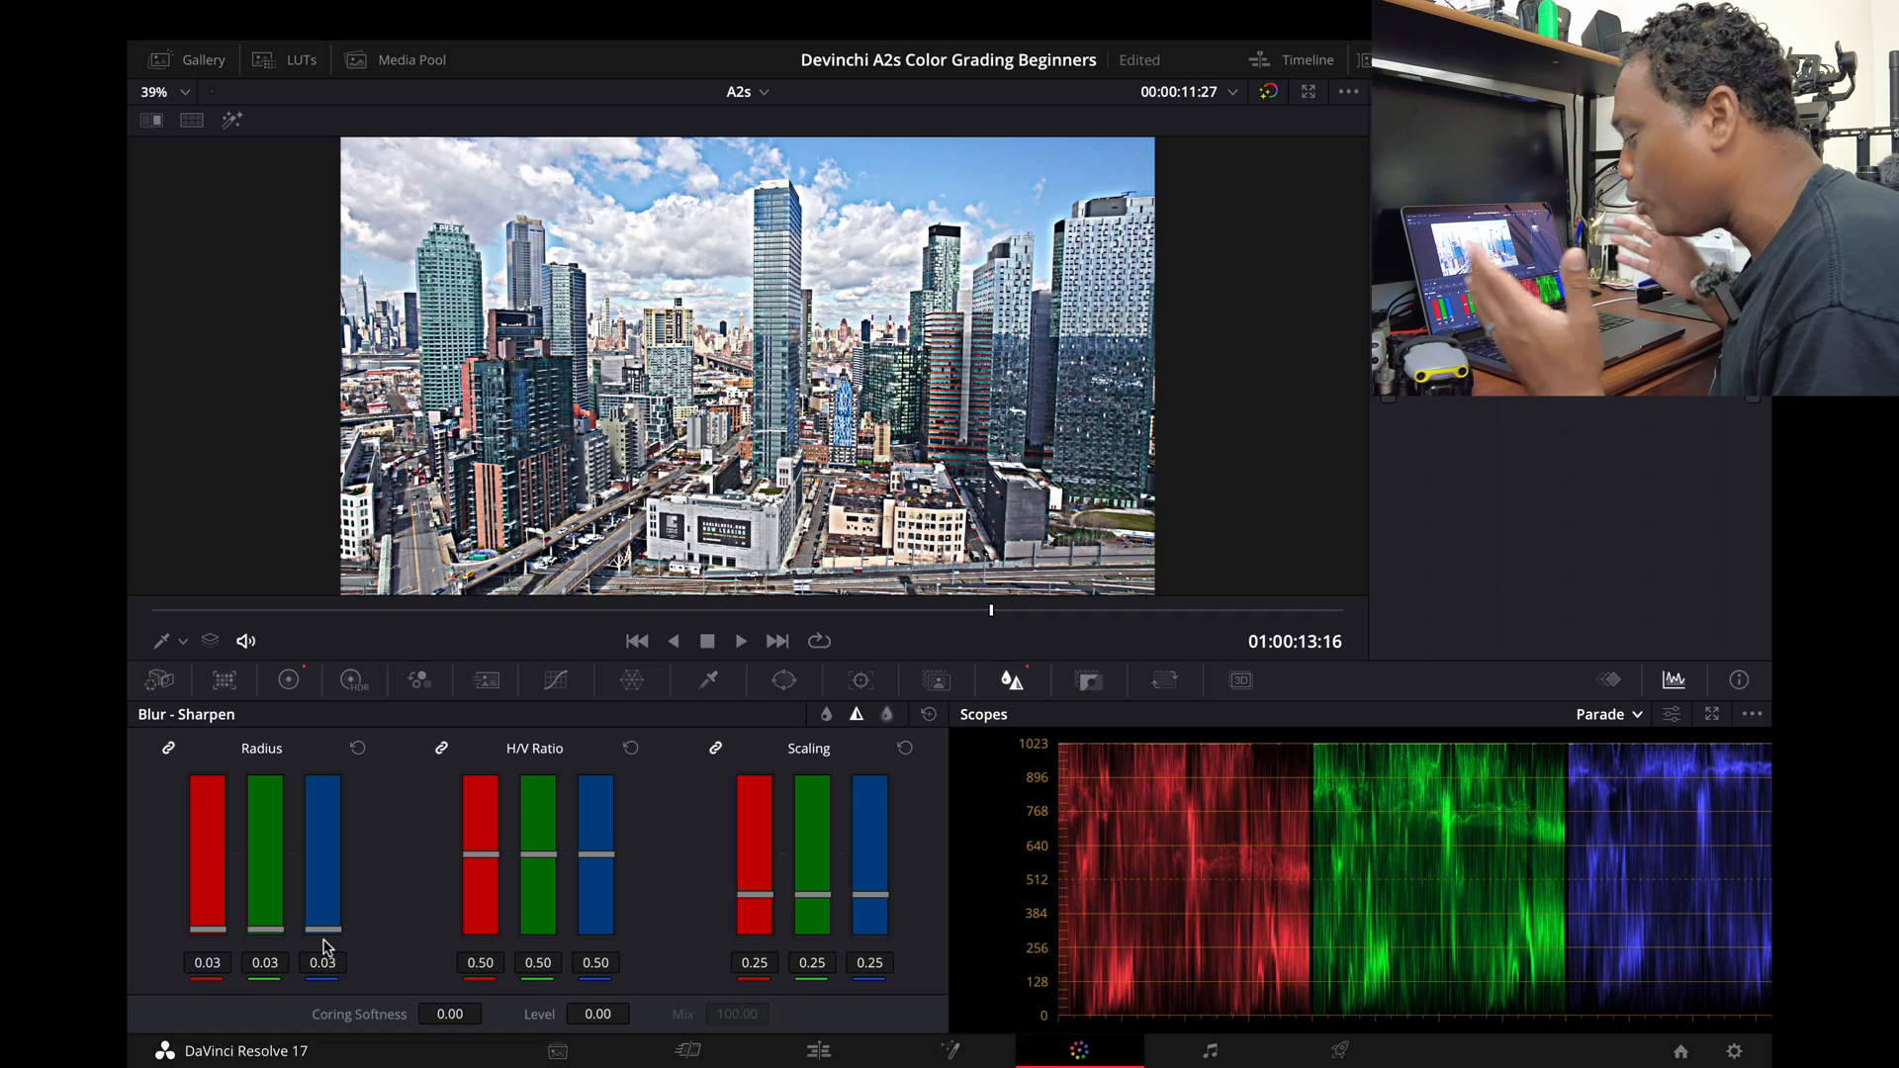
left_click(357, 750)
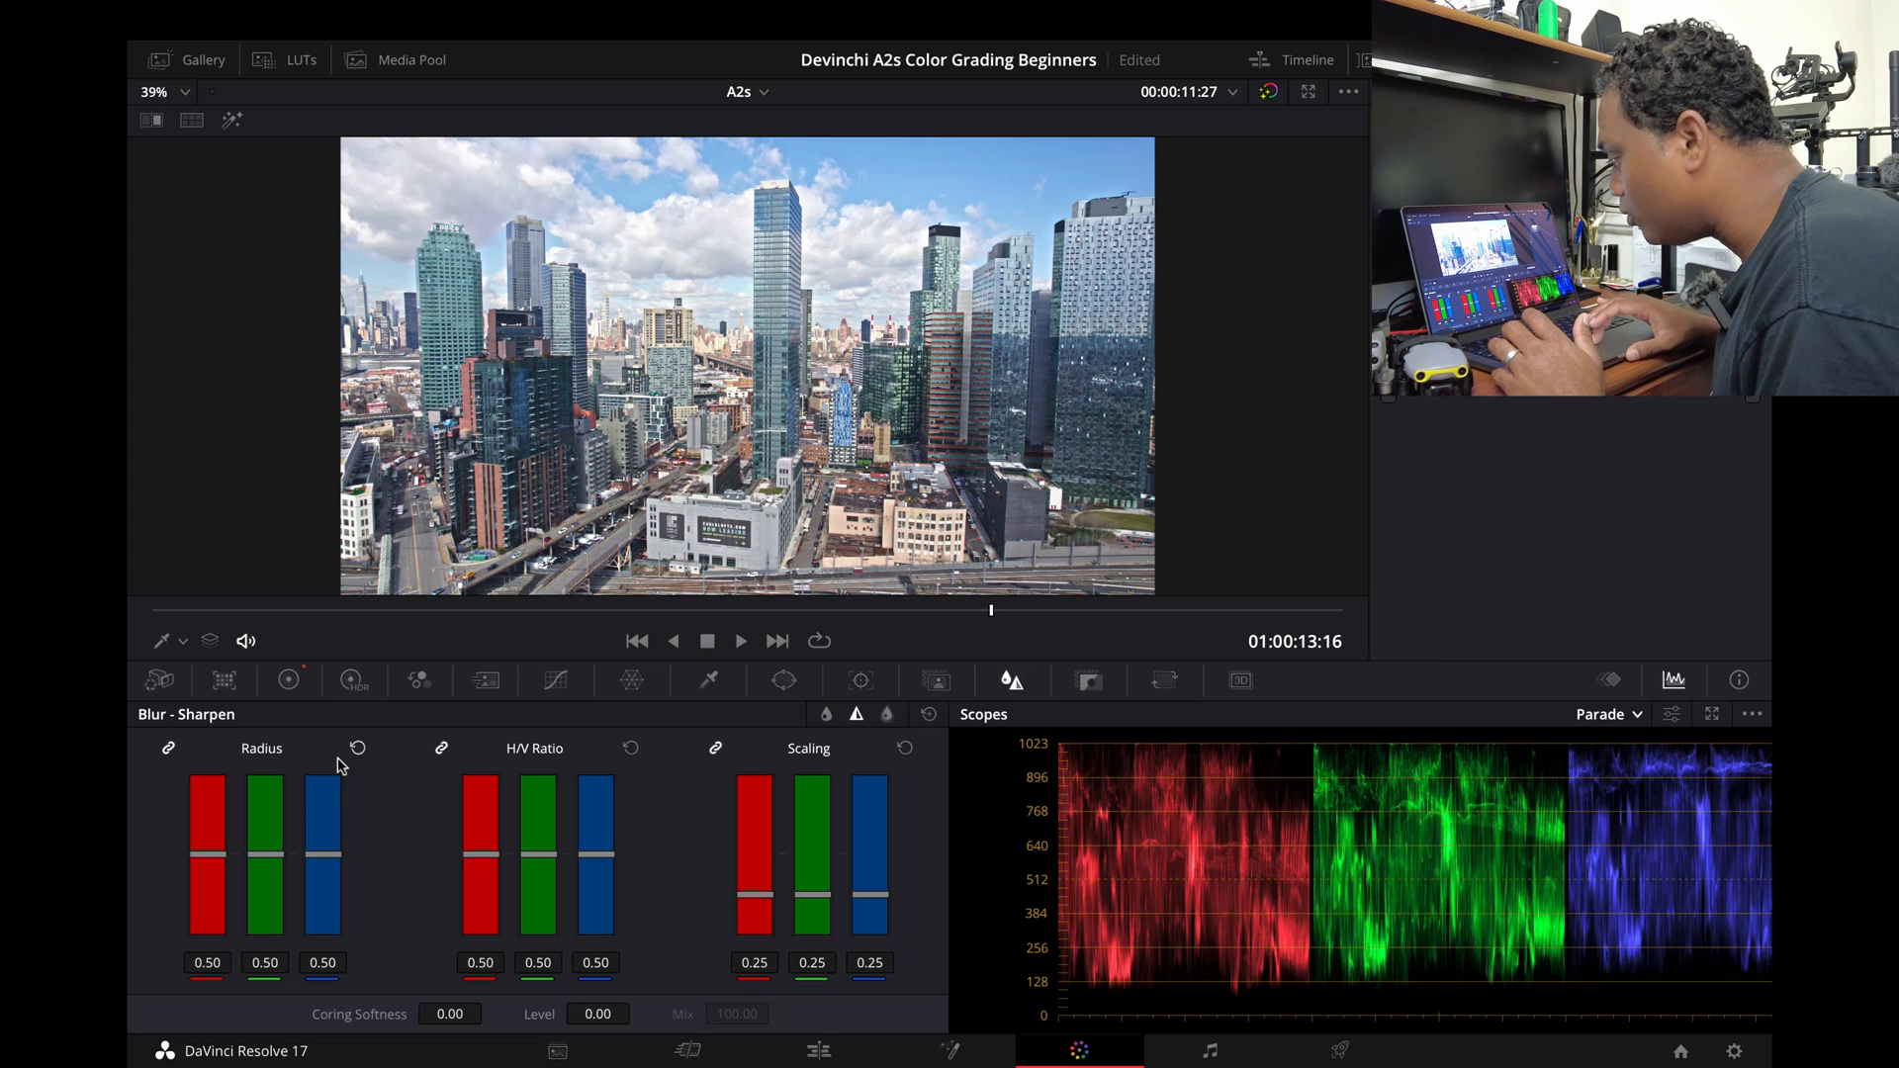
left_click(315, 860)
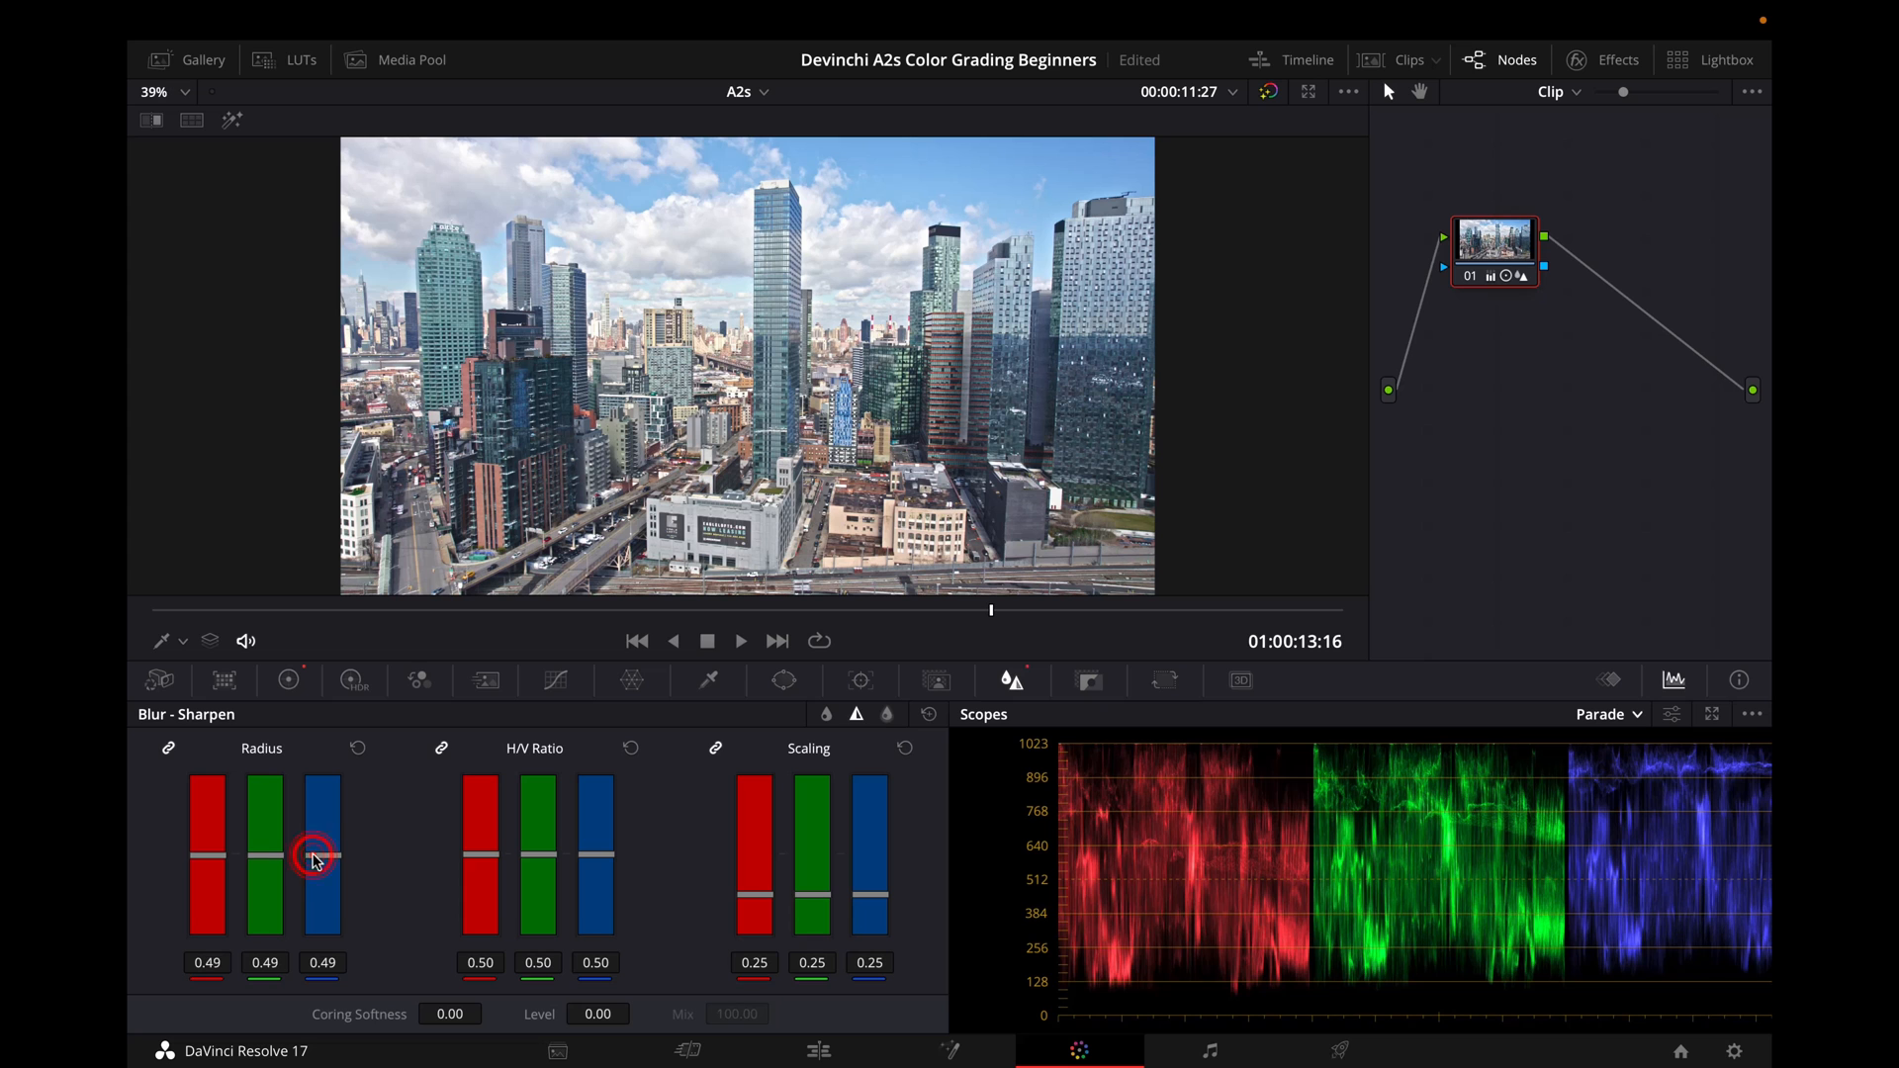
left_click_drag(317, 864, 324, 892)
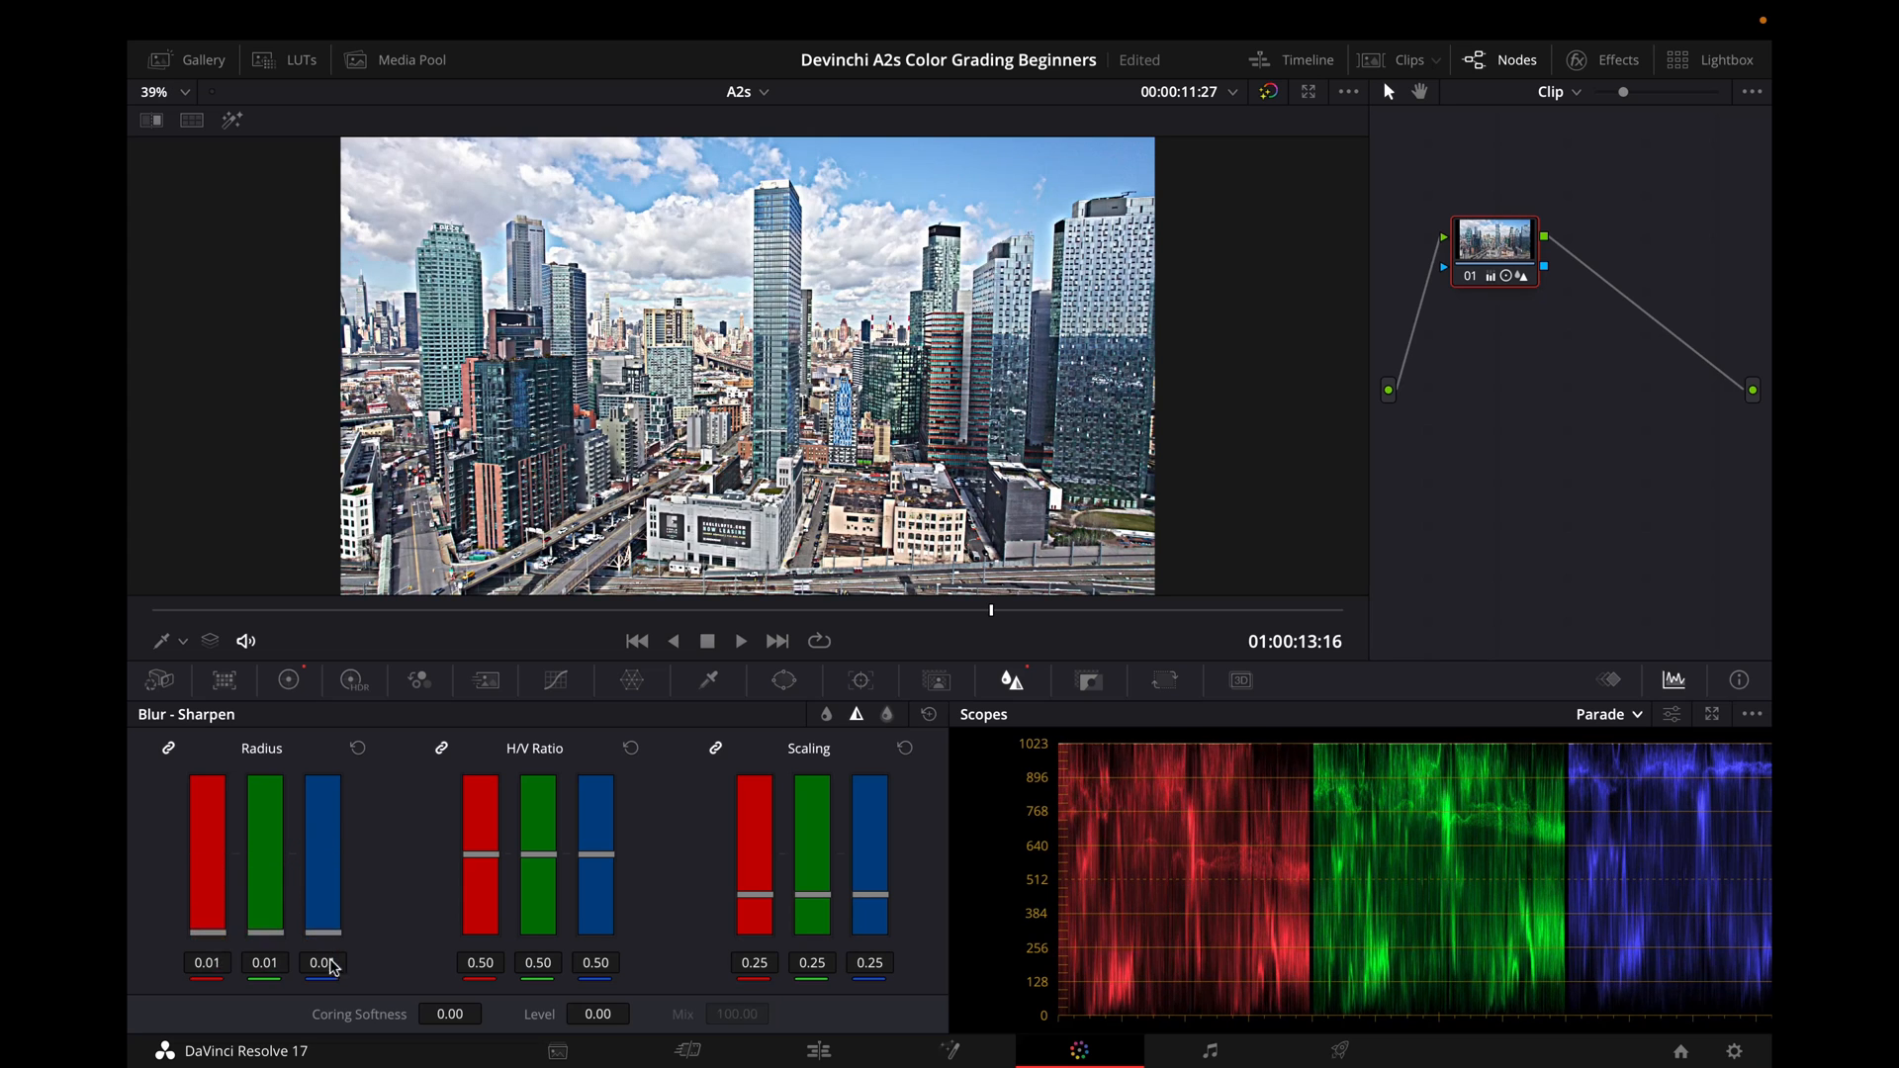
left_click(358, 750)
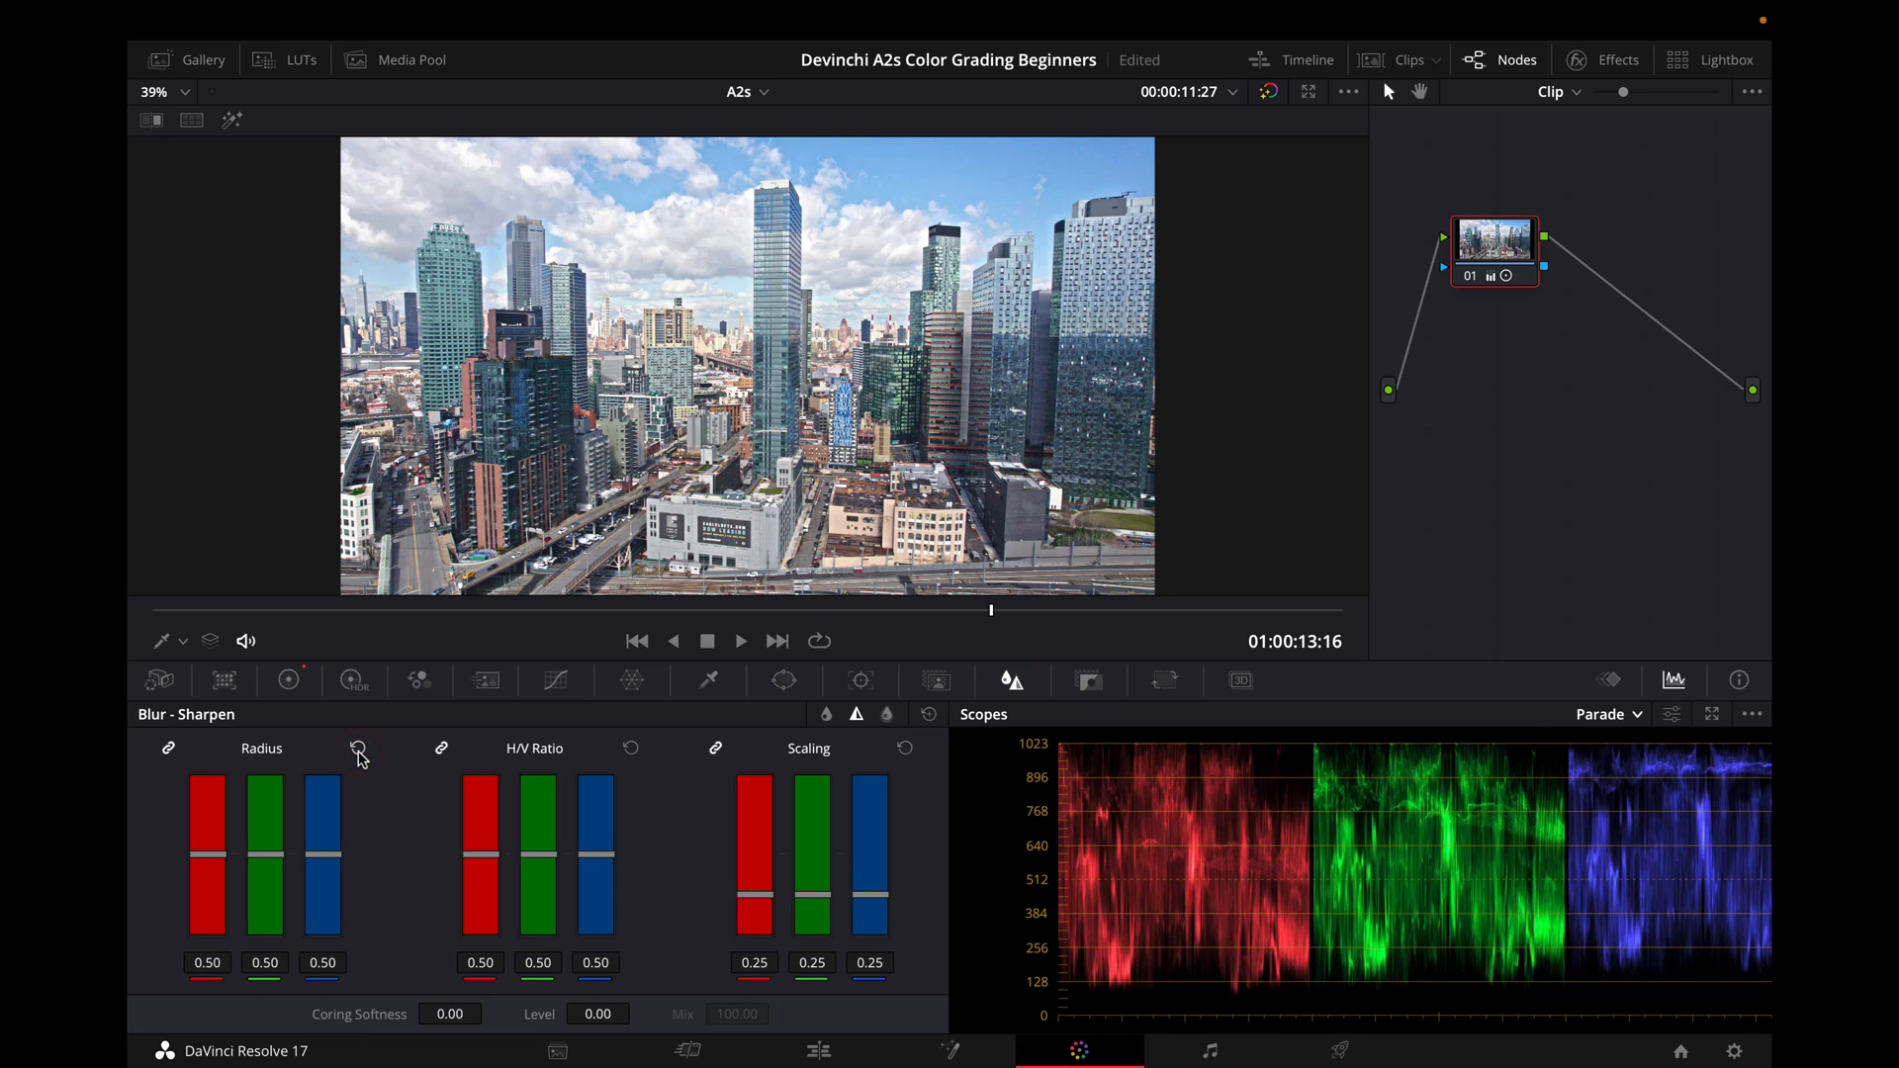
left_click_drag(327, 857, 328, 862)
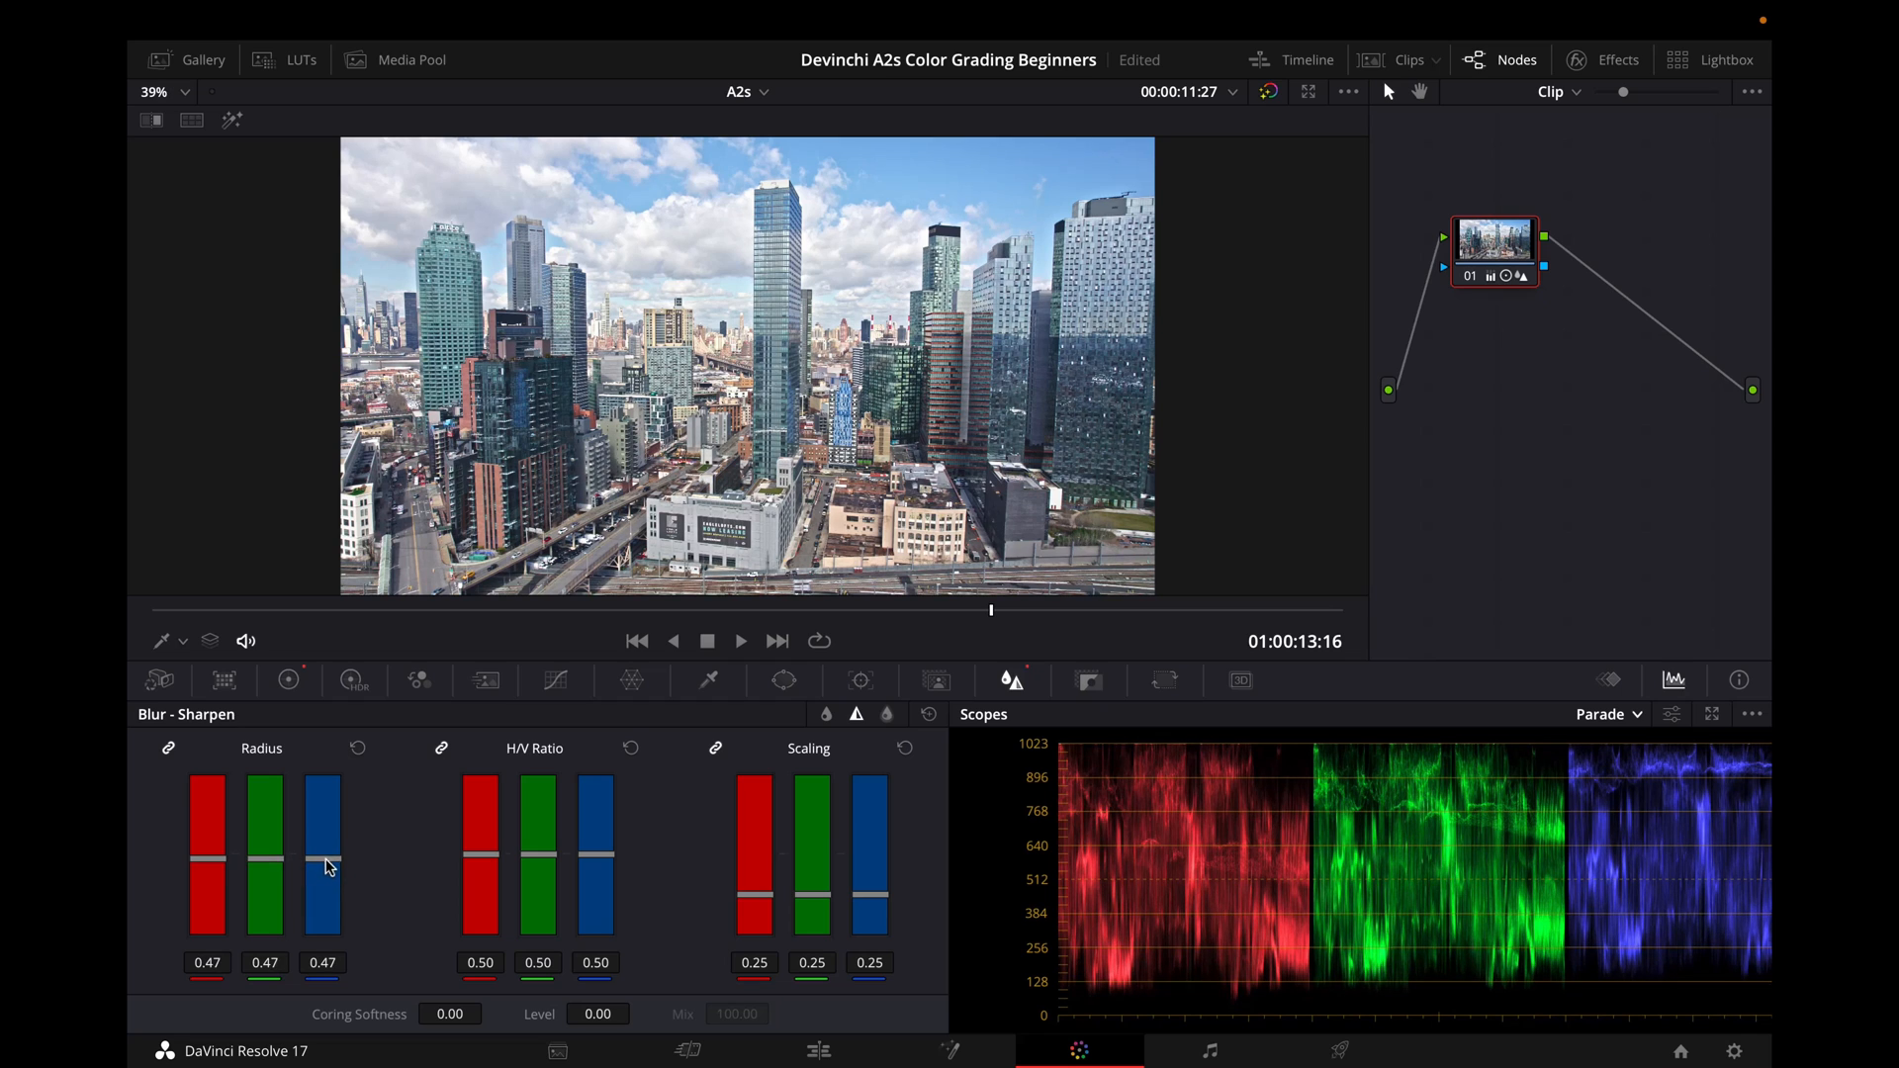
left_click_drag(329, 868, 328, 866)
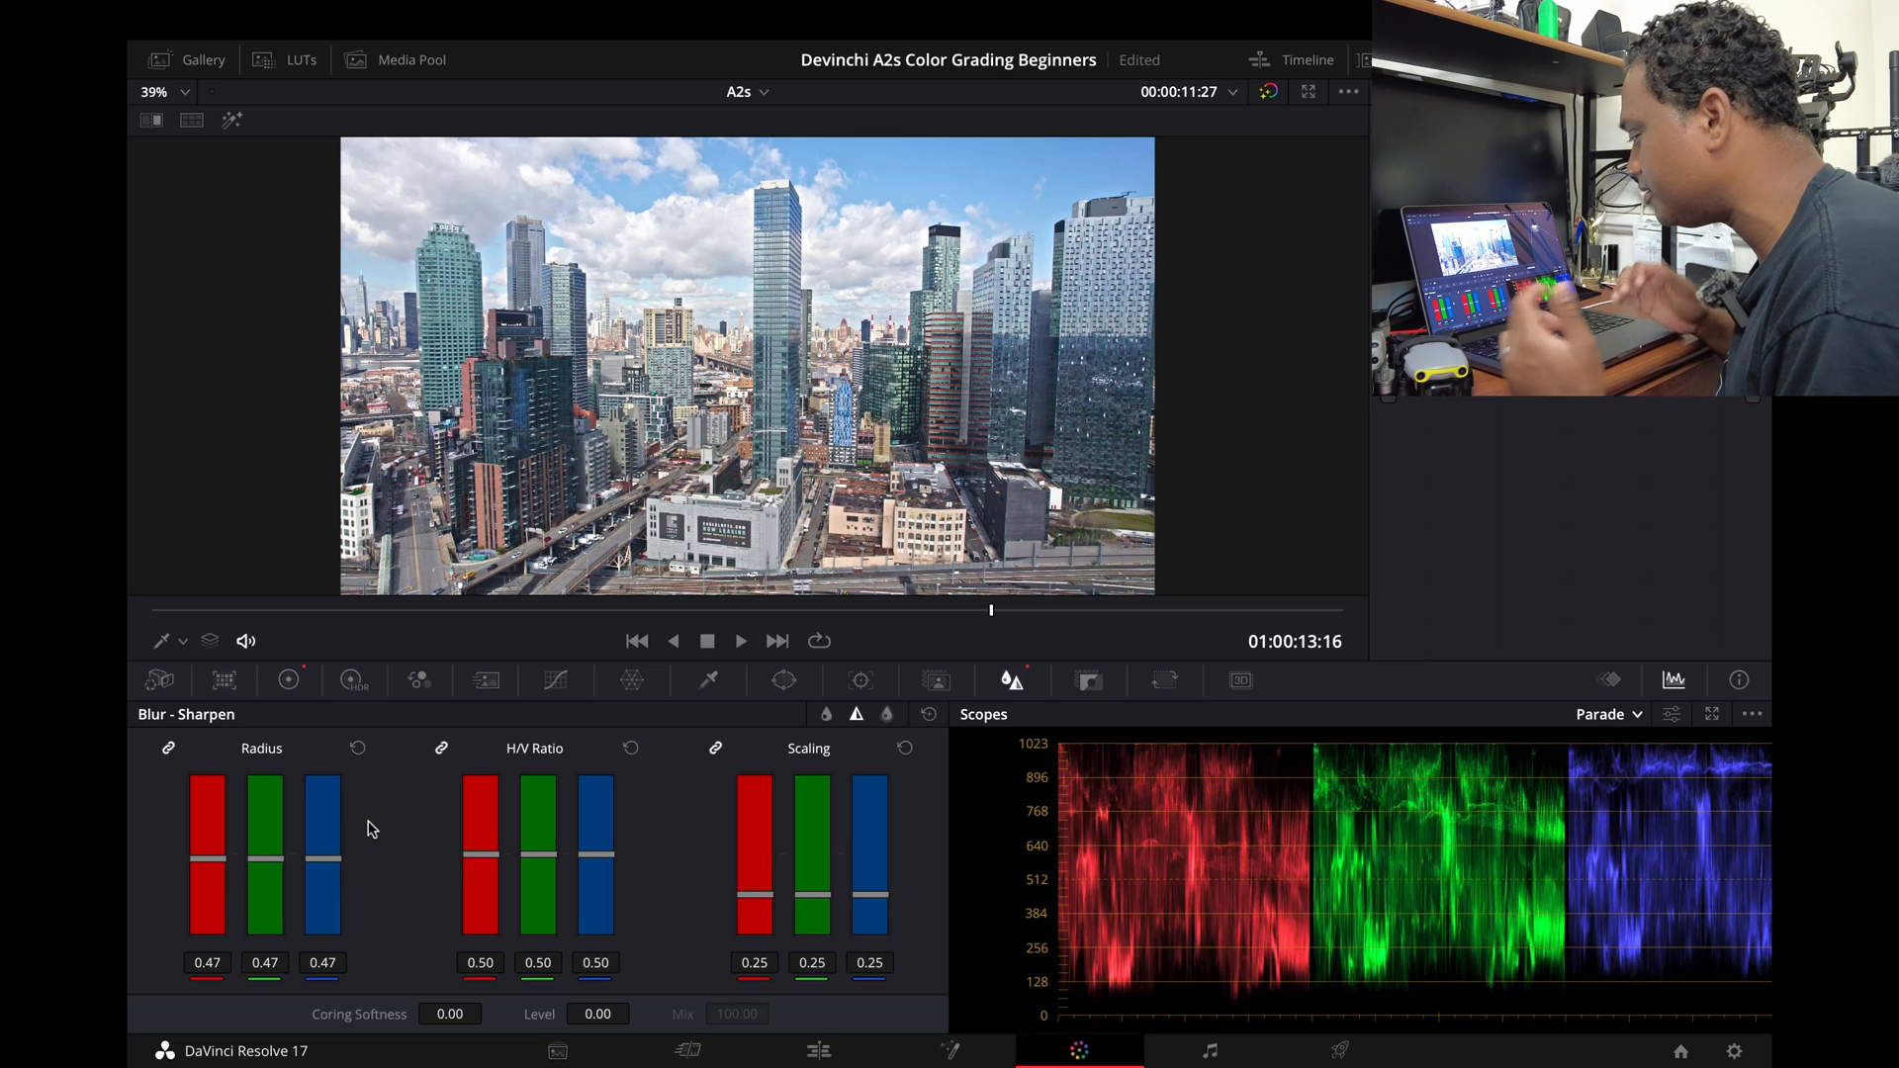
left_click(357, 749)
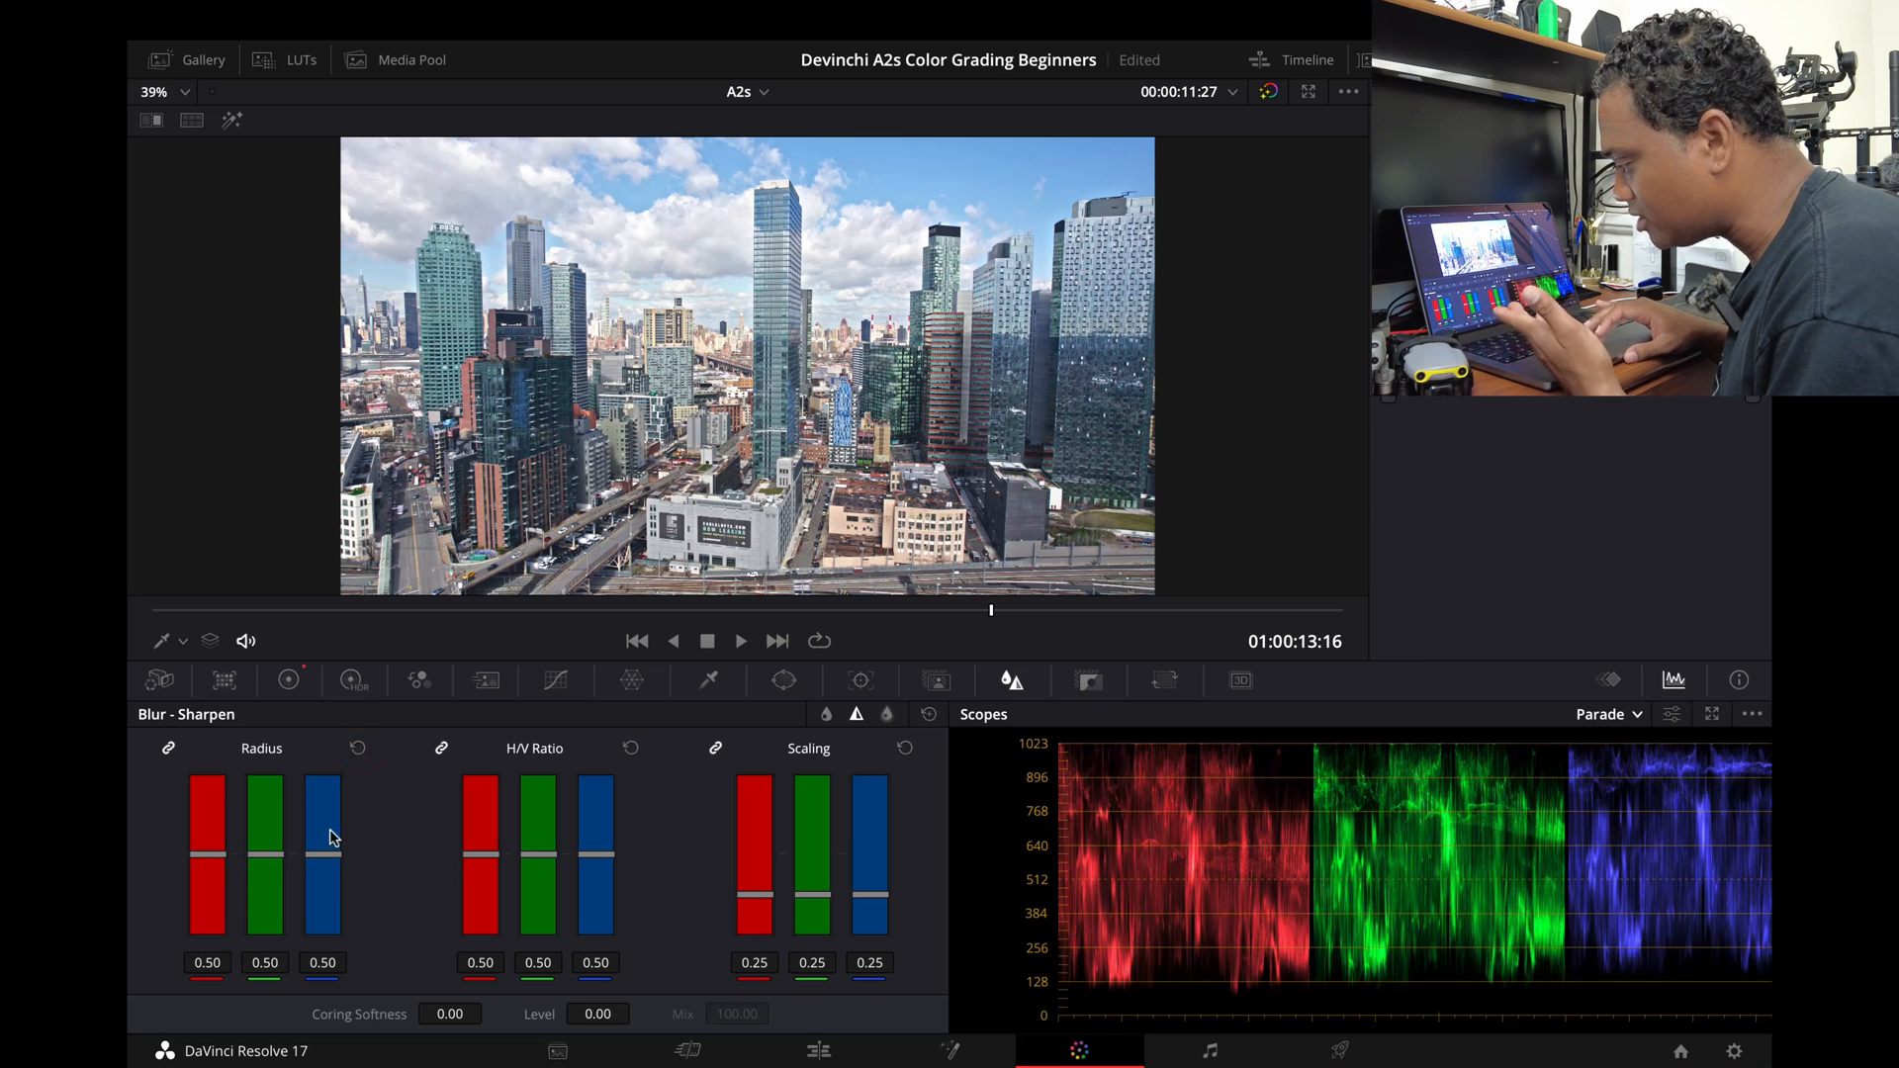
left_click_drag(331, 833, 328, 863)
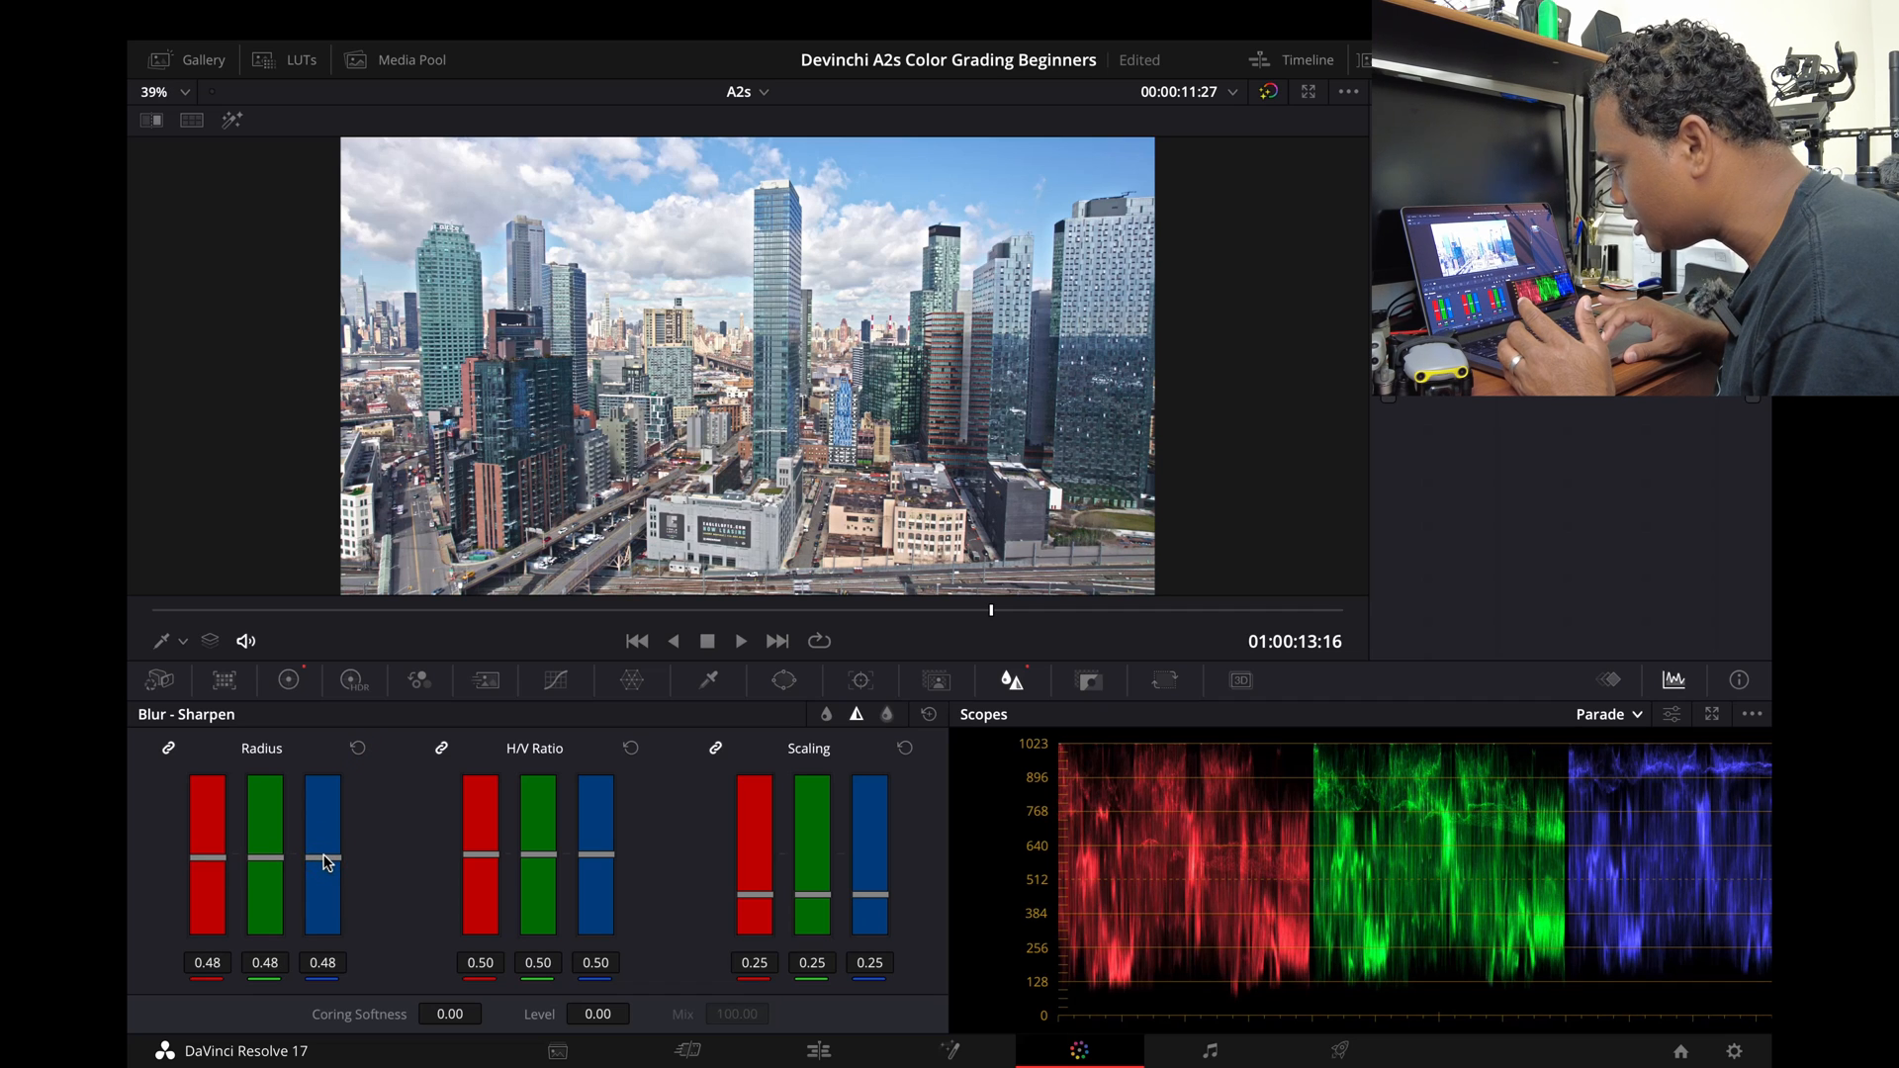
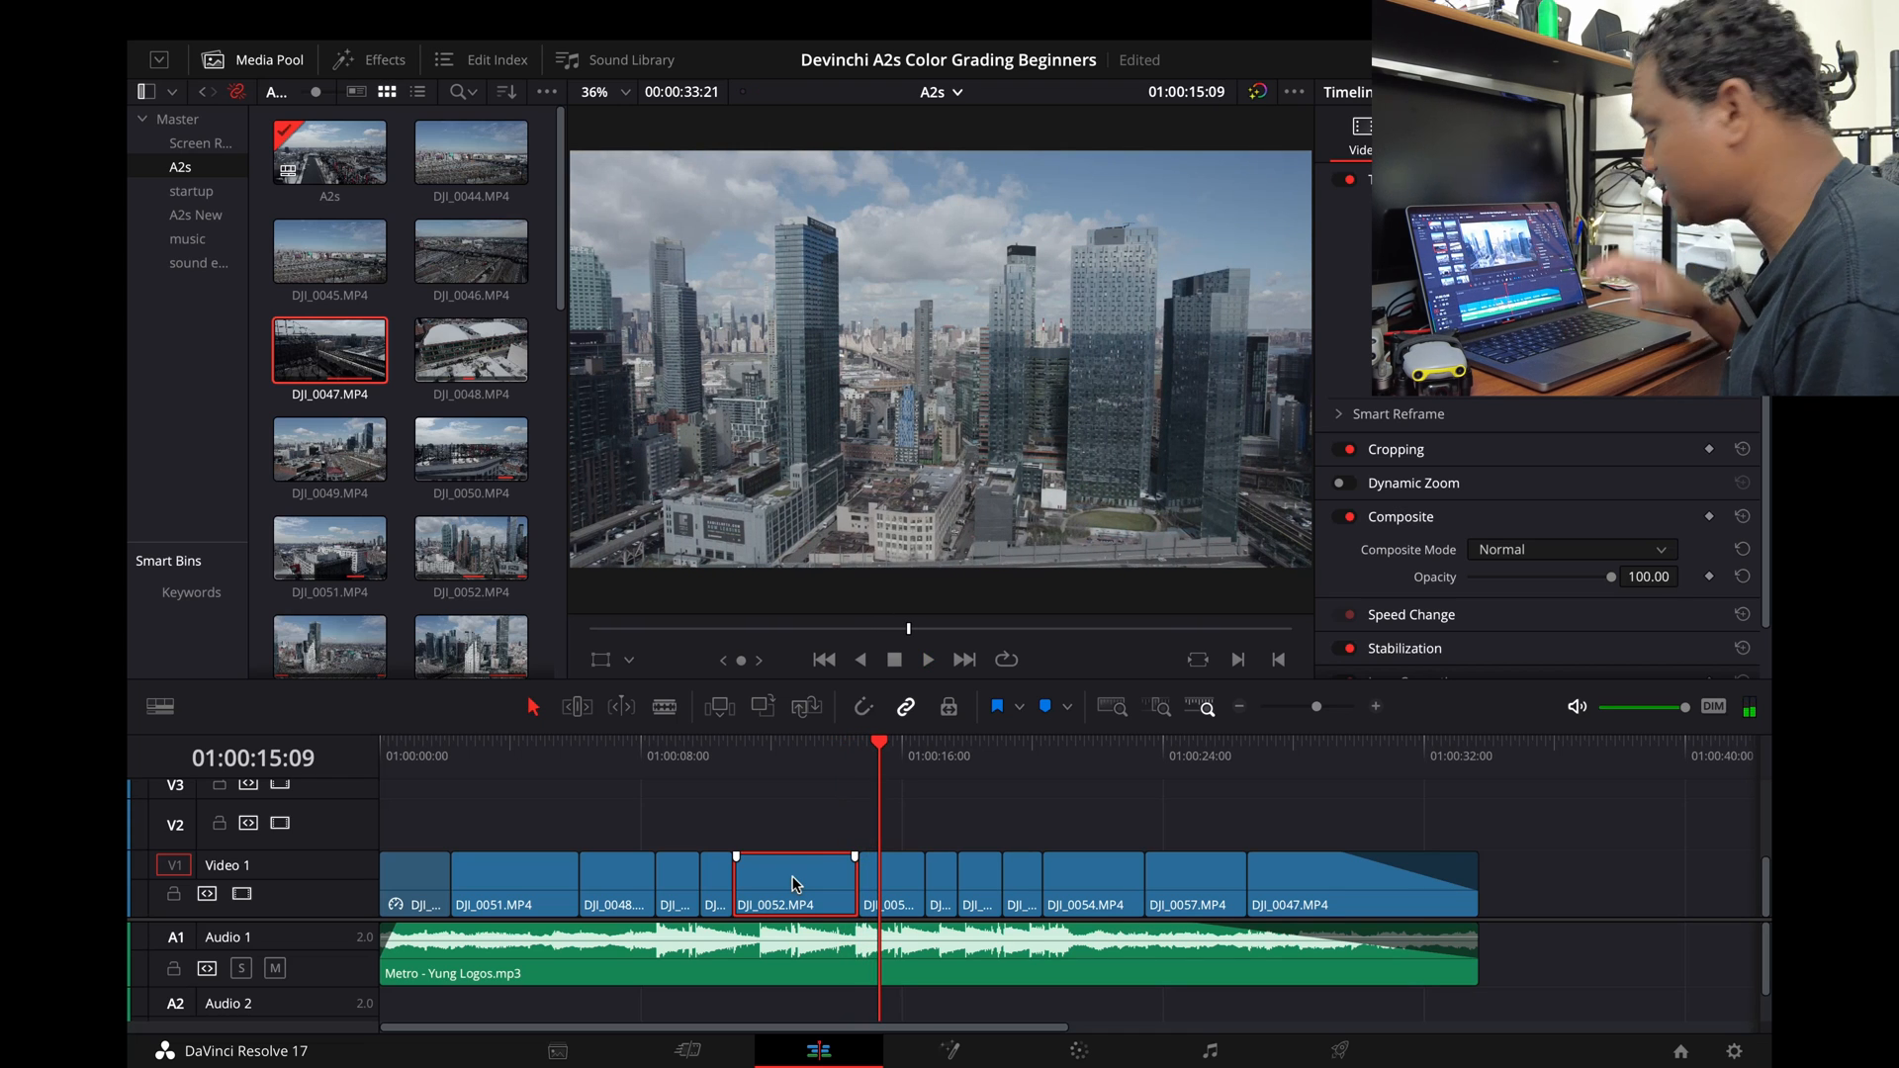
Play a short stretch into the graded DJI_0052.MP4 timeline clip and copy that clip
left_click(714, 749)
key("space")
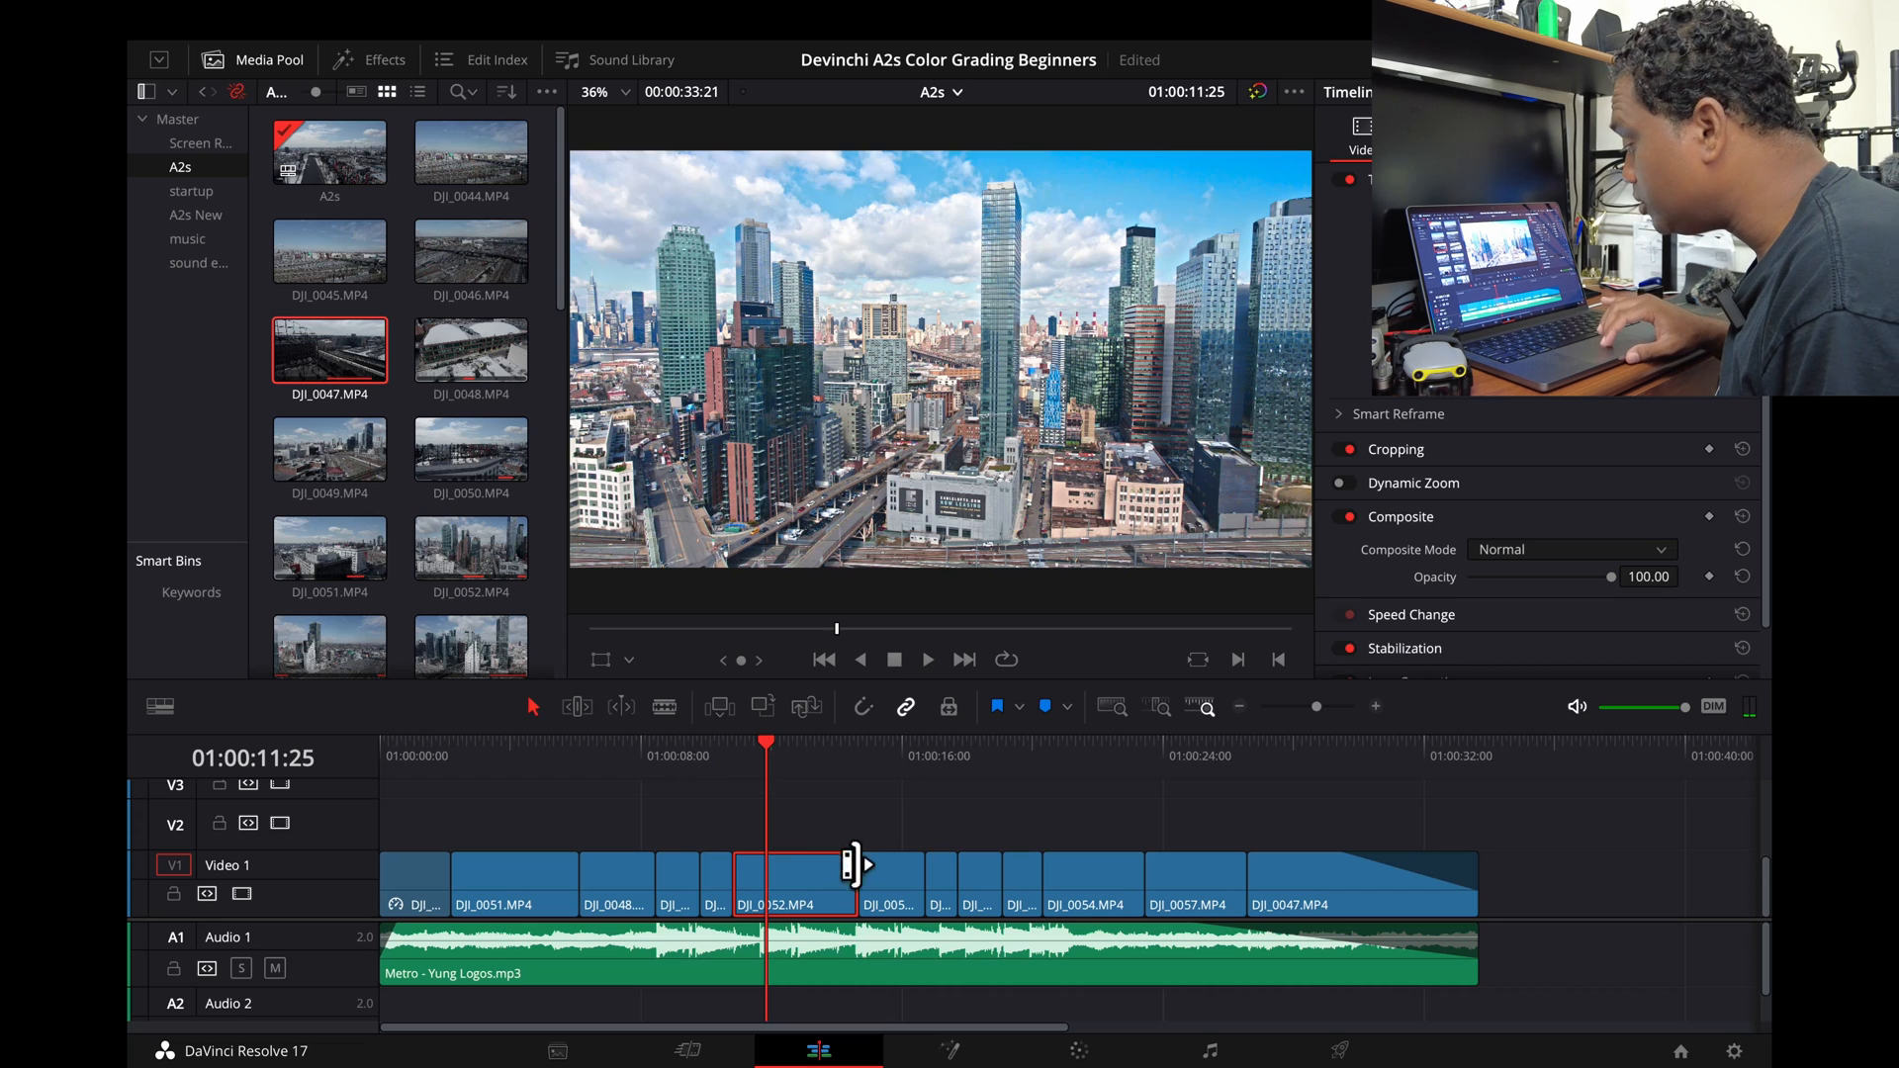
right_click(809, 883)
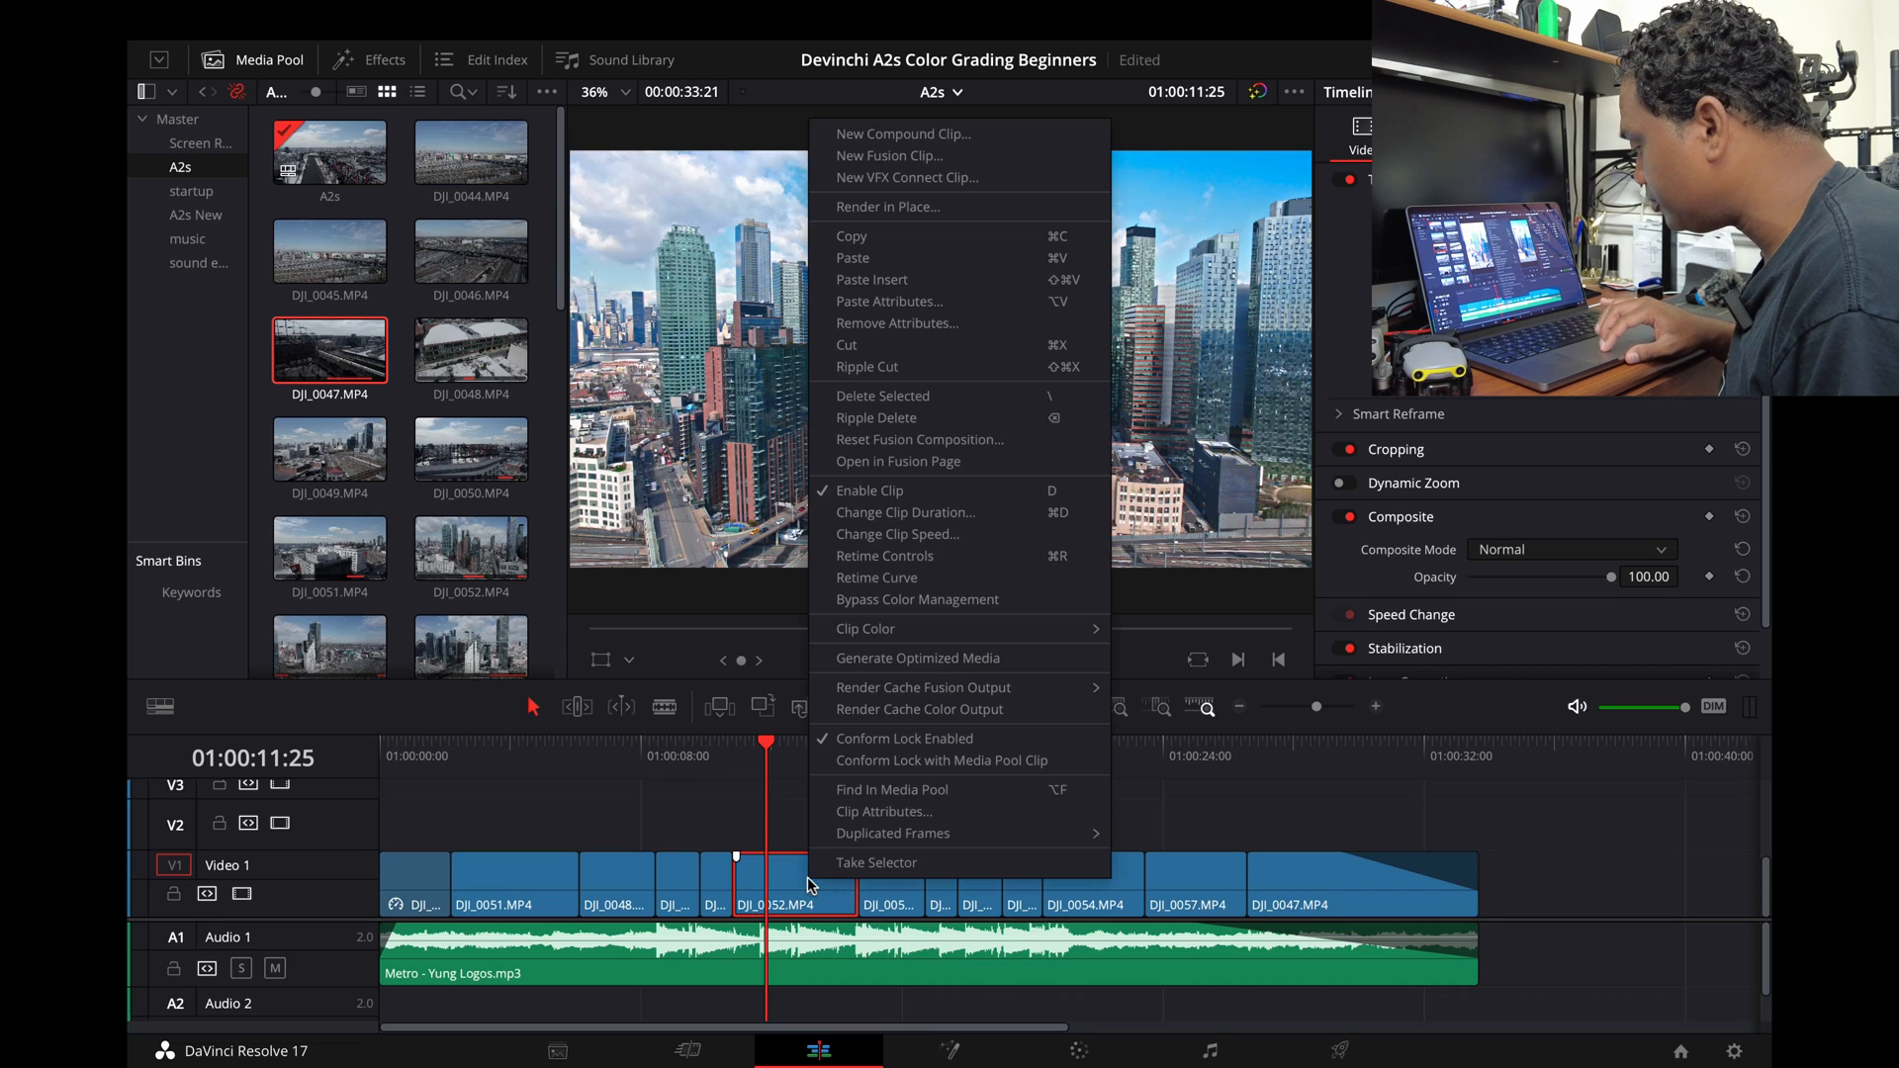
left_click(853, 237)
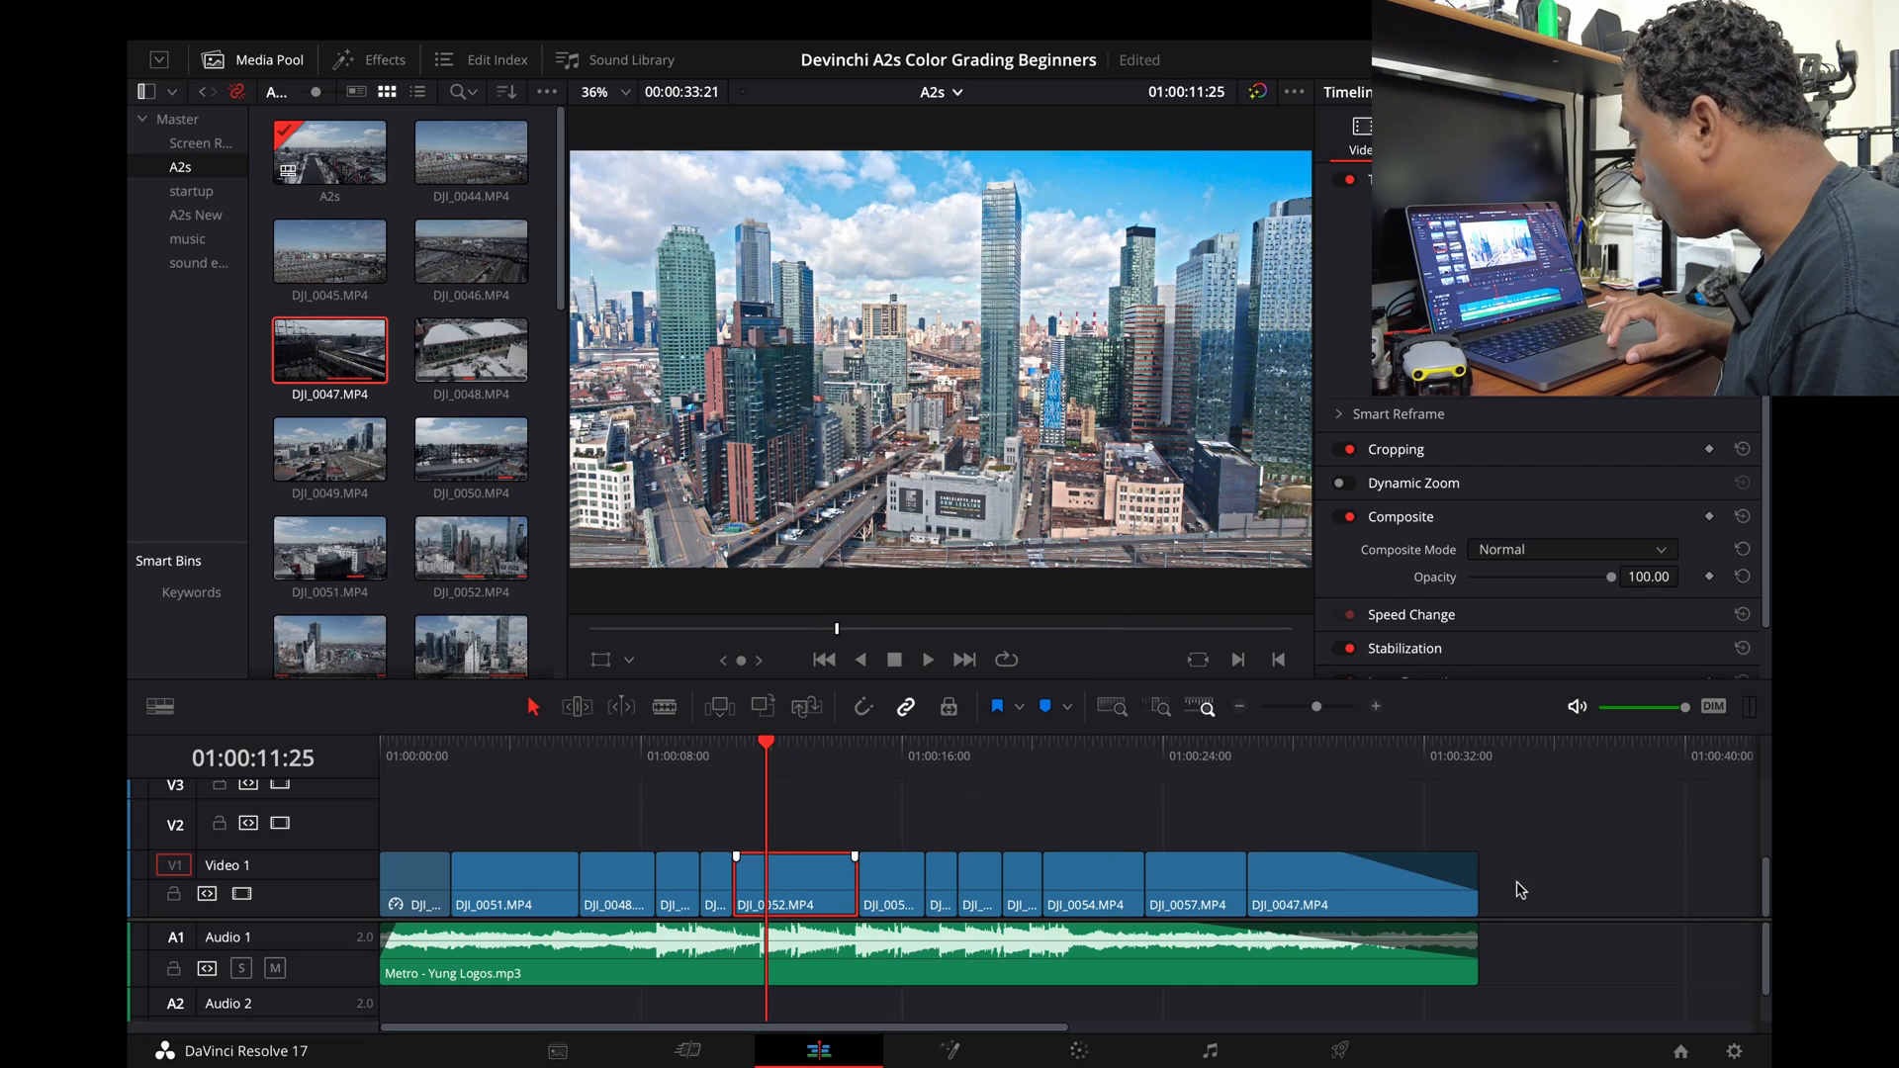
Select all the other video clips on the timeline and preview their ungraded footage at several points
left_click_drag(1535, 889, 424, 864)
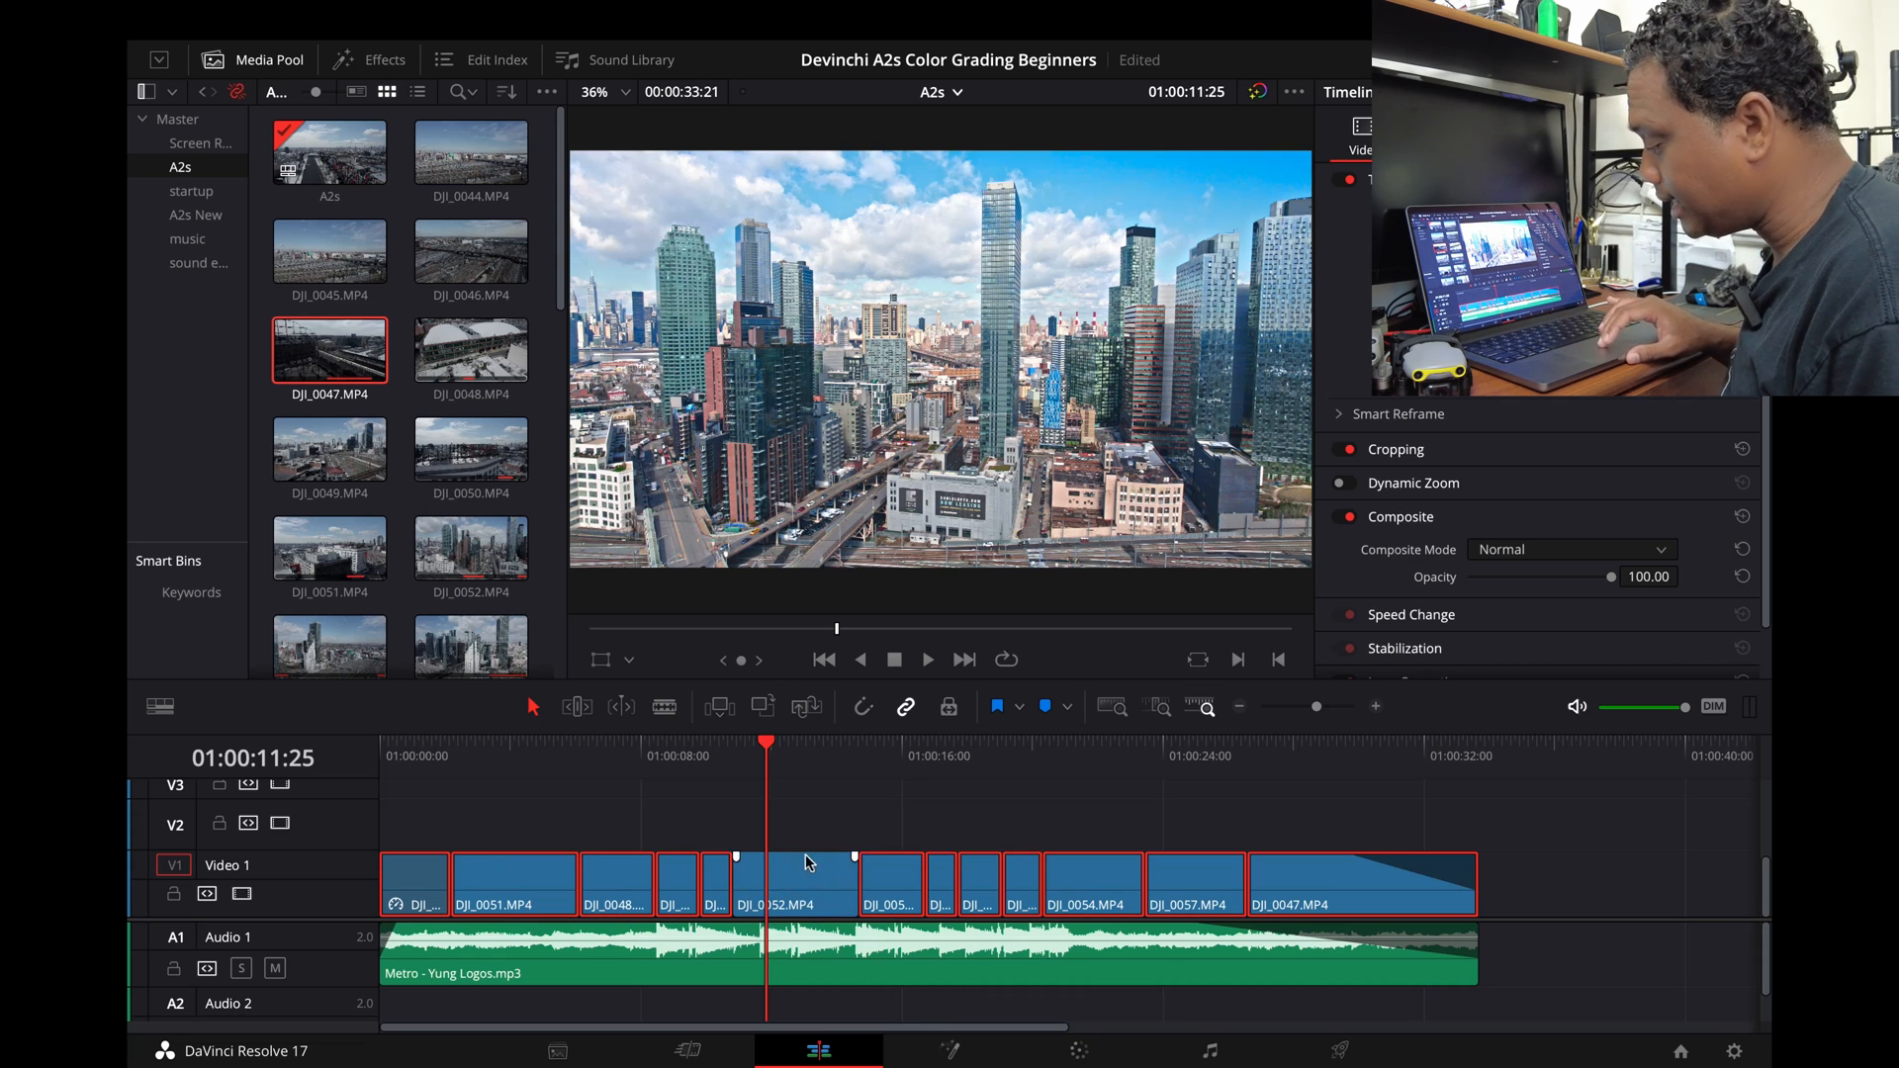
left_click(703, 749)
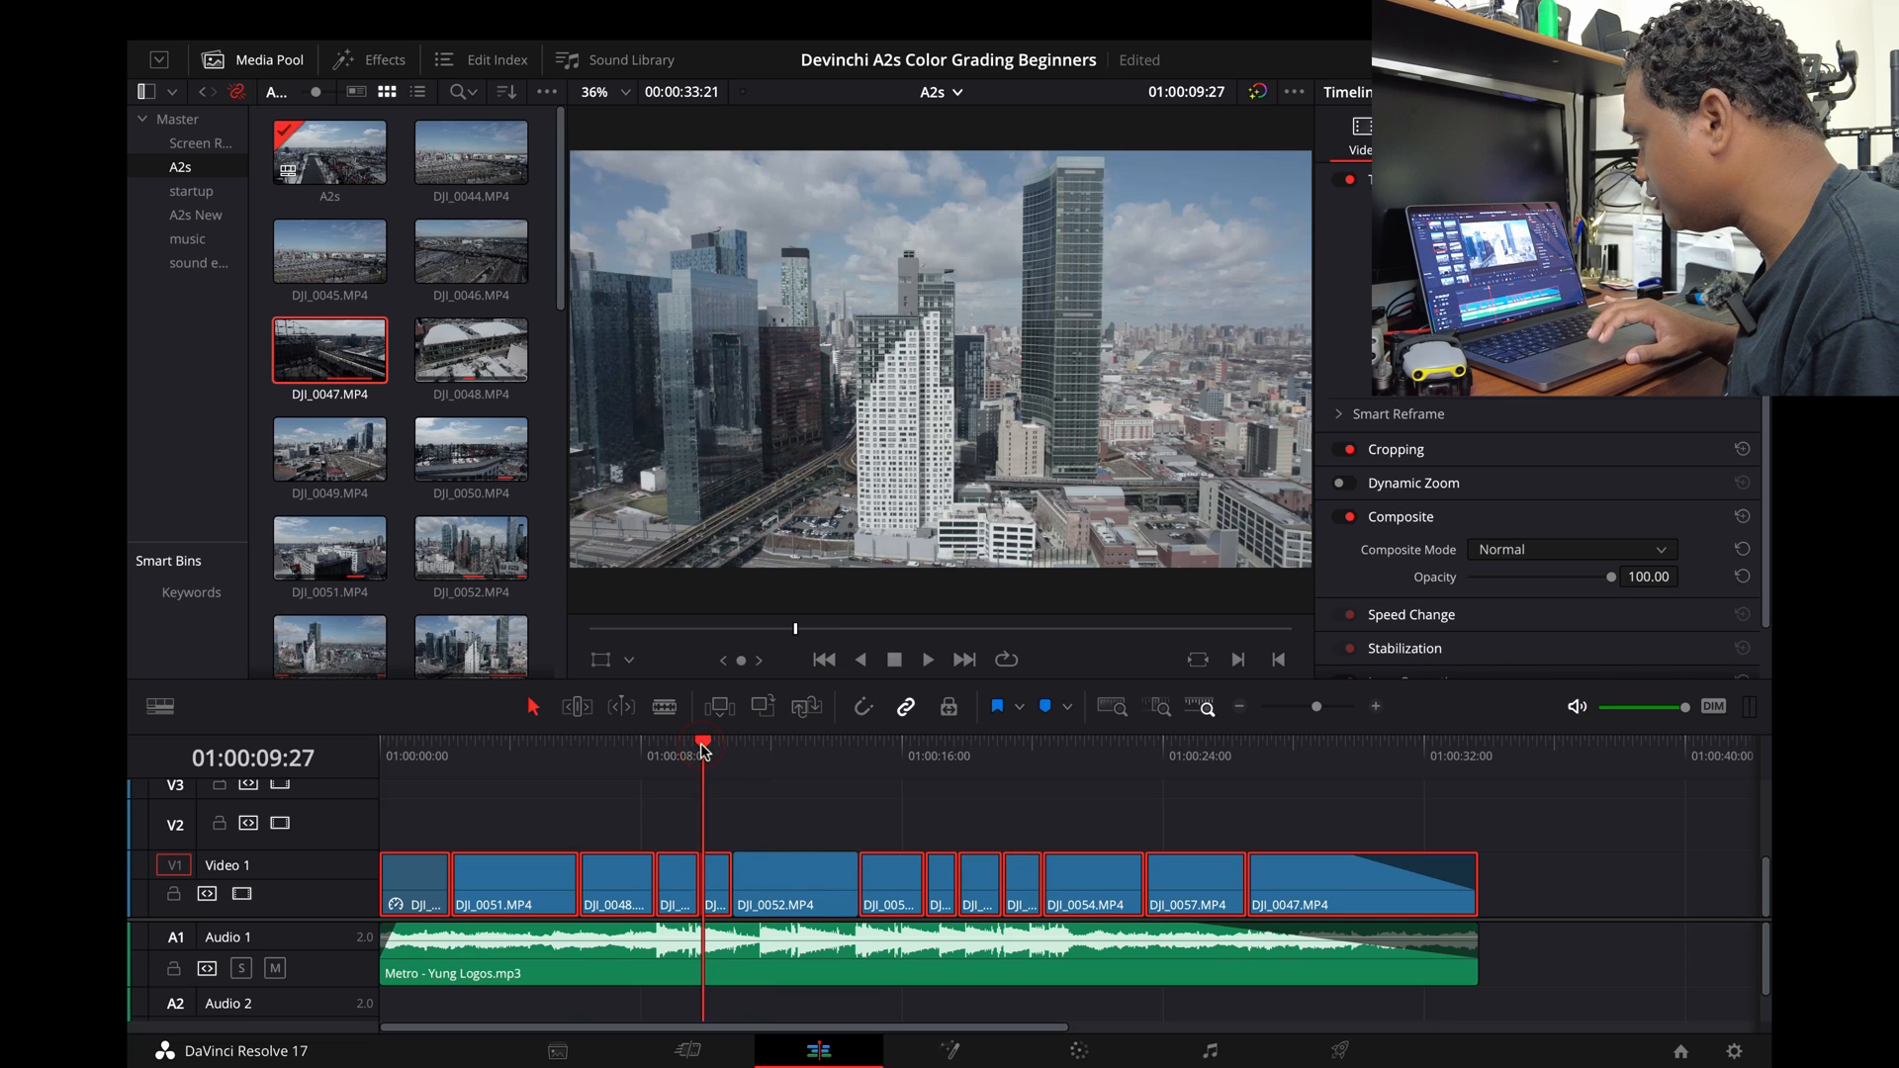
left_click(1019, 752)
left_click(1100, 751)
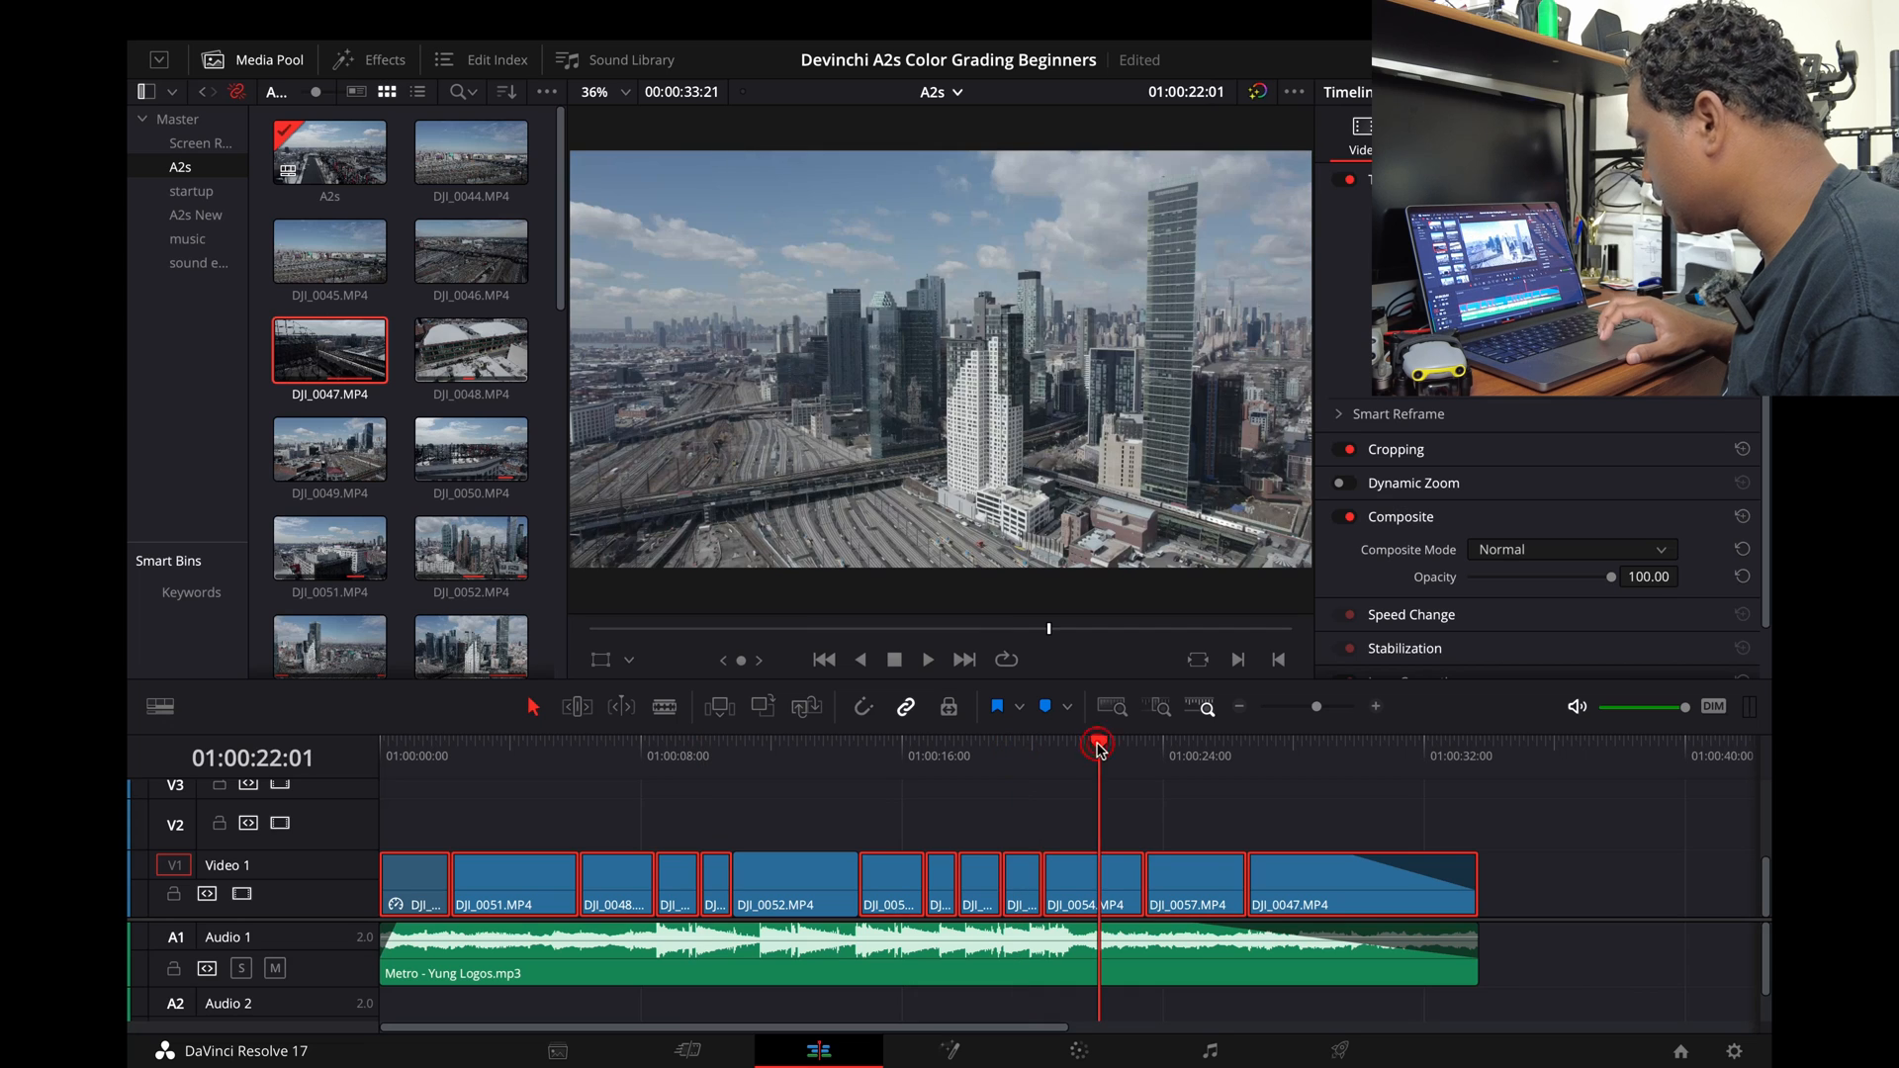
Paste the copied clip's attributes onto the selected clips, with only Color Correction enabled
right_click(1077, 876)
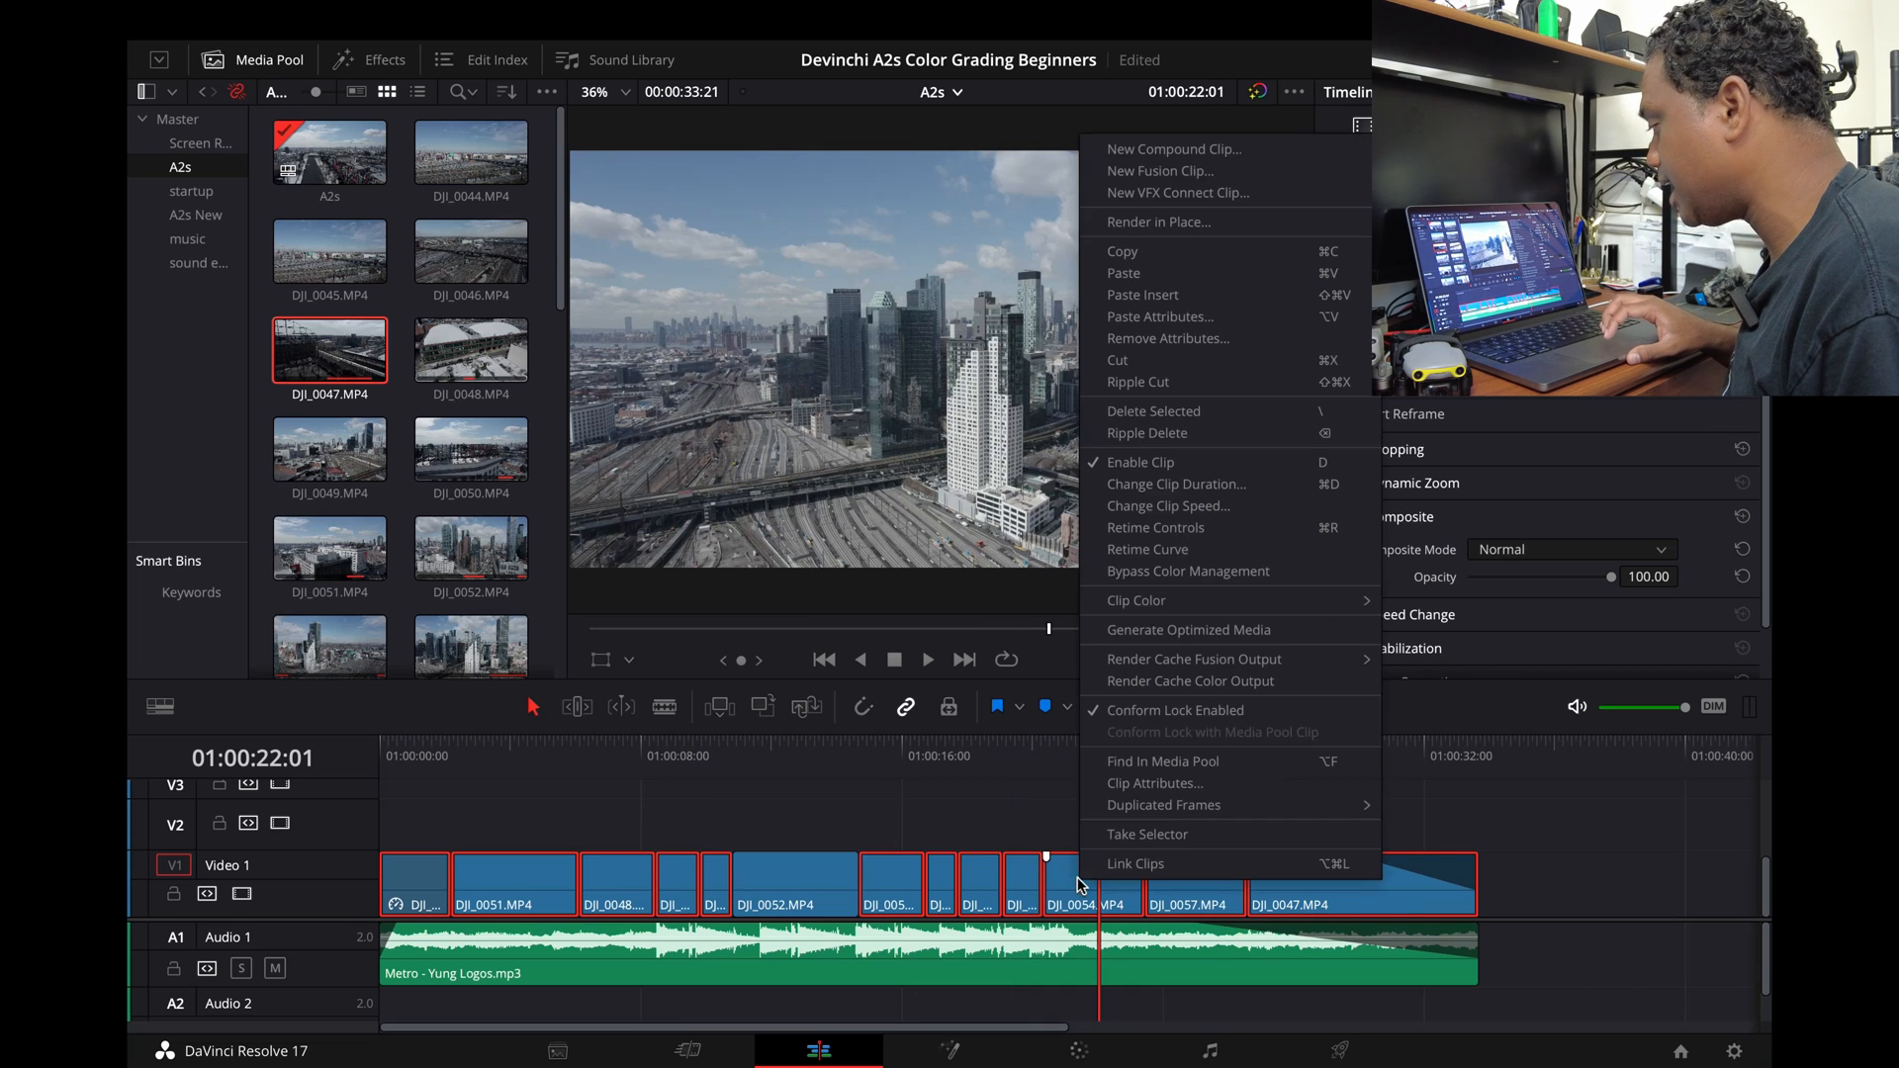
left_click(1164, 315)
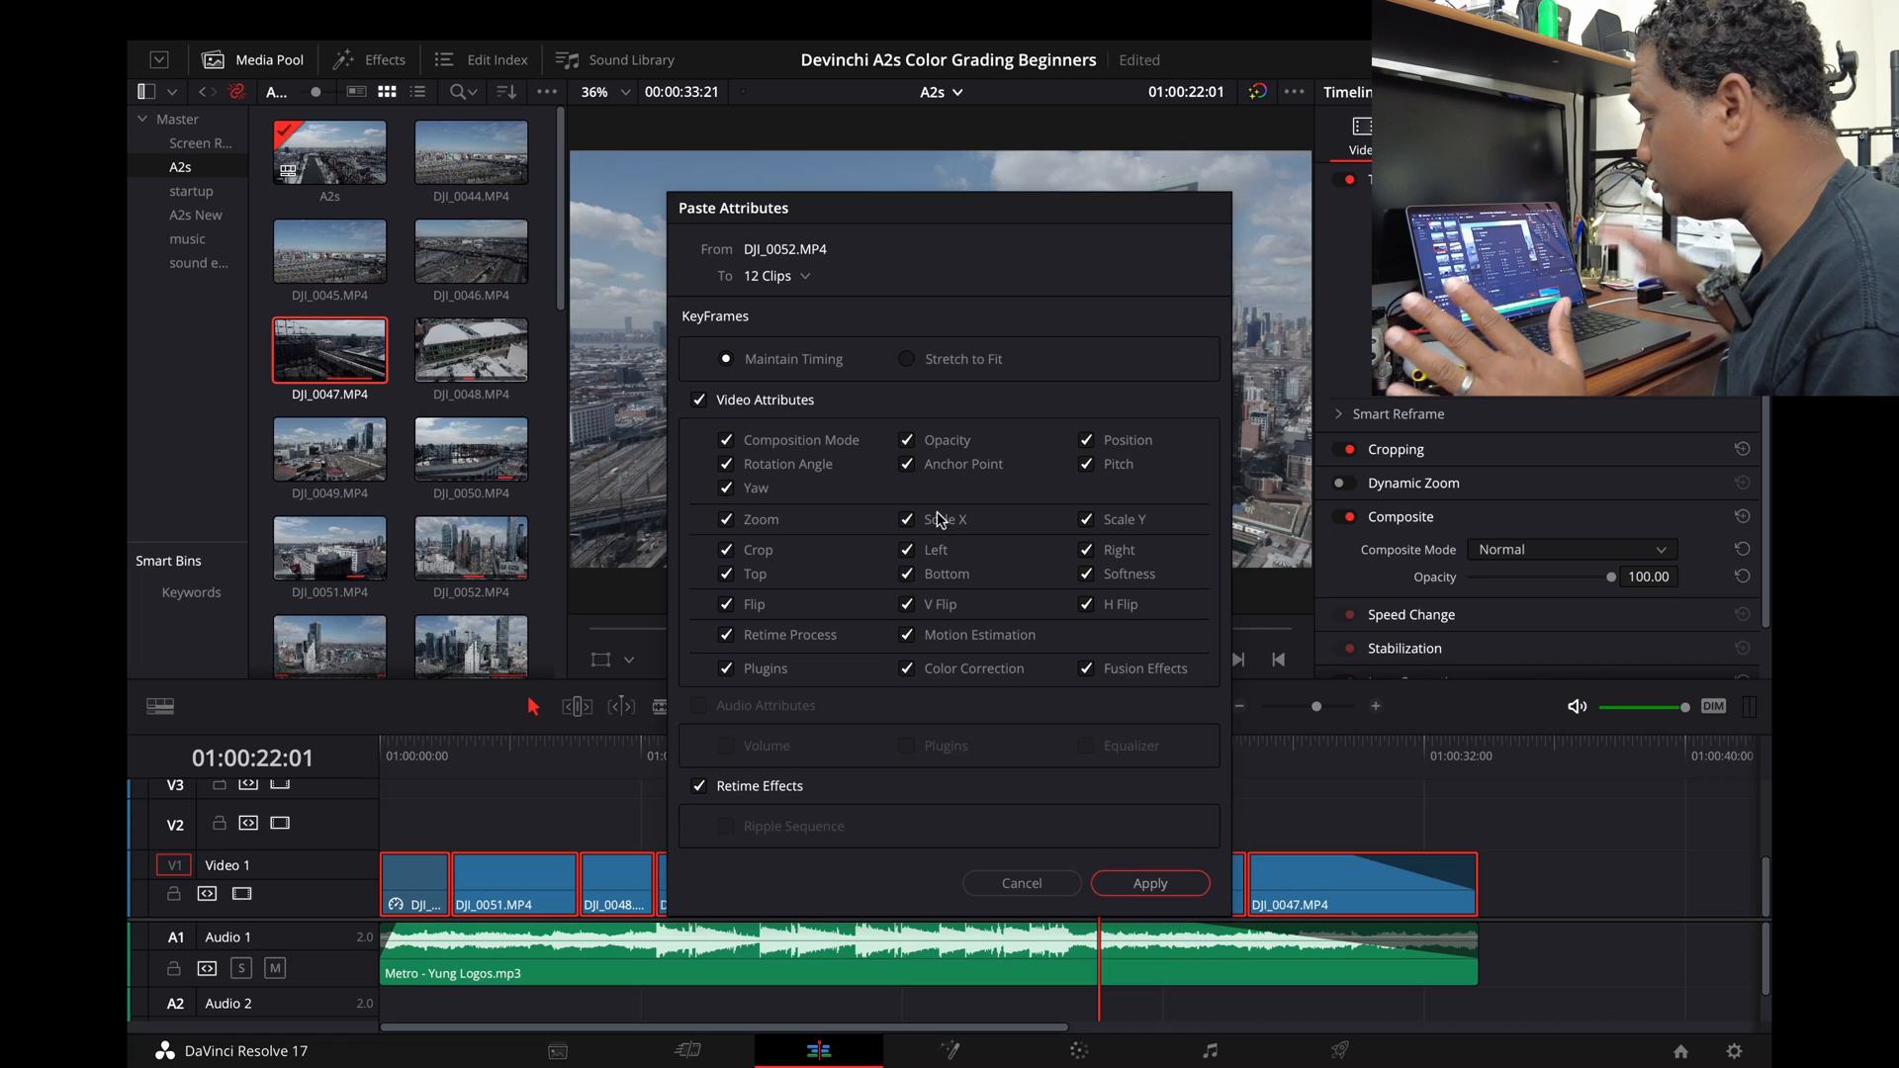
left_click(700, 400)
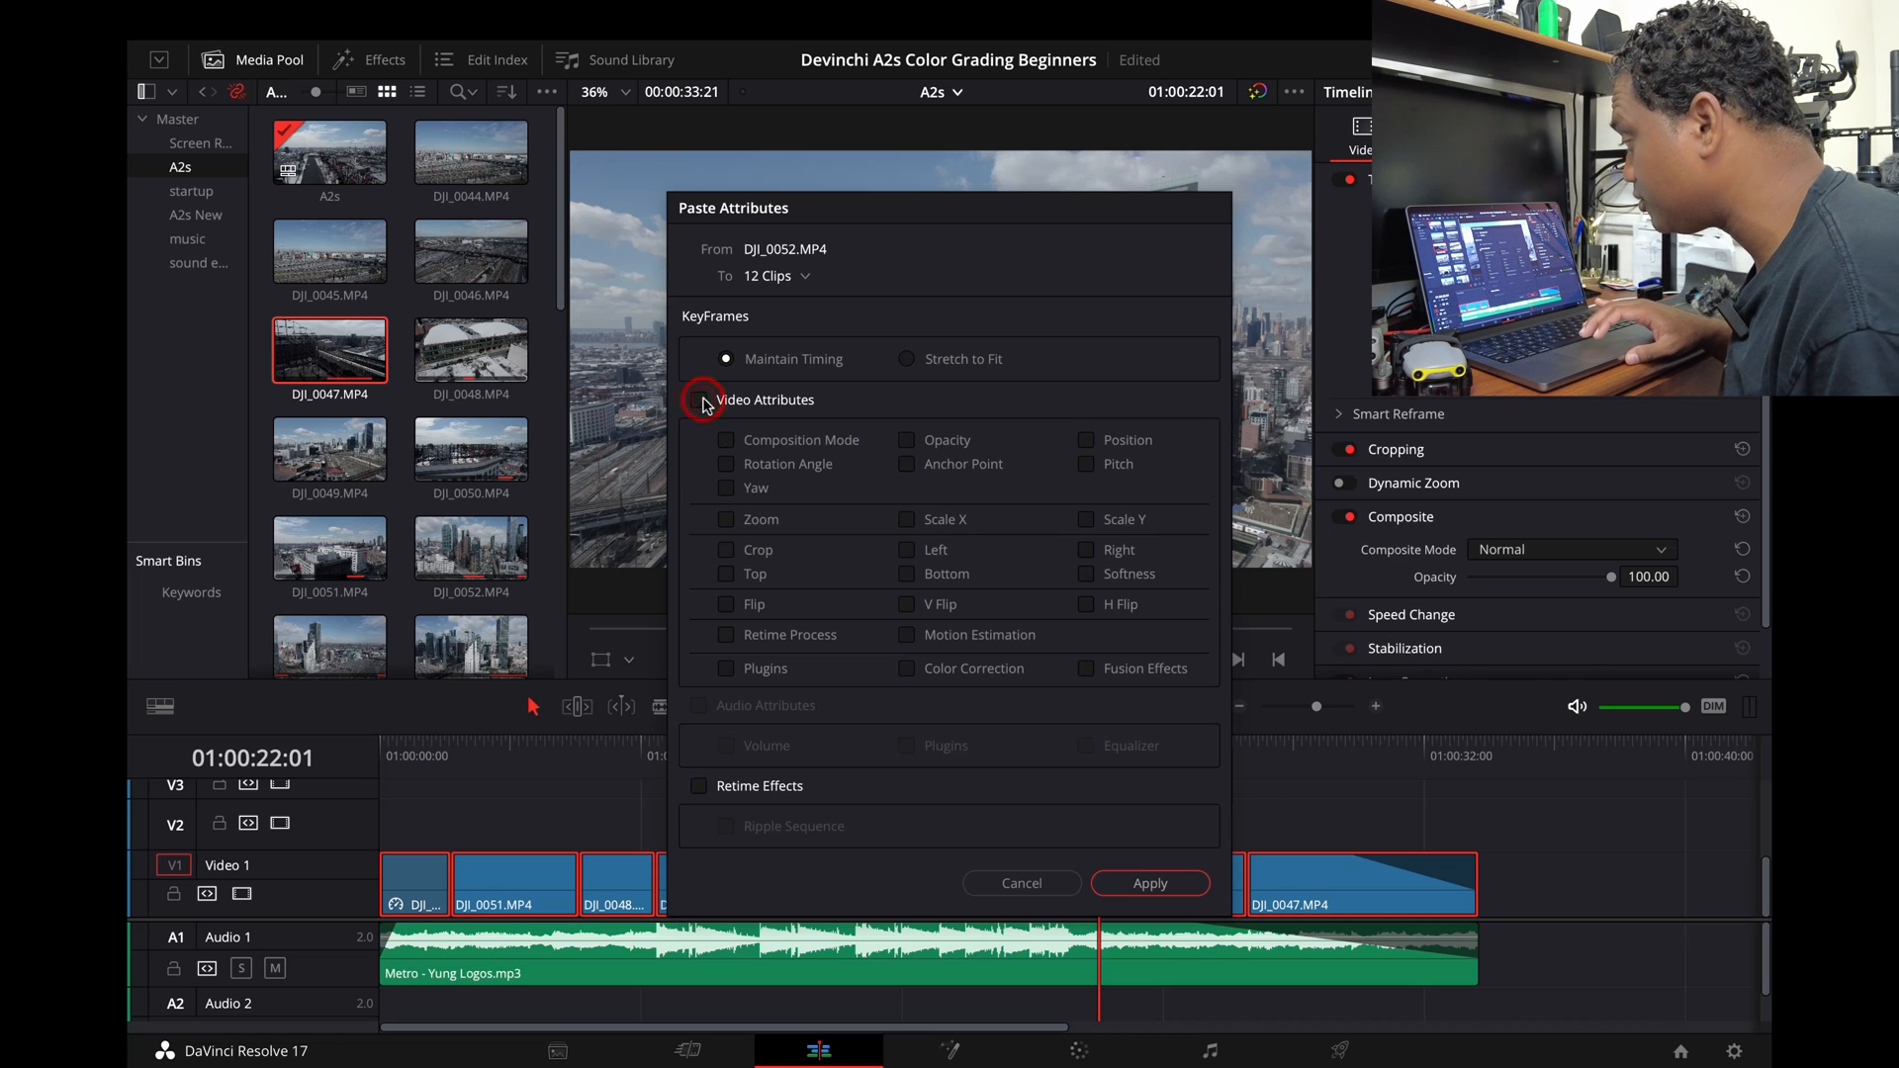
left_click(906, 672)
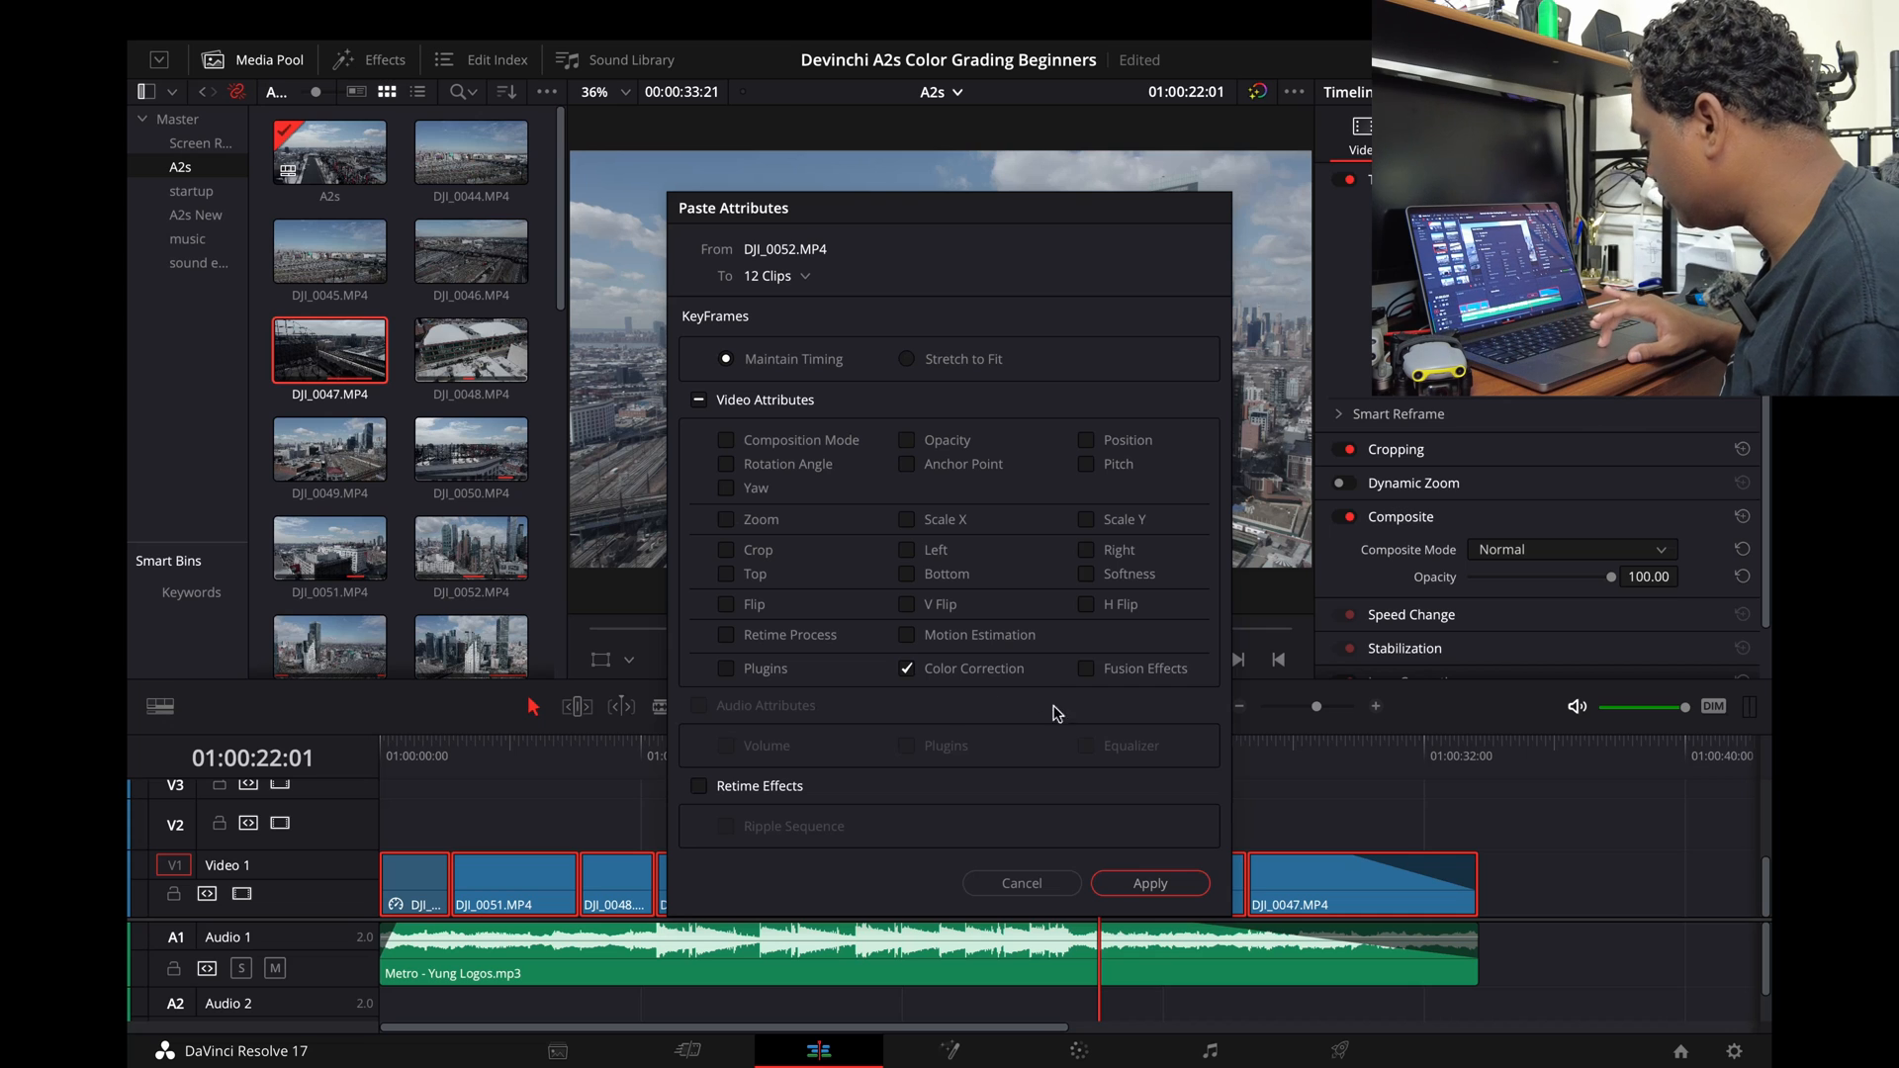
left_click(1143, 881)
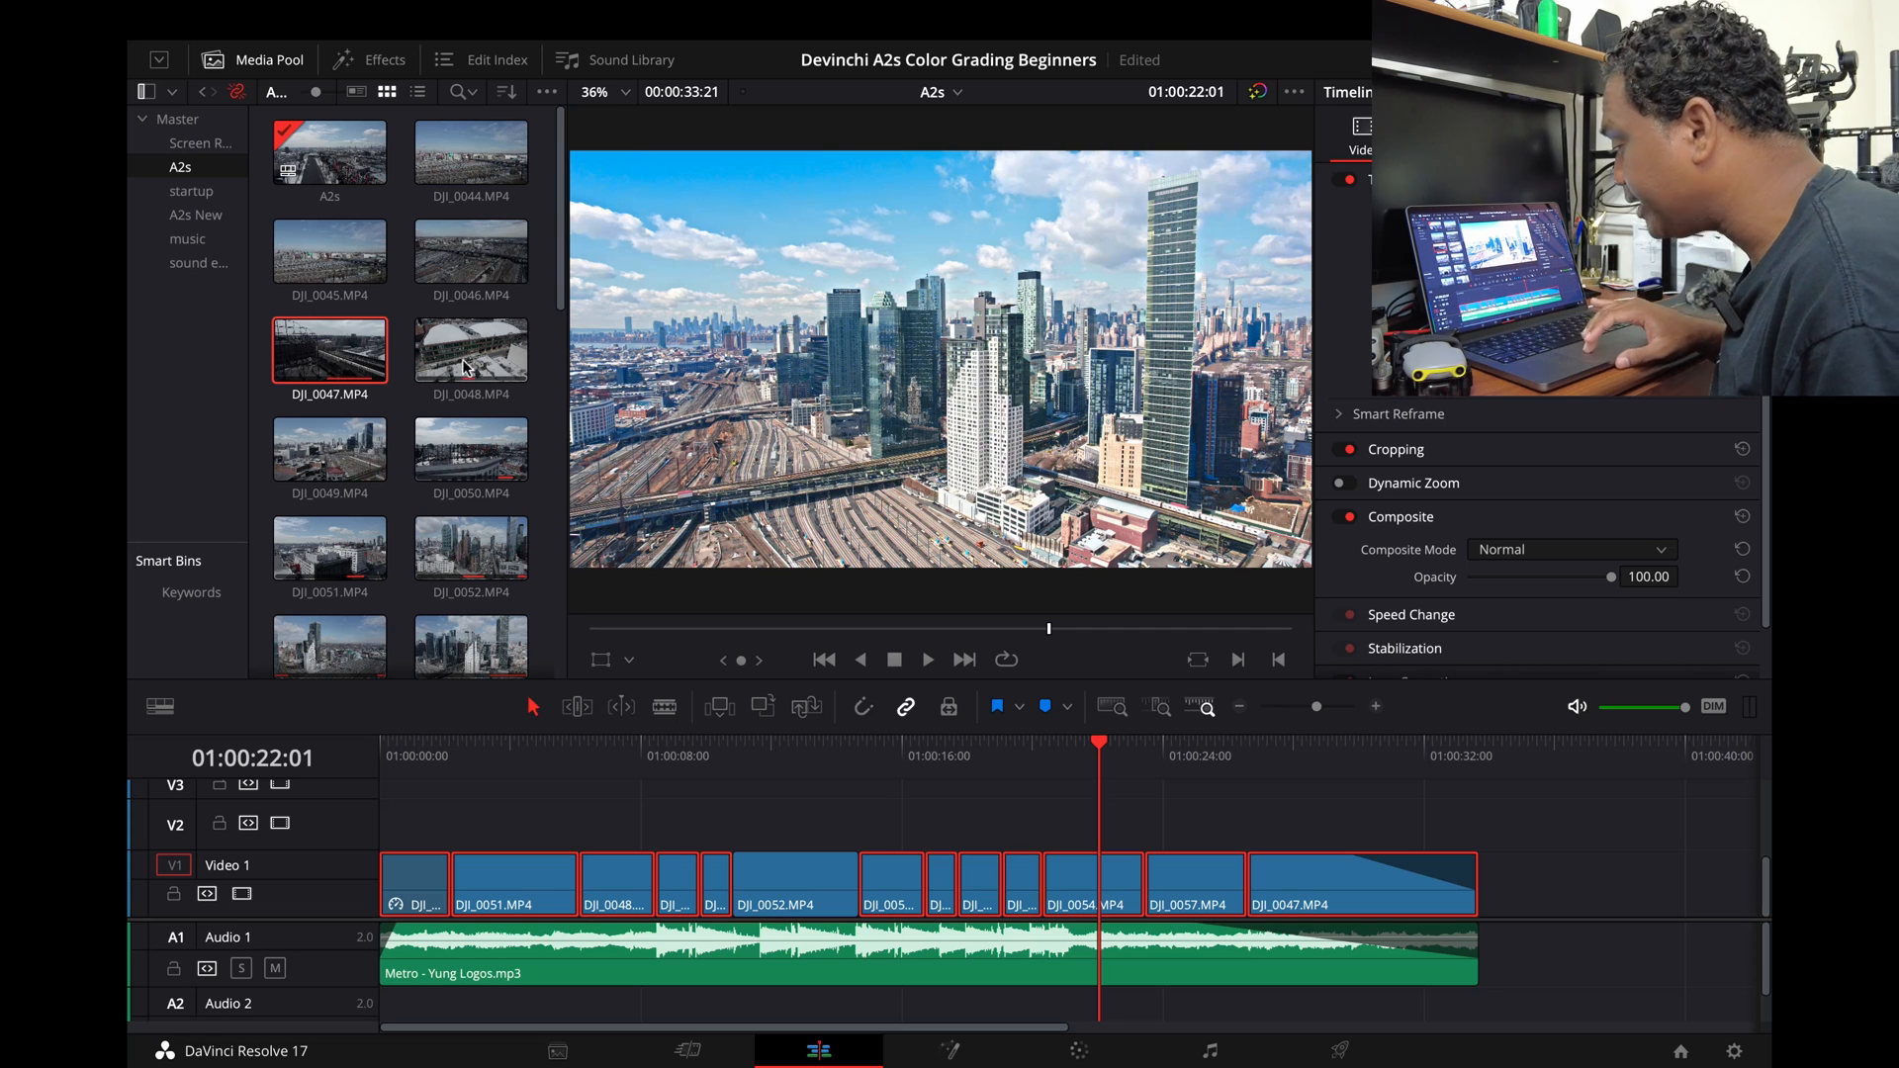
View the start of the timeline, select the first video clip and open it on the Color page
left_click(397, 749)
left_click(416, 825)
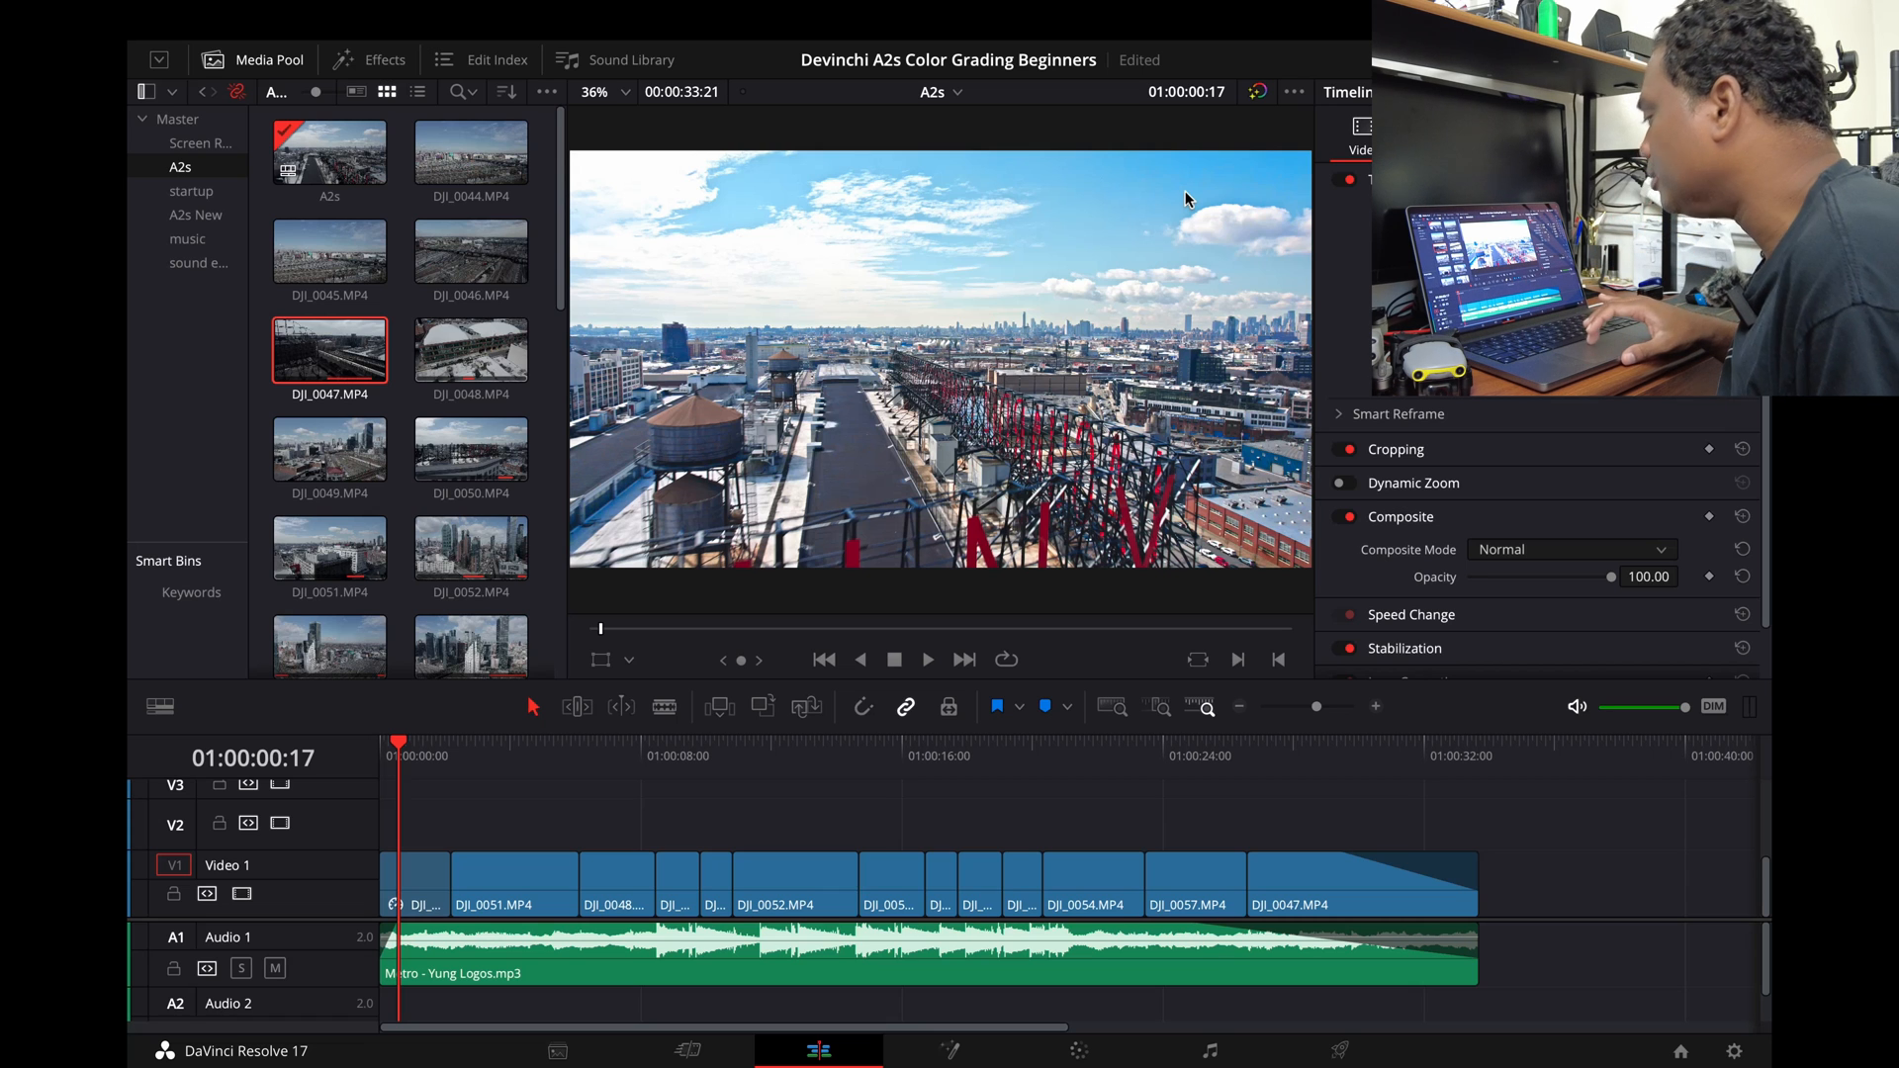
left_click(414, 881)
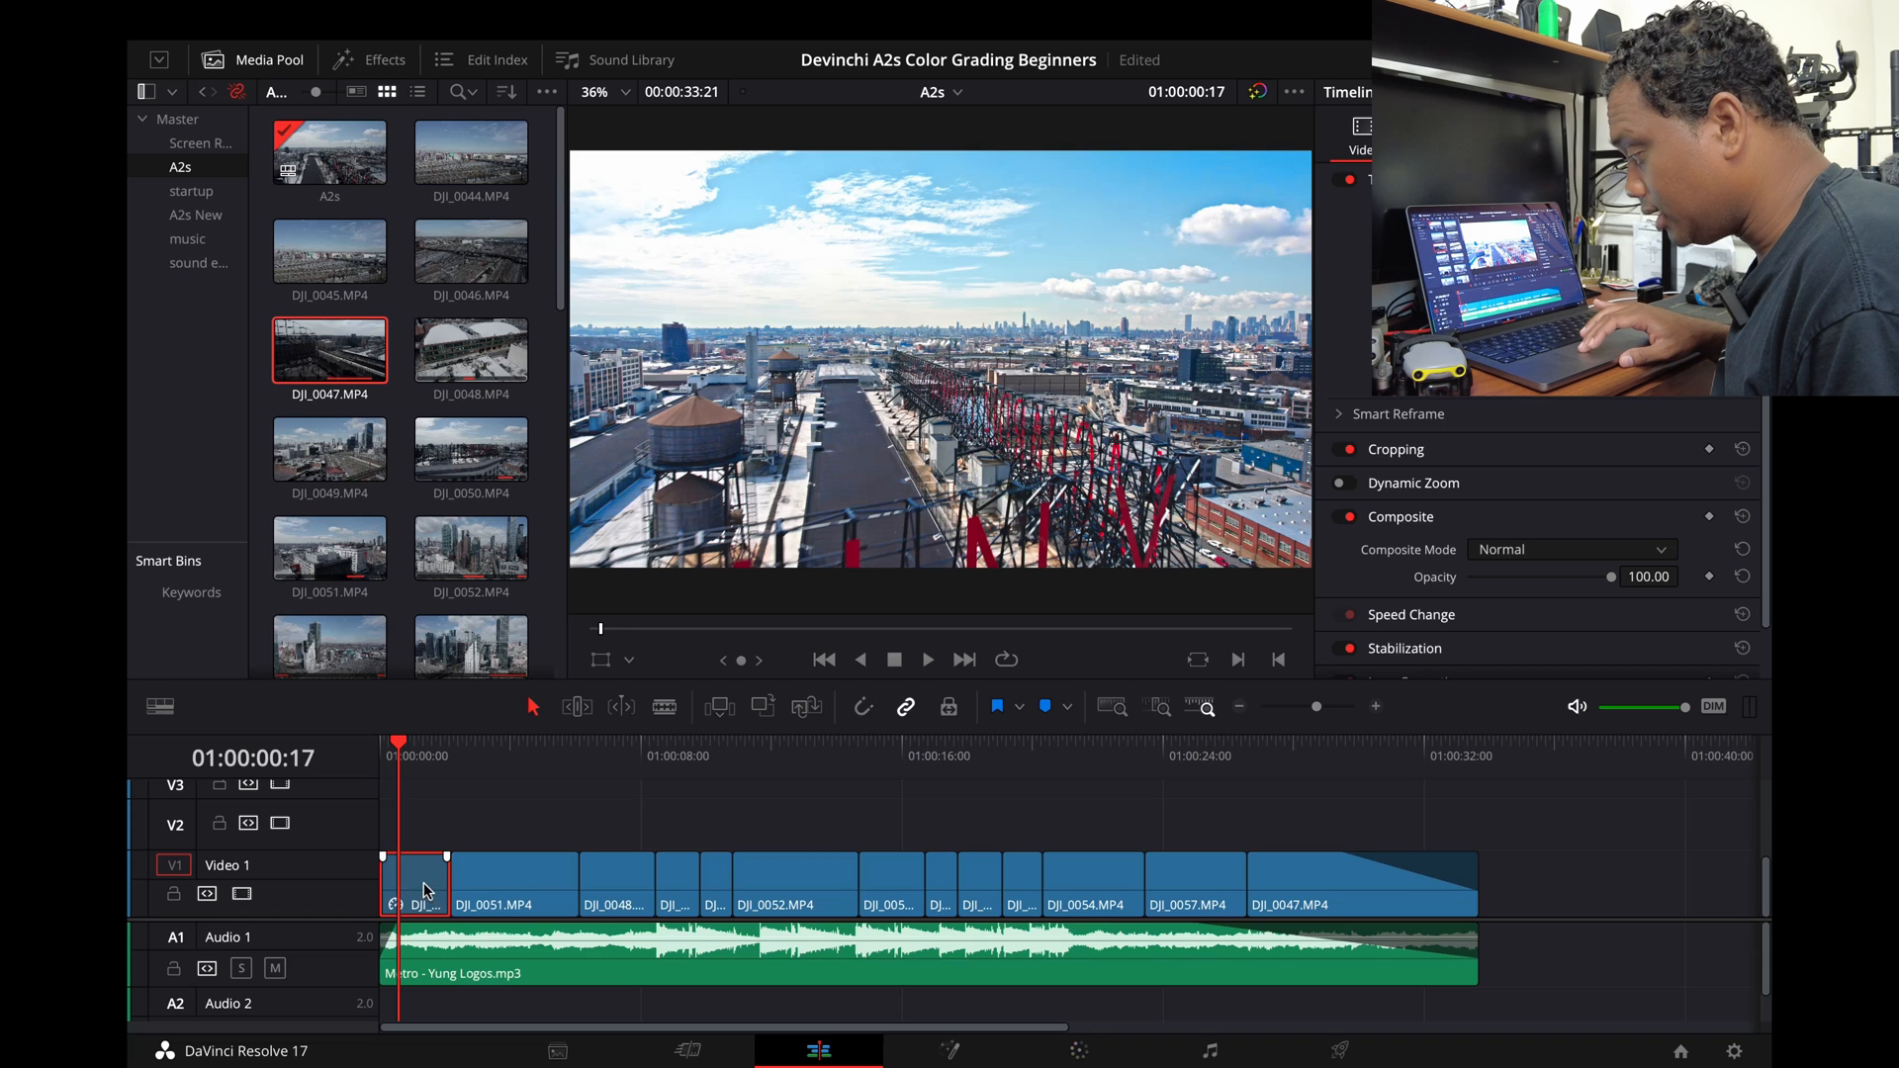
left_click(1079, 1053)
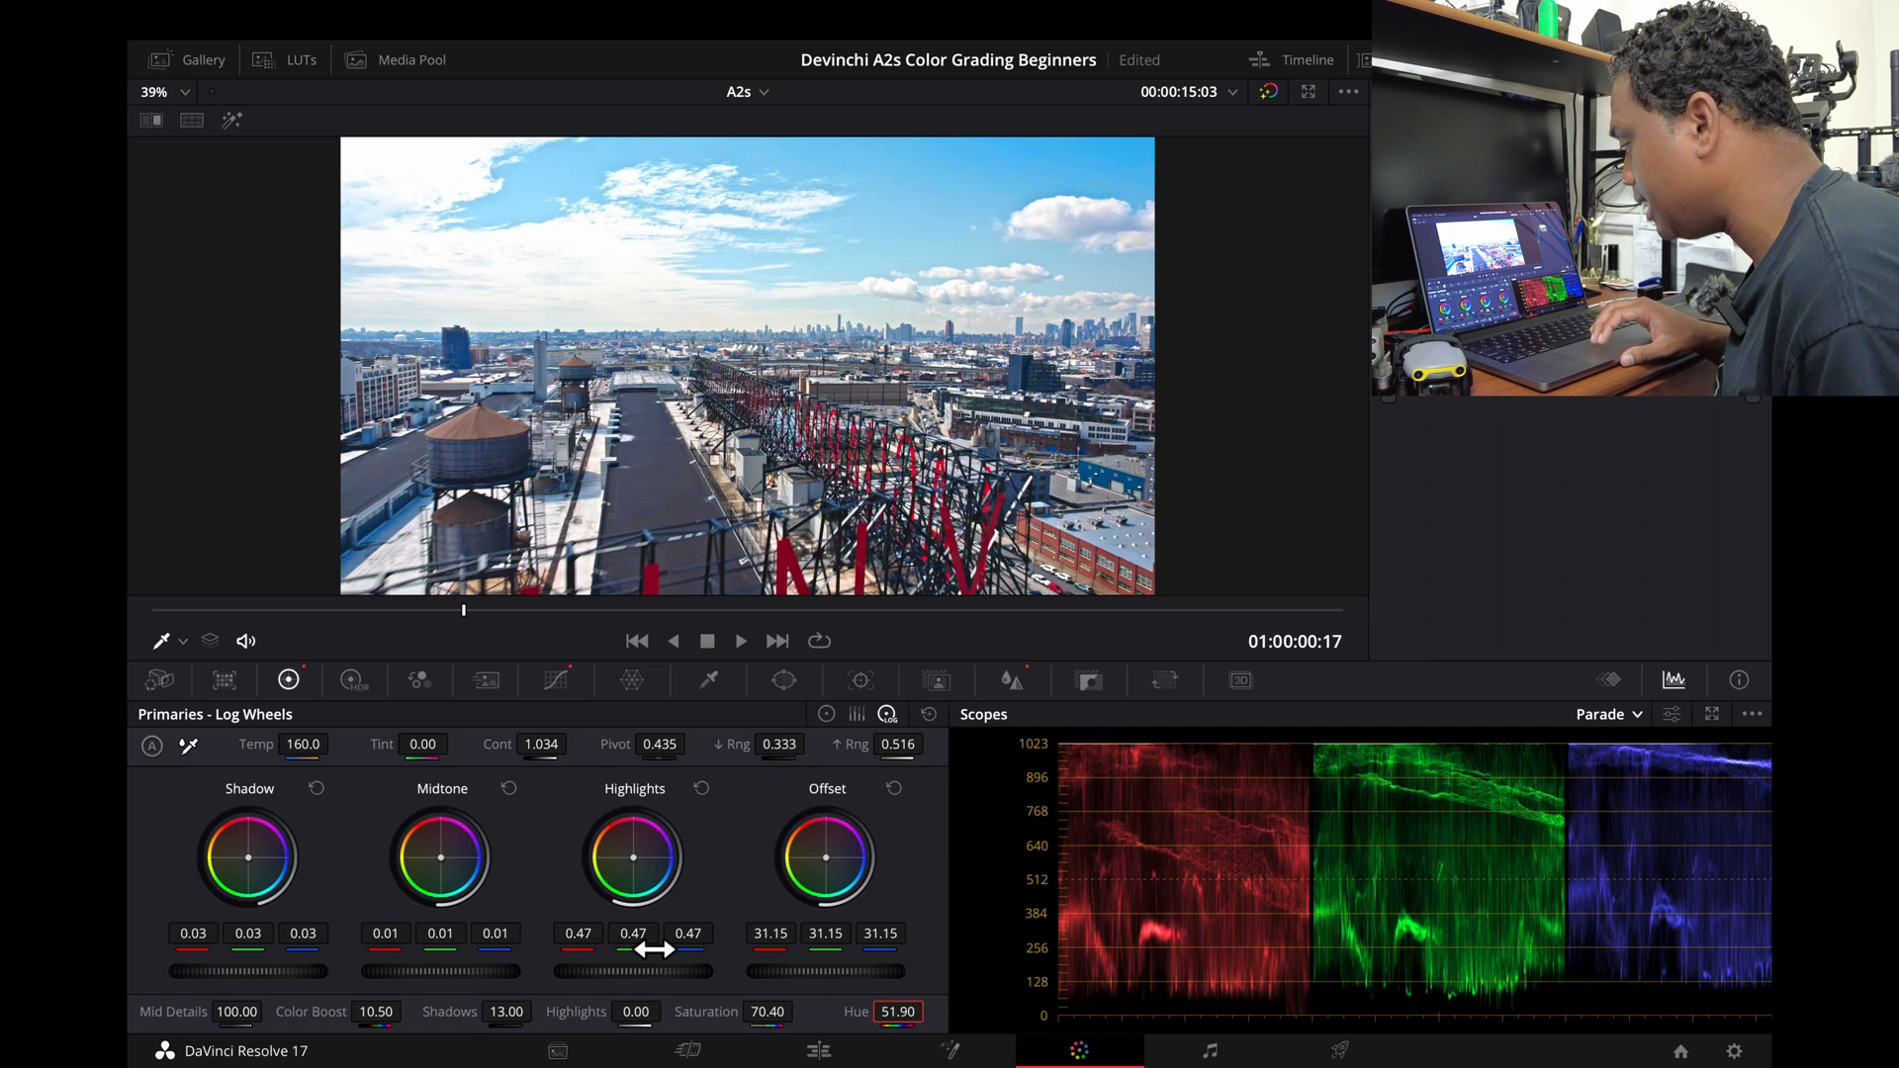
Test the first clip's Offset at 17.30 and 22.10 and Highlights at -0.99, resetting each wheel to its default
left_click(828, 972)
left_click_drag(828, 972, 754, 972)
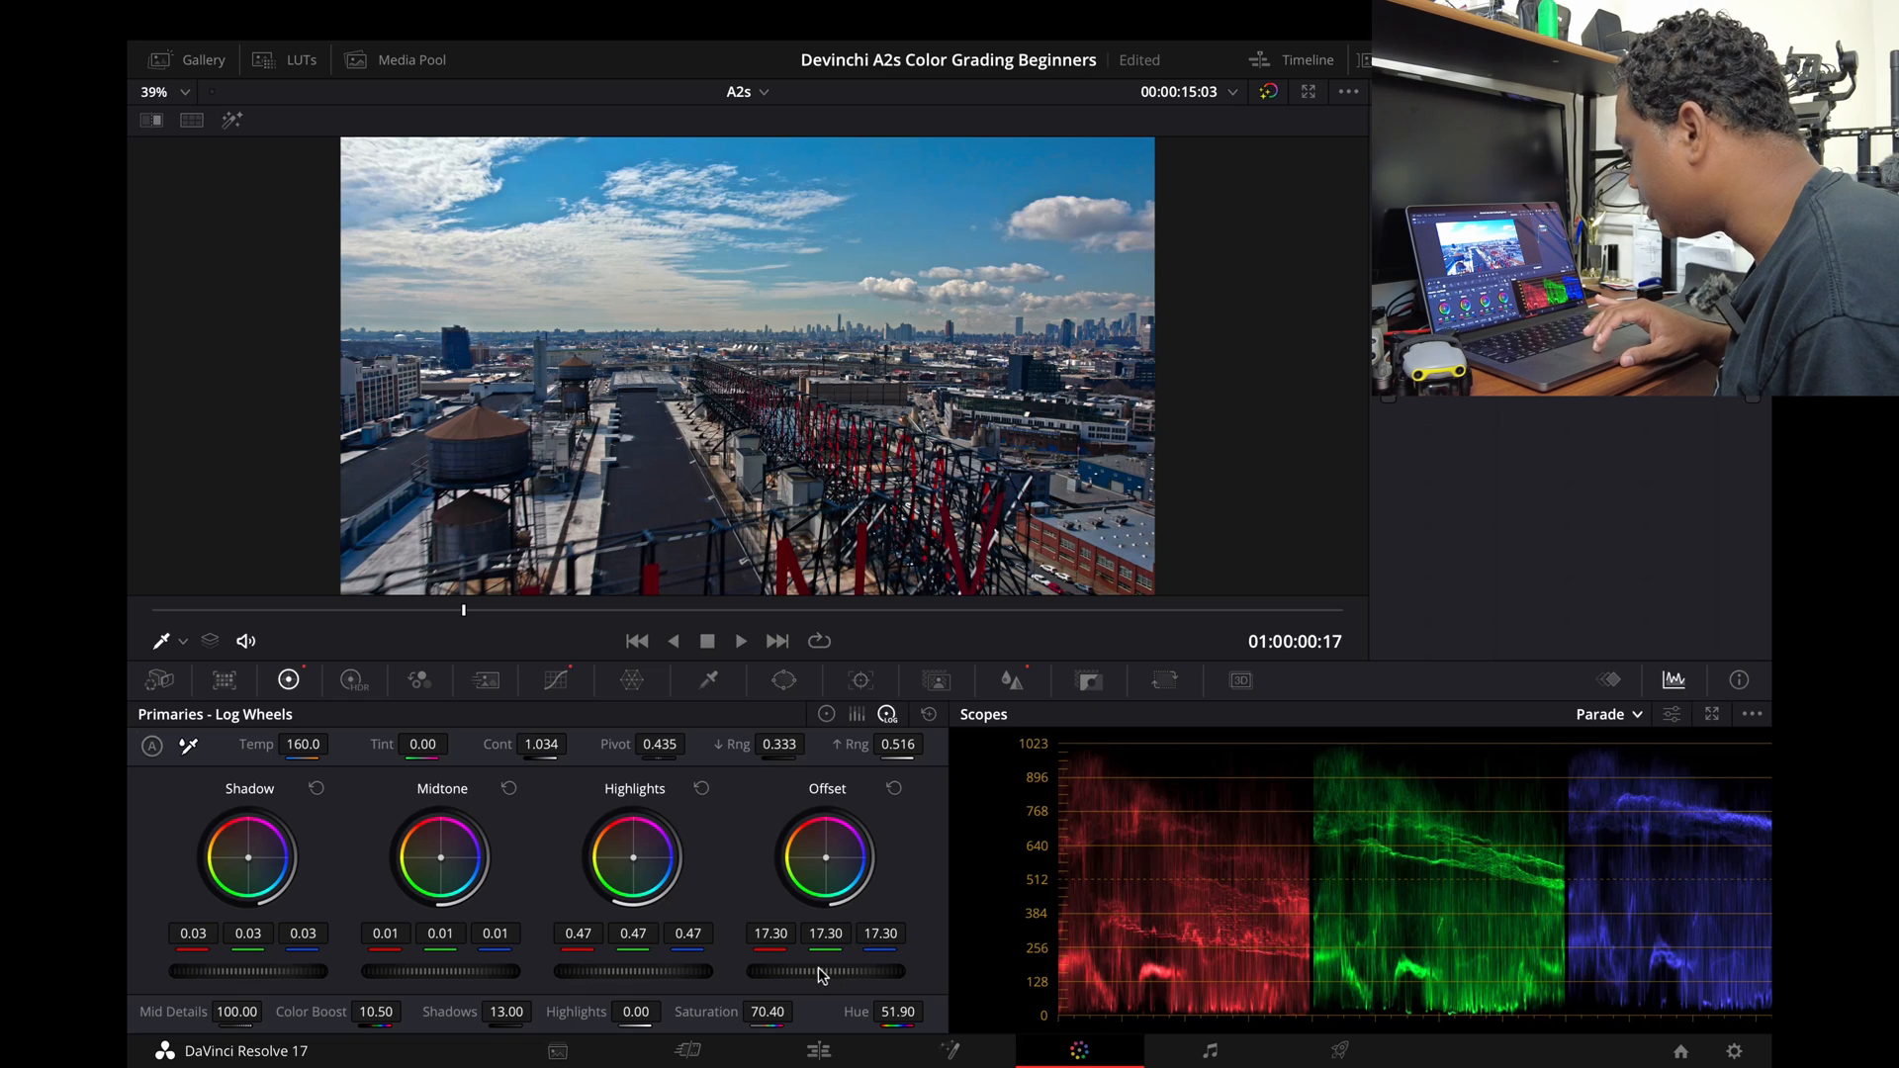
left_click_drag(818, 966, 839, 966)
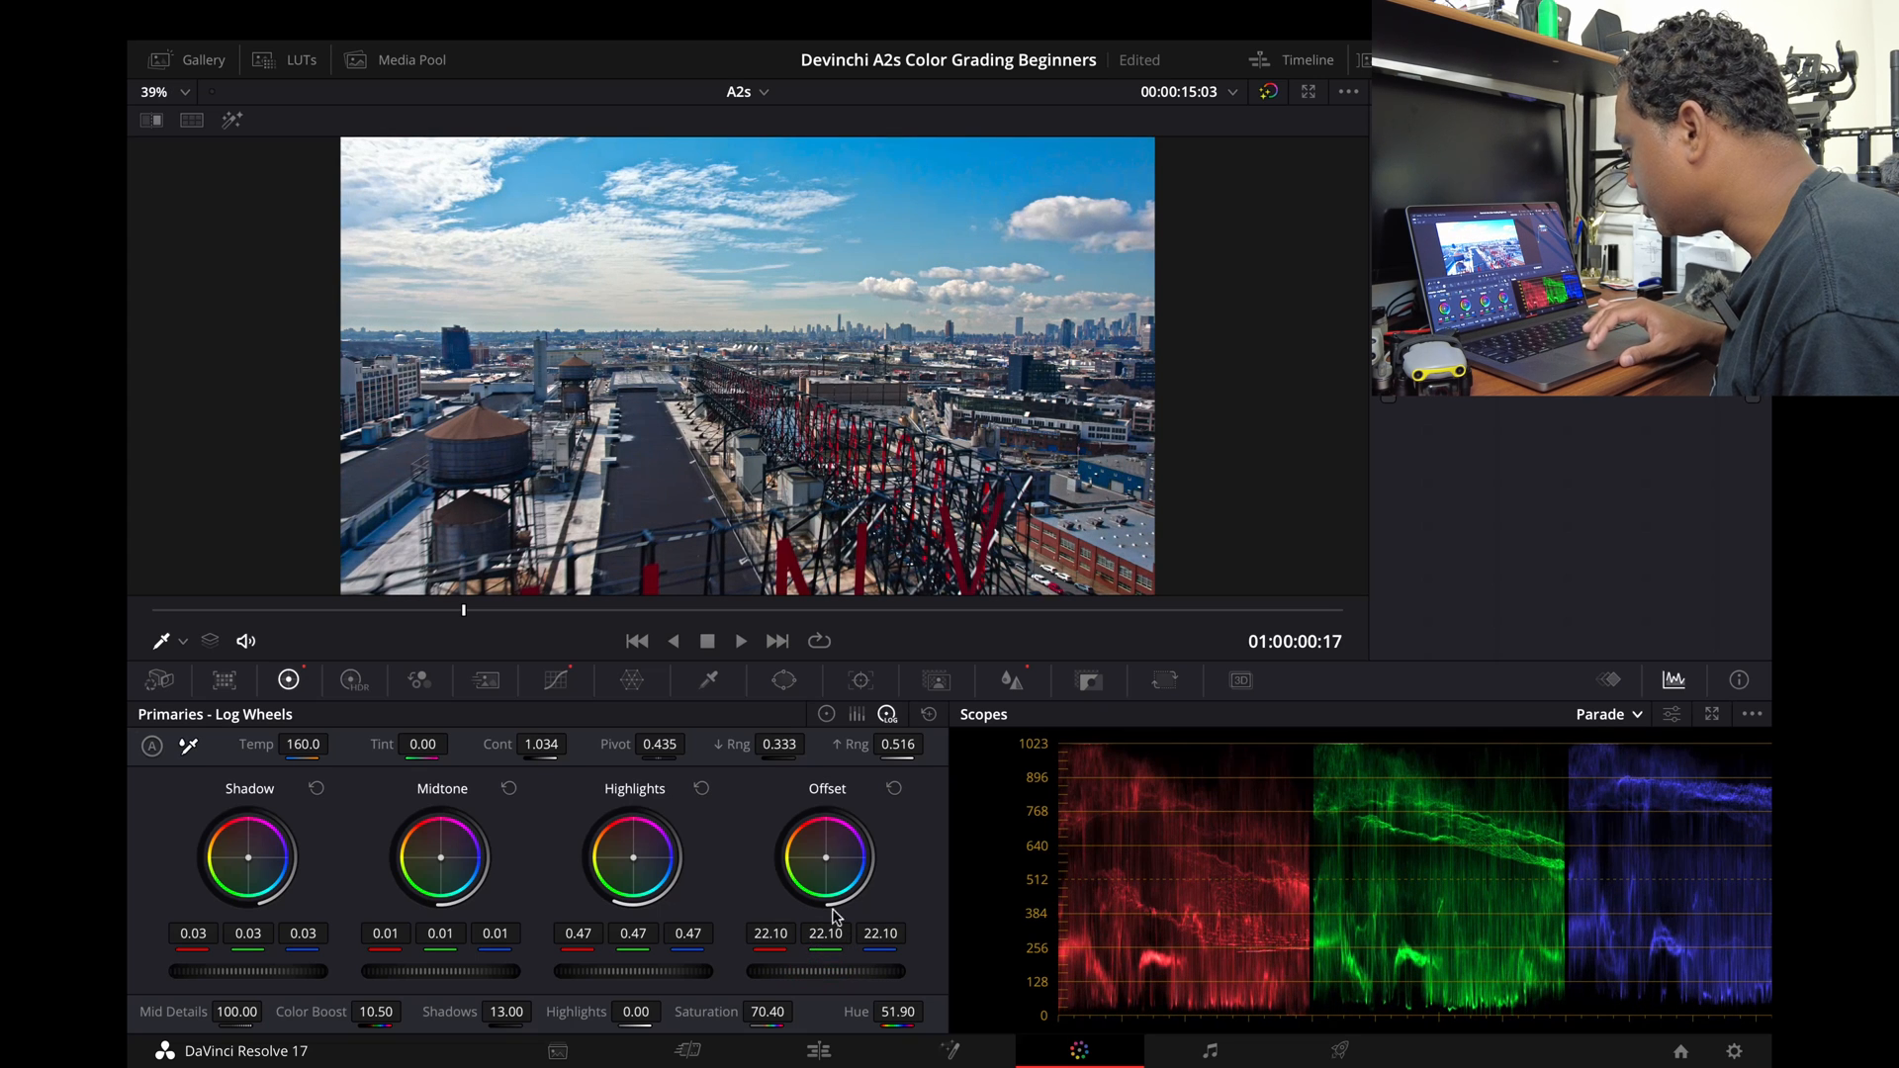
left_click(893, 788)
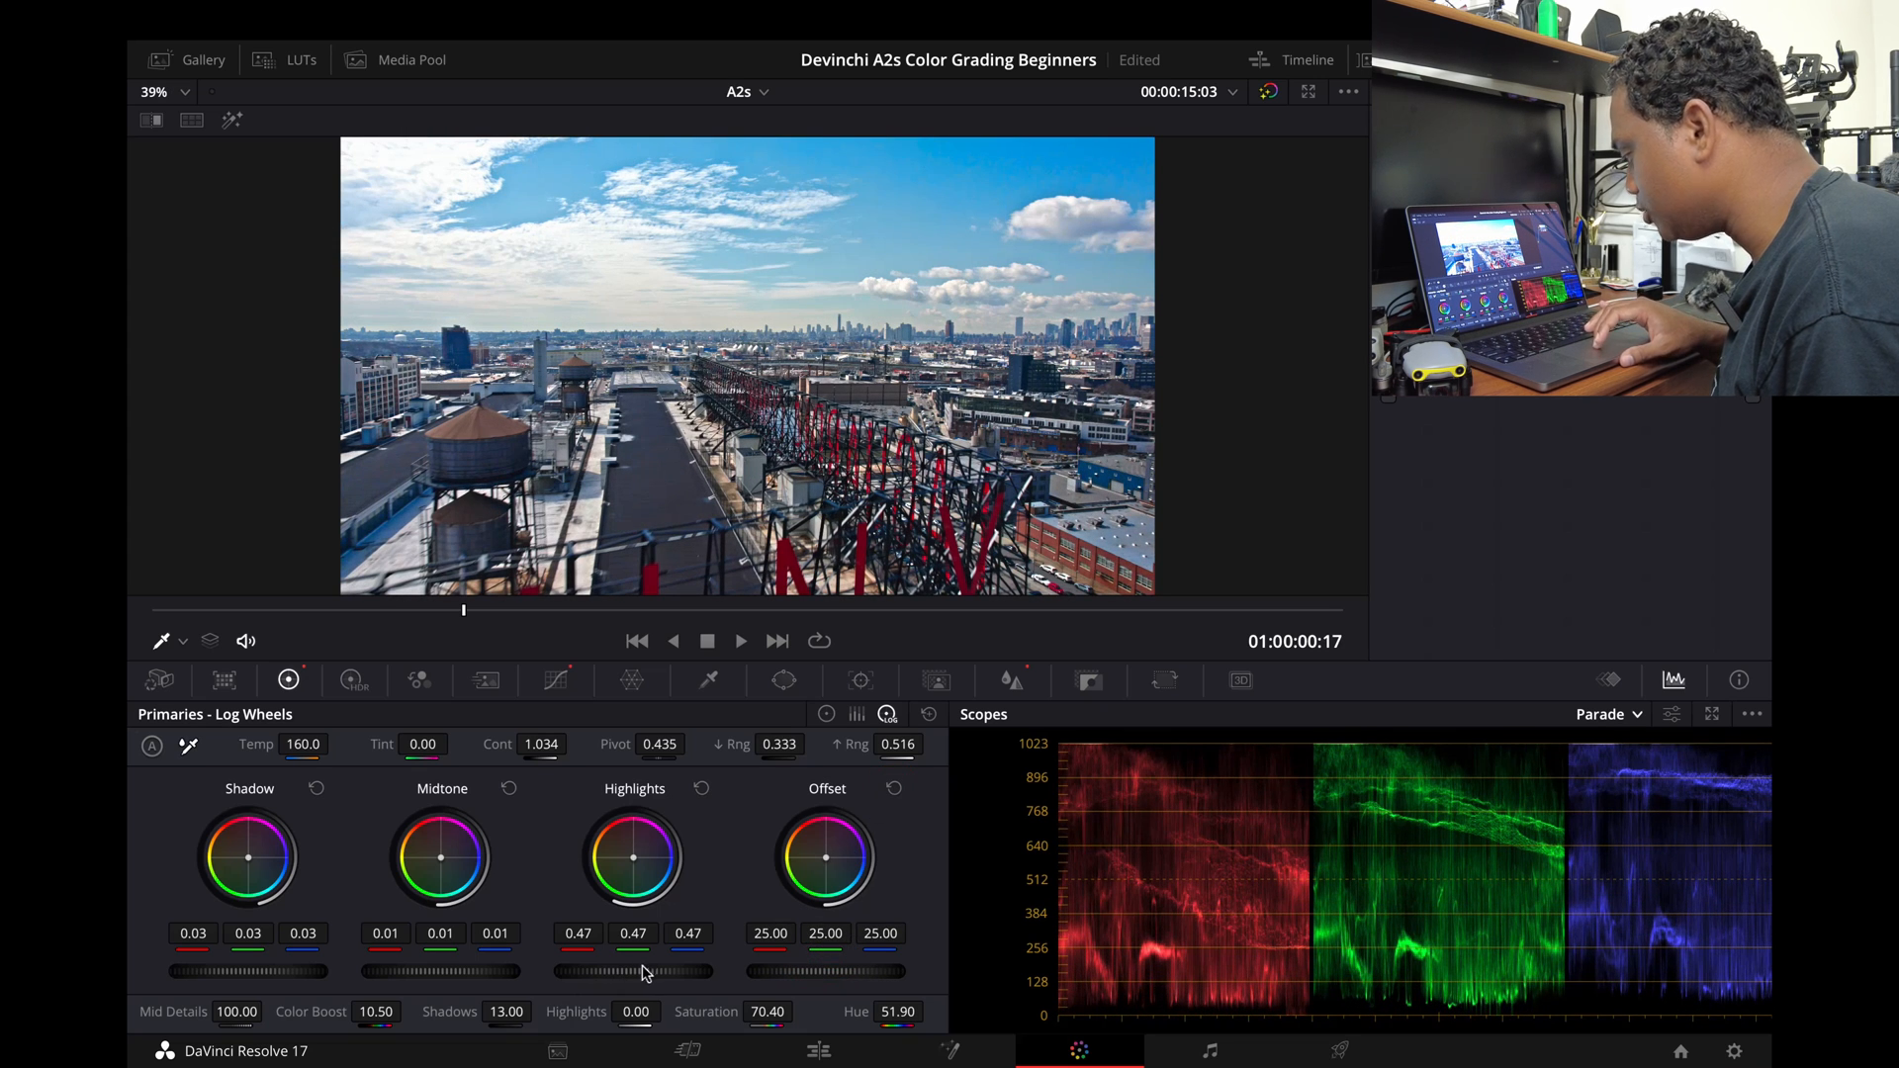
left_click_drag(646, 971, 564, 970)
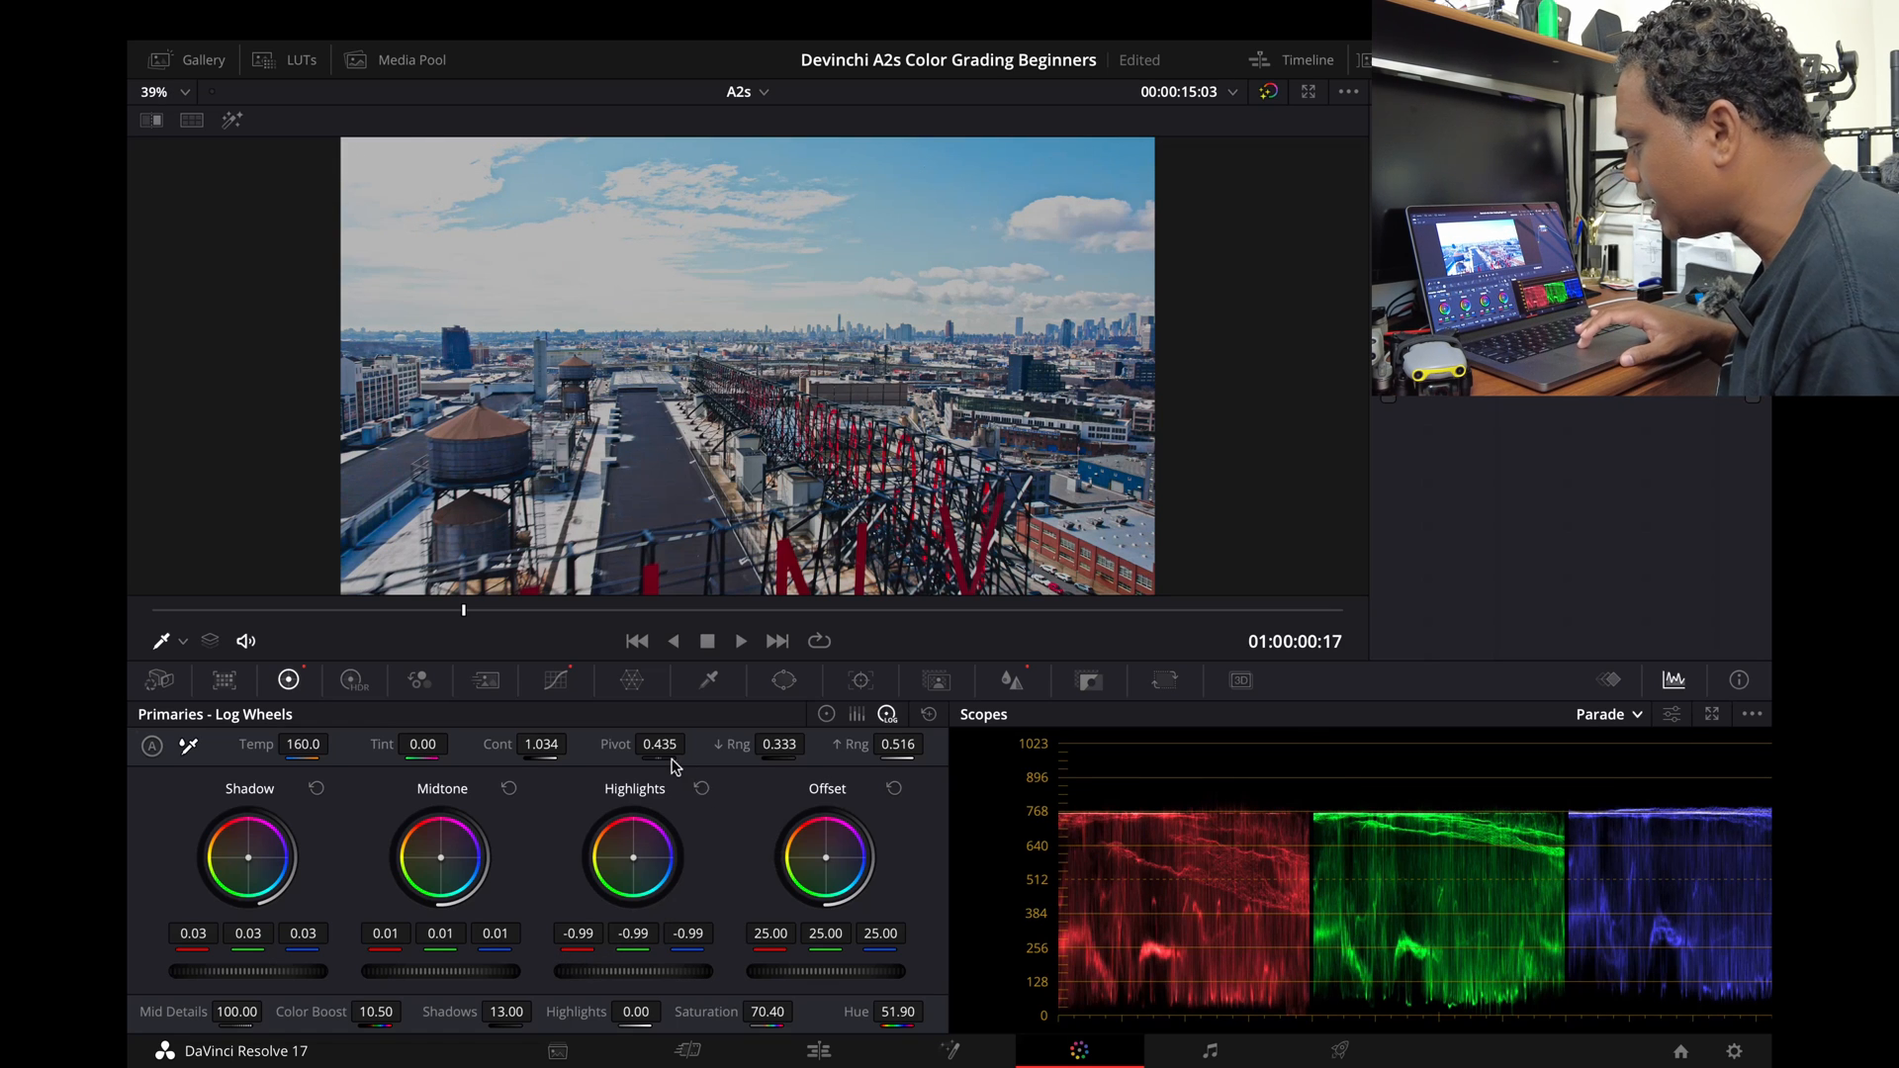
left_click(702, 788)
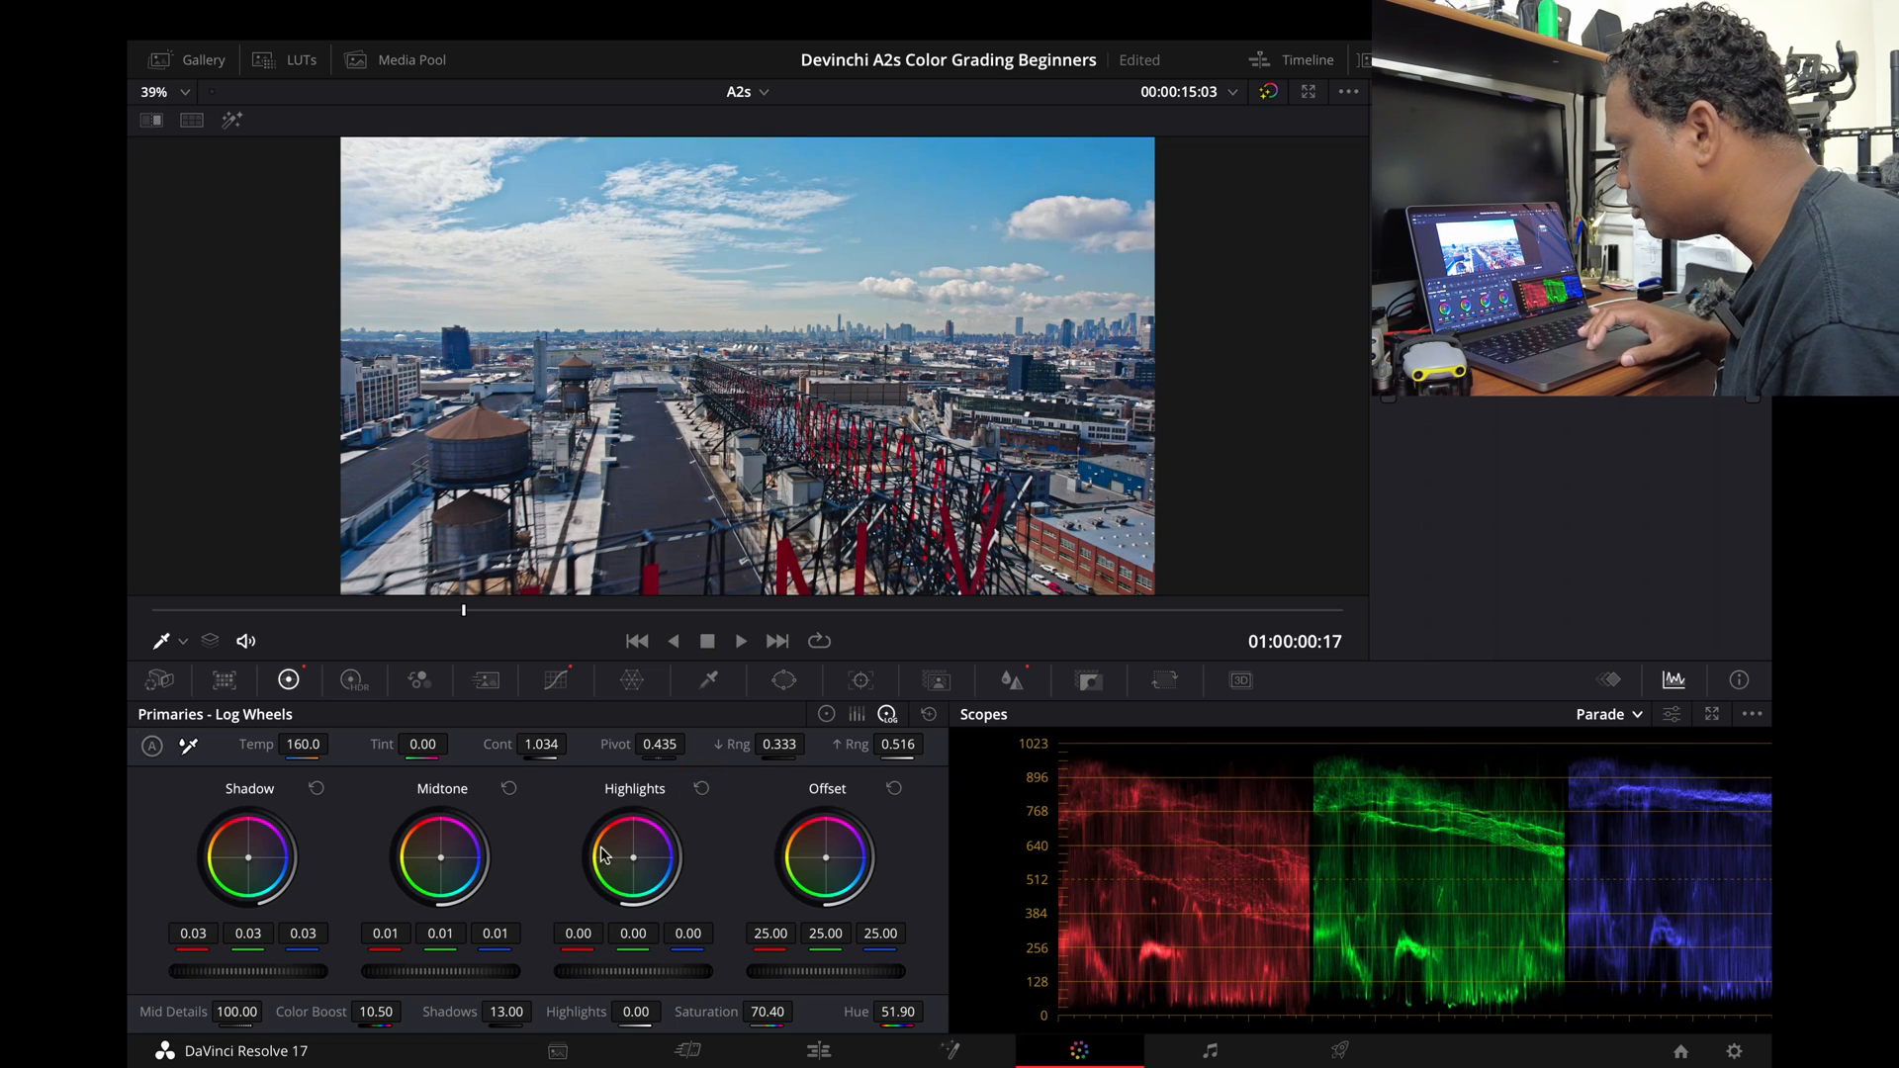
Darken the first clip by setting its Midtone to -0.38 and its Shadow to -0.01
left_click_drag(449, 971, 381, 971)
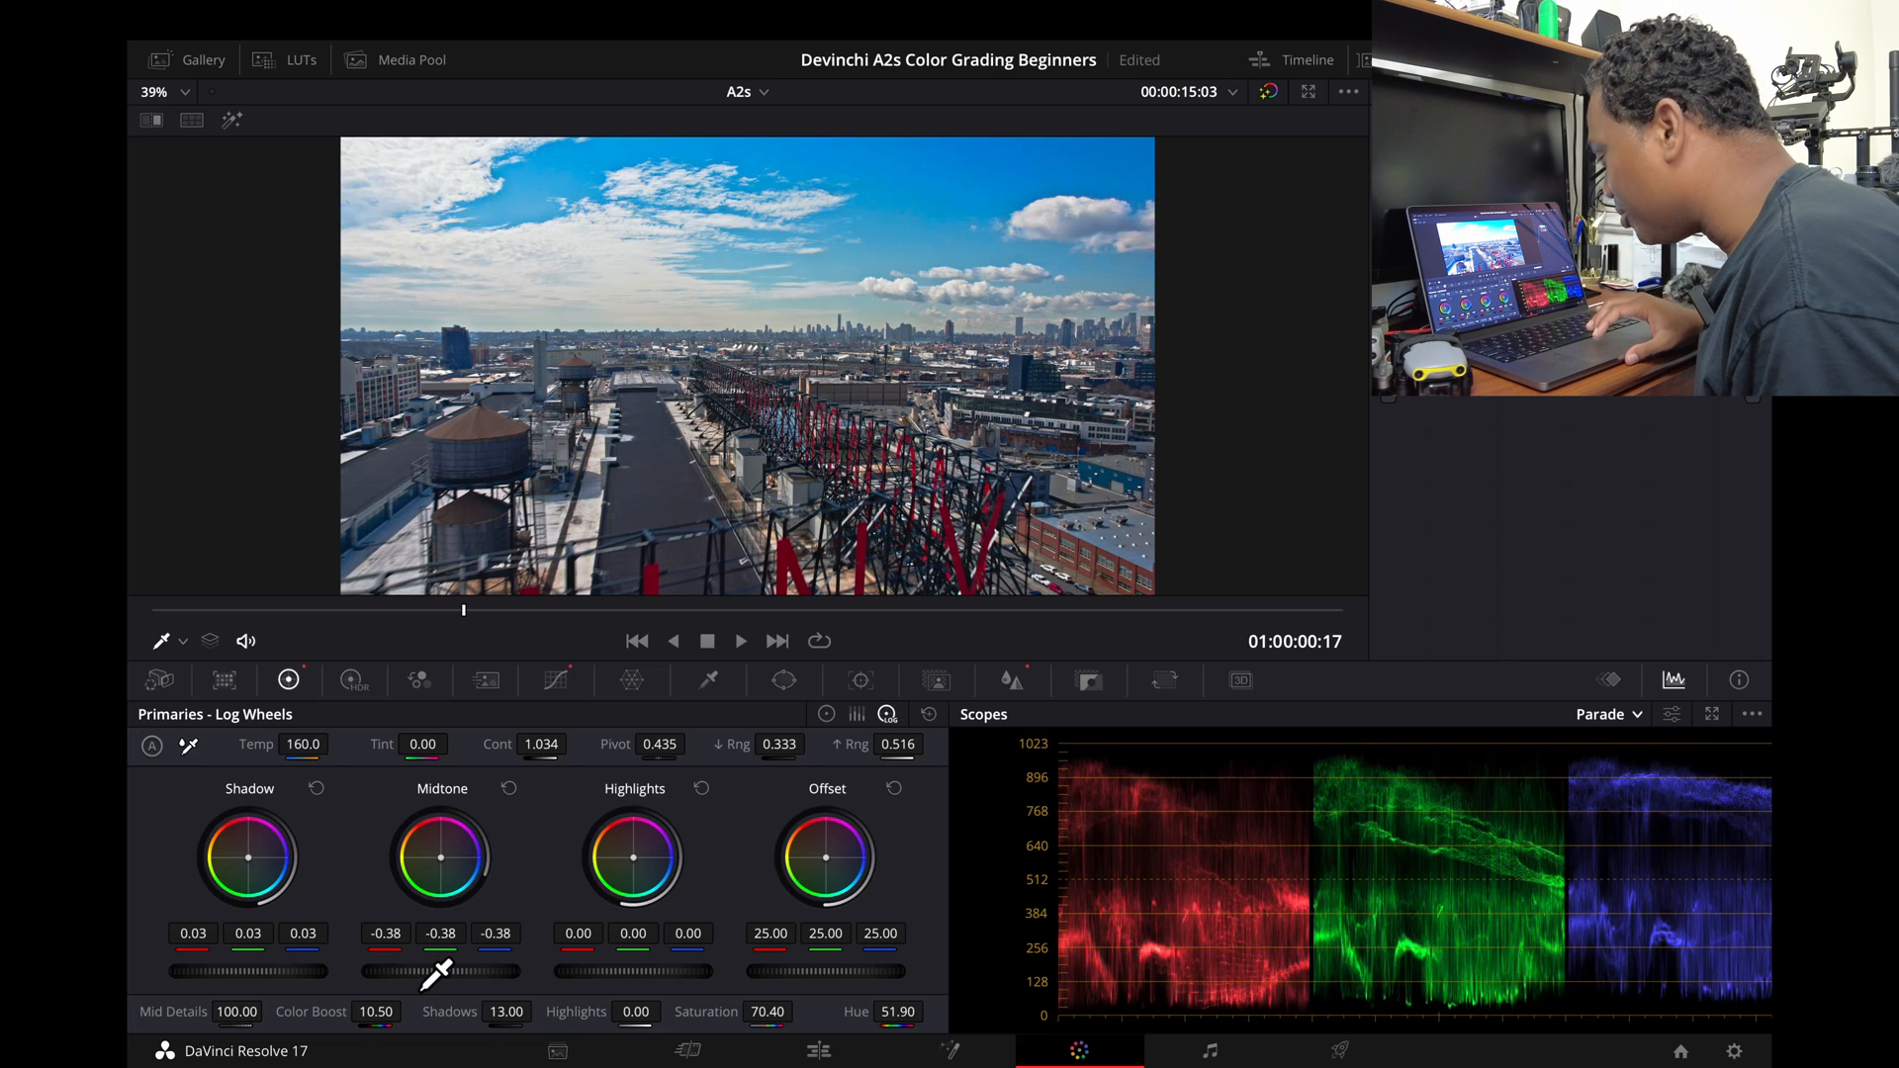
left_click_drag(255, 976, 231, 975)
left_click_drag(248, 971, 239, 972)
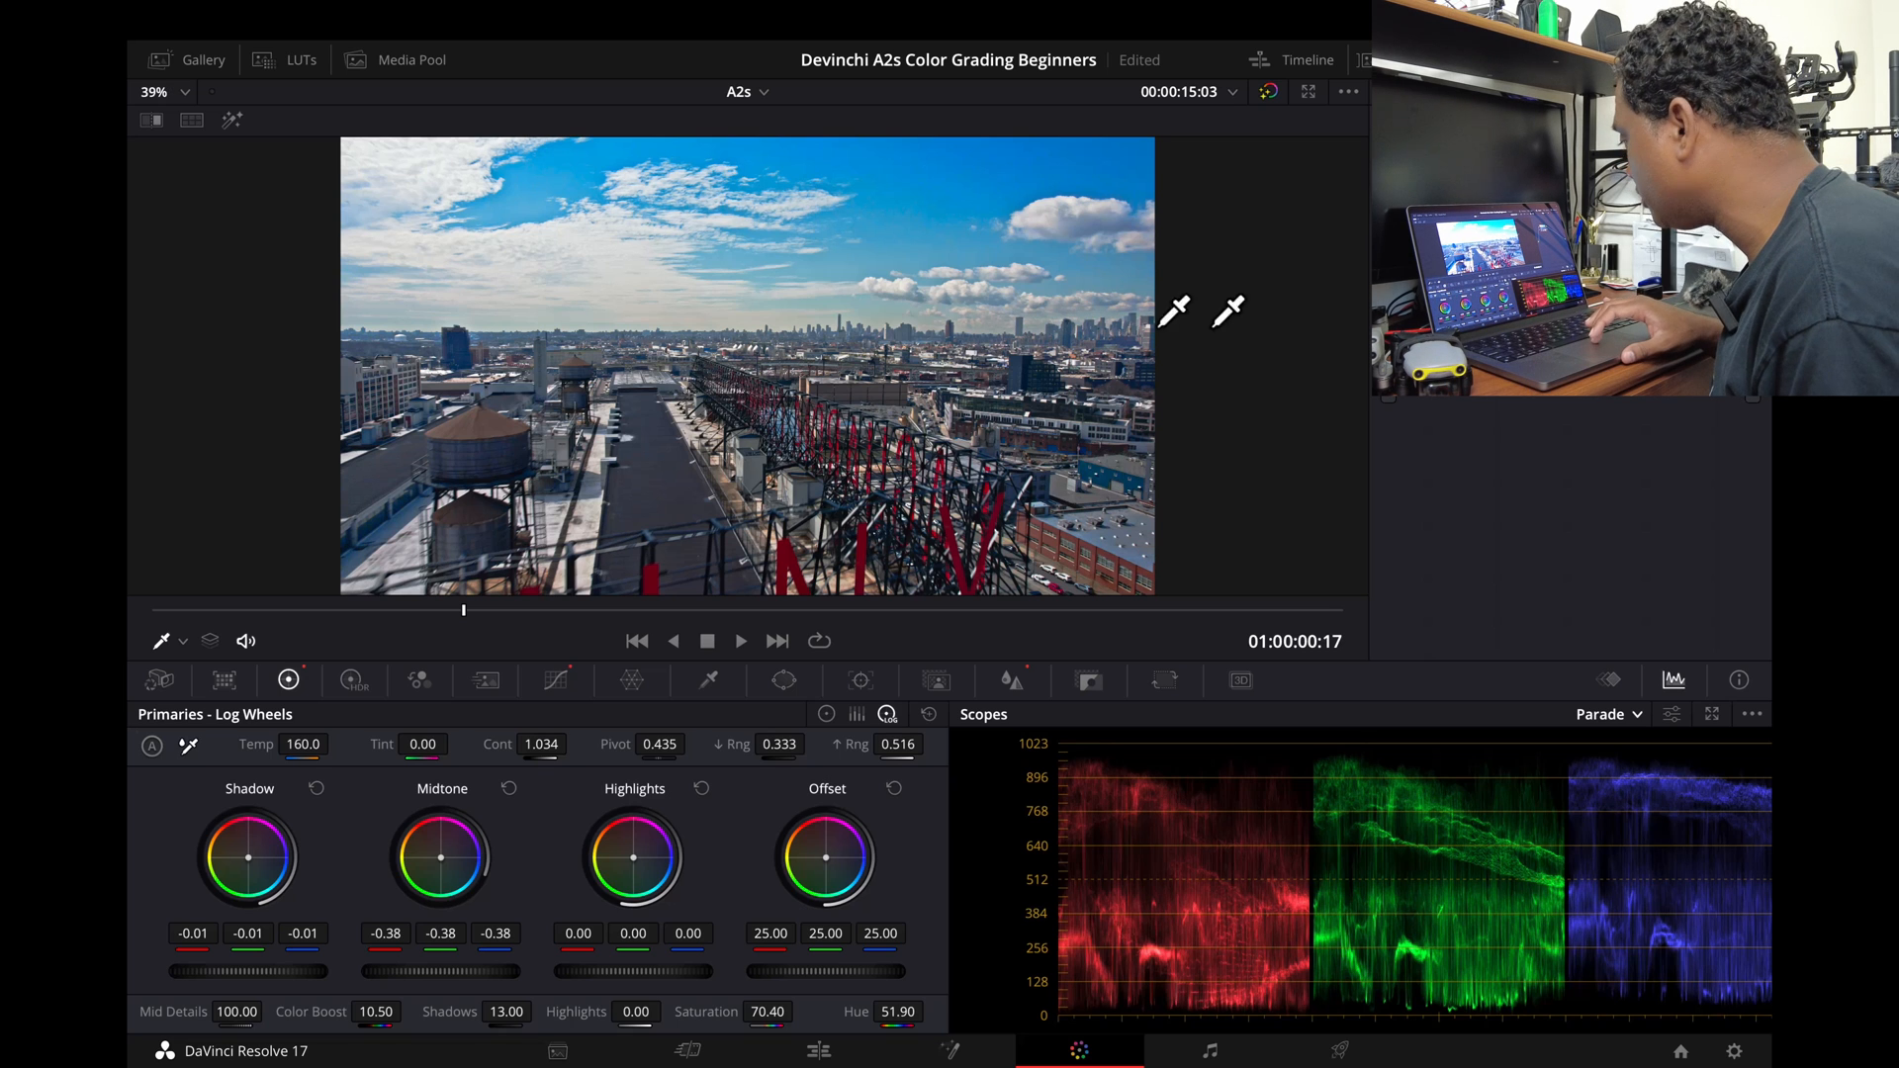
Show the clip thumbnails and switch between clips 01 and 02 to compare their grades
mouse_move(1324, 6)
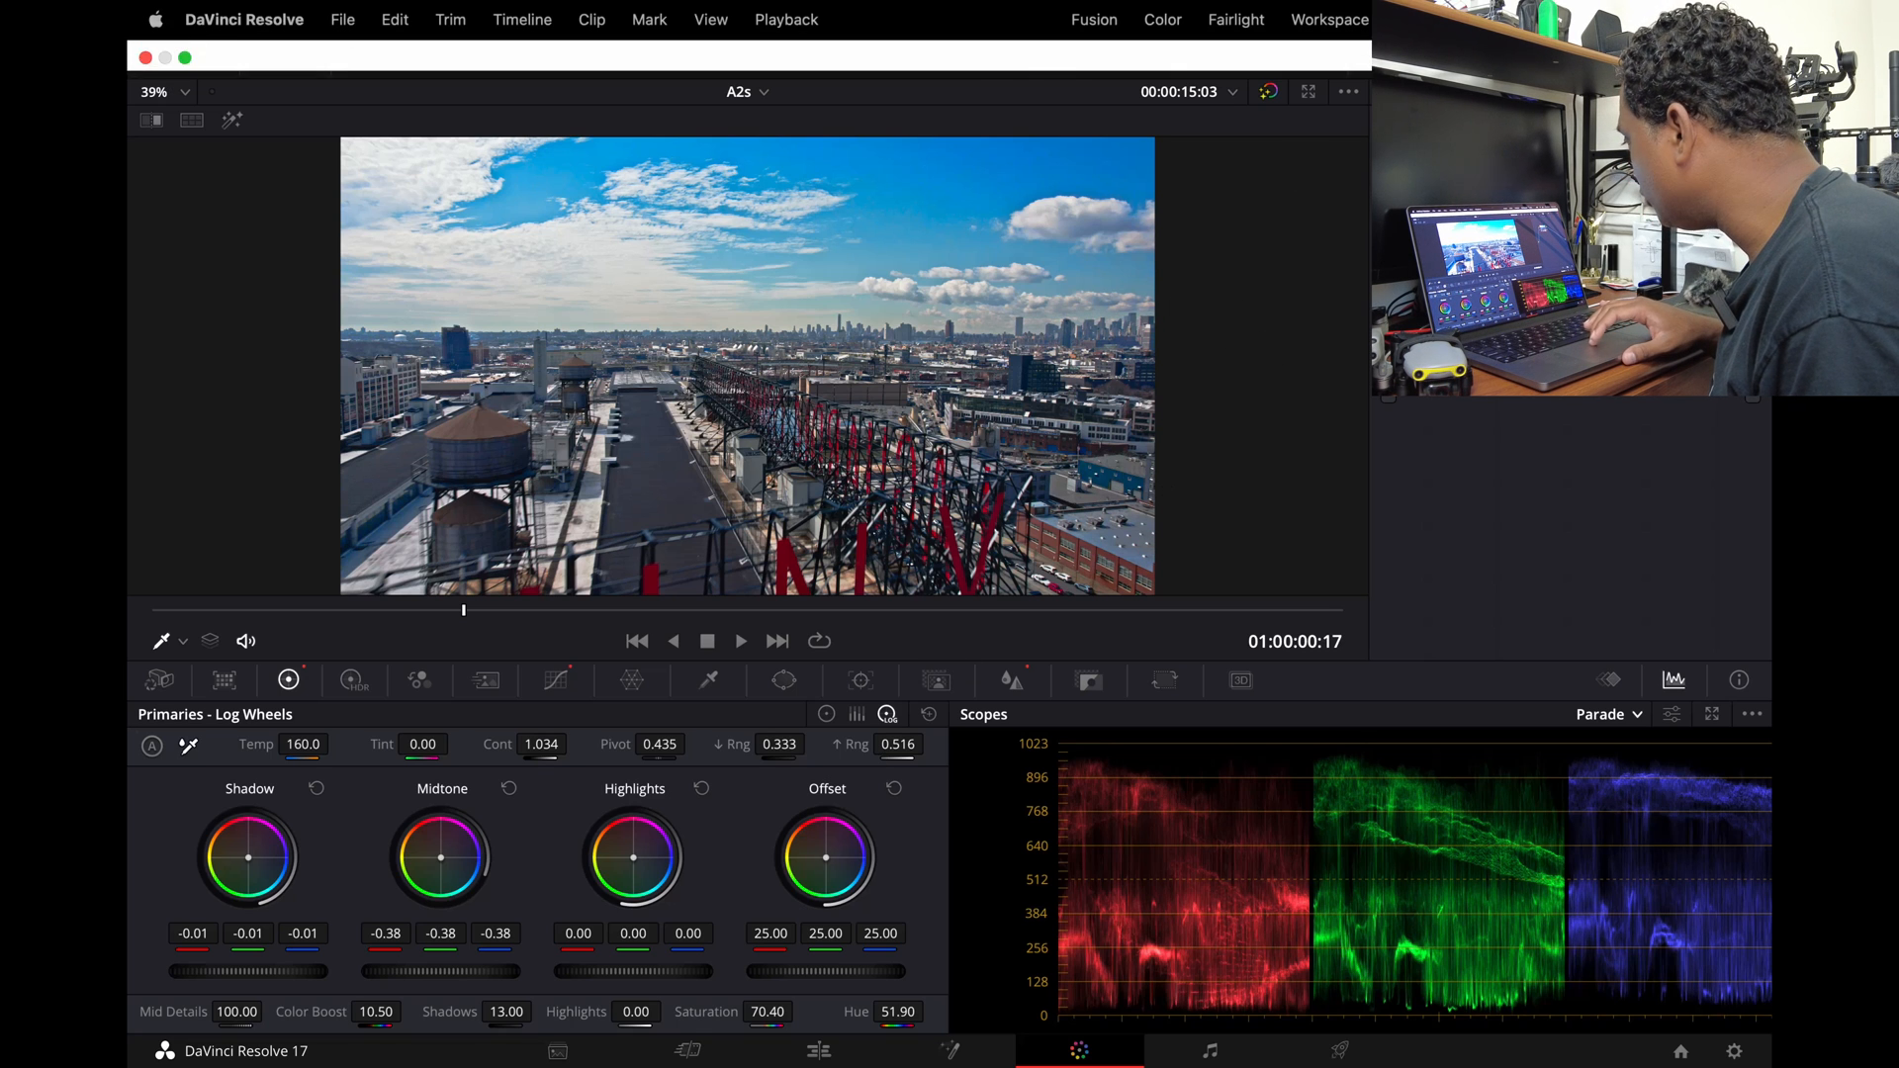
left_click(1370, 60)
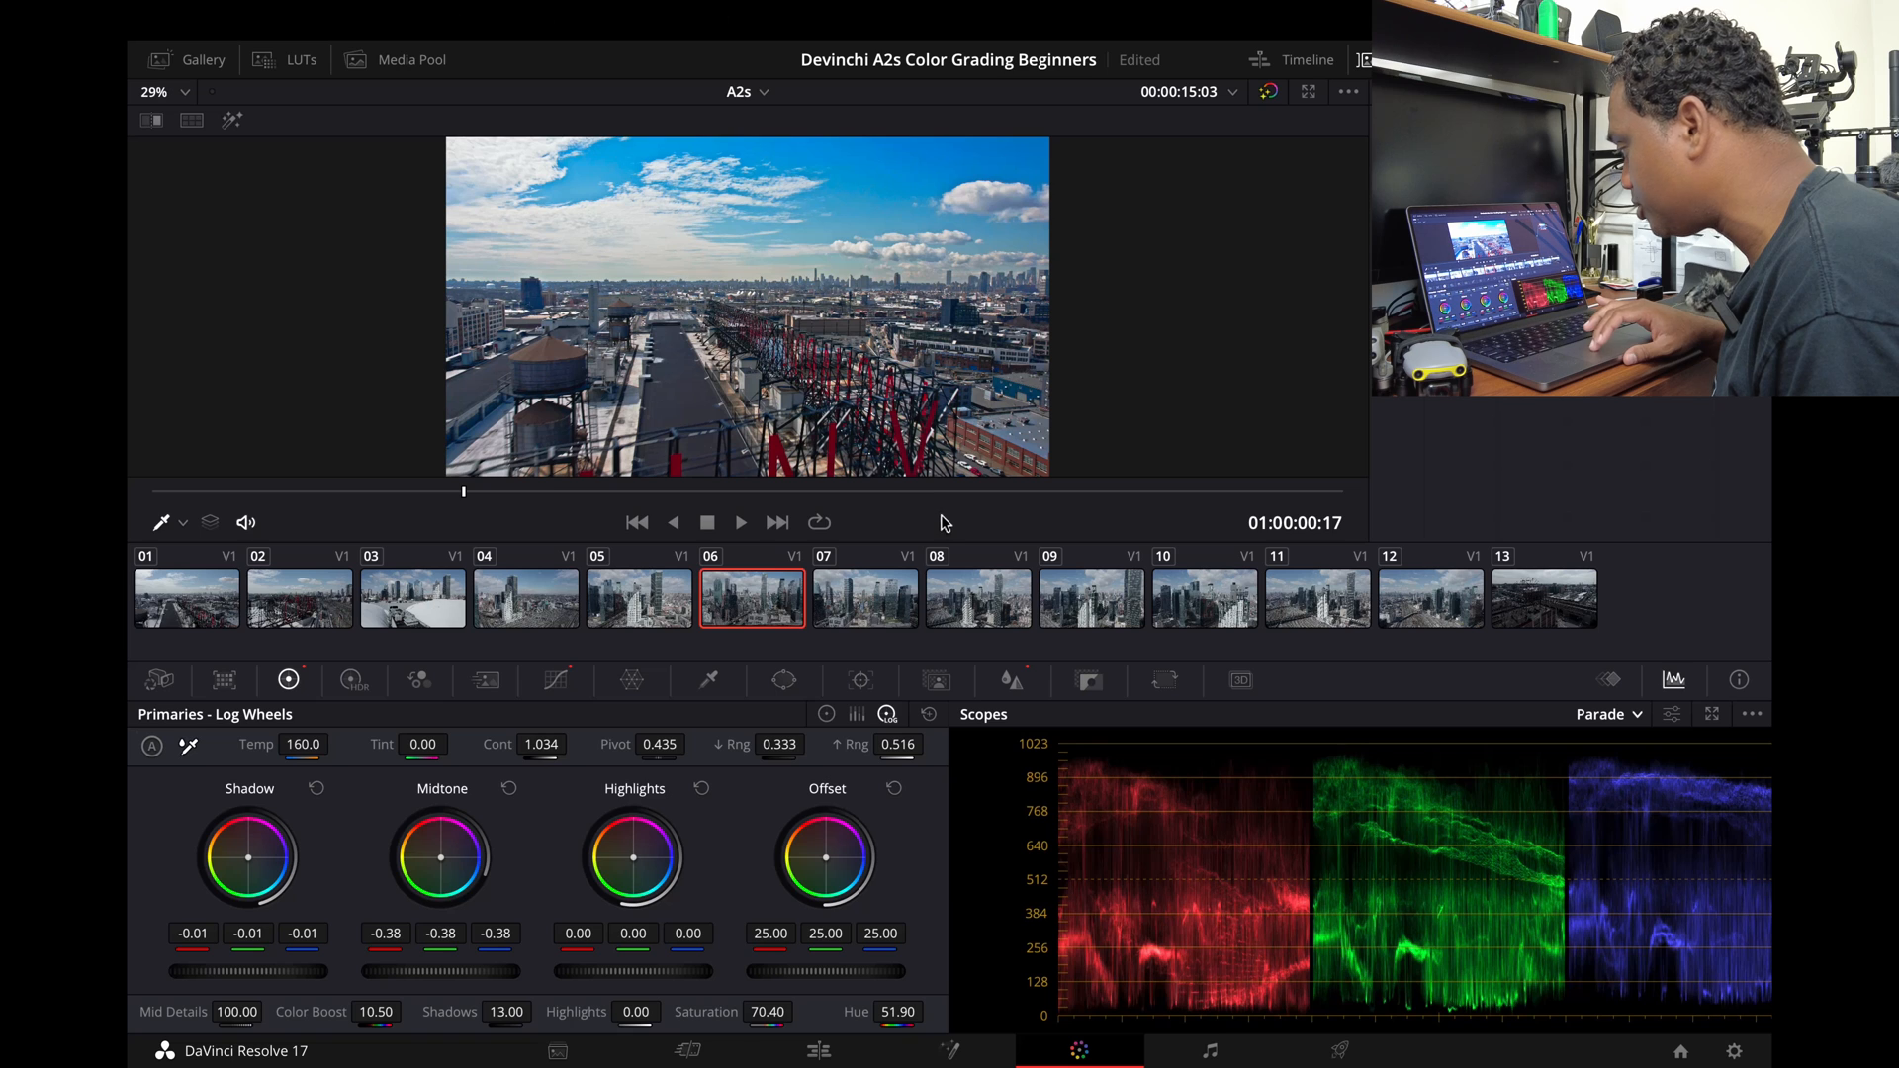
left_click(204, 611)
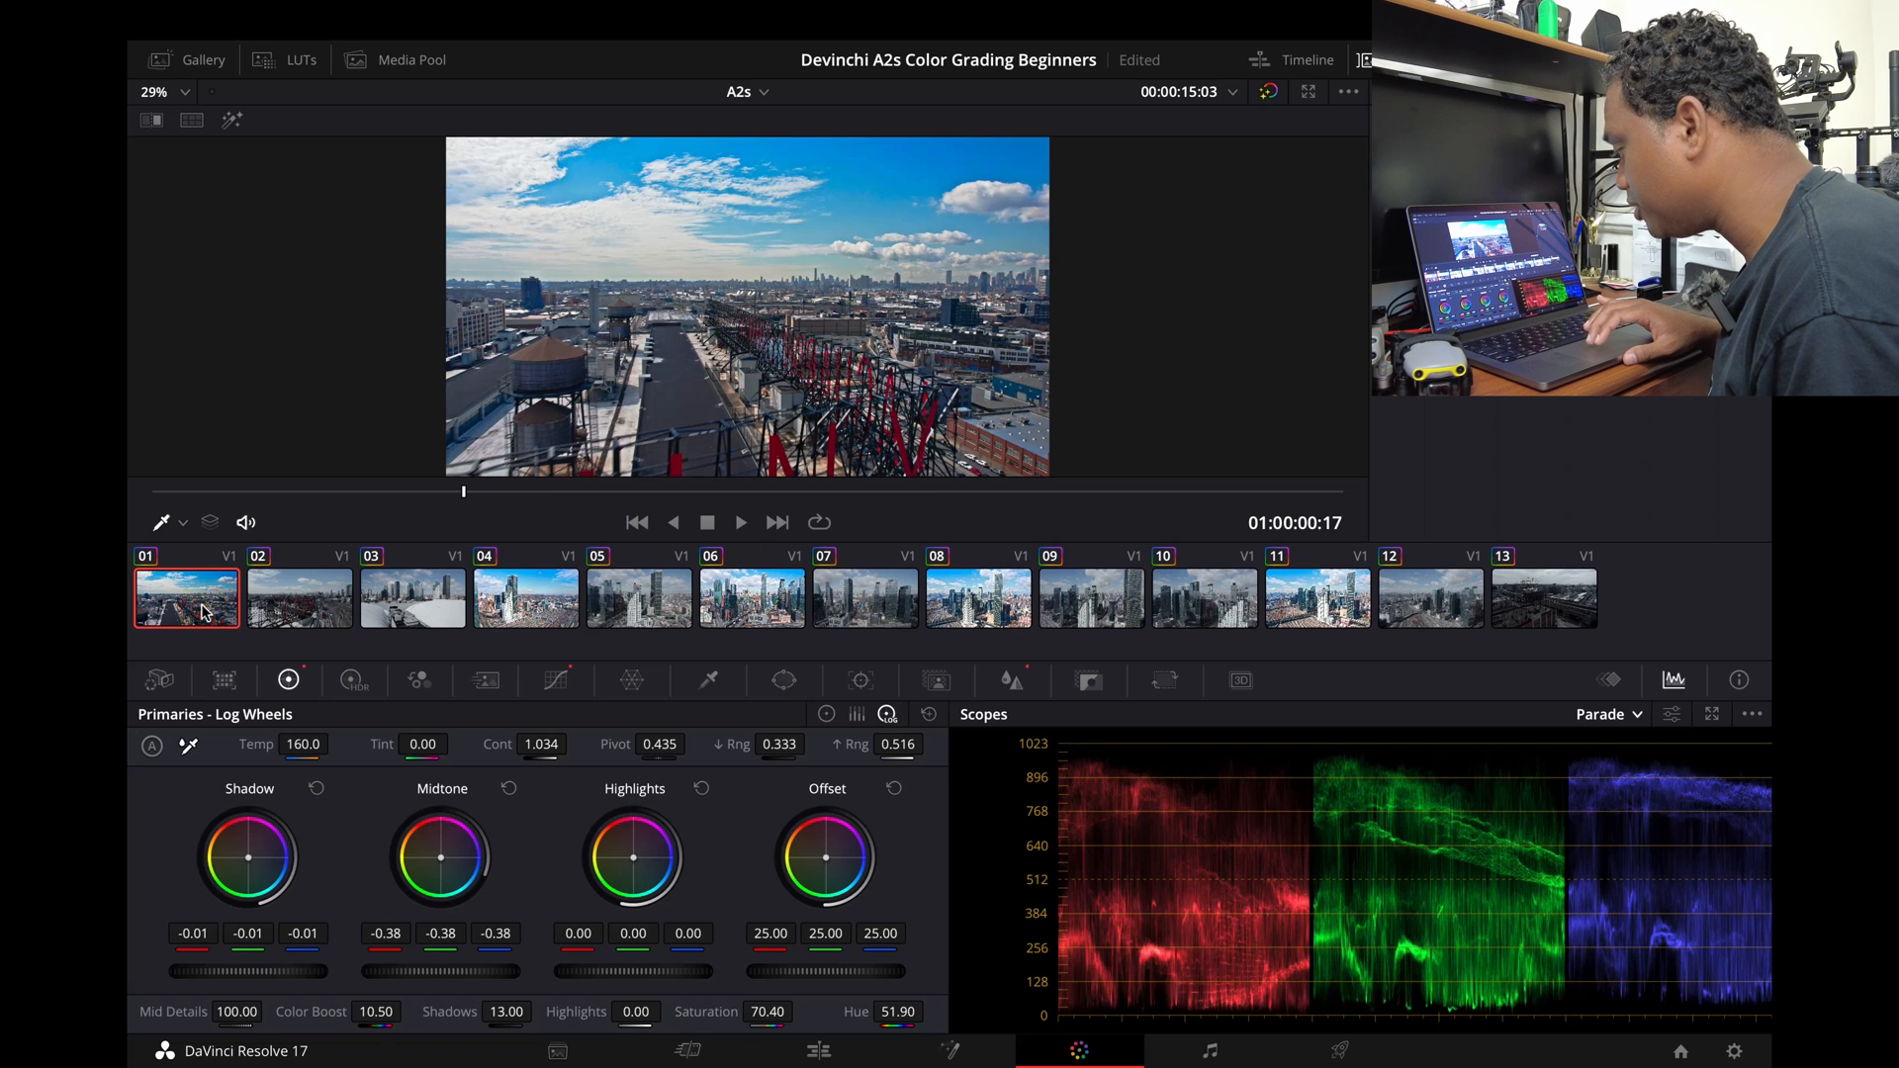
left_click(281, 607)
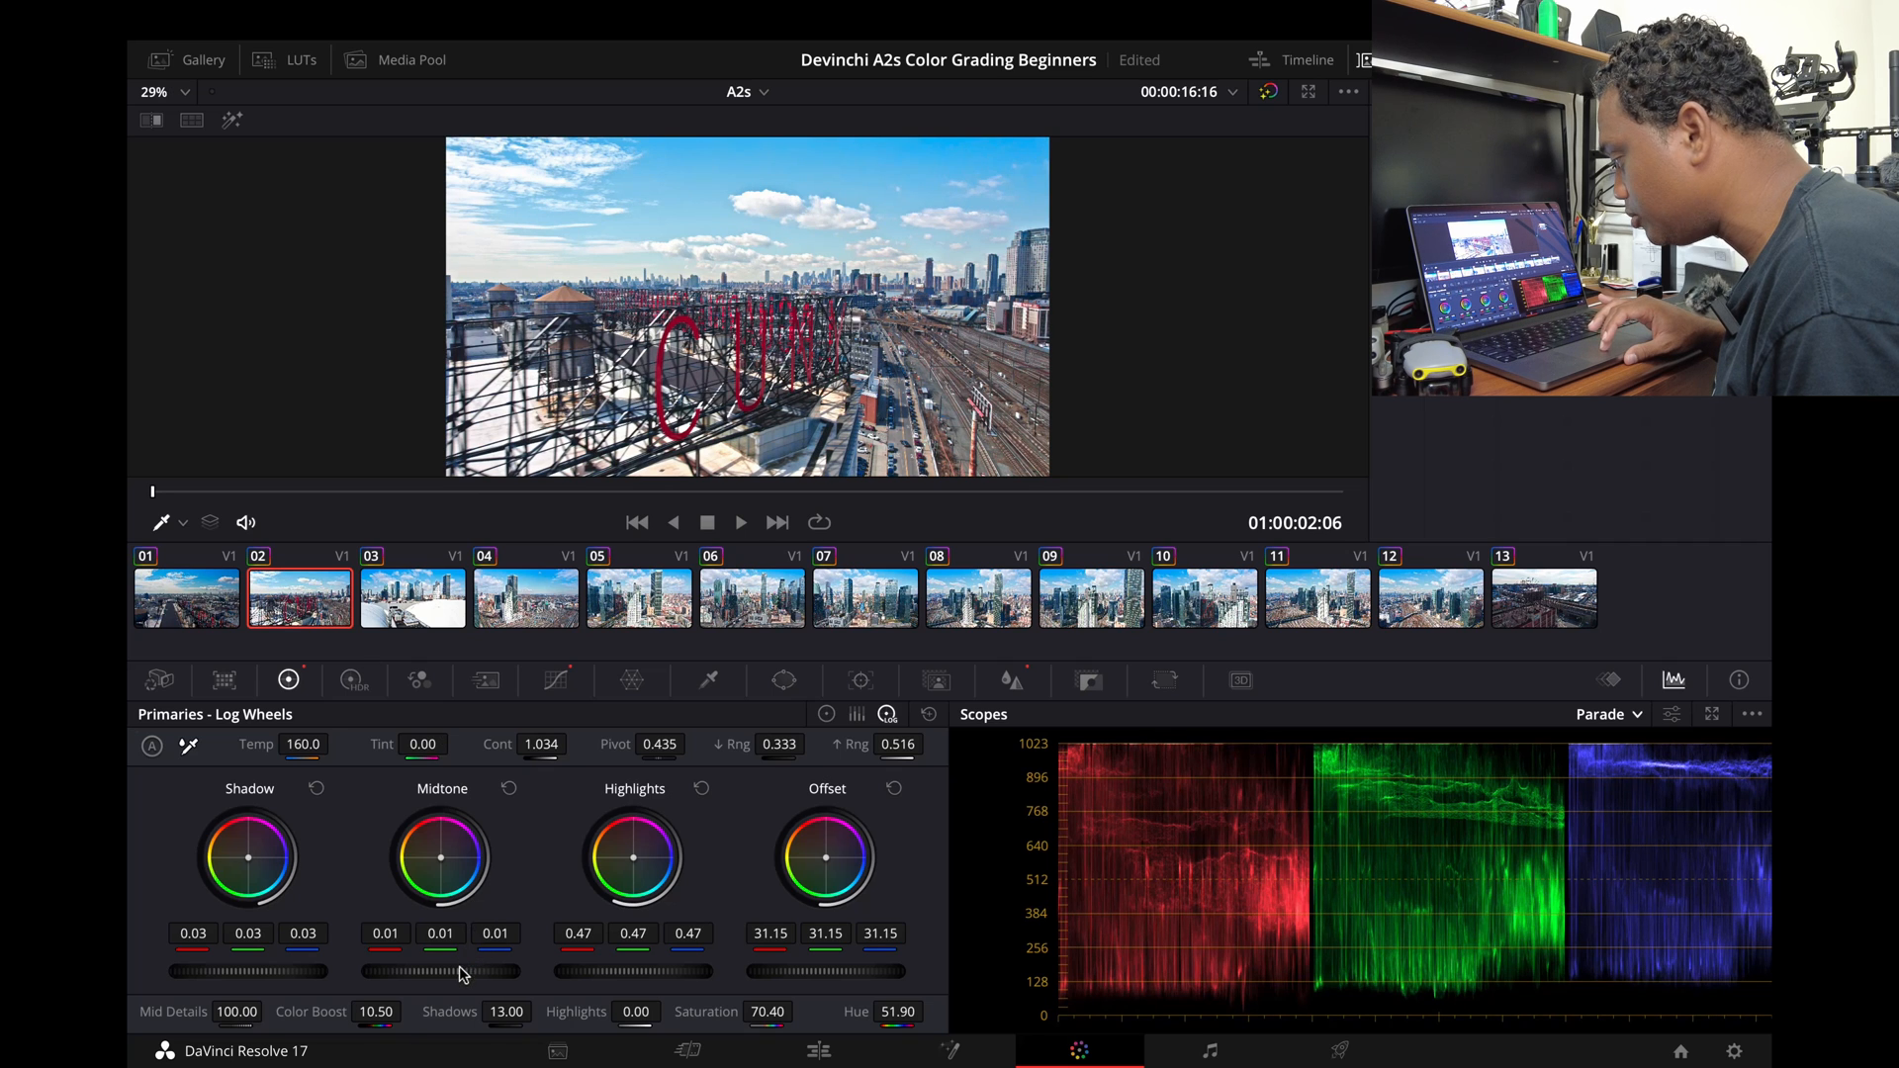
left_click(184, 606)
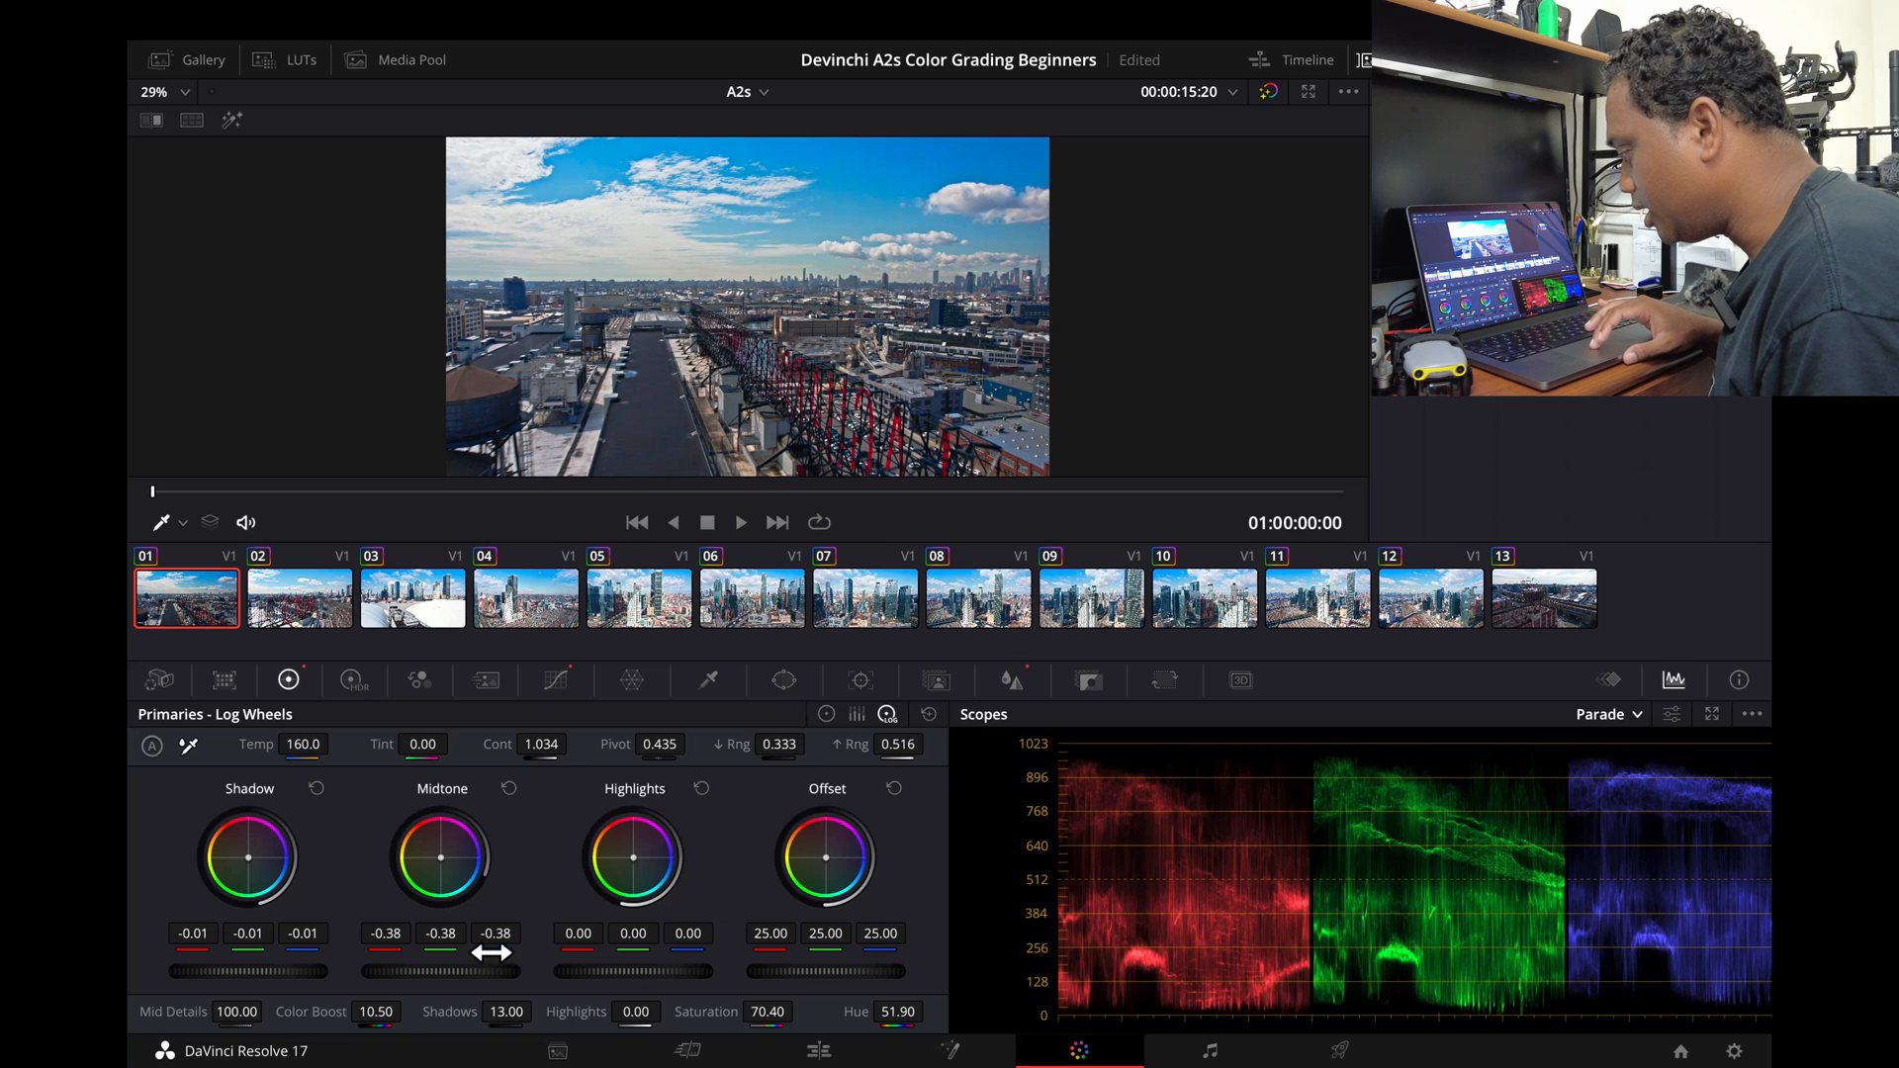
Set the Midtone of clip 02 to -0.31
left_click(294, 588)
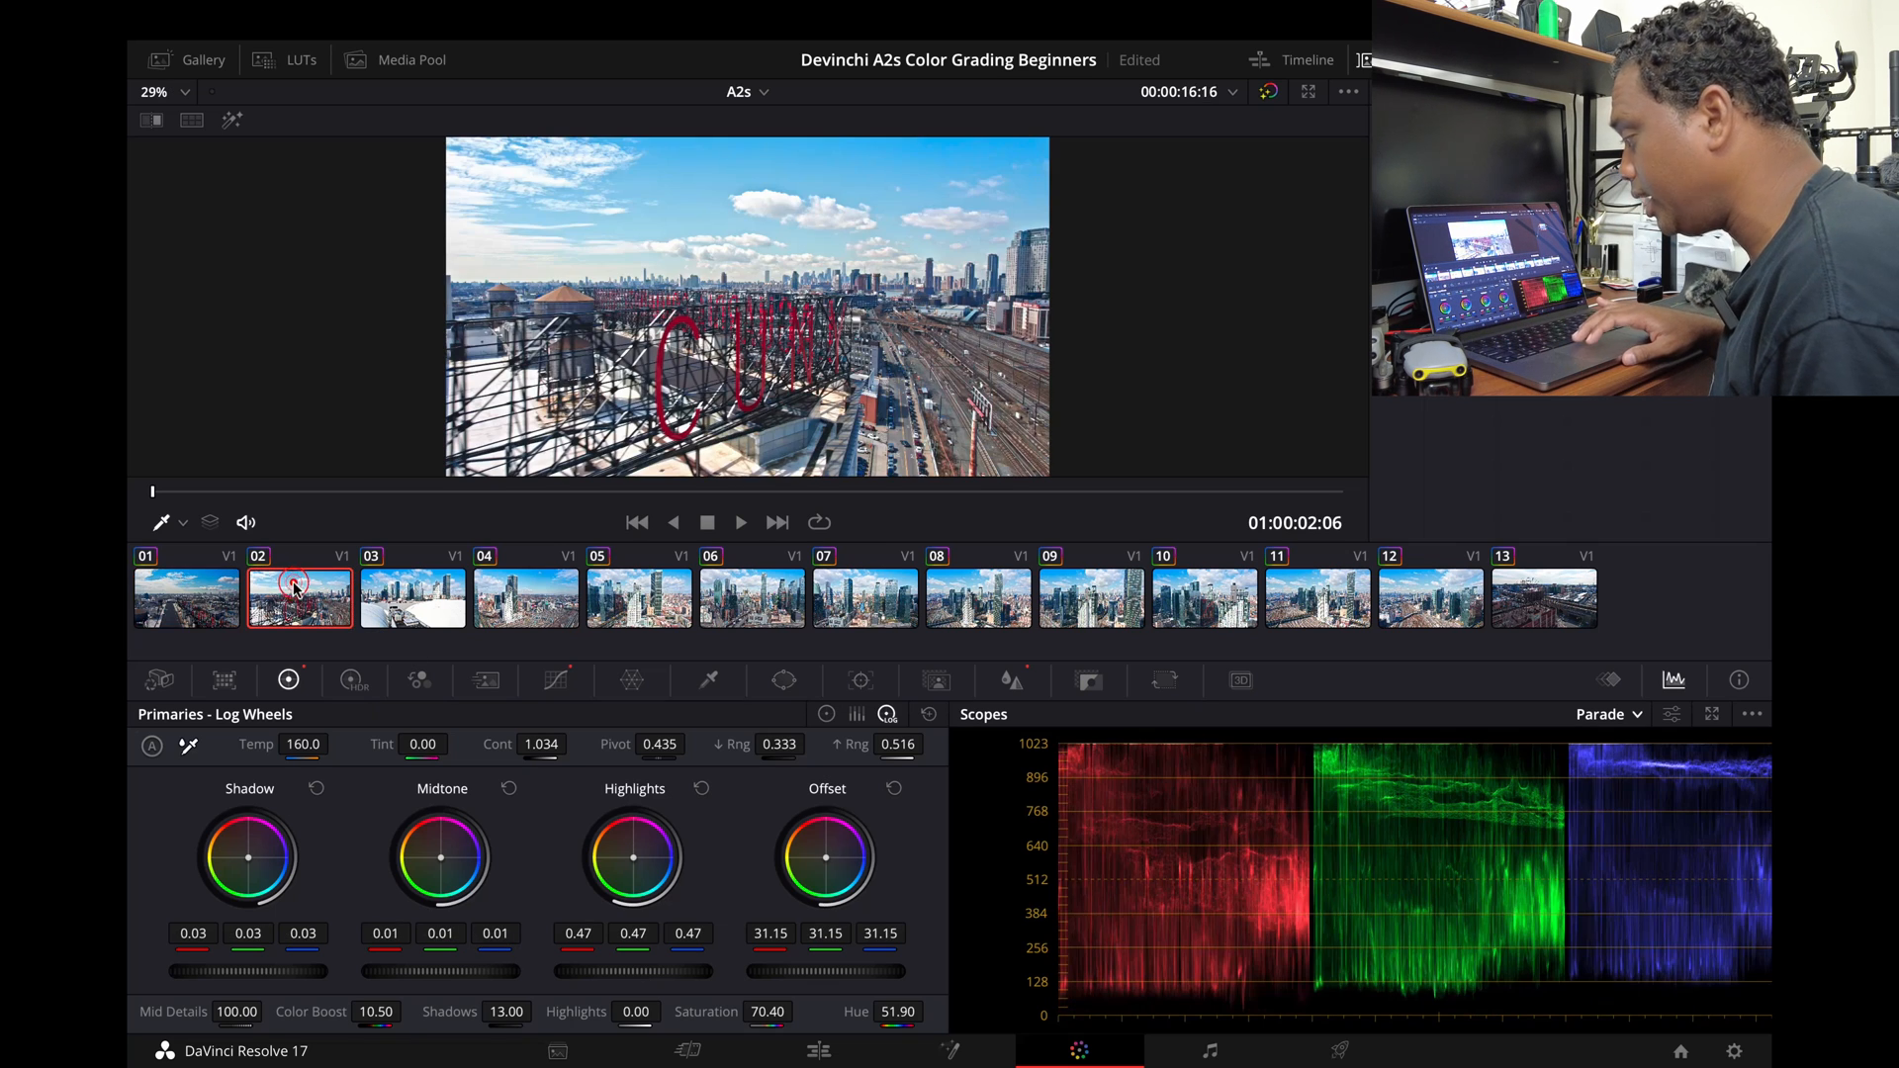
left_click_drag(452, 971, 394, 971)
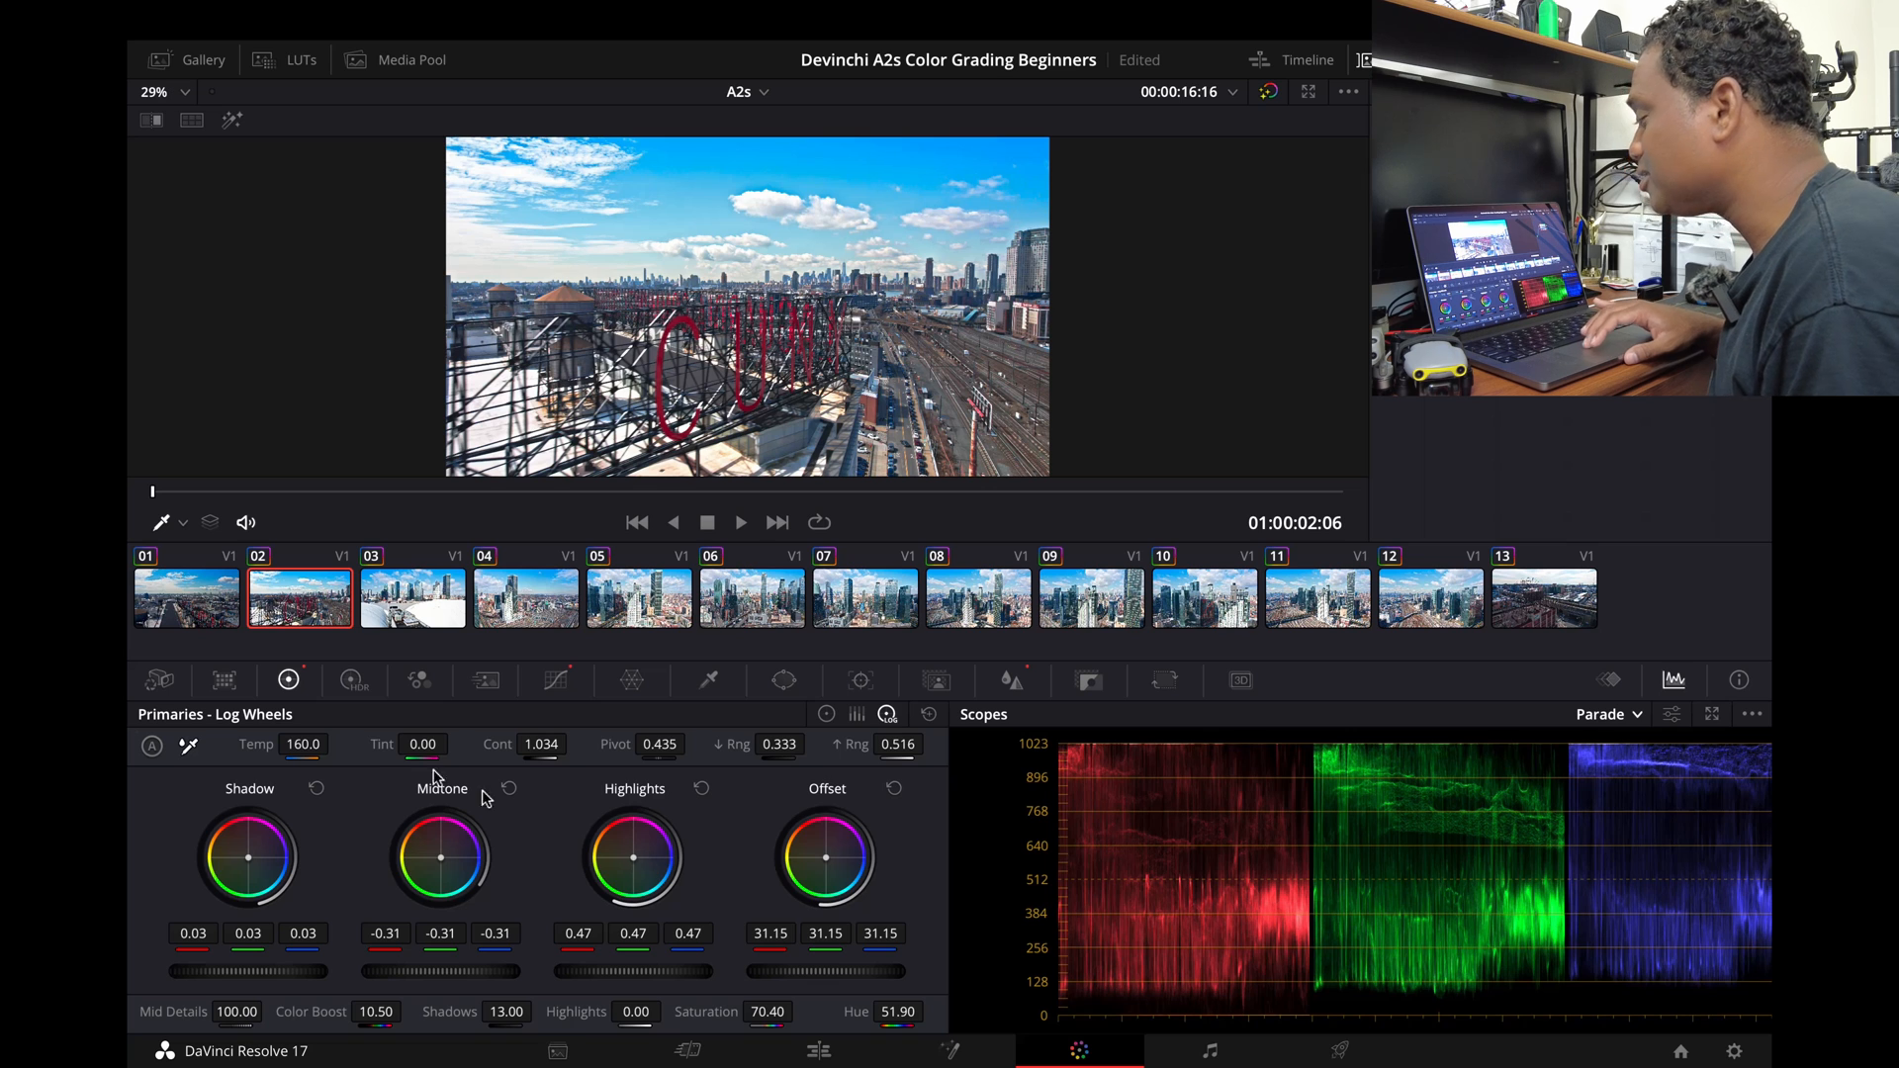
Return to the Edit page and copy the adjusted DJI_0051.MP4 timeline clip
left_click(818, 1051)
left_click(504, 875)
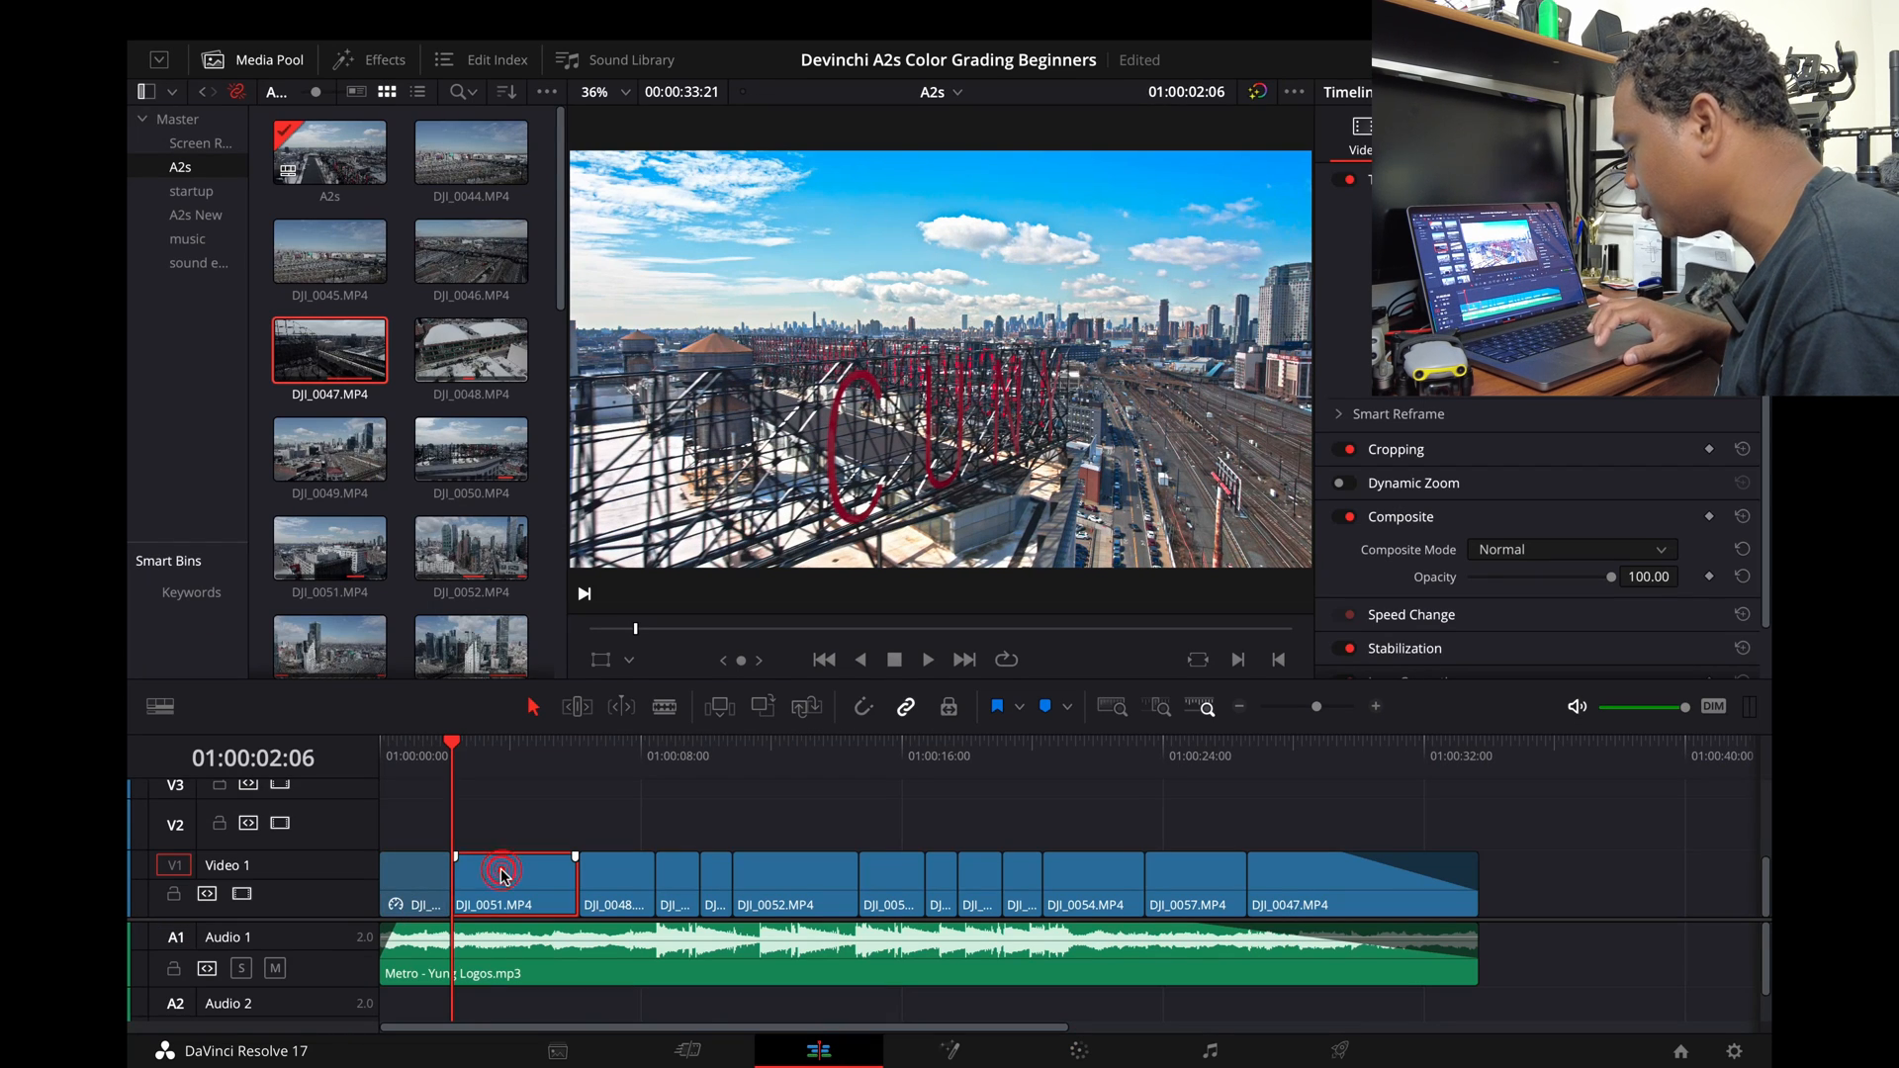
right_click(504, 876)
left_click(559, 226)
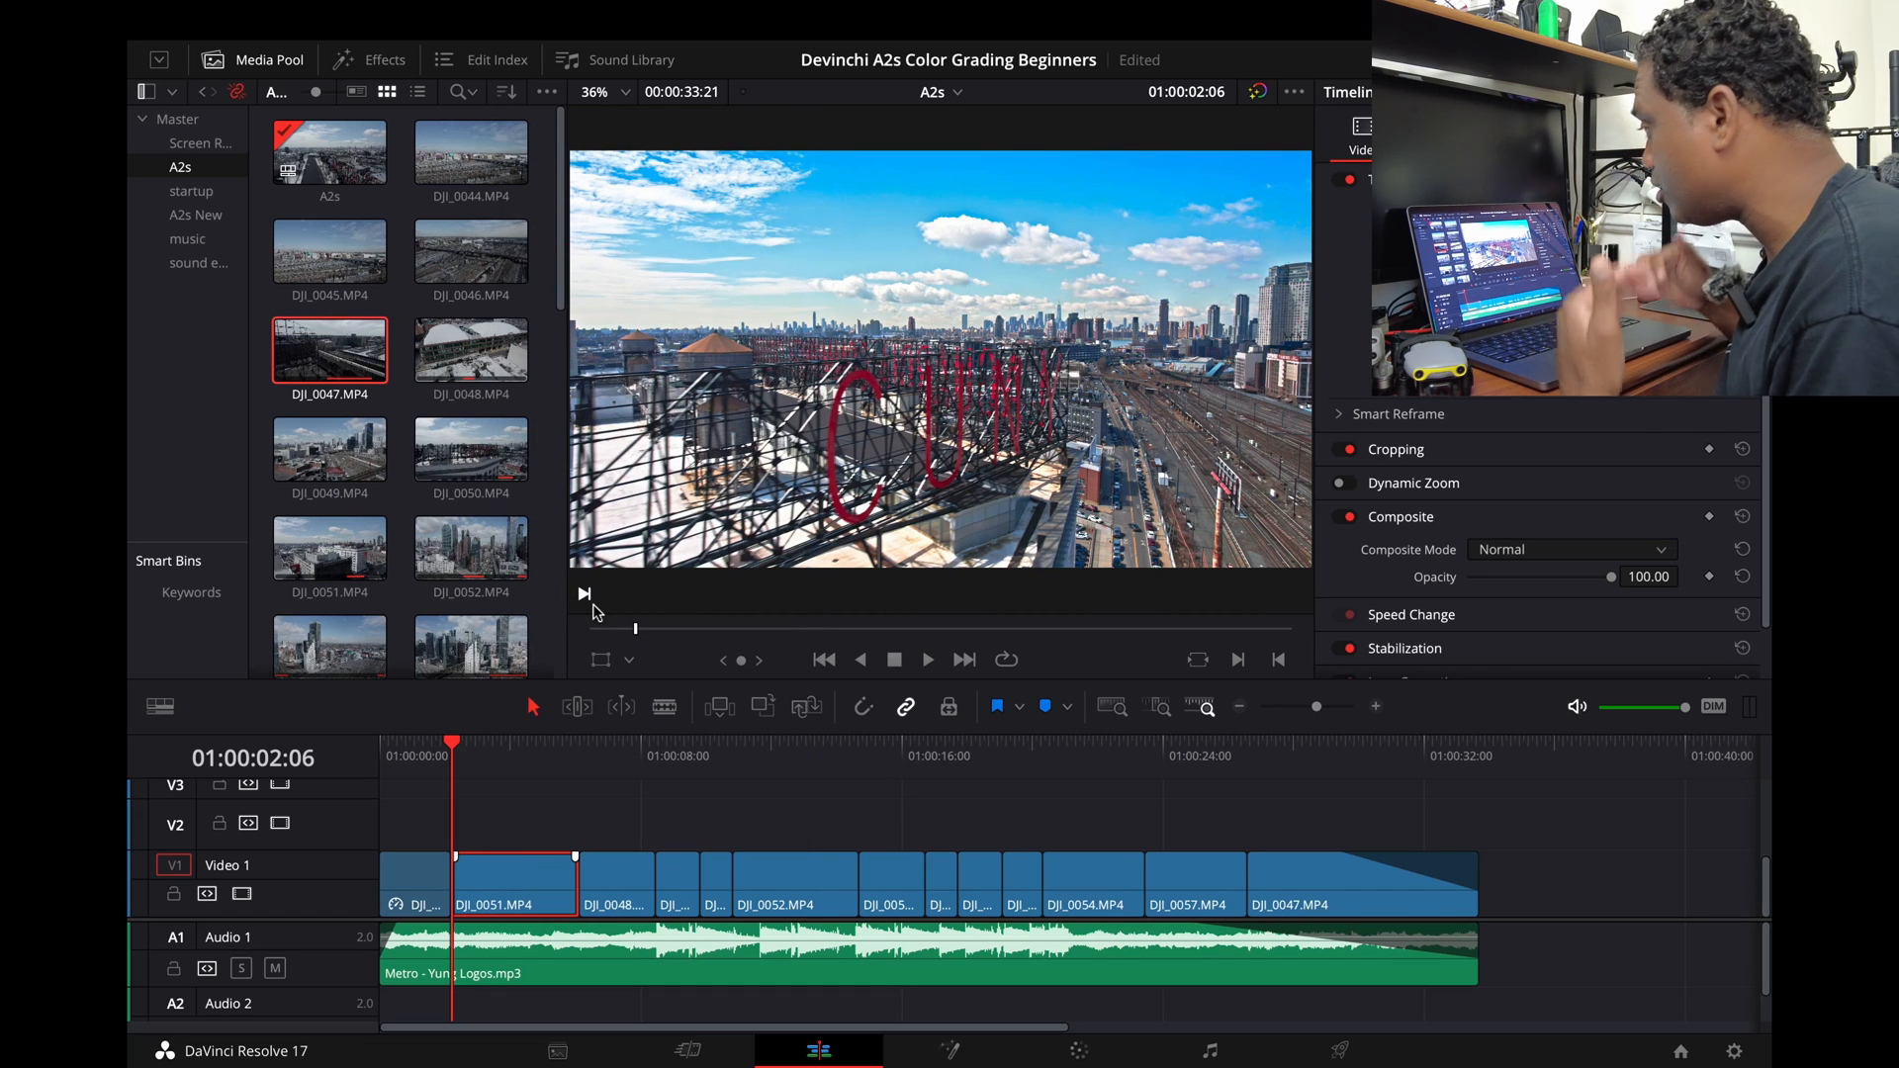
Paste the copied clip's Color Correction onto all the video clips, deselect them and check the DJI_0048 clip
left_click_drag(1519, 887, 358, 858)
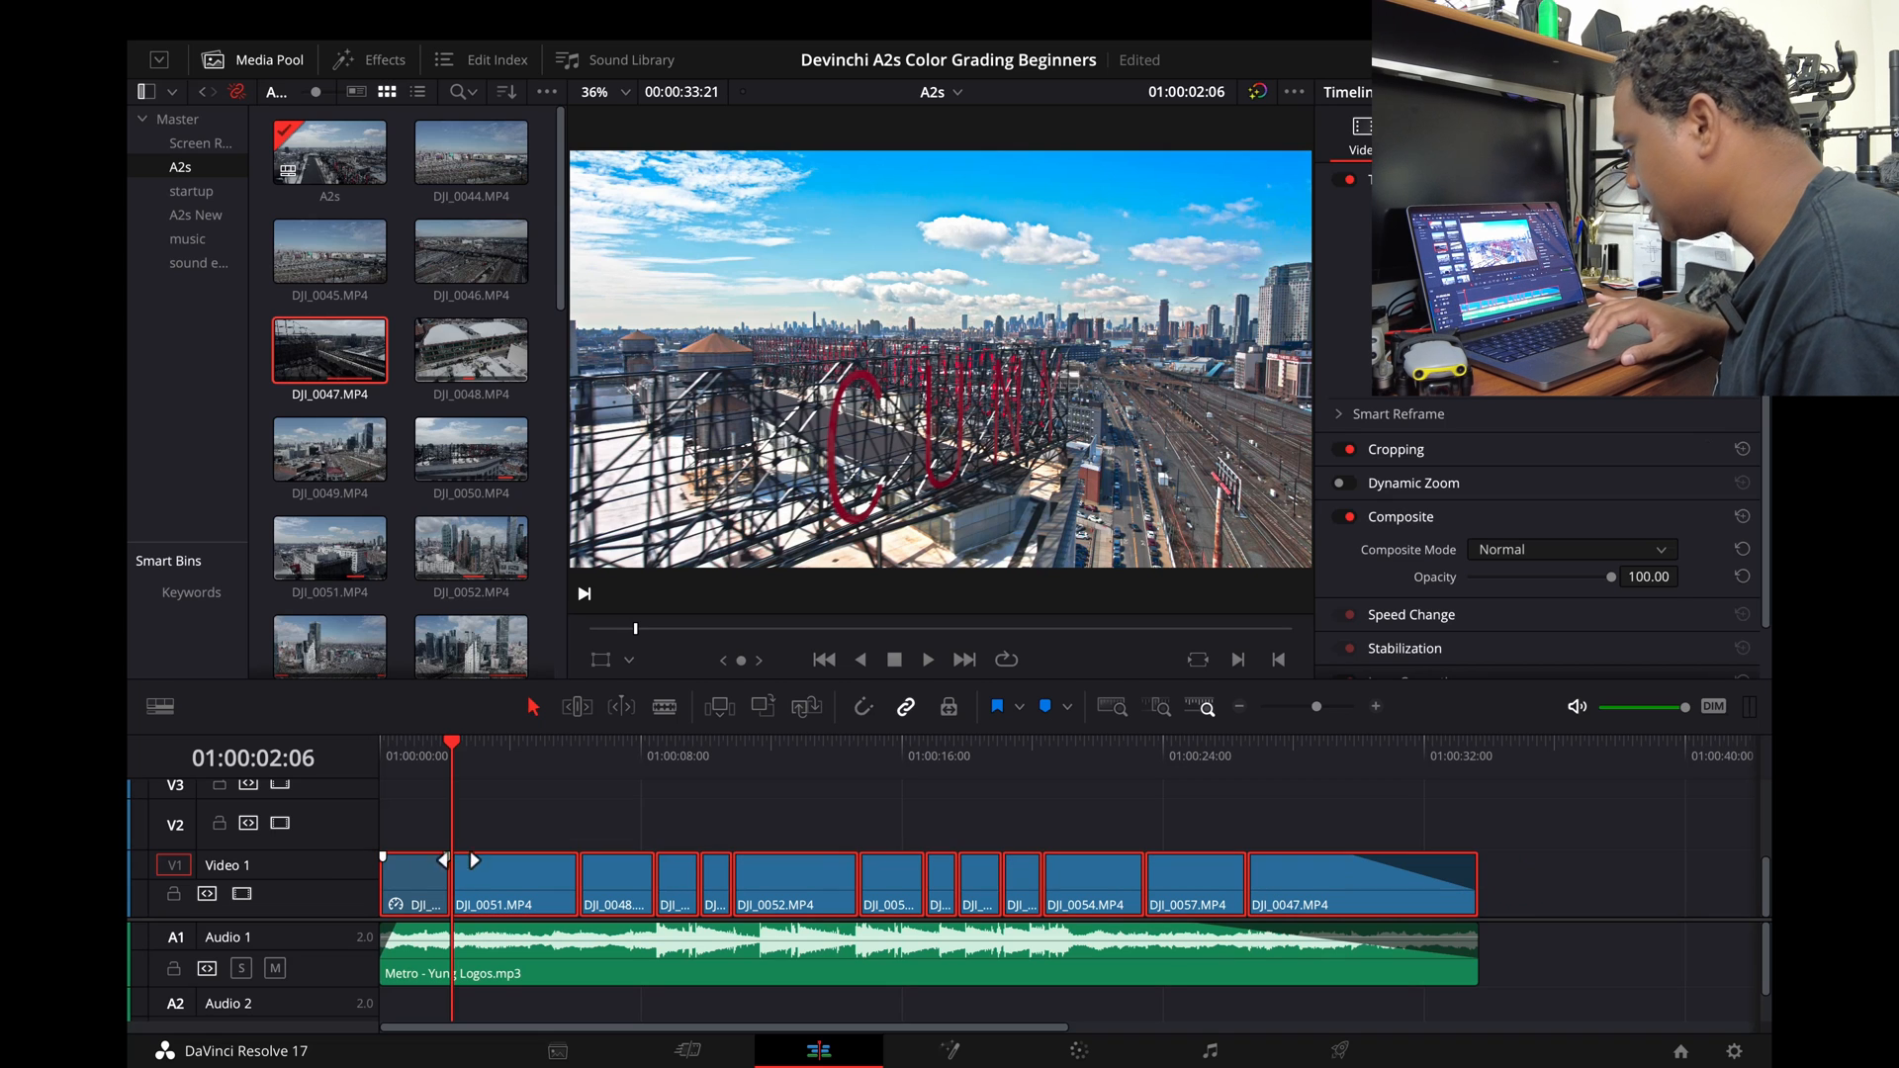
right_click(514, 891)
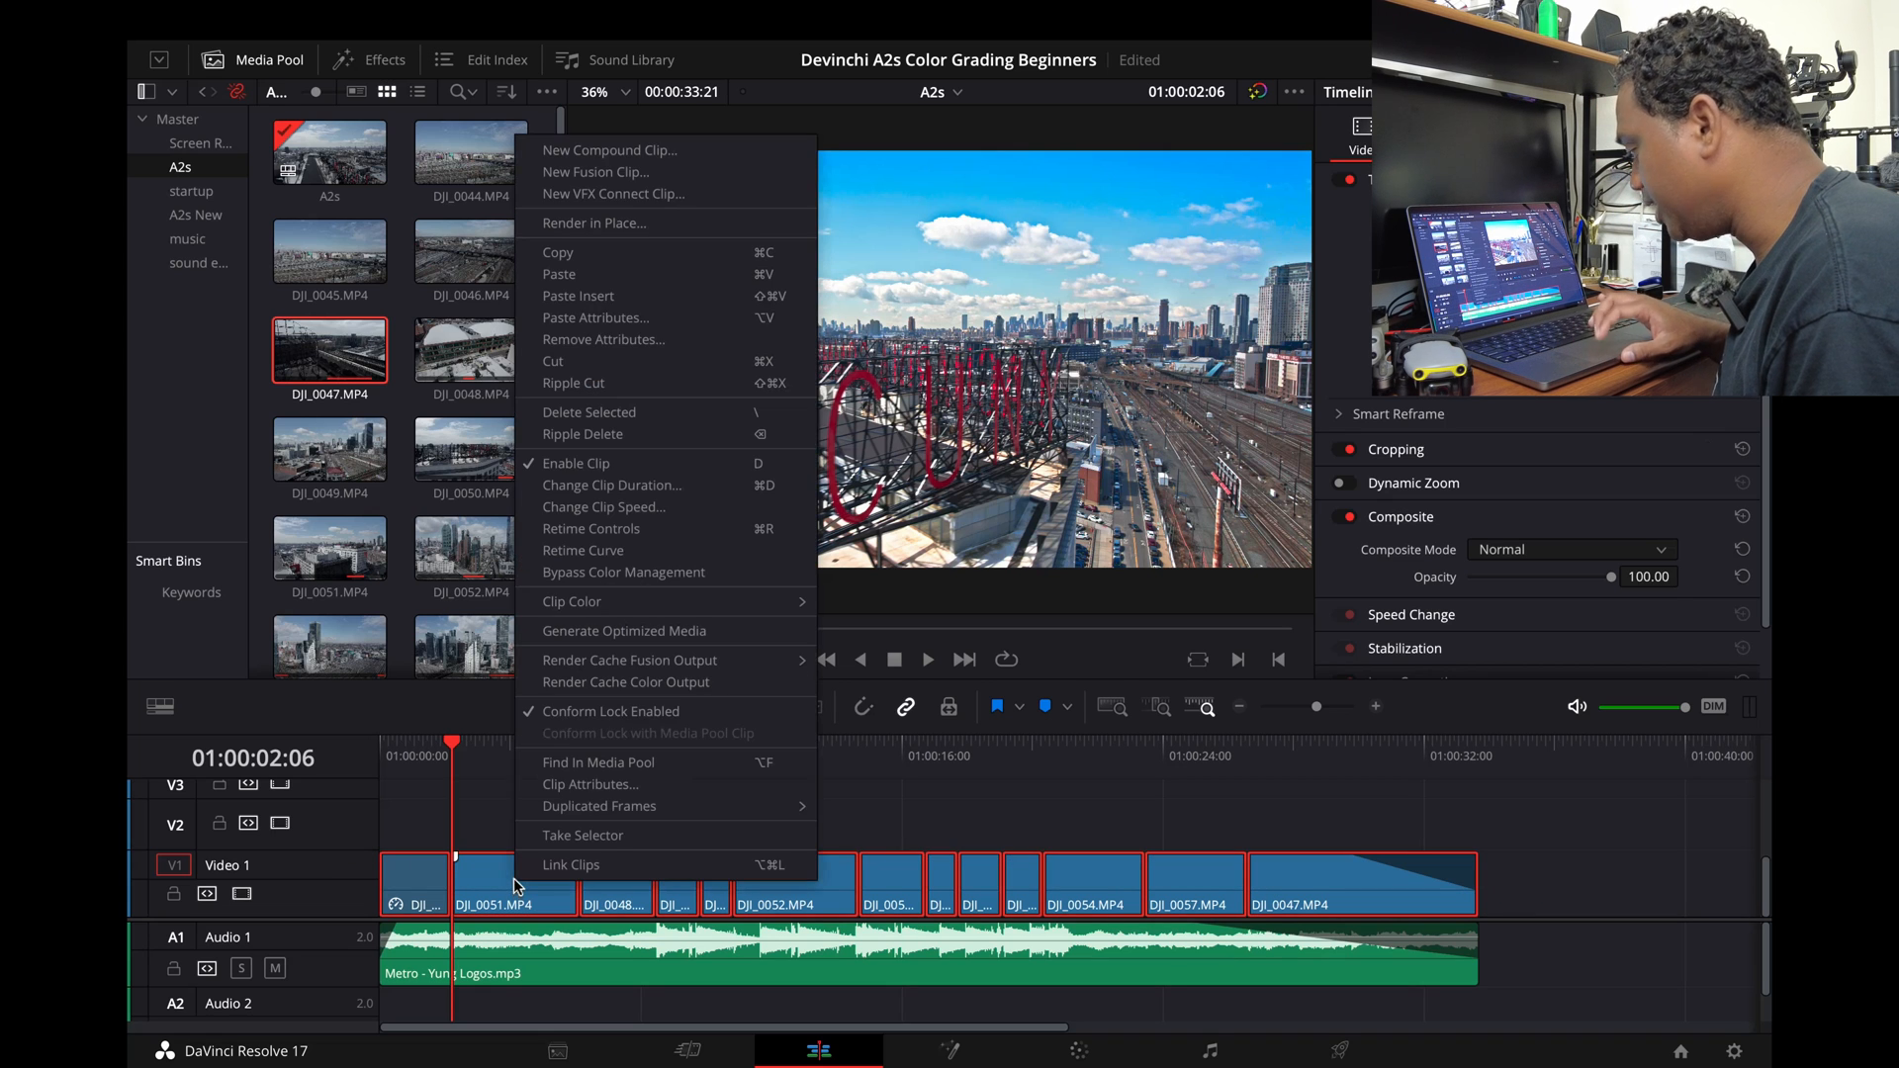
left_click(644, 327)
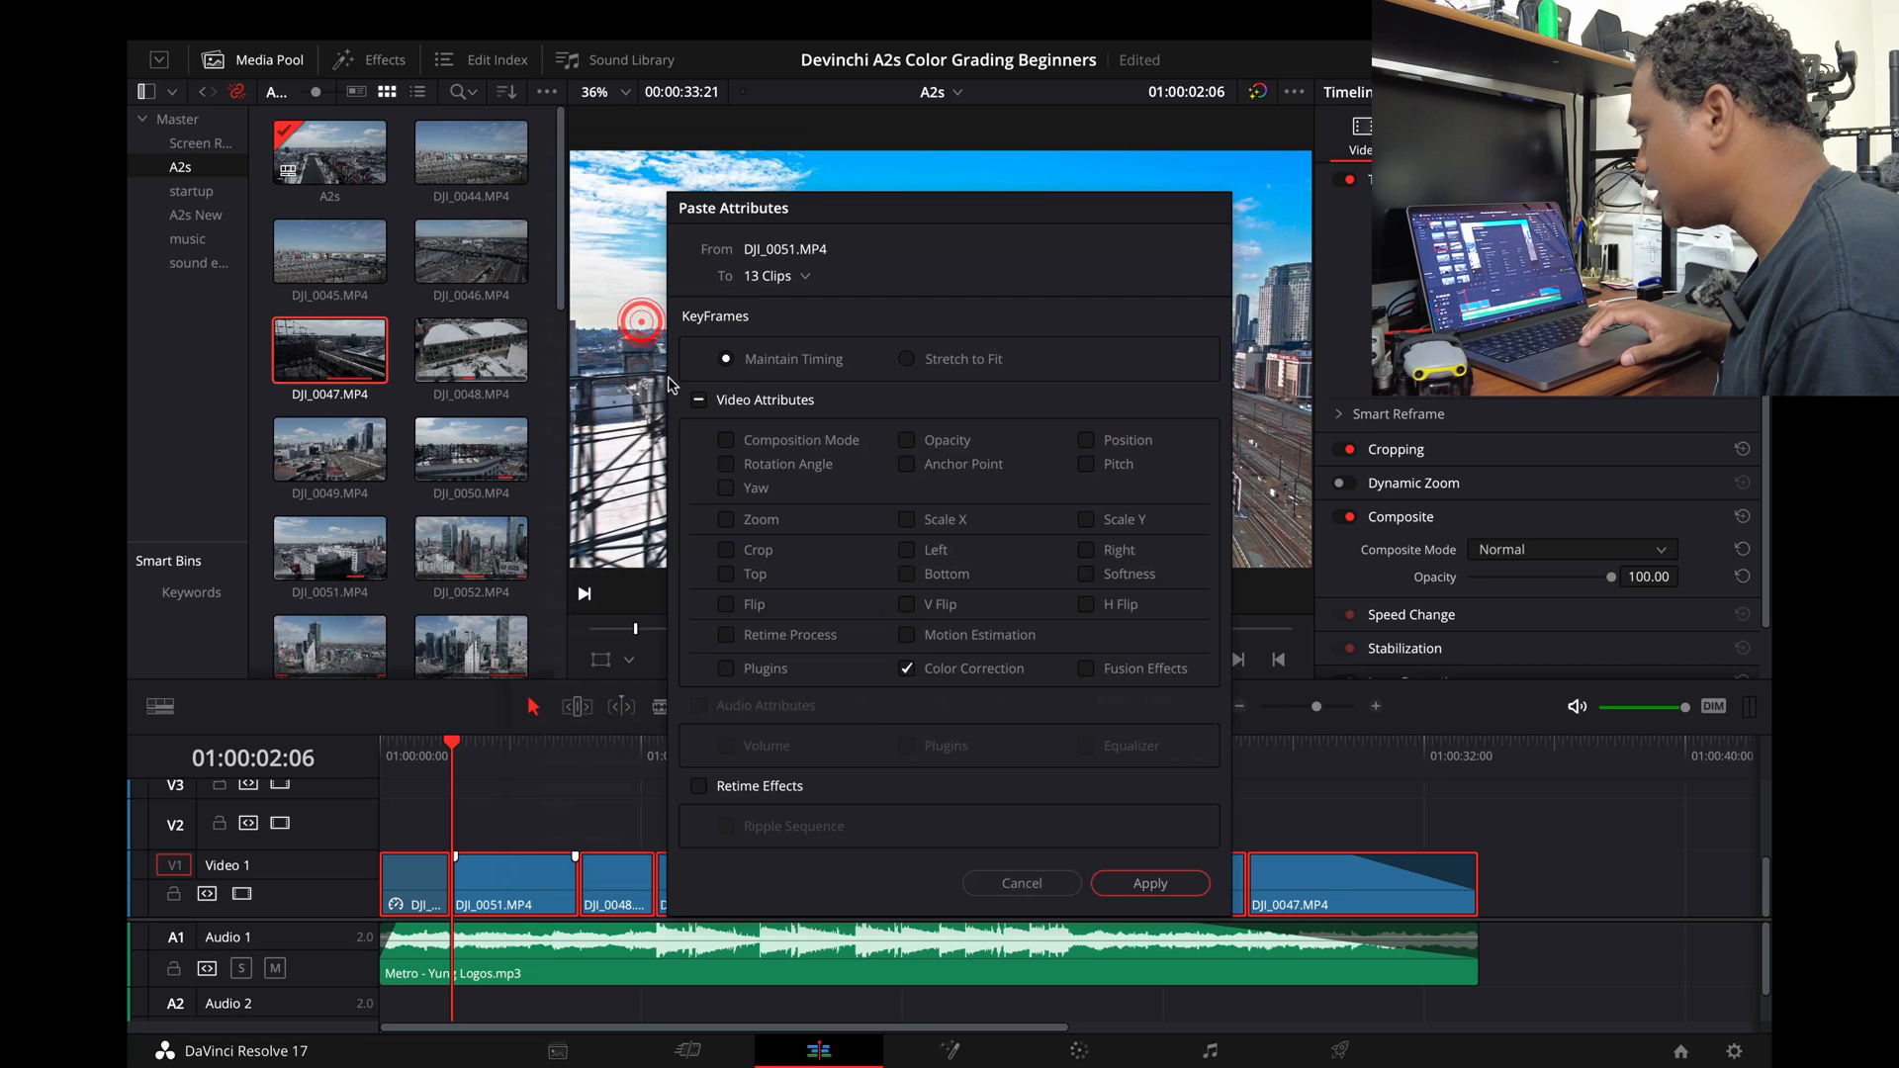
left_click(907, 668)
left_click(1131, 880)
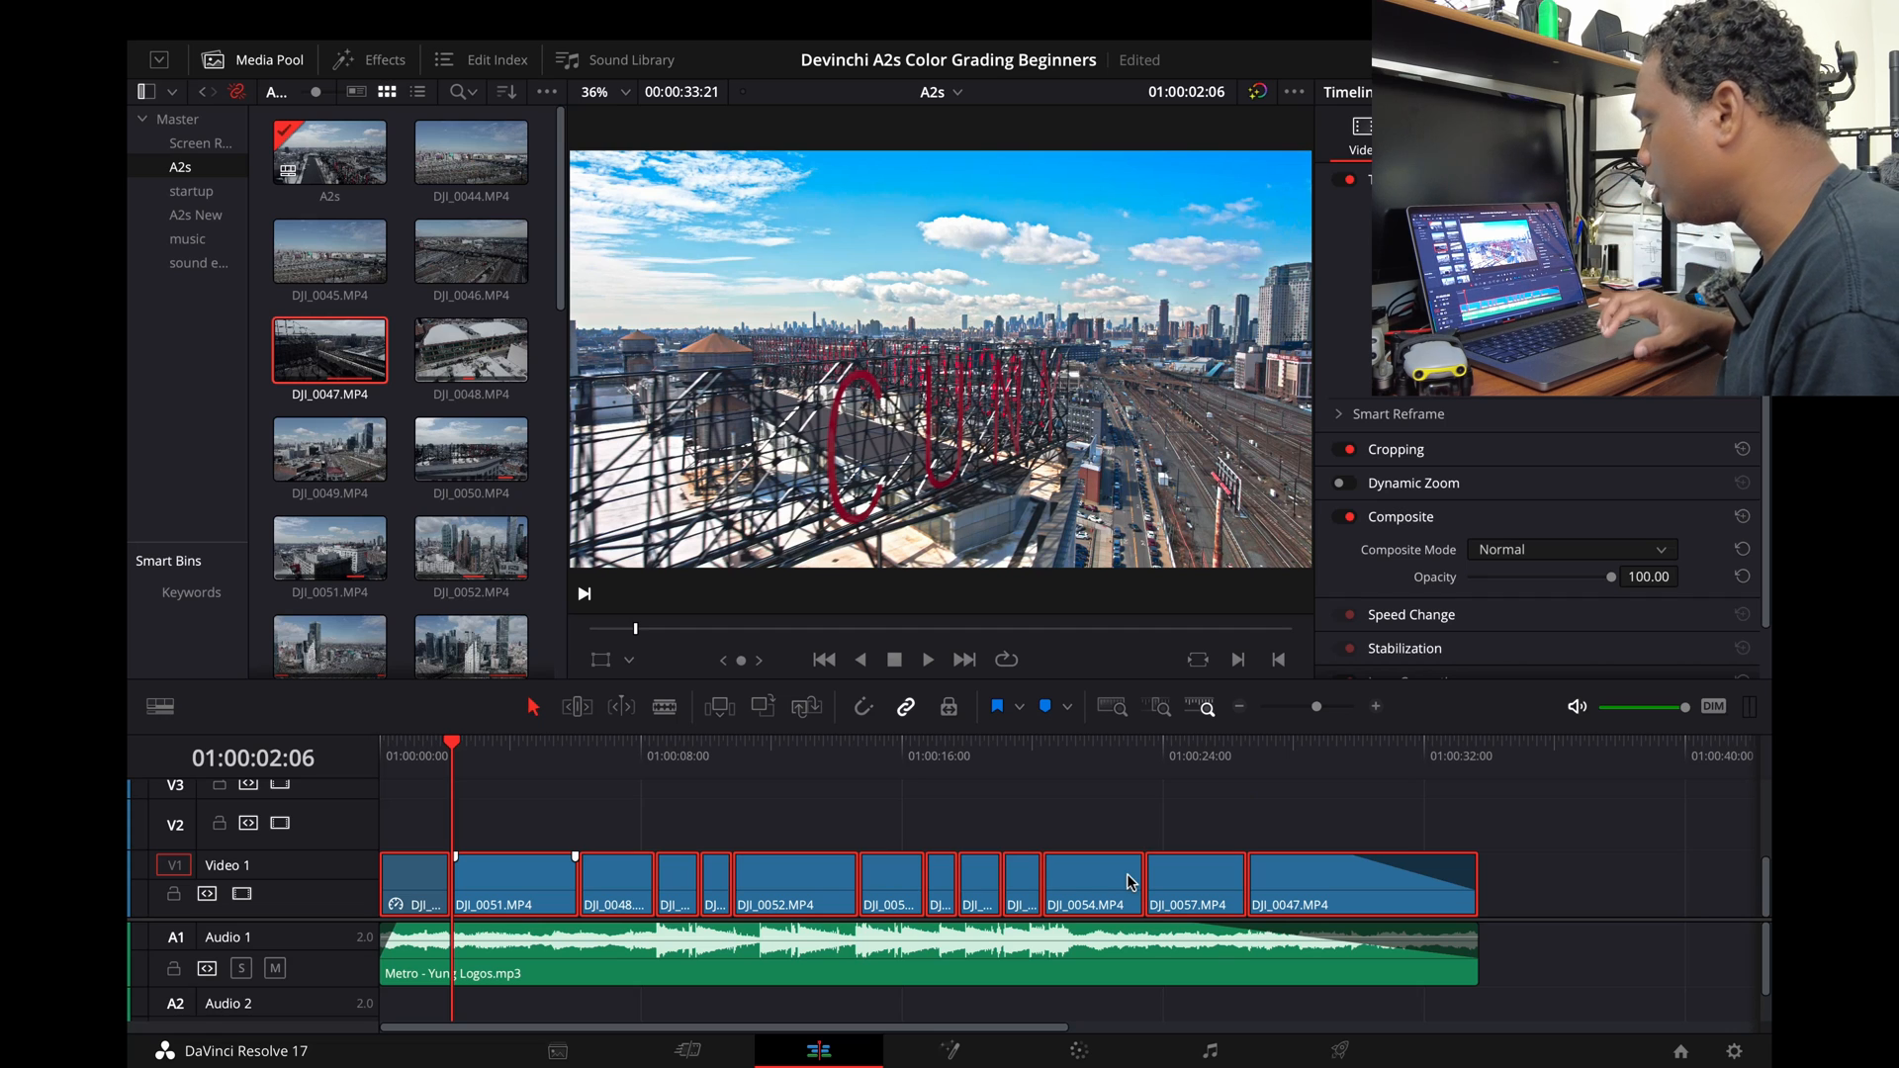
left_click(519, 826)
left_click(610, 754)
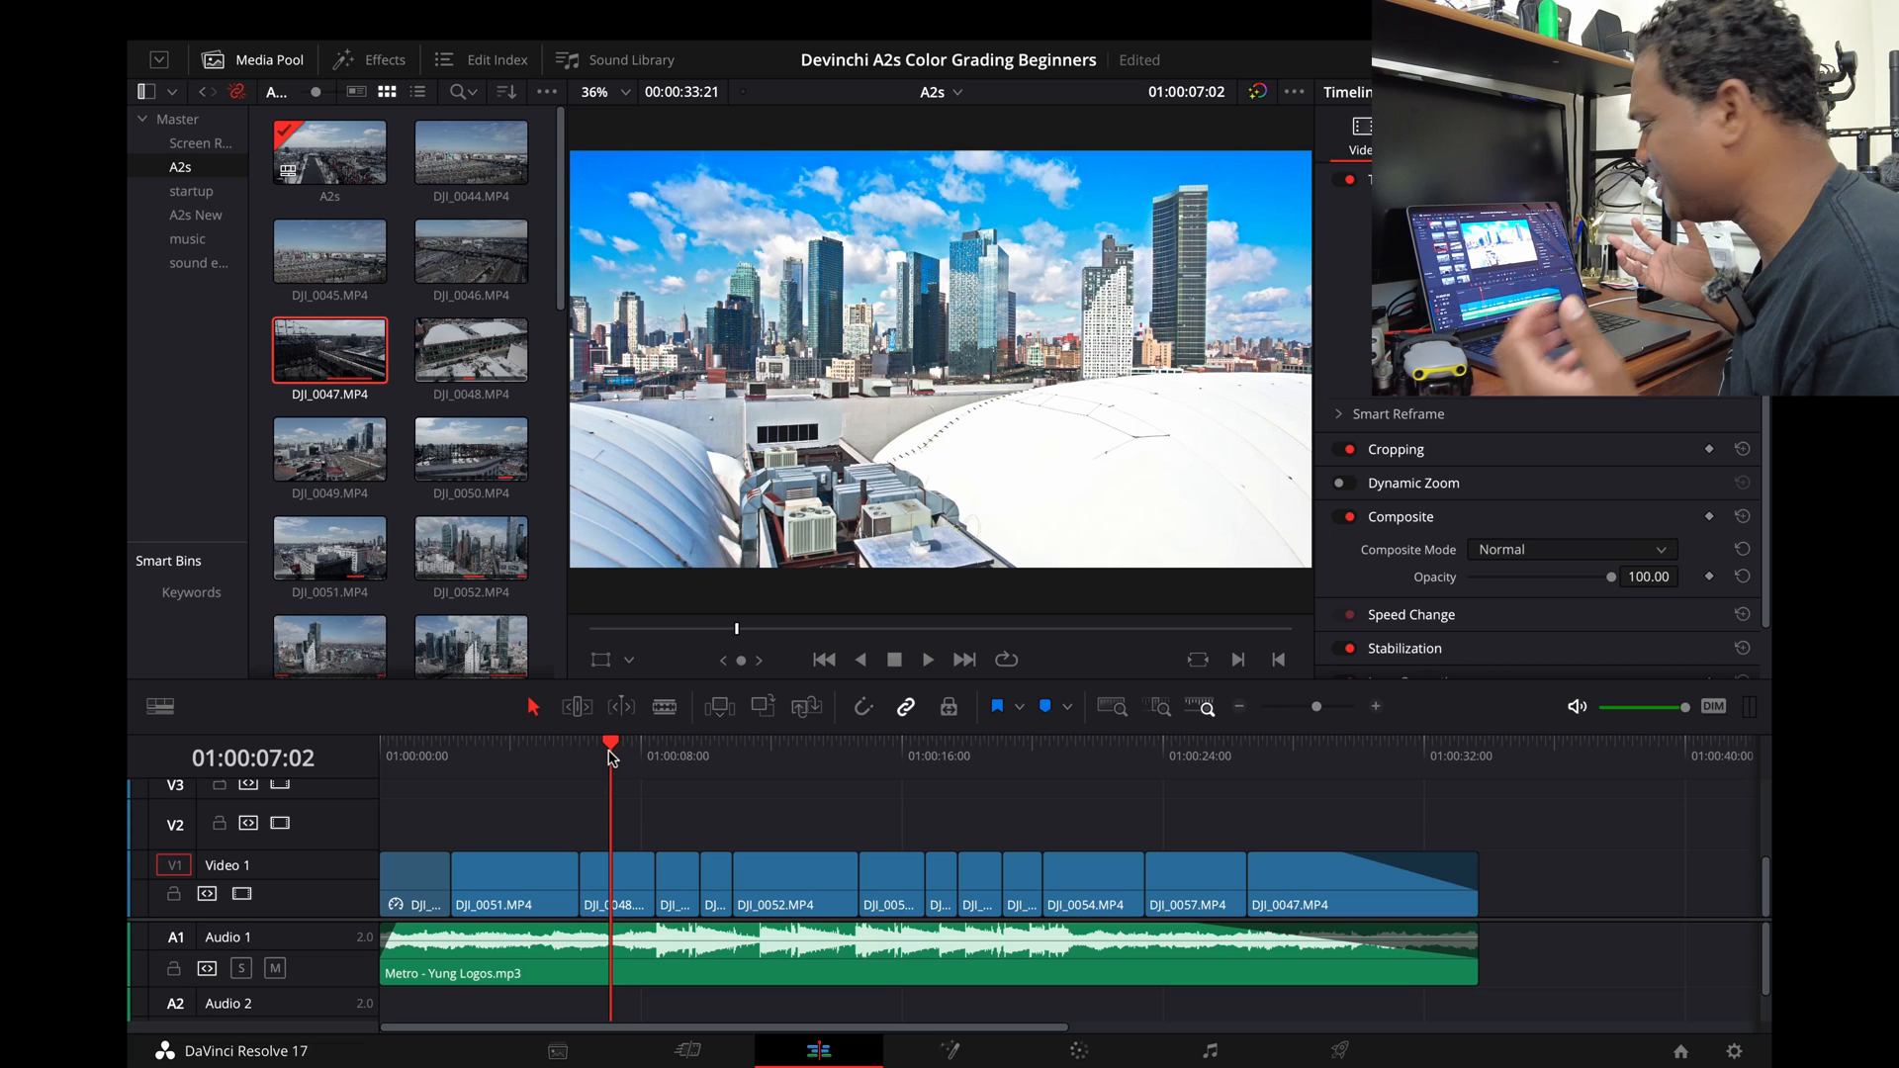
Check the pasted grade on each remaining timeline clip, from the first DJI_0053.MP4 through the closing DJI_0047.MP4
left_click(667, 751)
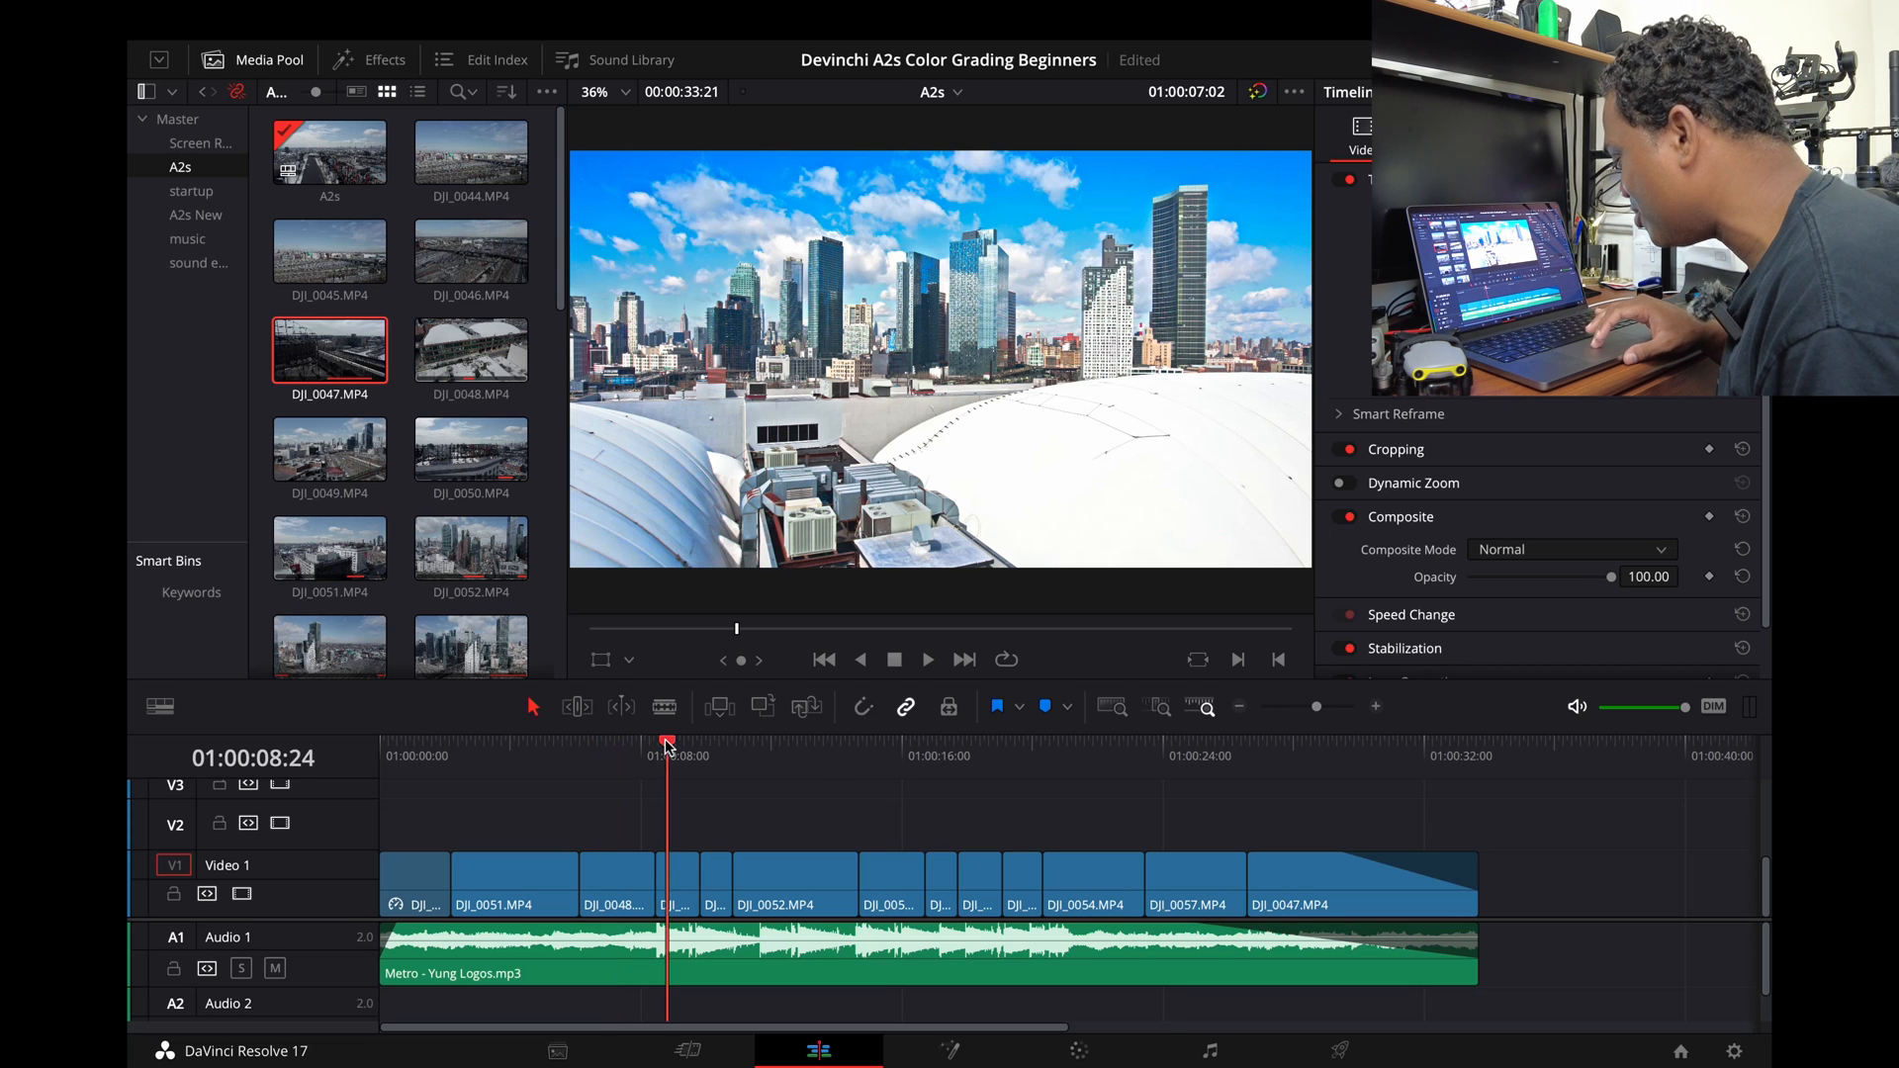
left_click(727, 750)
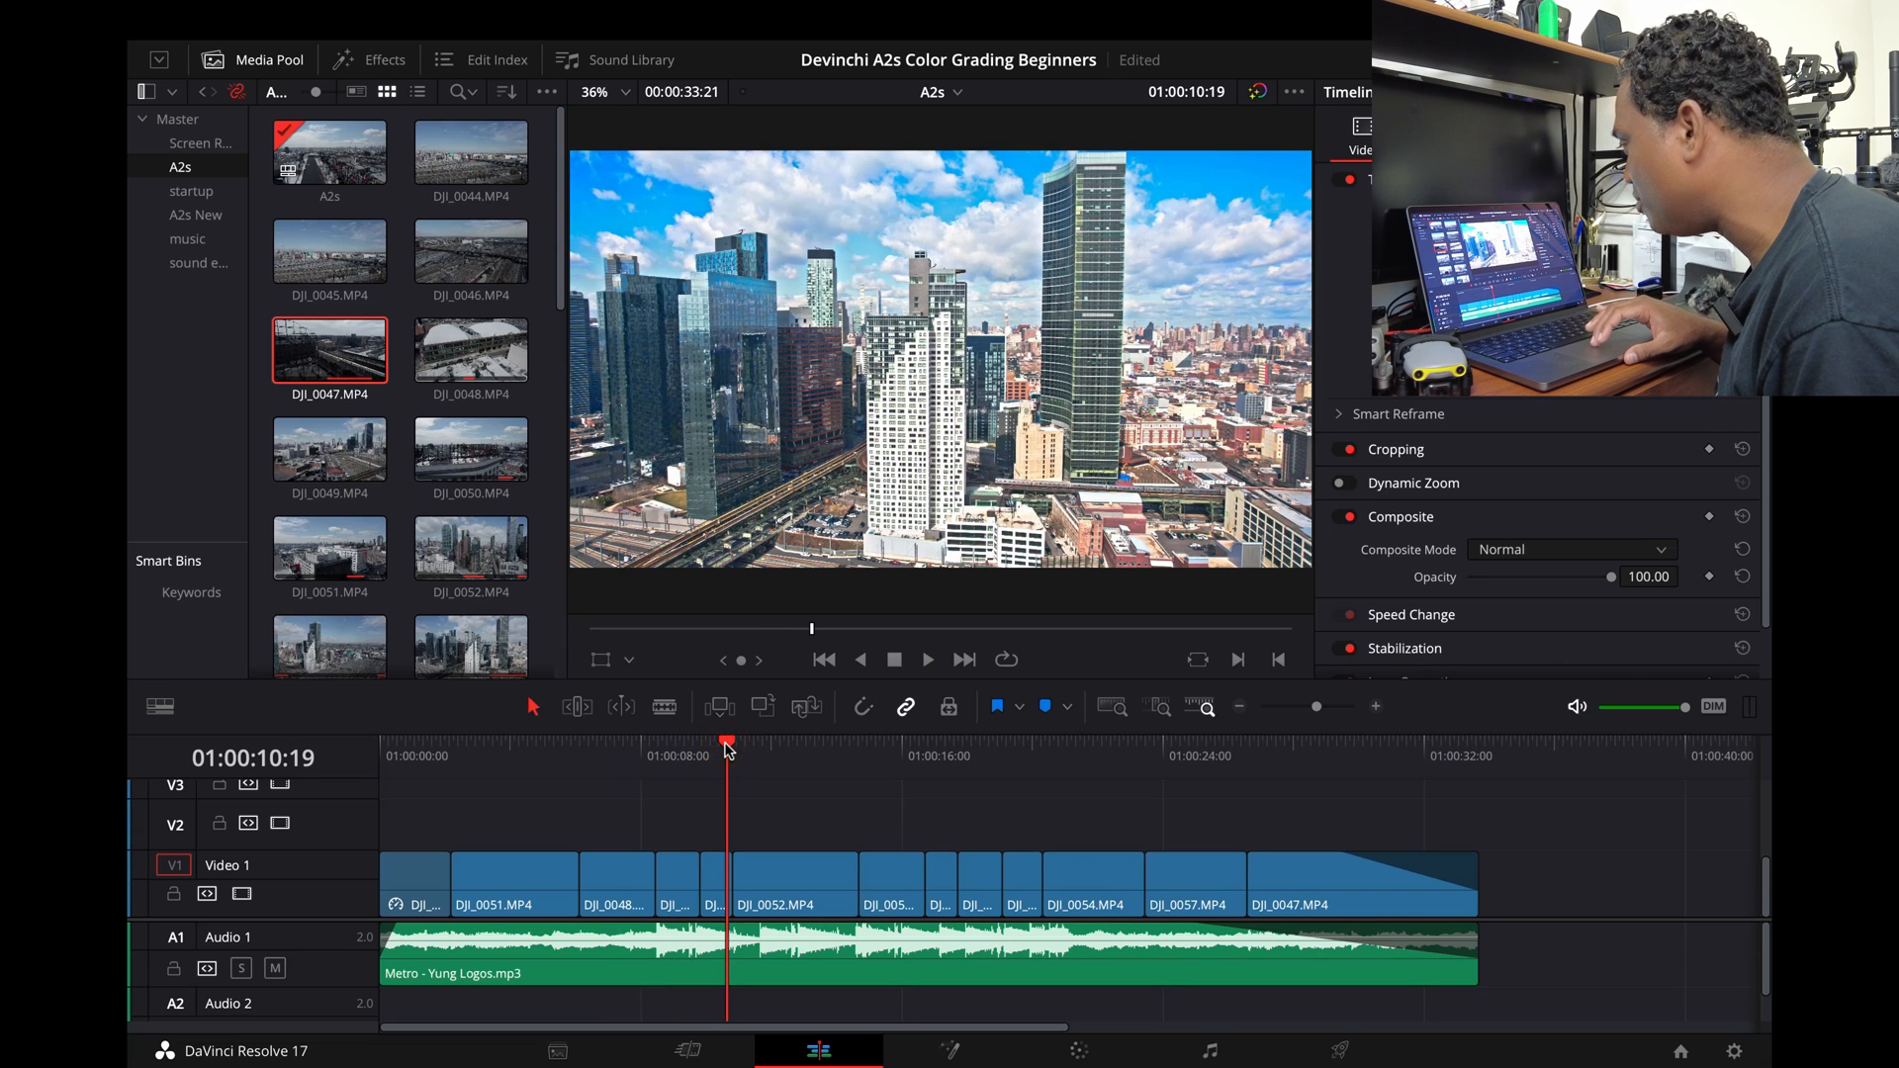
left_click(770, 753)
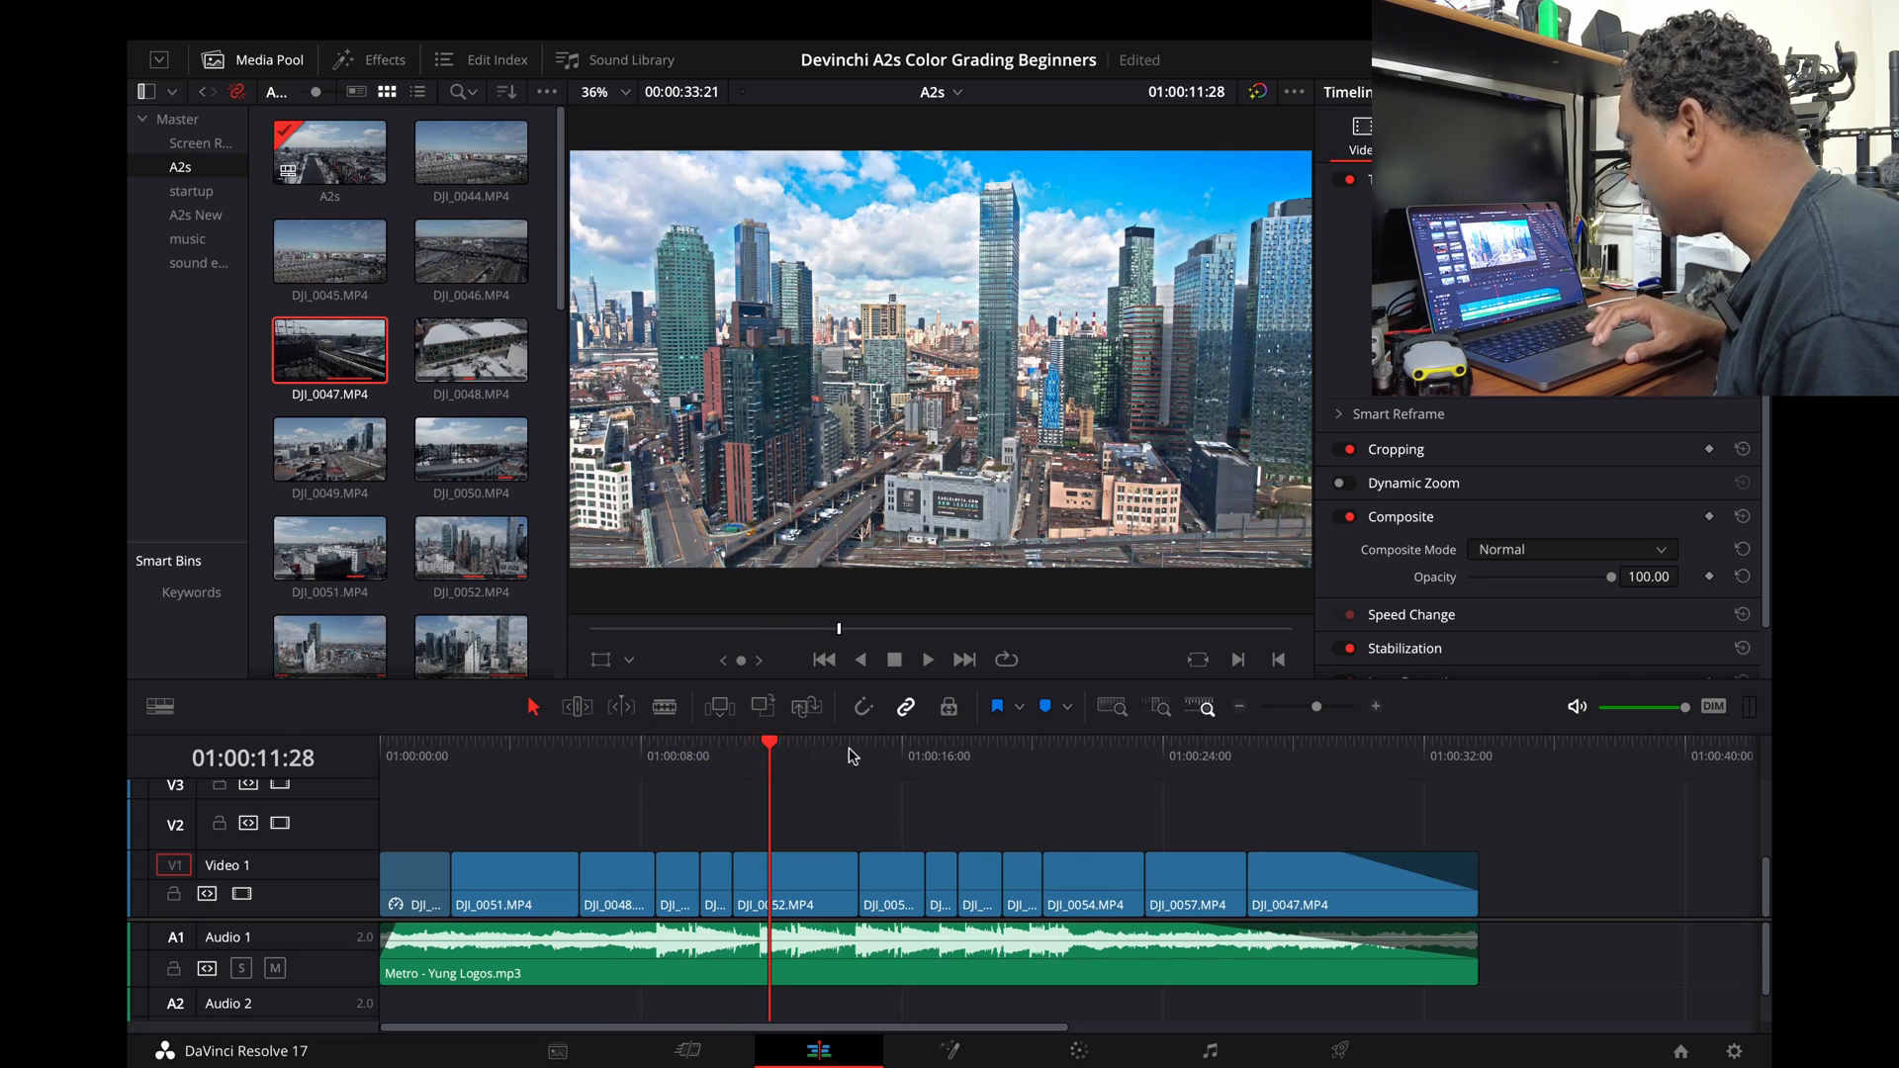
left_click(886, 754)
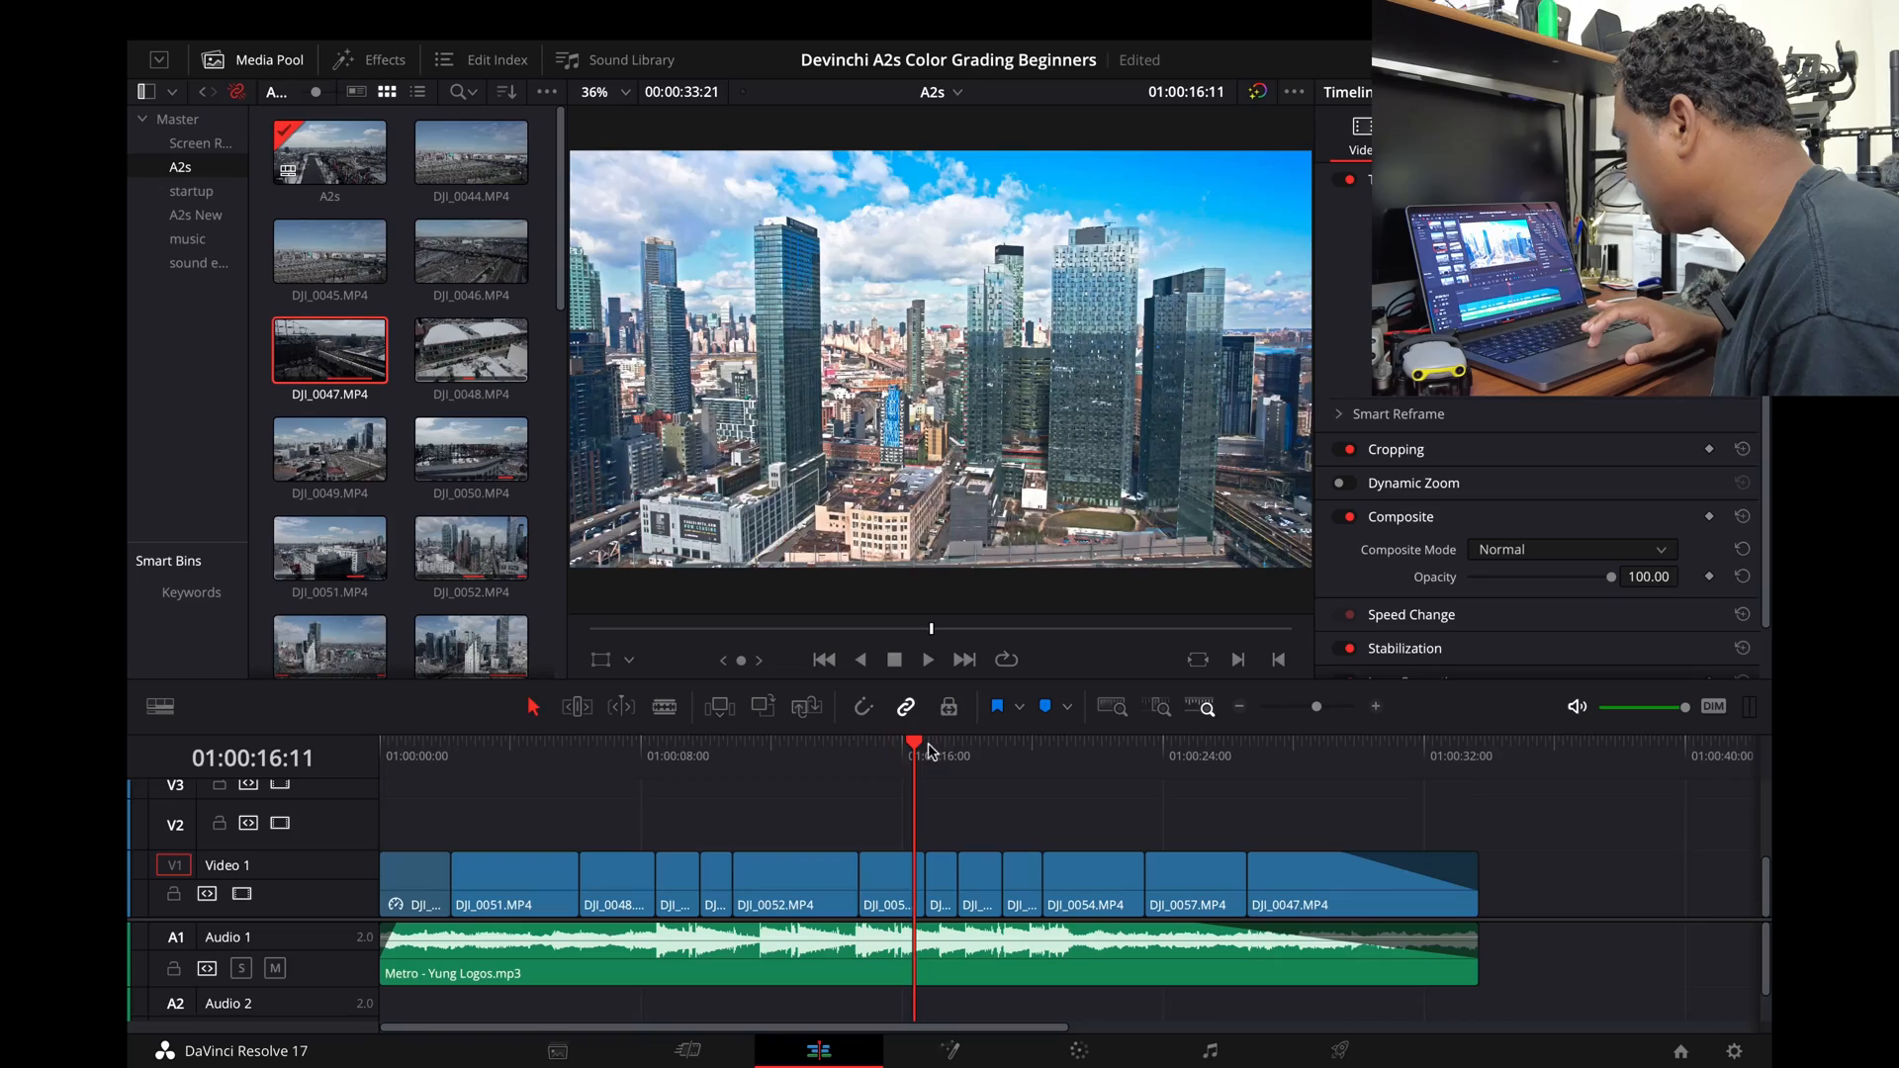
left_click(935, 750)
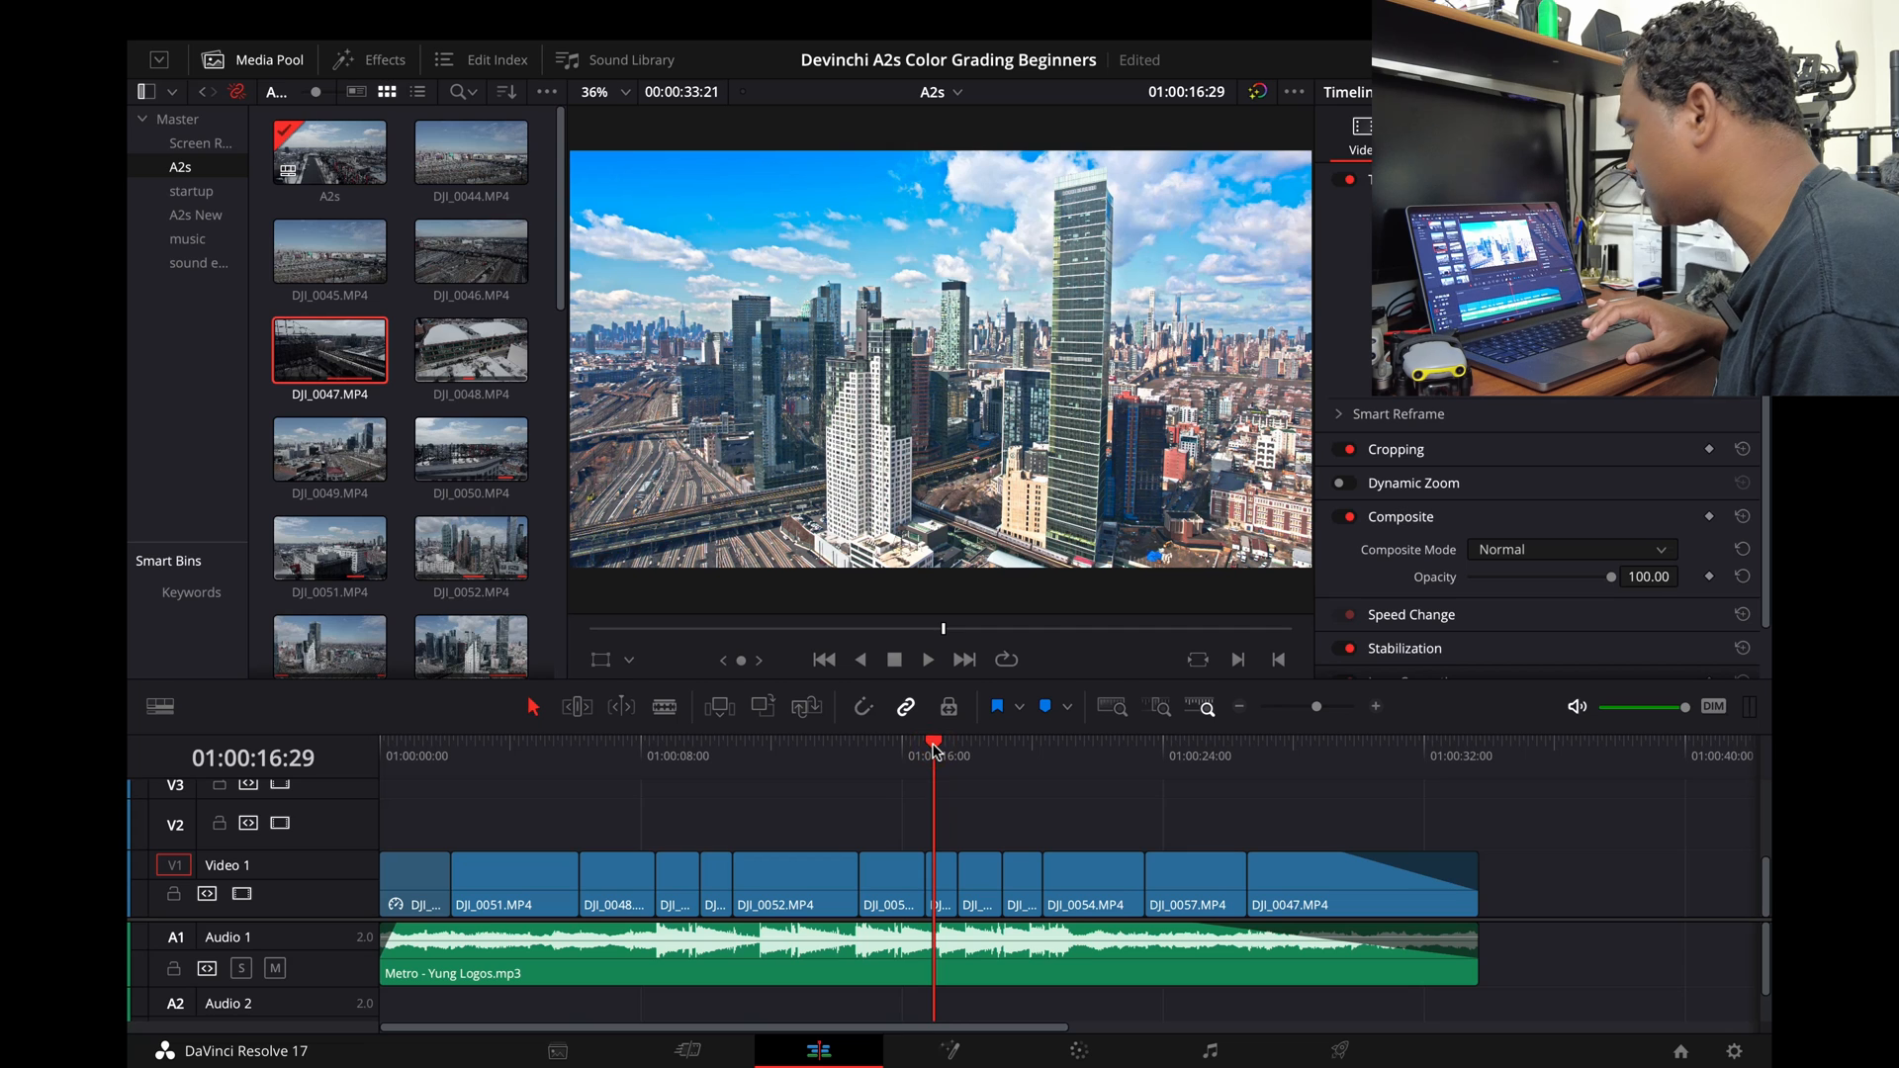
left_click(977, 747)
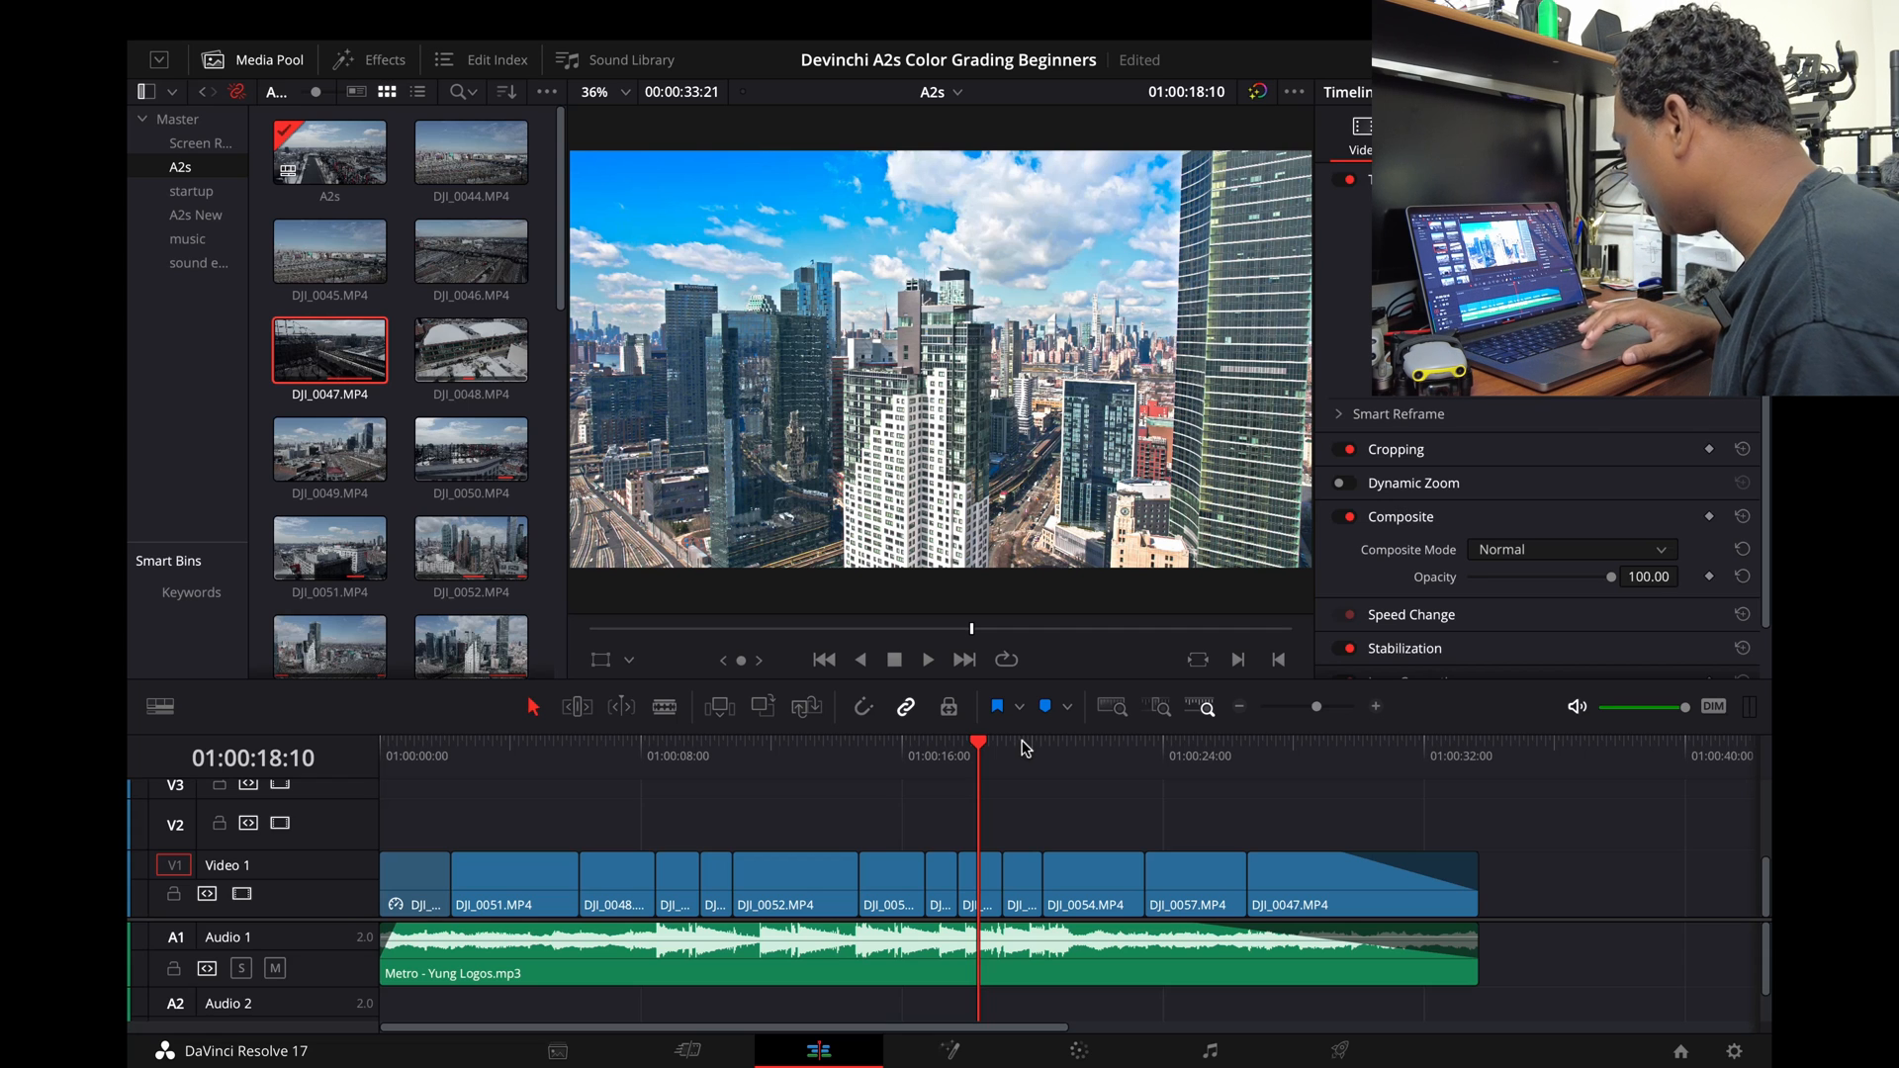
left_click(1024, 747)
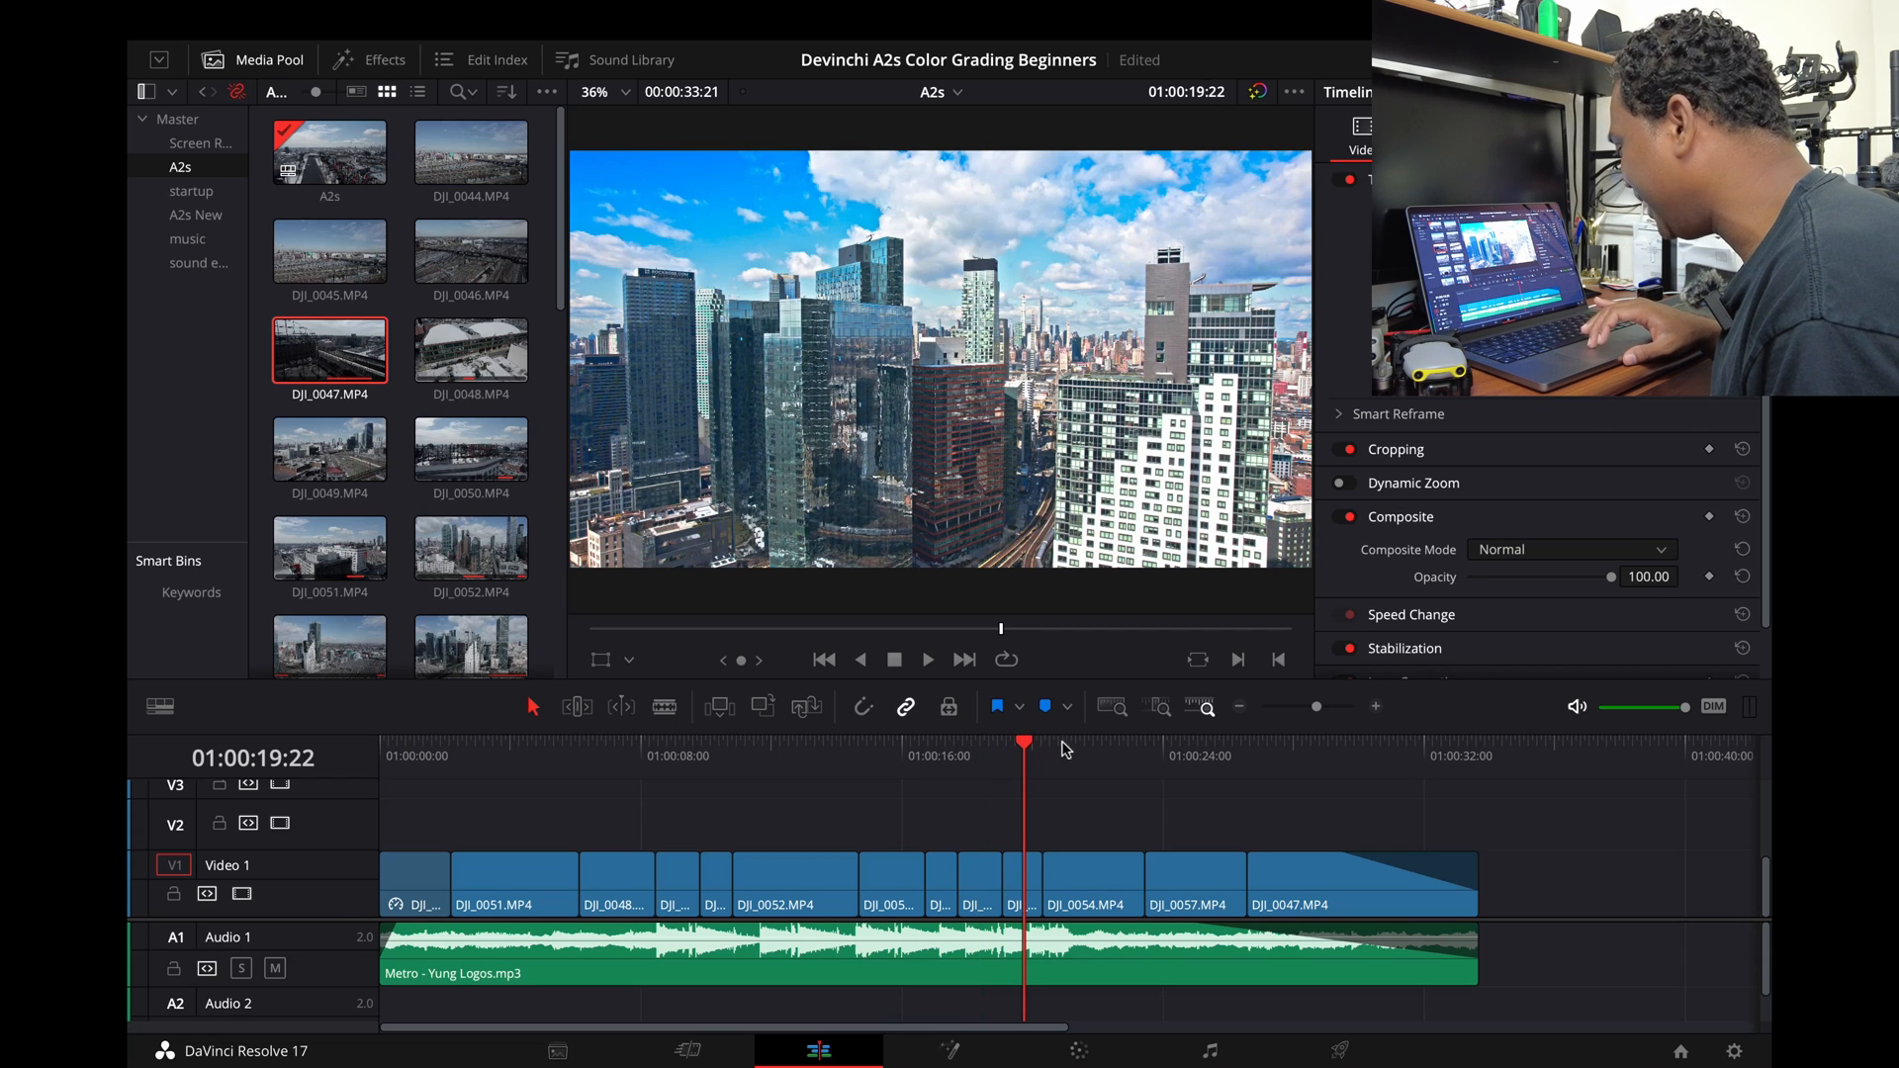
left_click(1085, 745)
left_click(1198, 745)
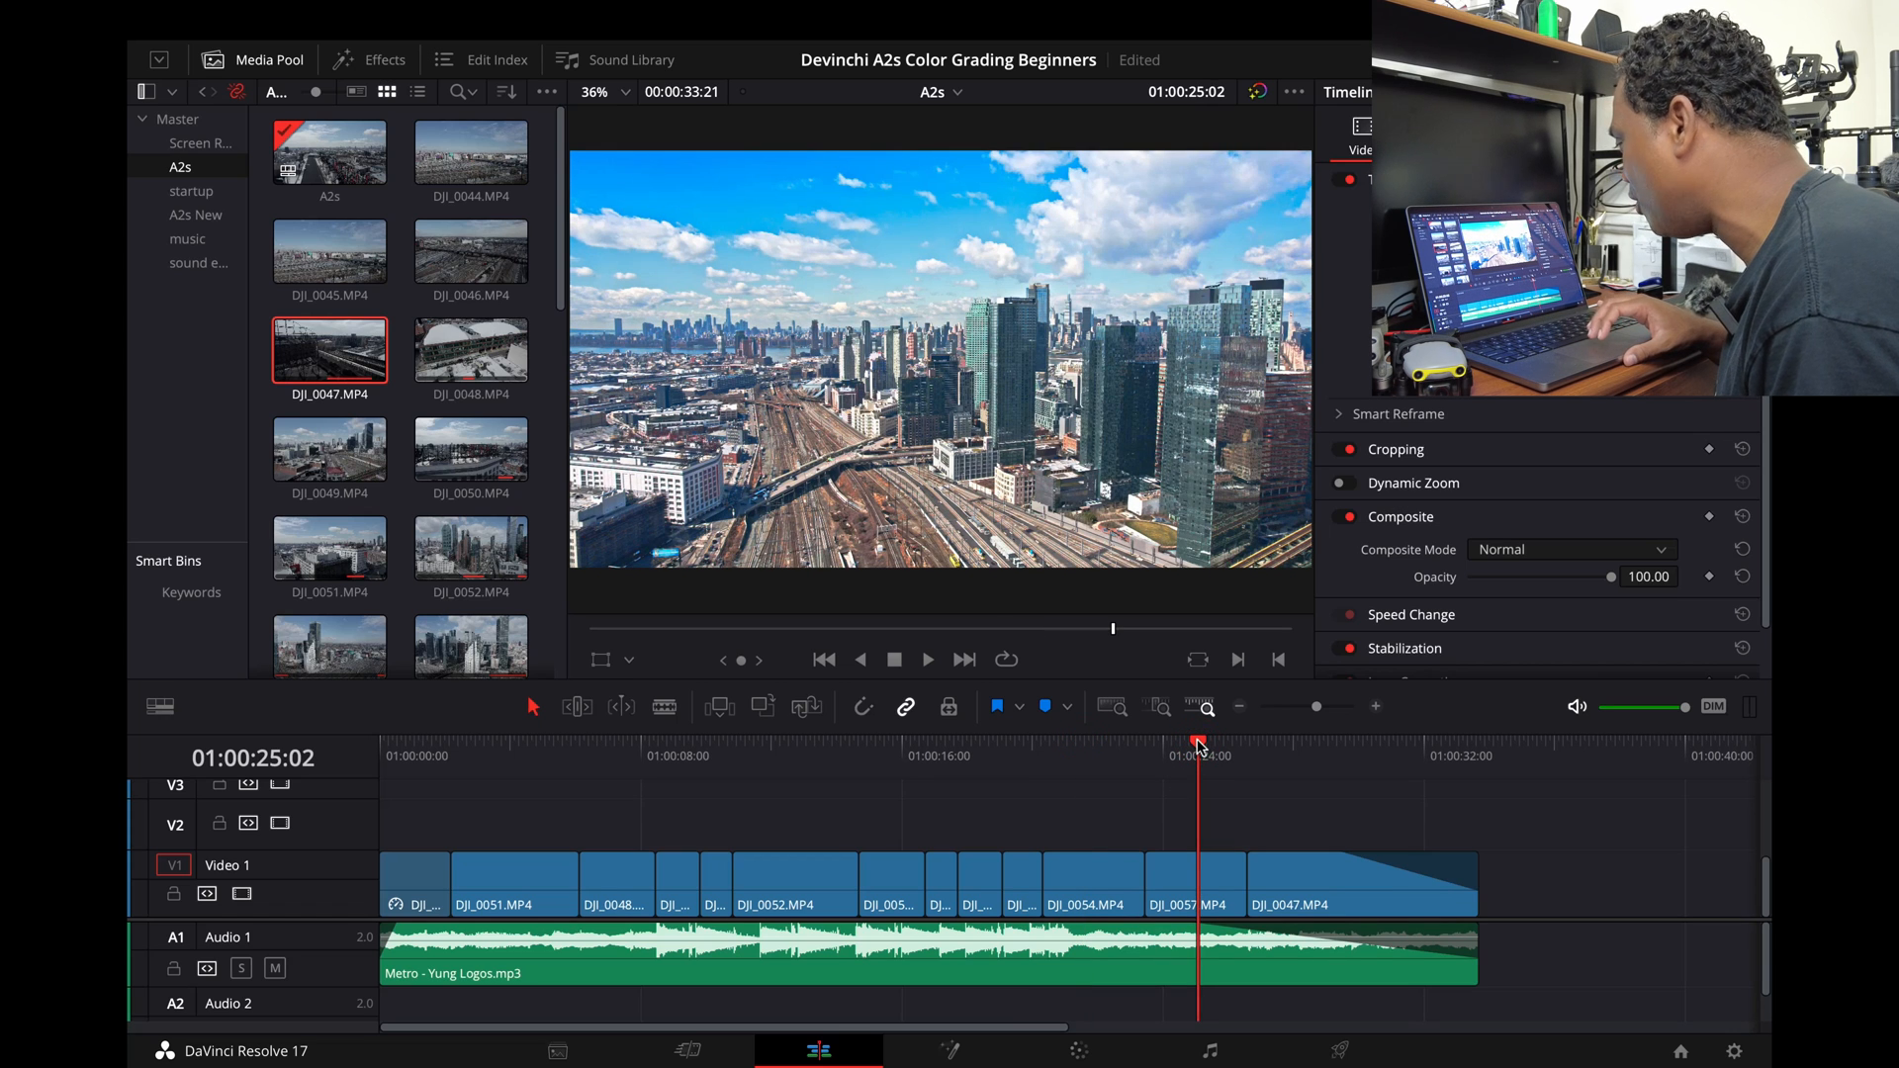
left_click(1277, 743)
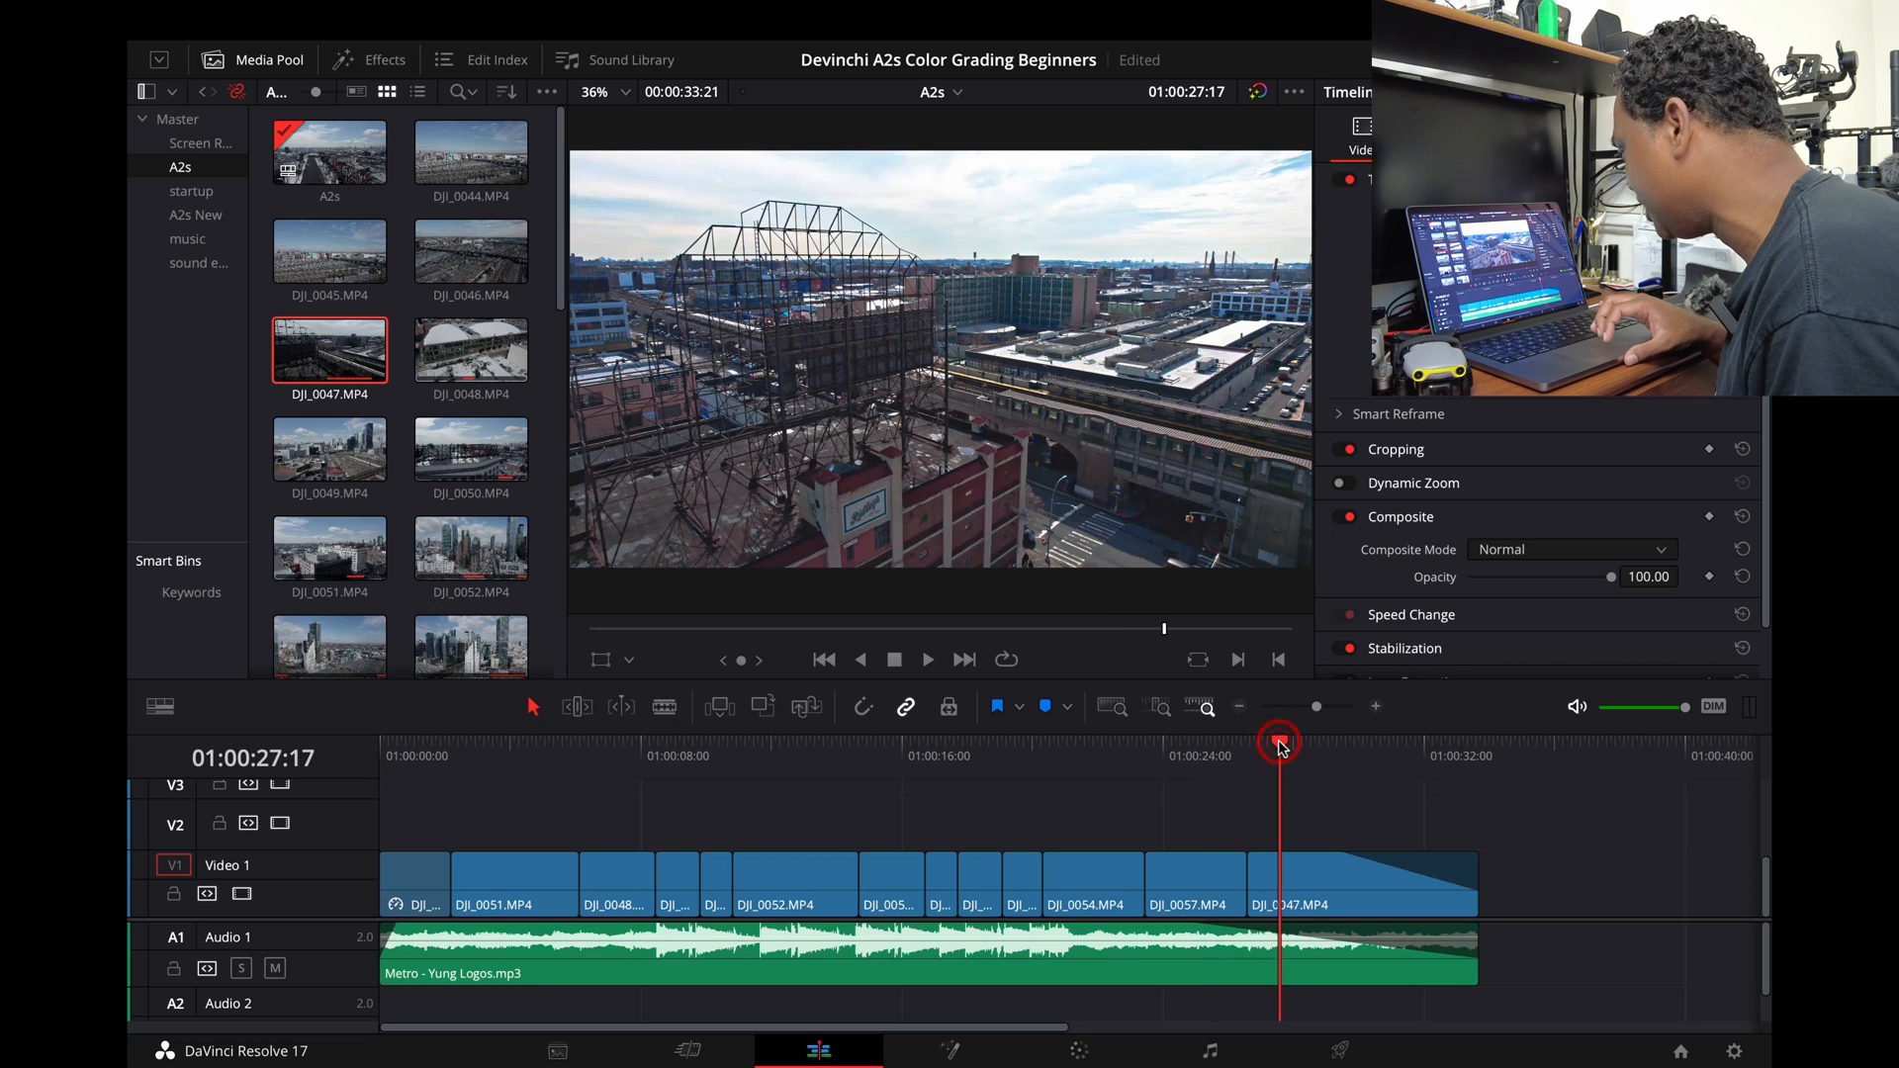
Select the closing DJI_0047.MP4 clip and play it to review its grade
left_click(1296, 869)
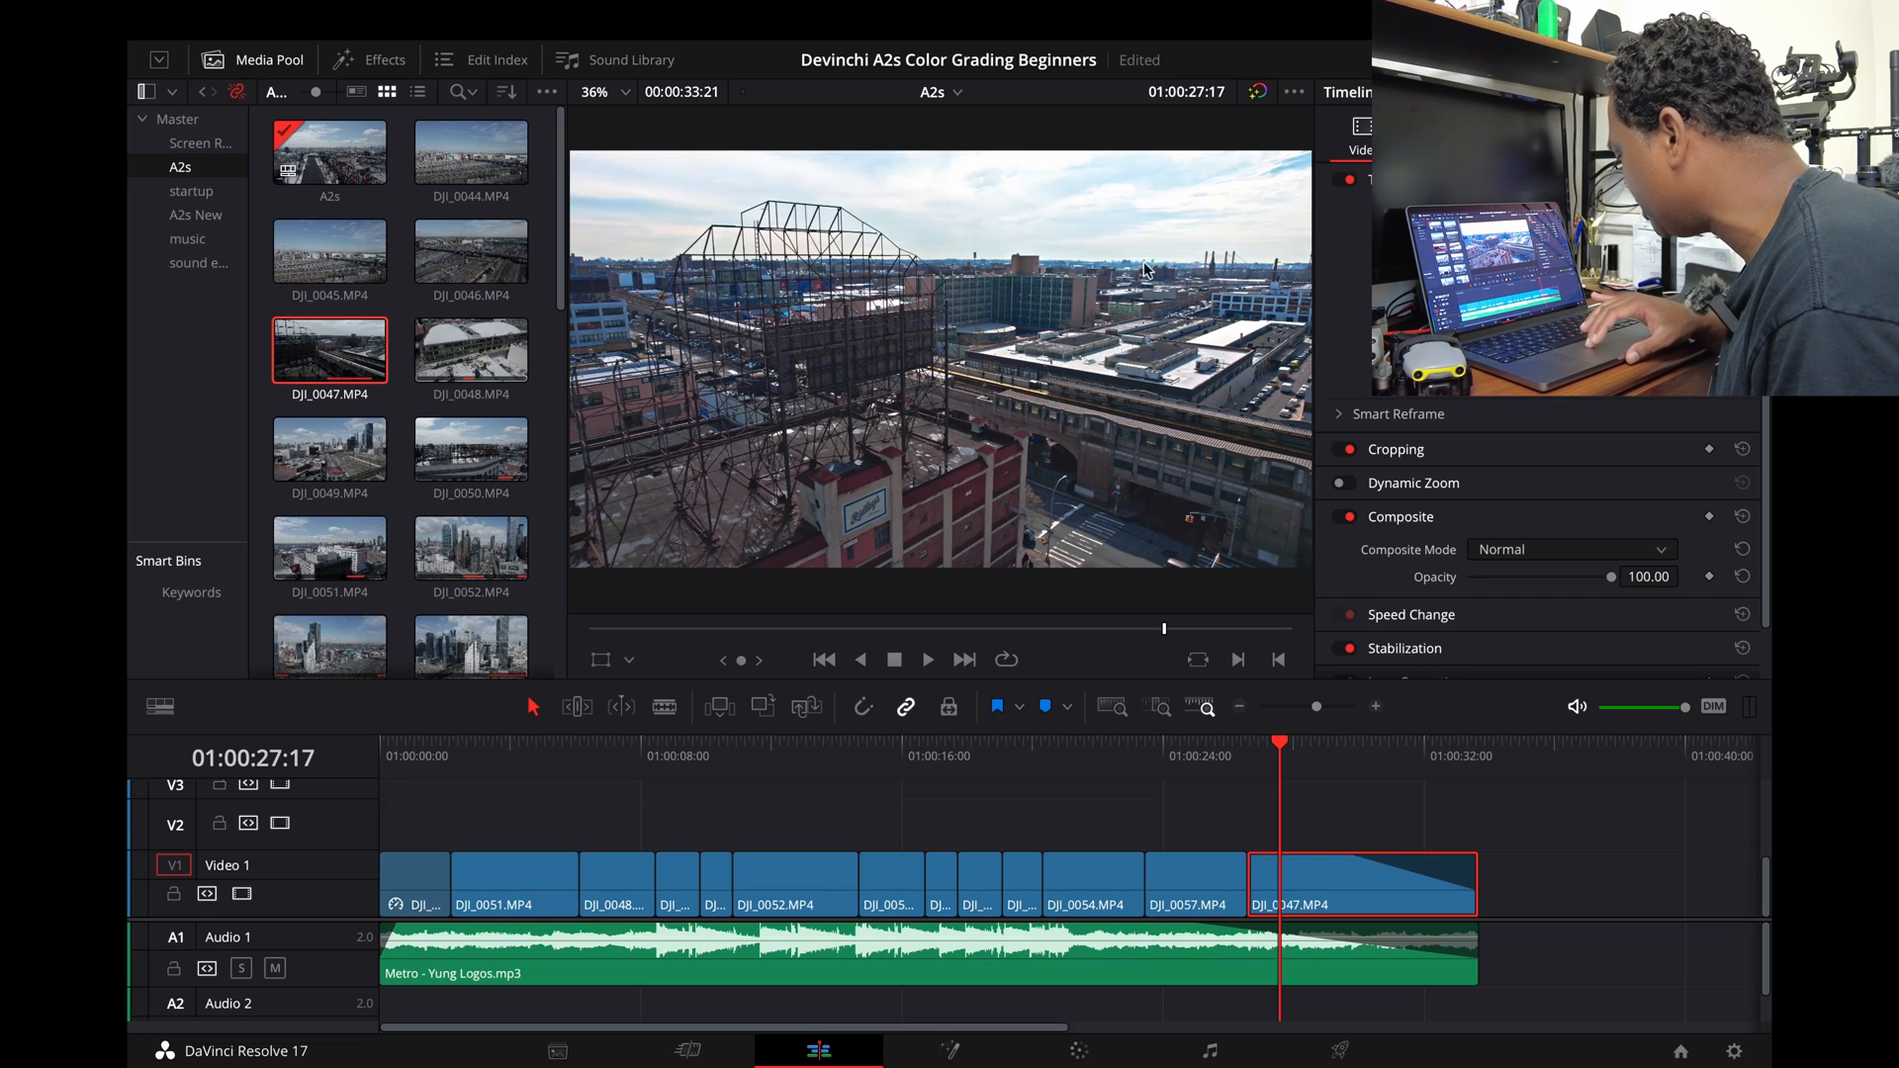
key("space")
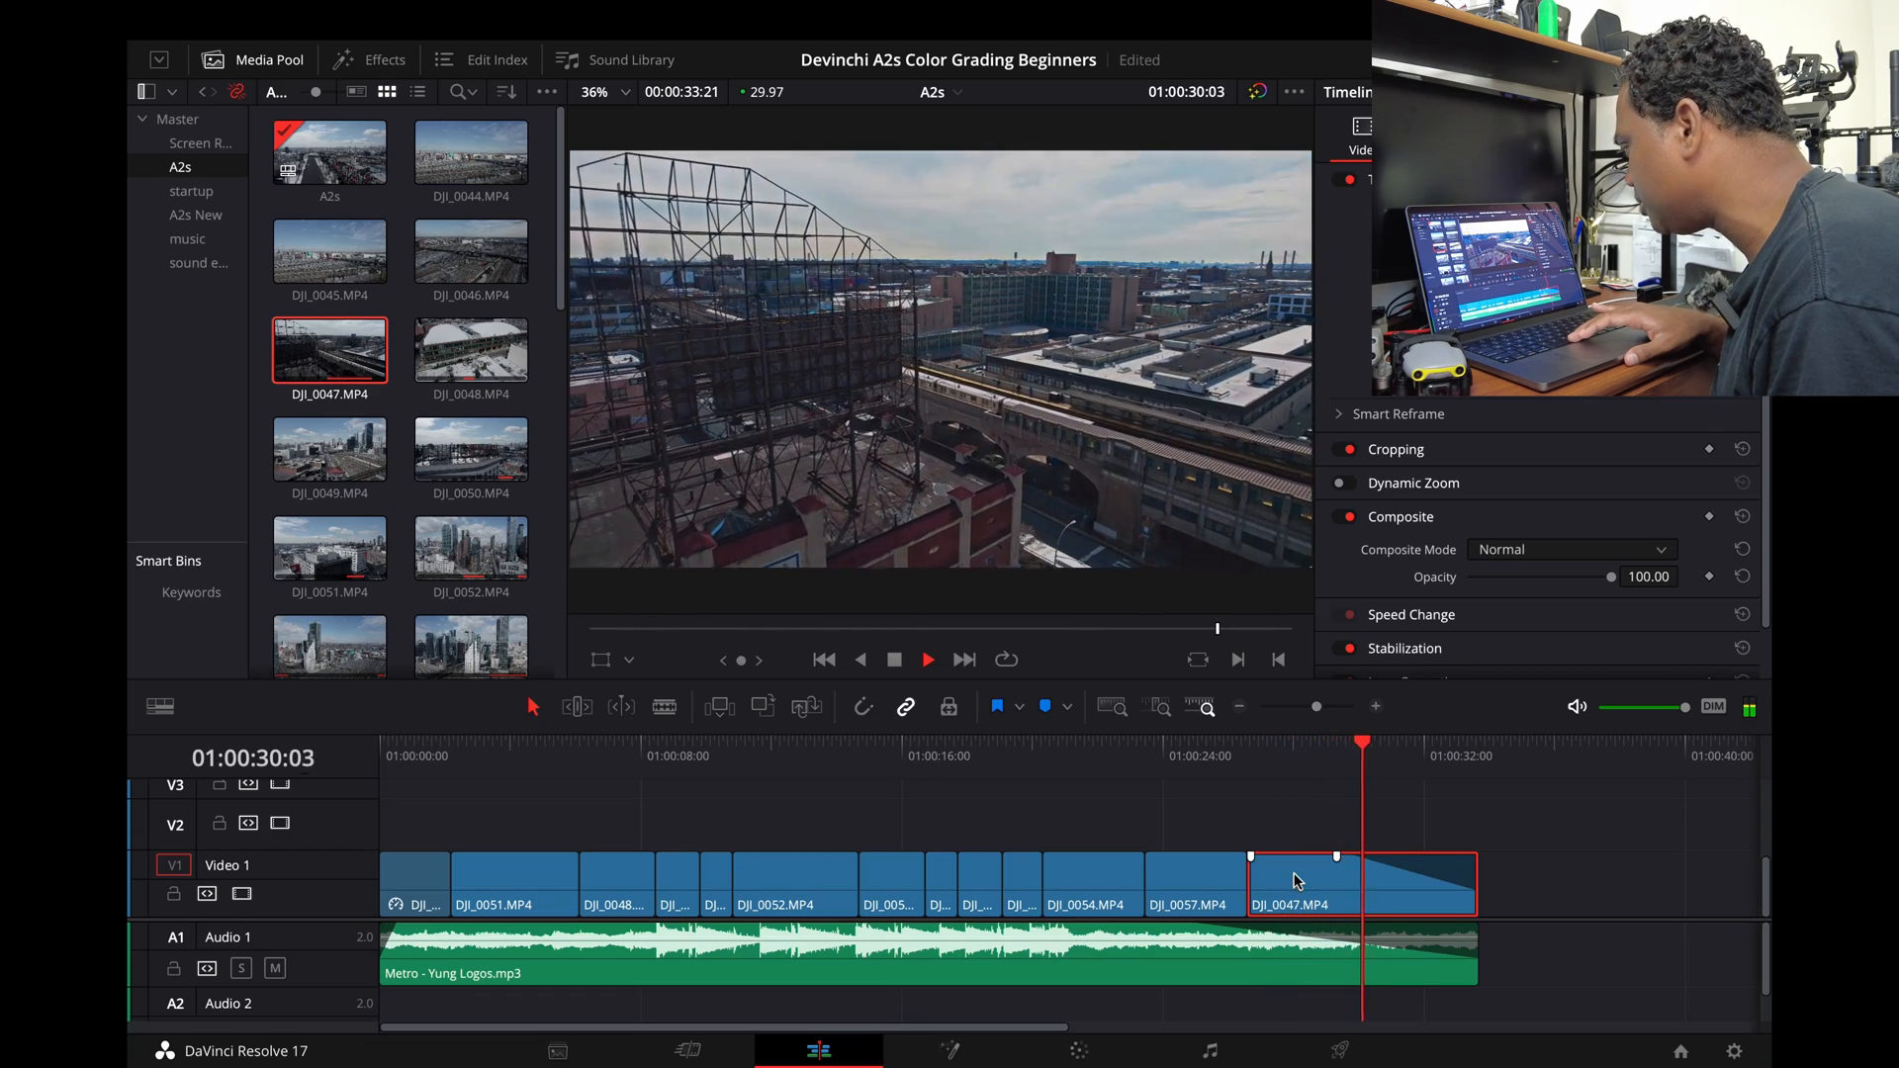
key("space")
left_click_drag(1254, 749, 1275, 749)
Play the timeline from its beginning to review the graded opening clips with the music
key("Home")
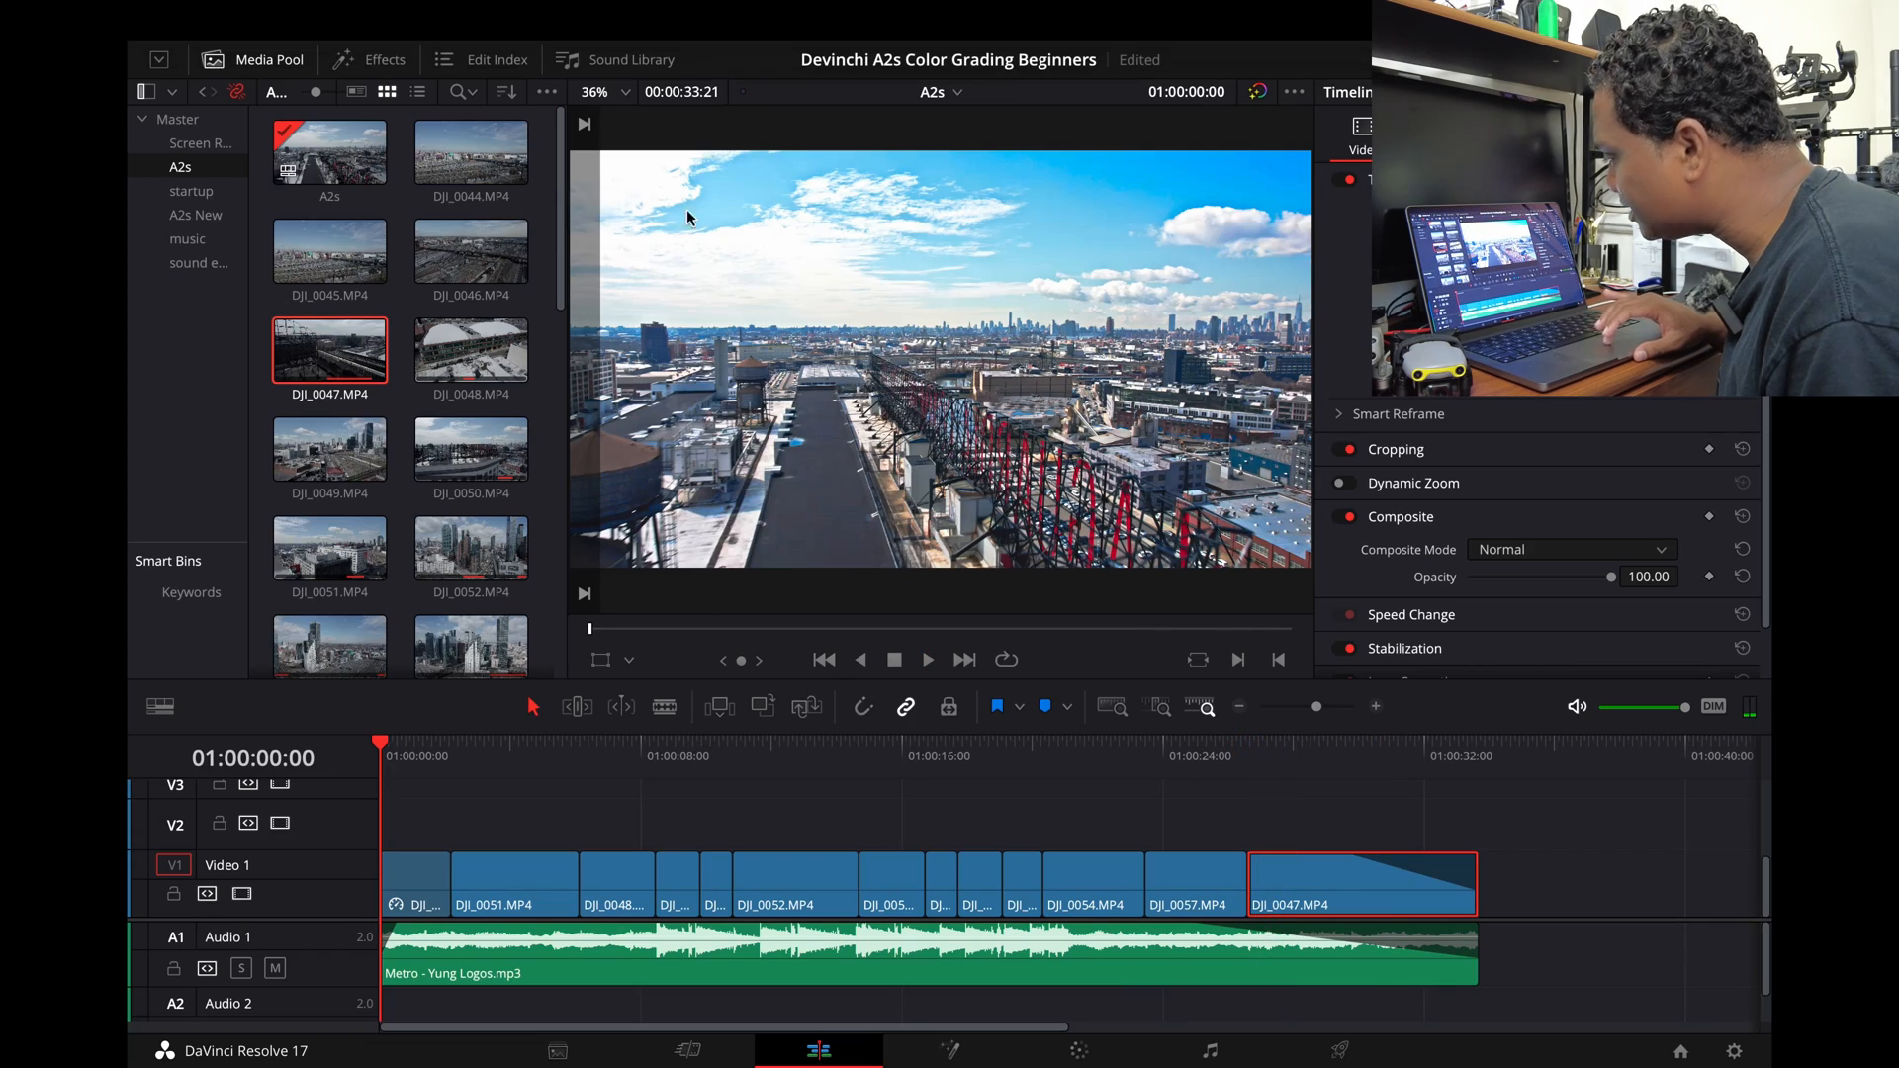
key("space")
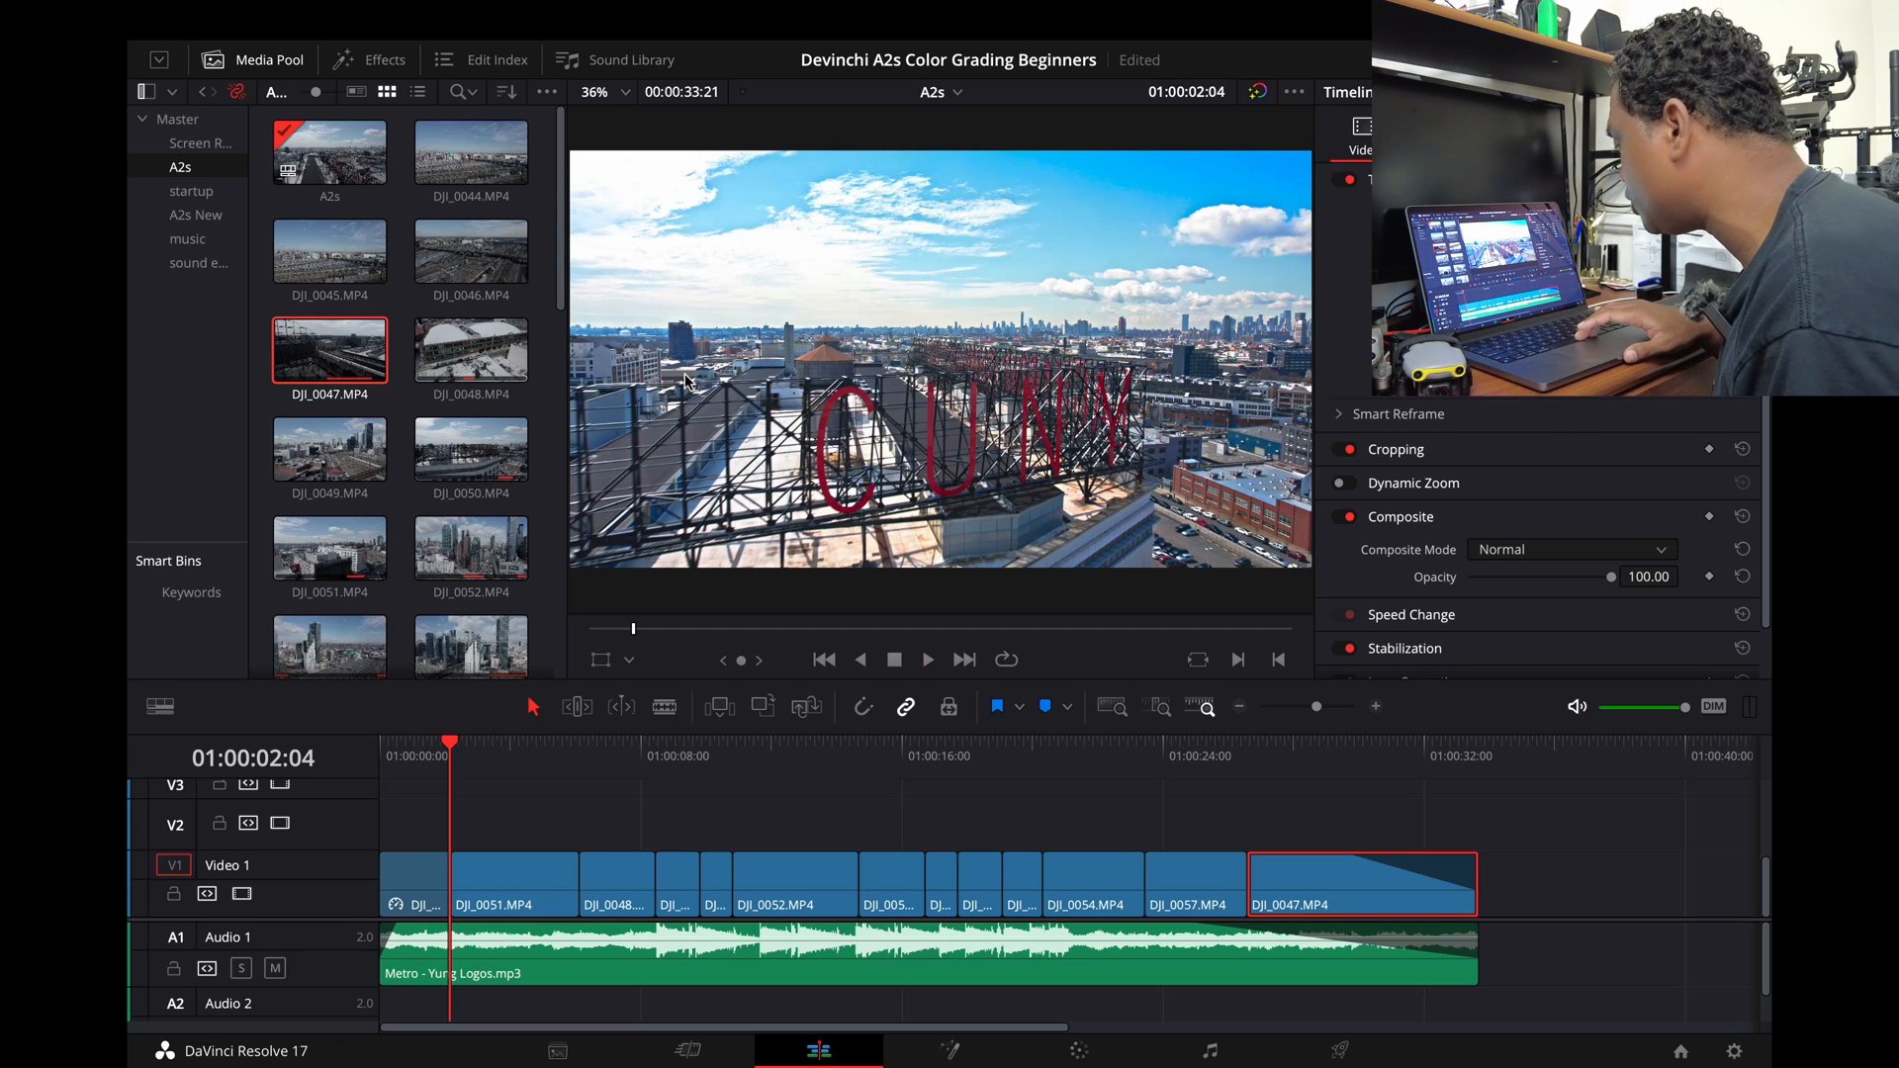
key("space")
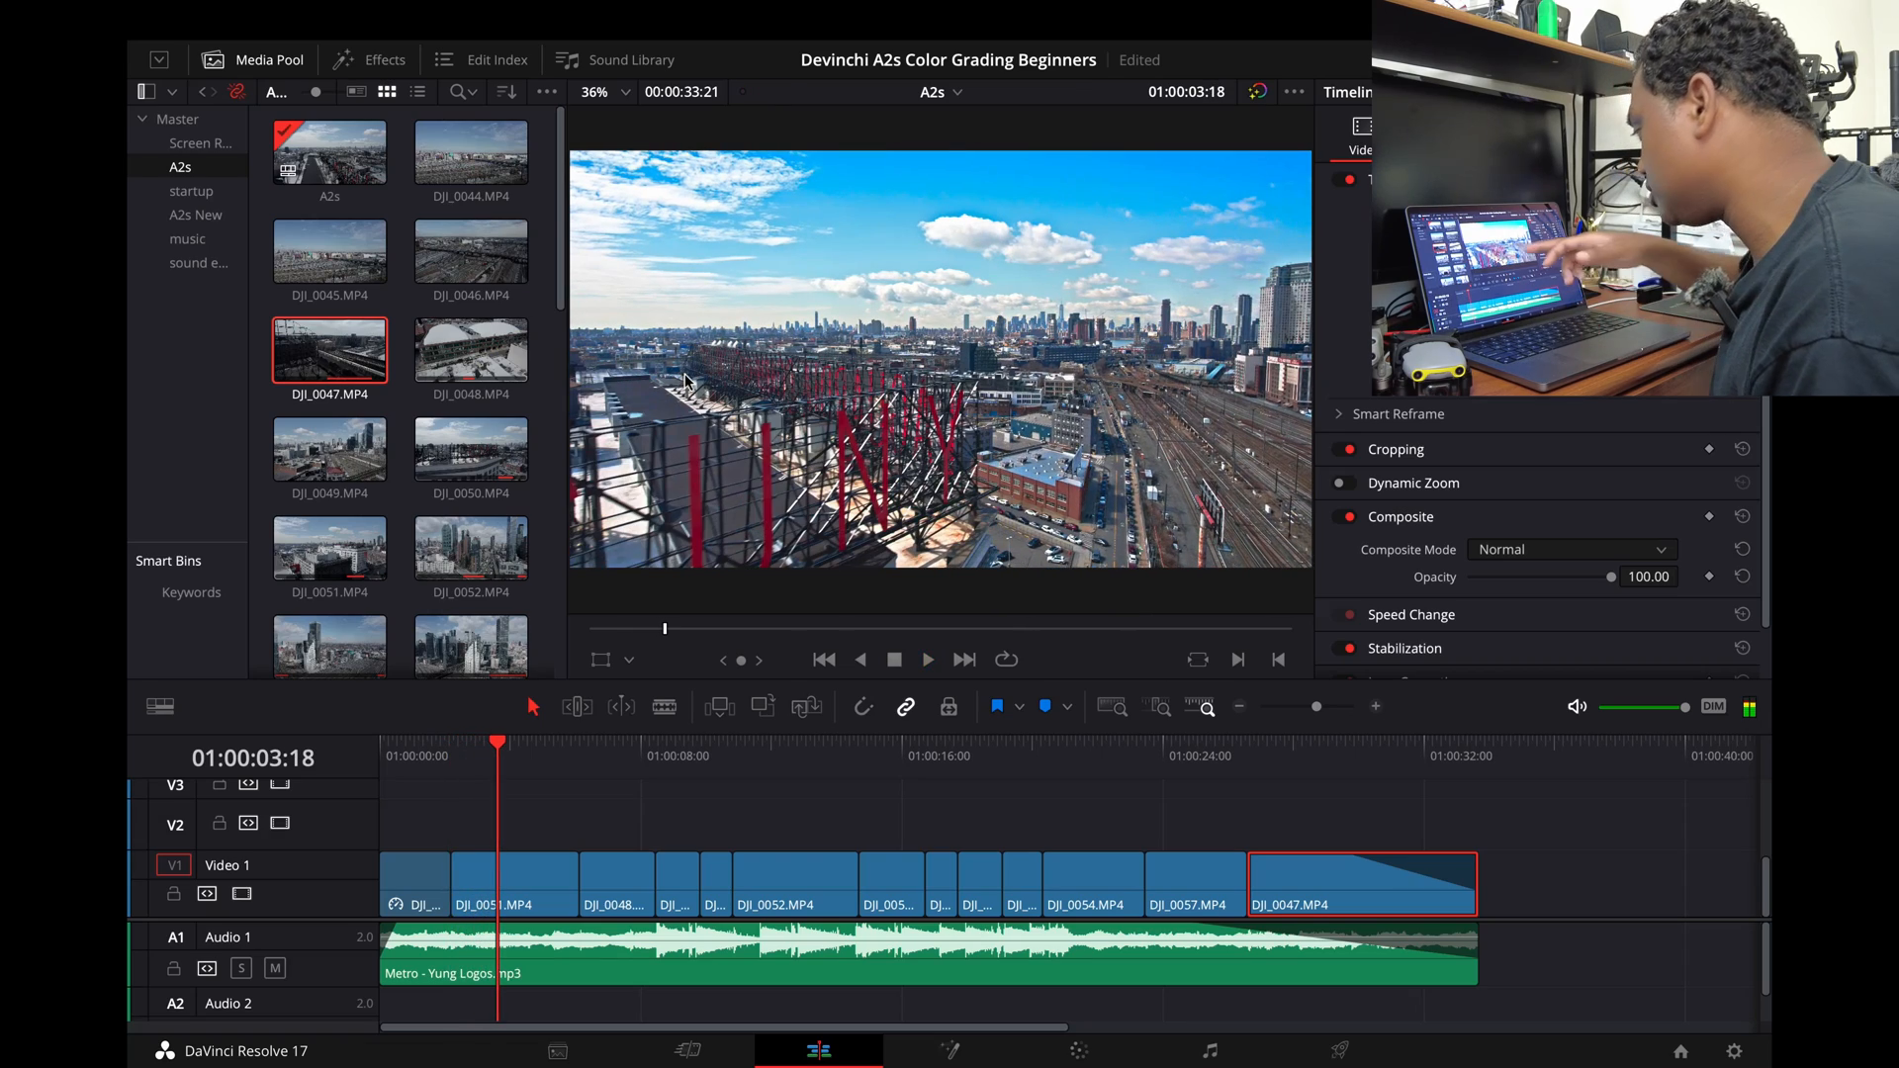
key("space")
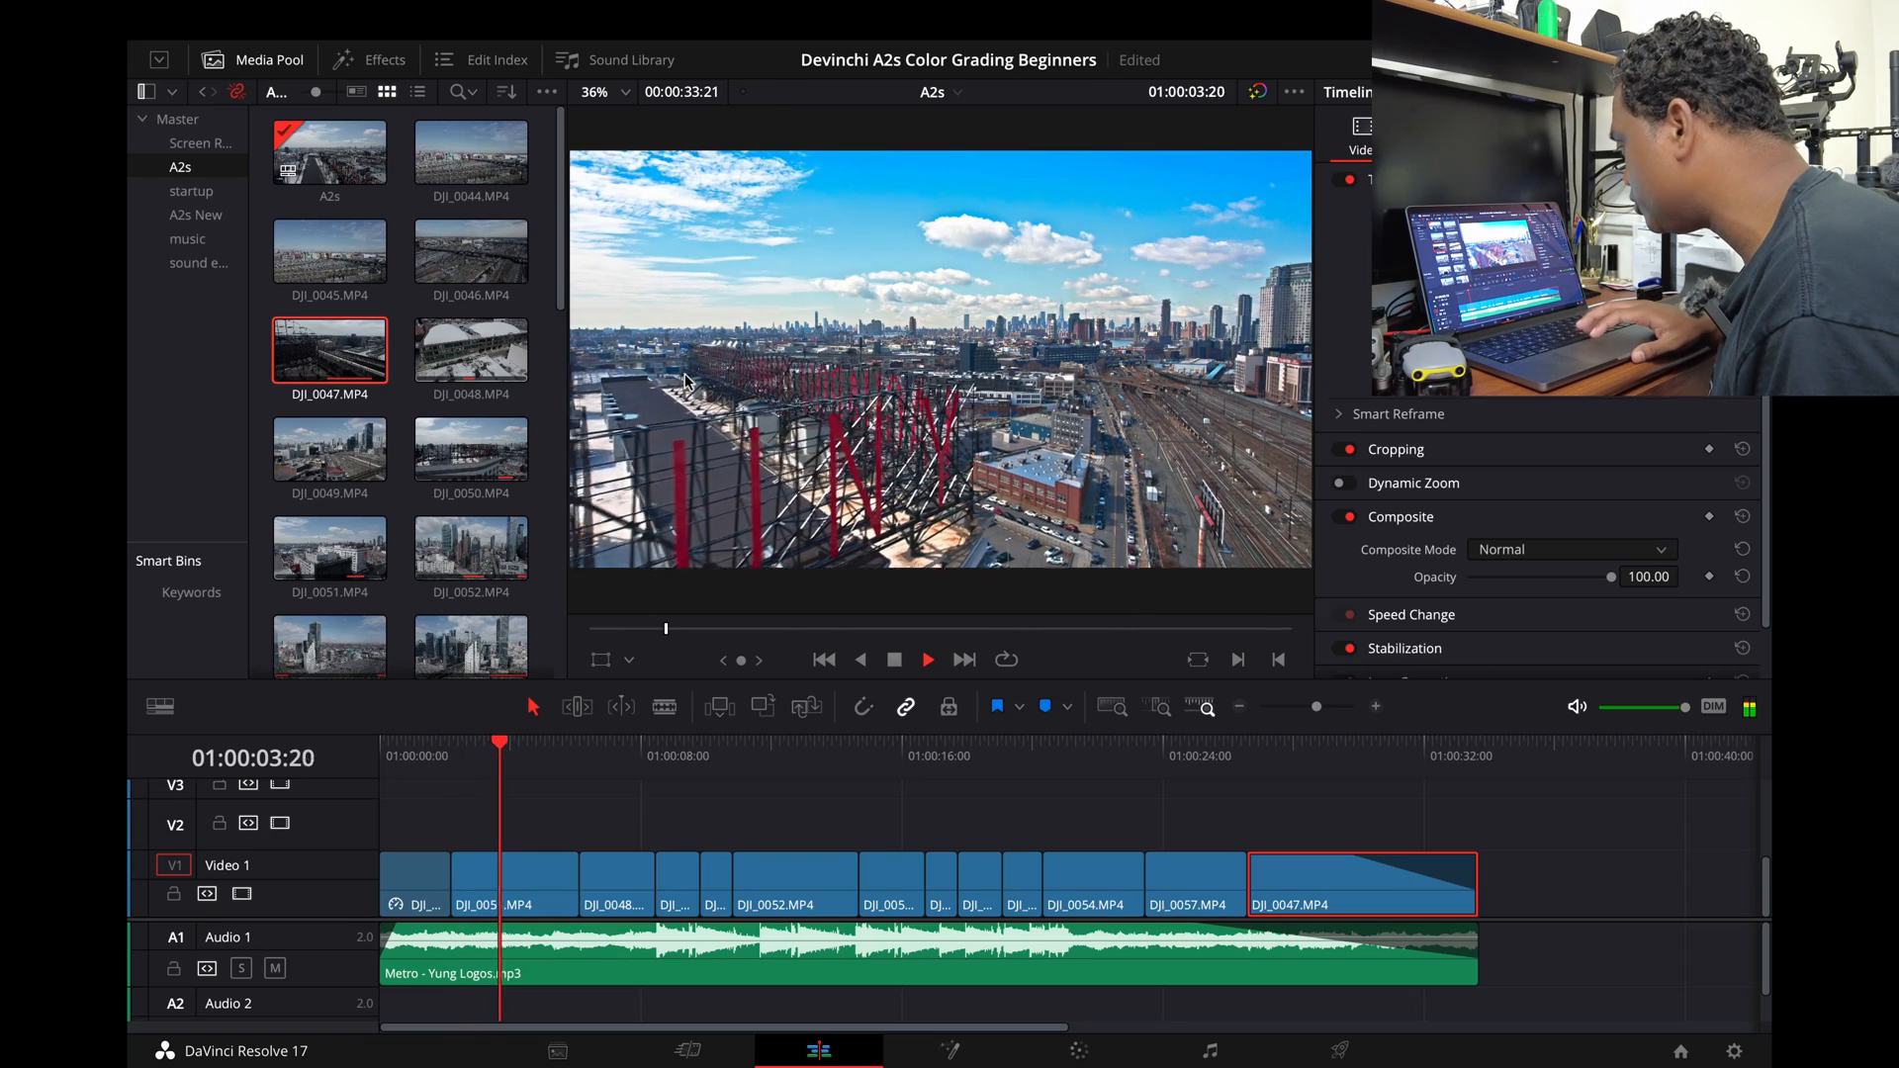
key("space")
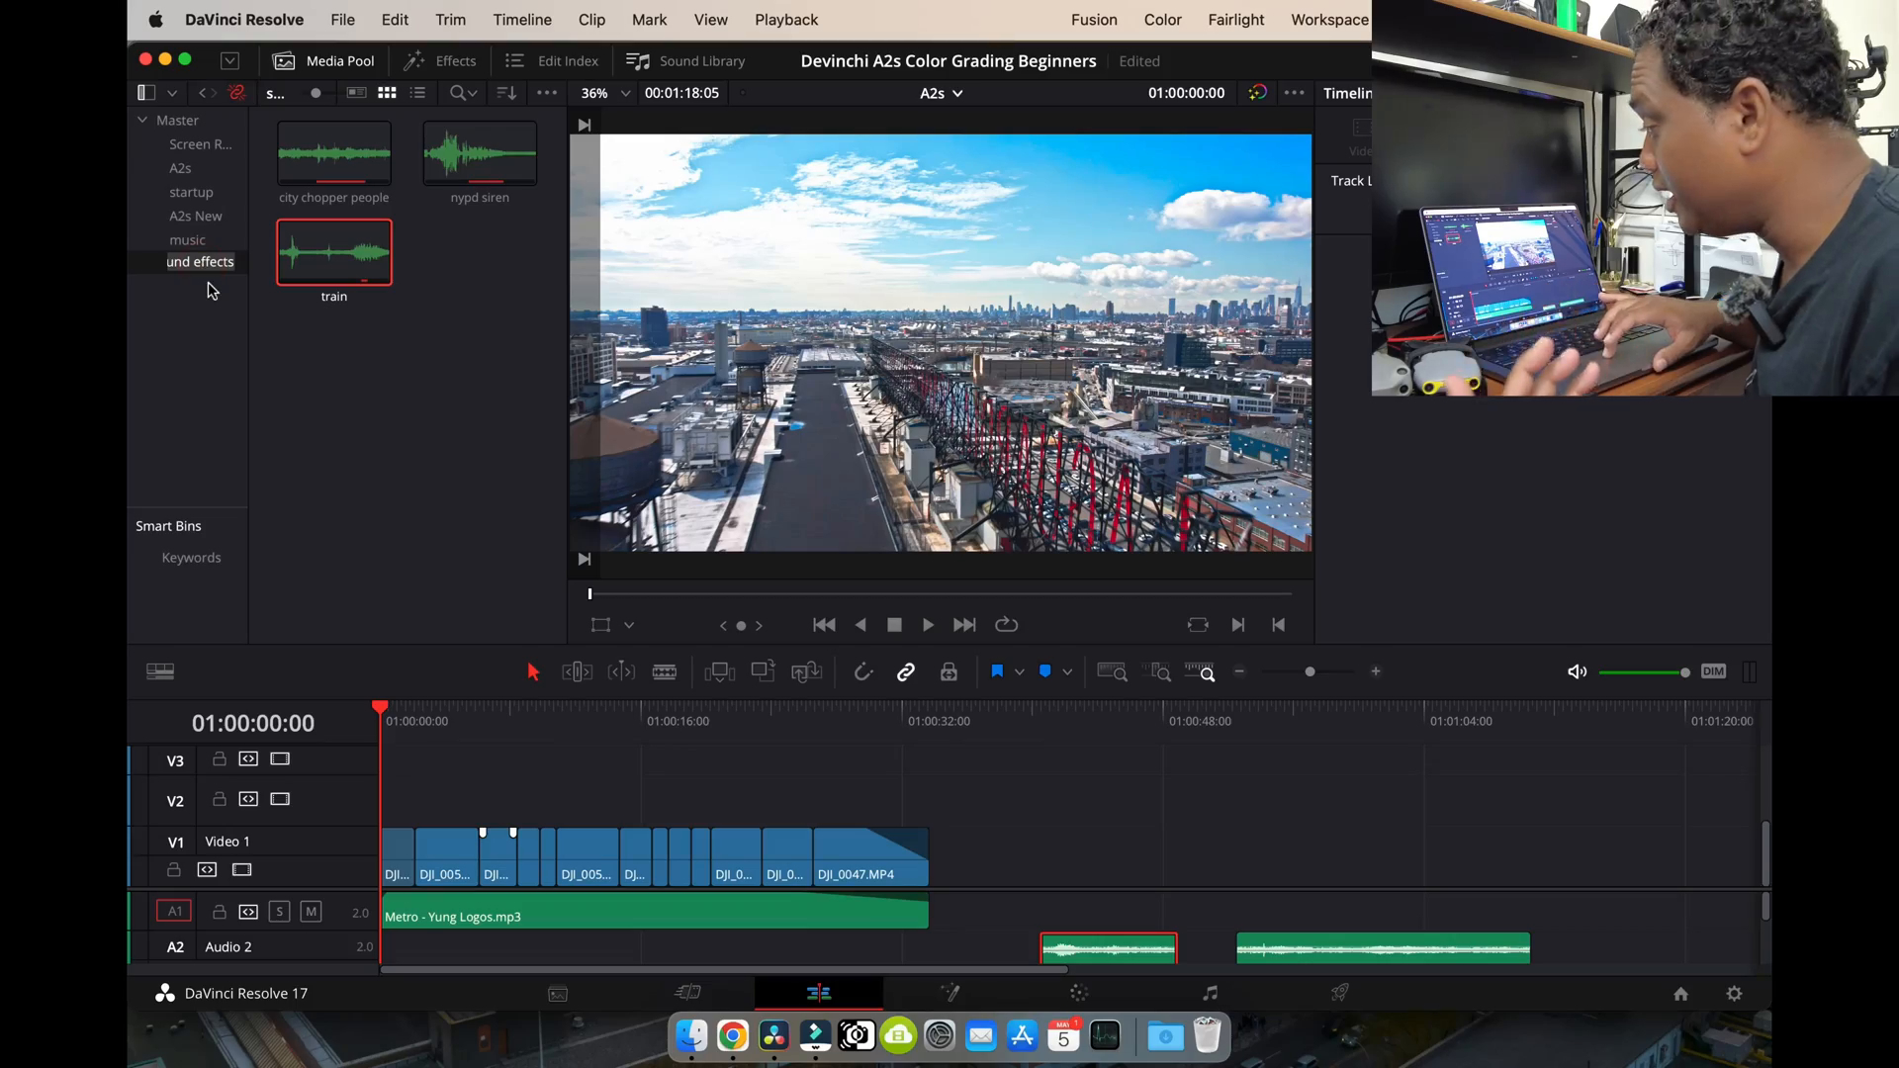
Look over the city chopper people, nypd siren and train sounds in the sound effects bin
left_click(212, 290)
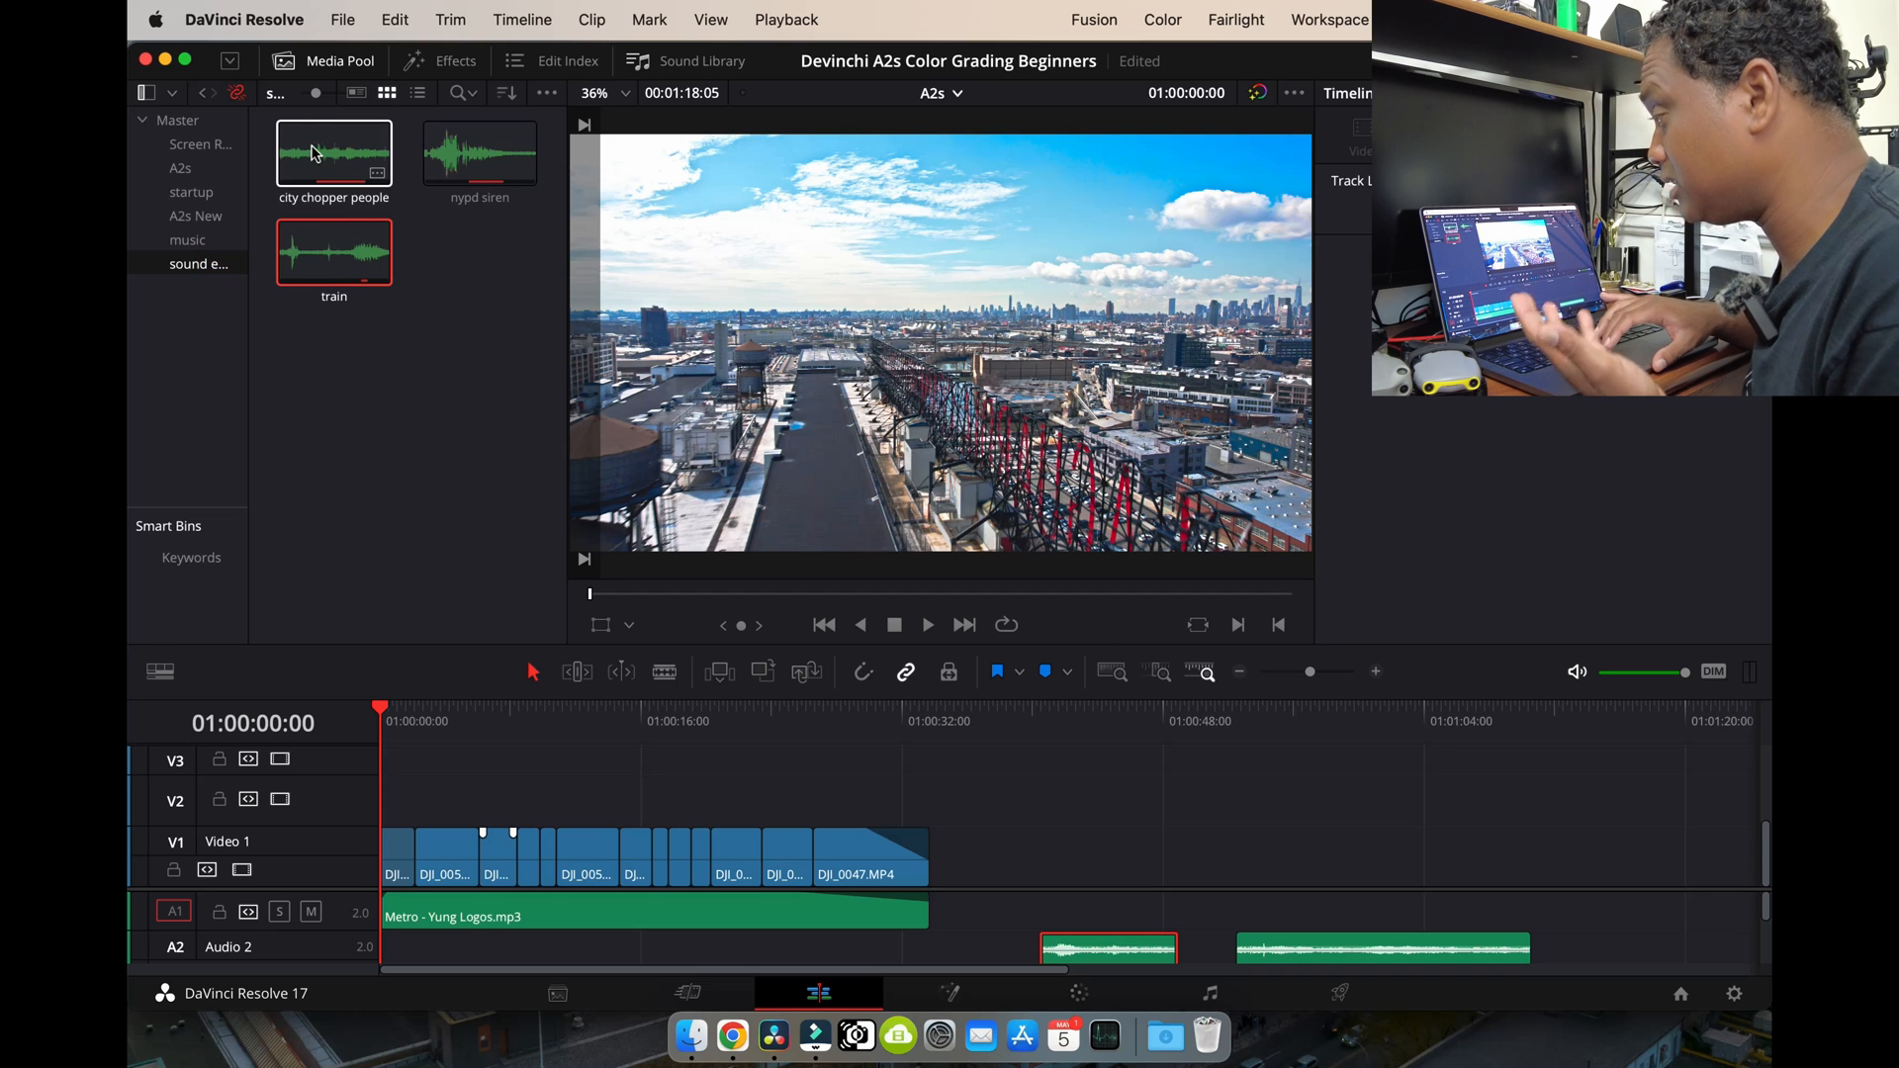
left_click(509, 154)
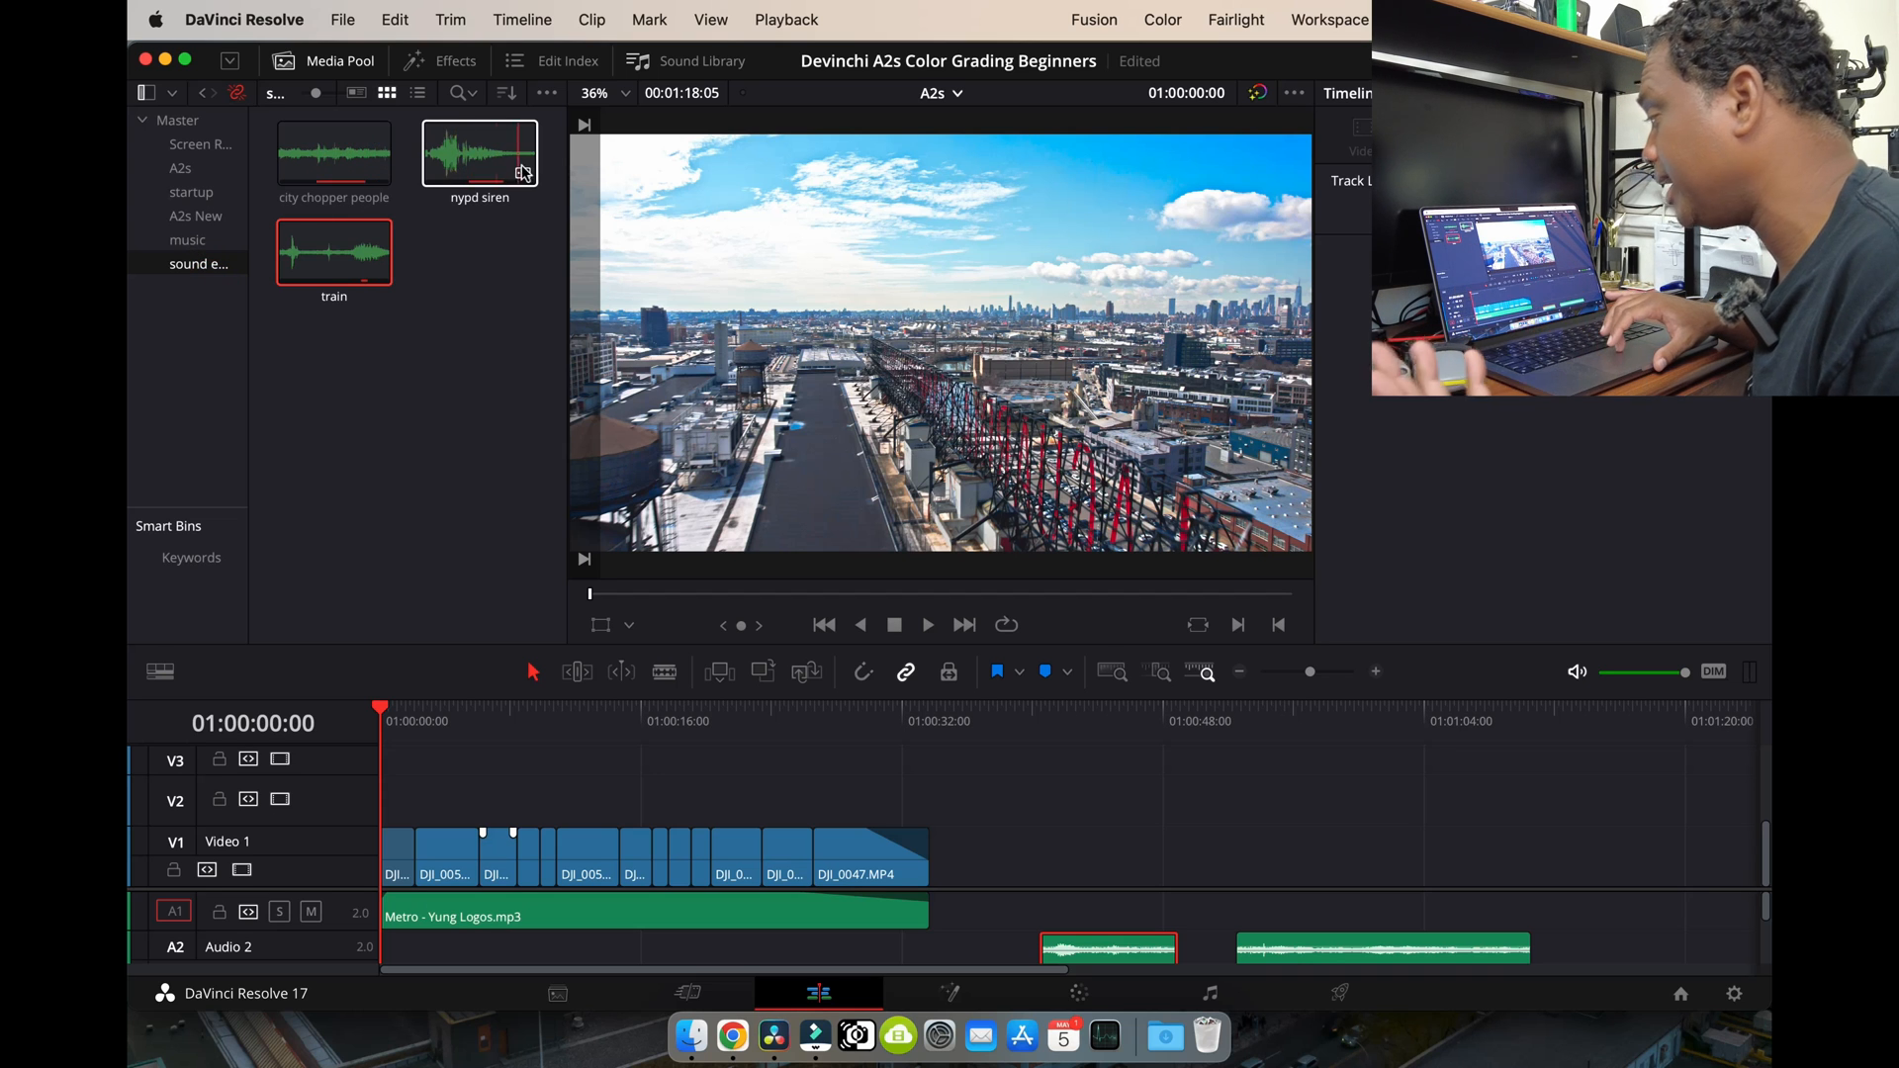
left_click(428, 222)
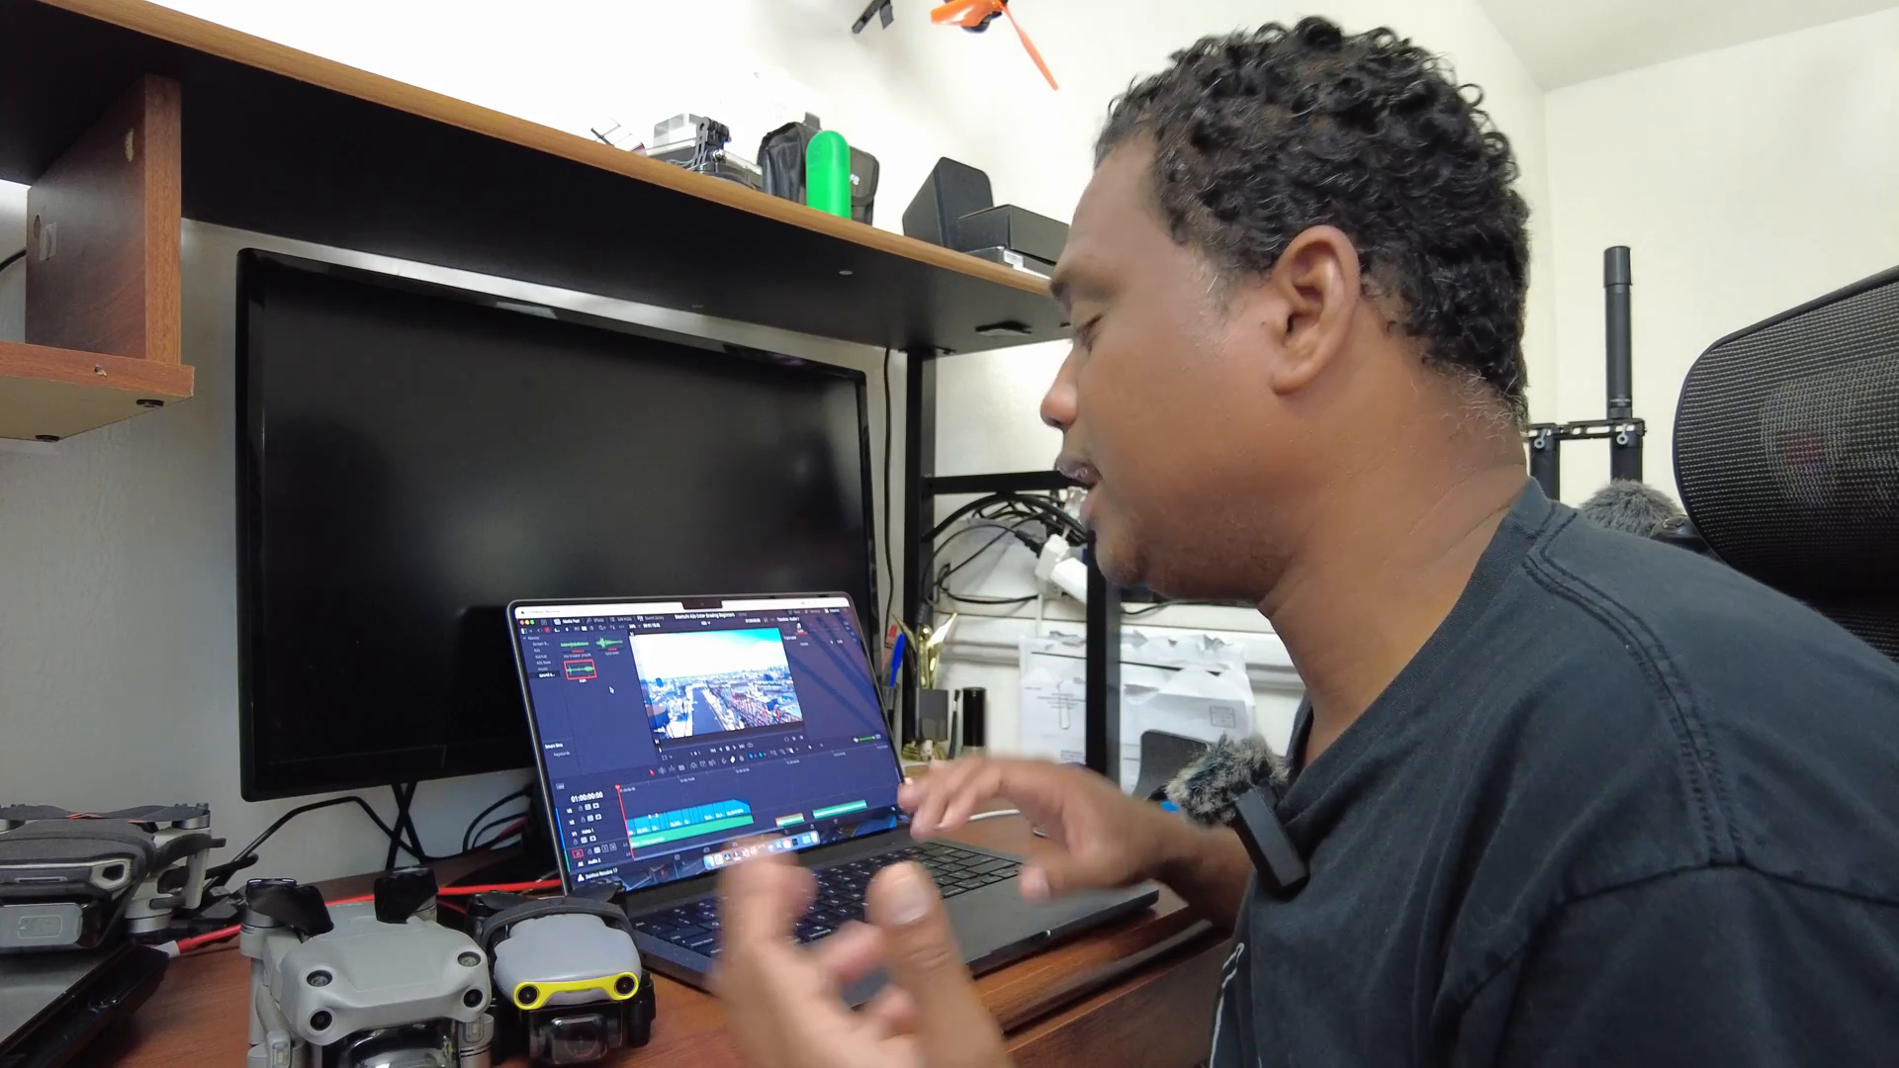
Switch to Chrome, view the music and sound effects lists of YouTube Studio's Audio library, and minimize the browser to return to DaVinci Resolve
left_click(731, 1035)
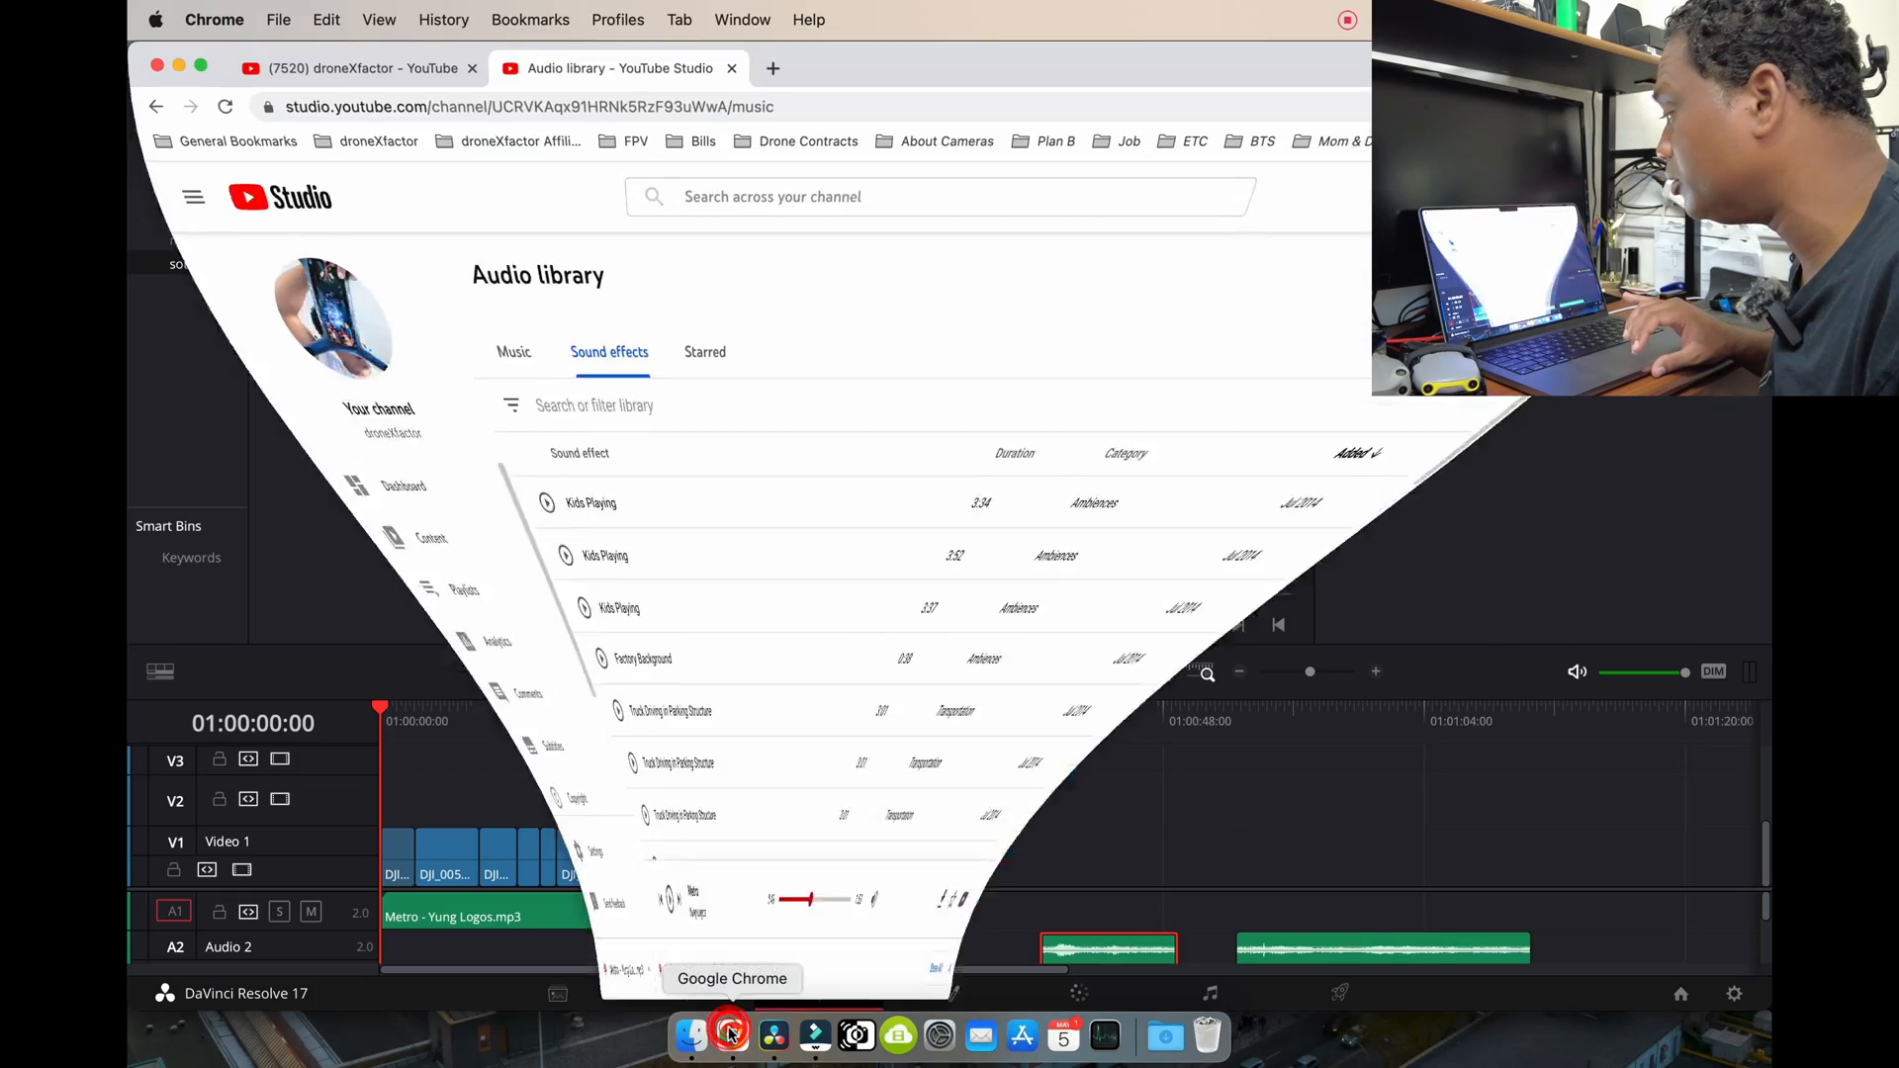
left_click(478, 354)
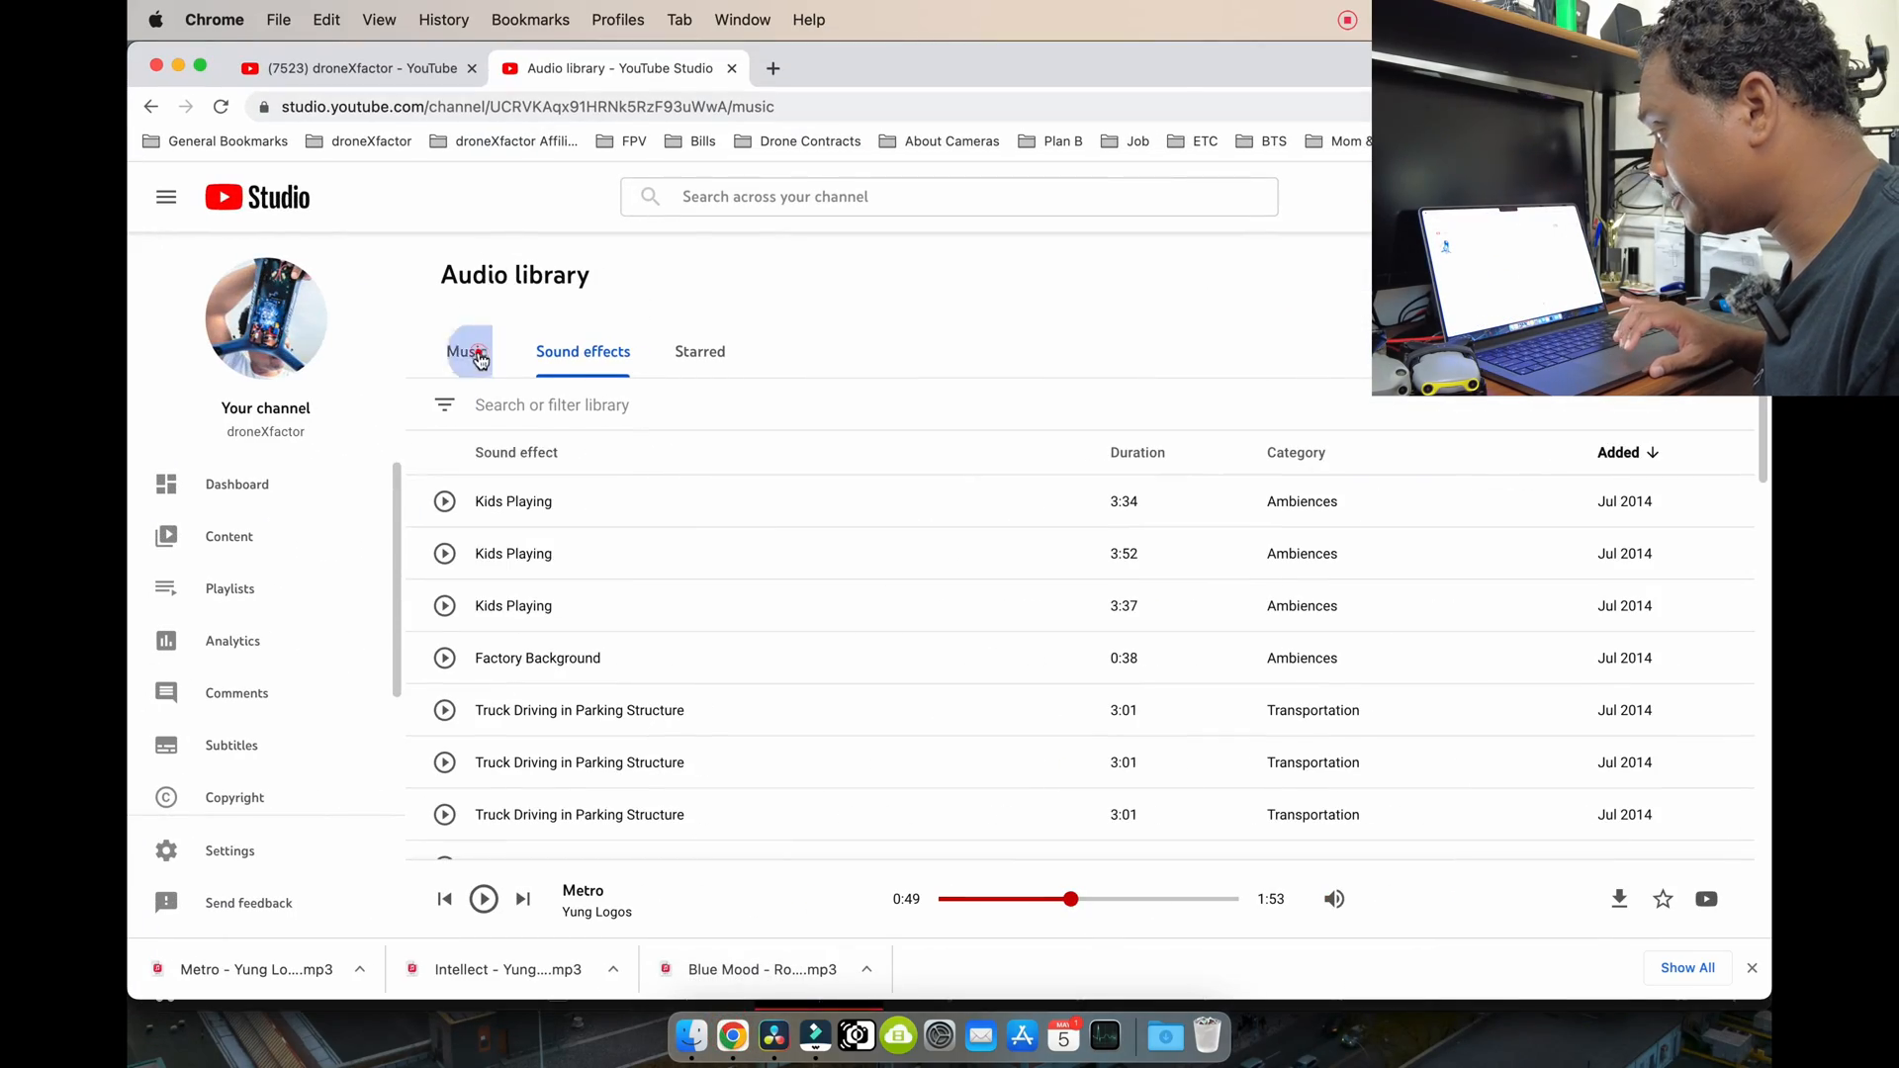
left_click(465, 356)
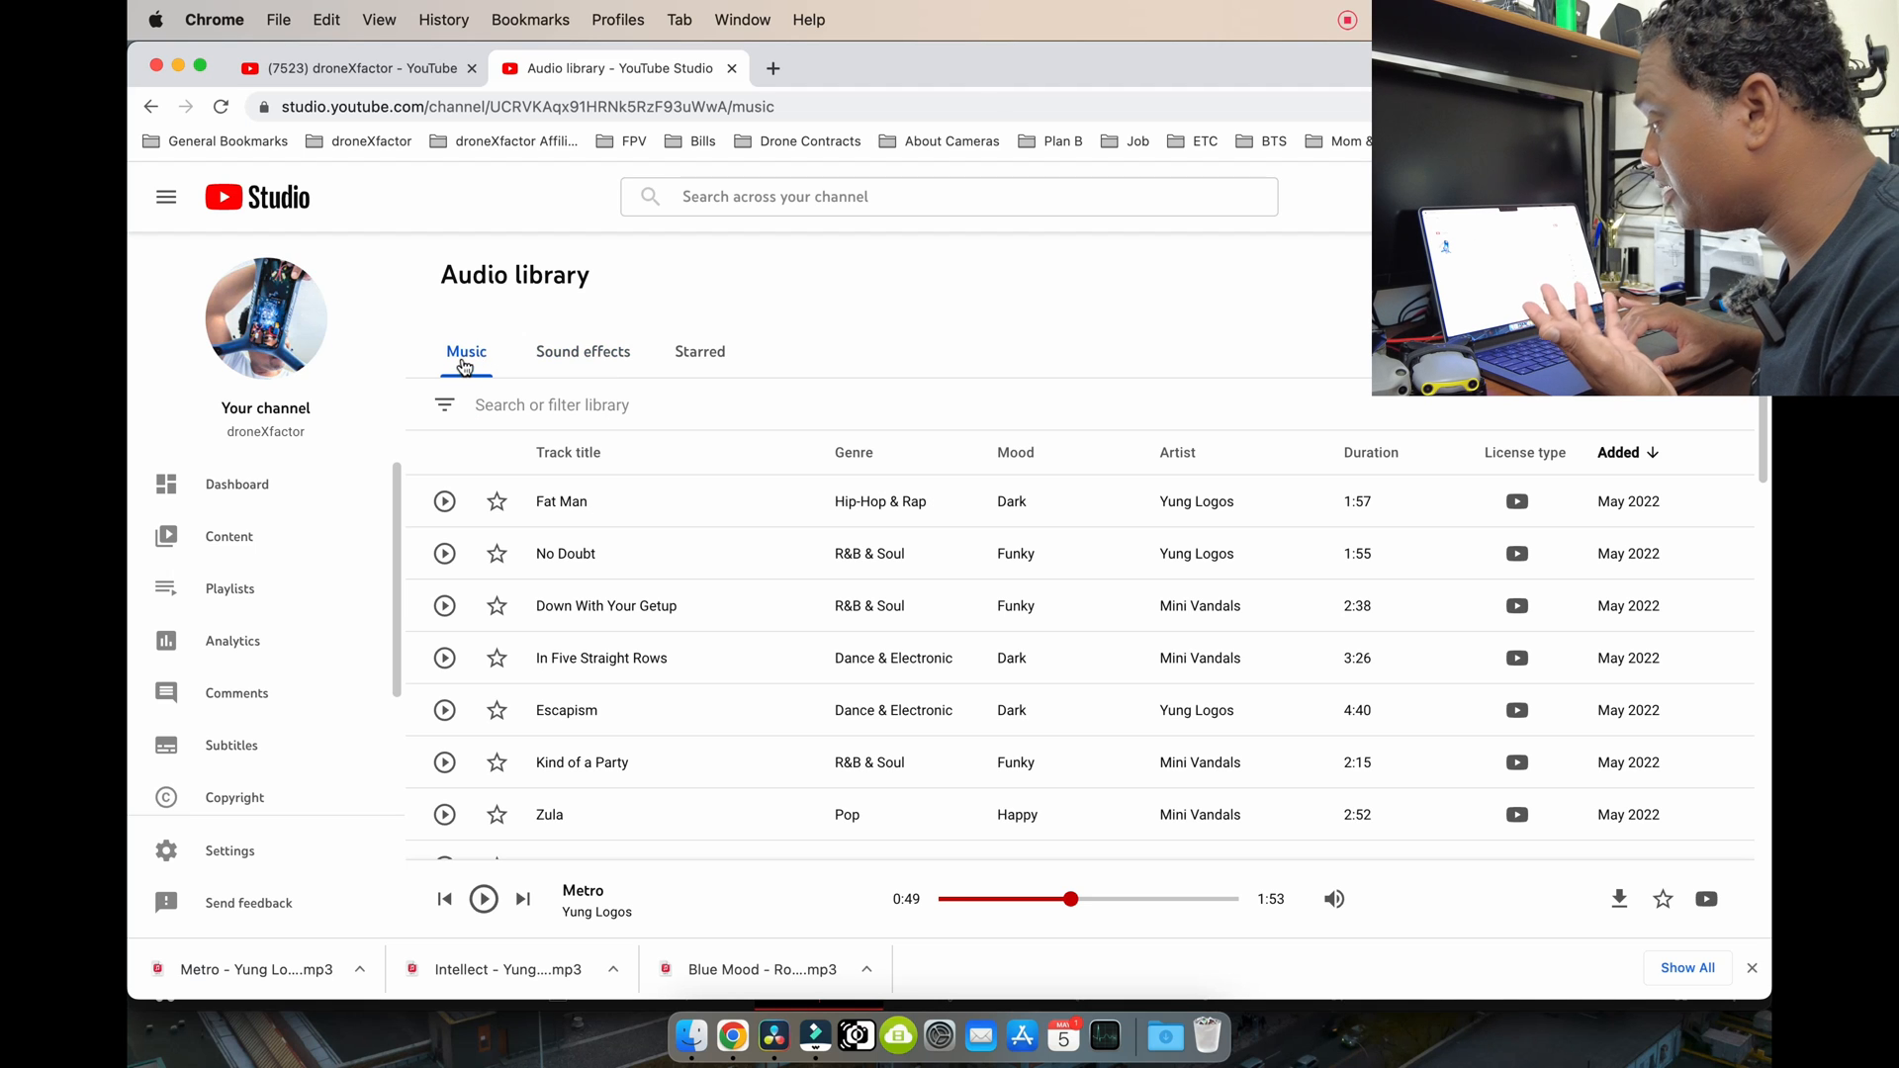
left_click(562, 354)
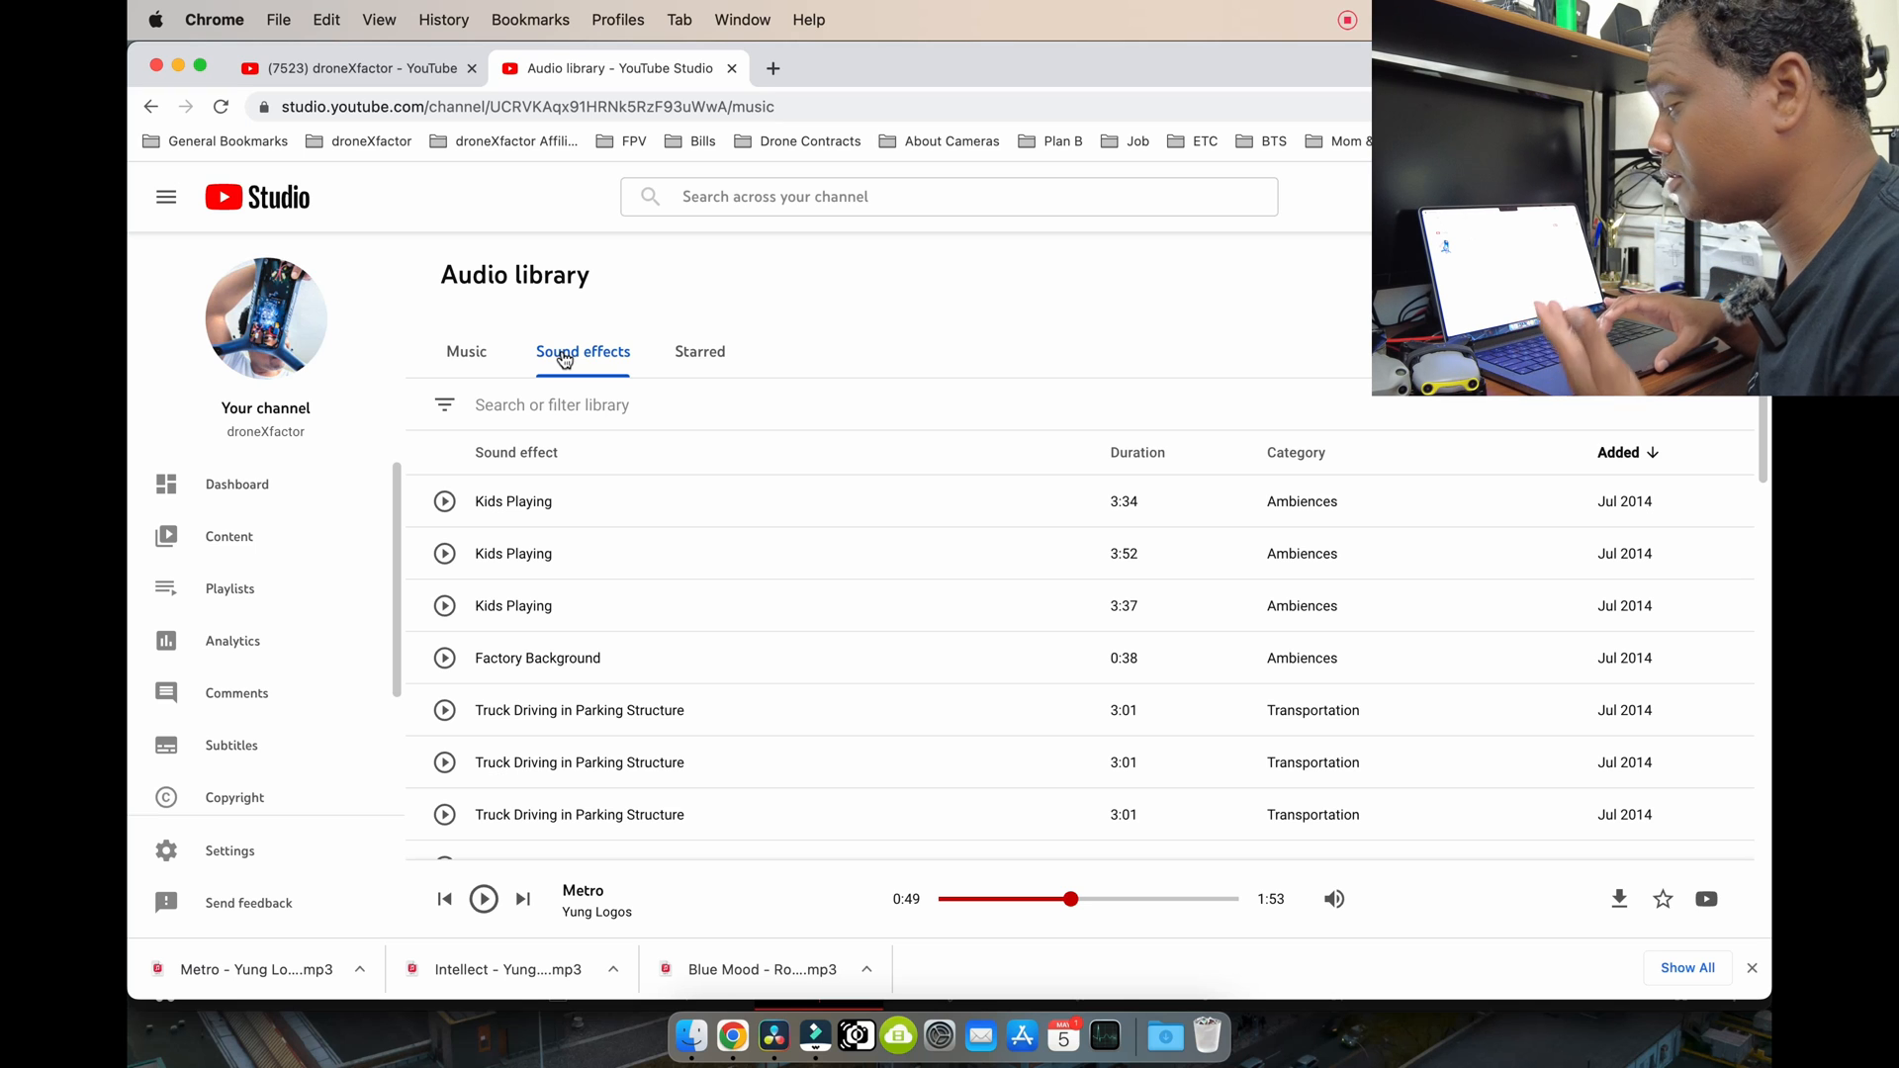
left_click(179, 66)
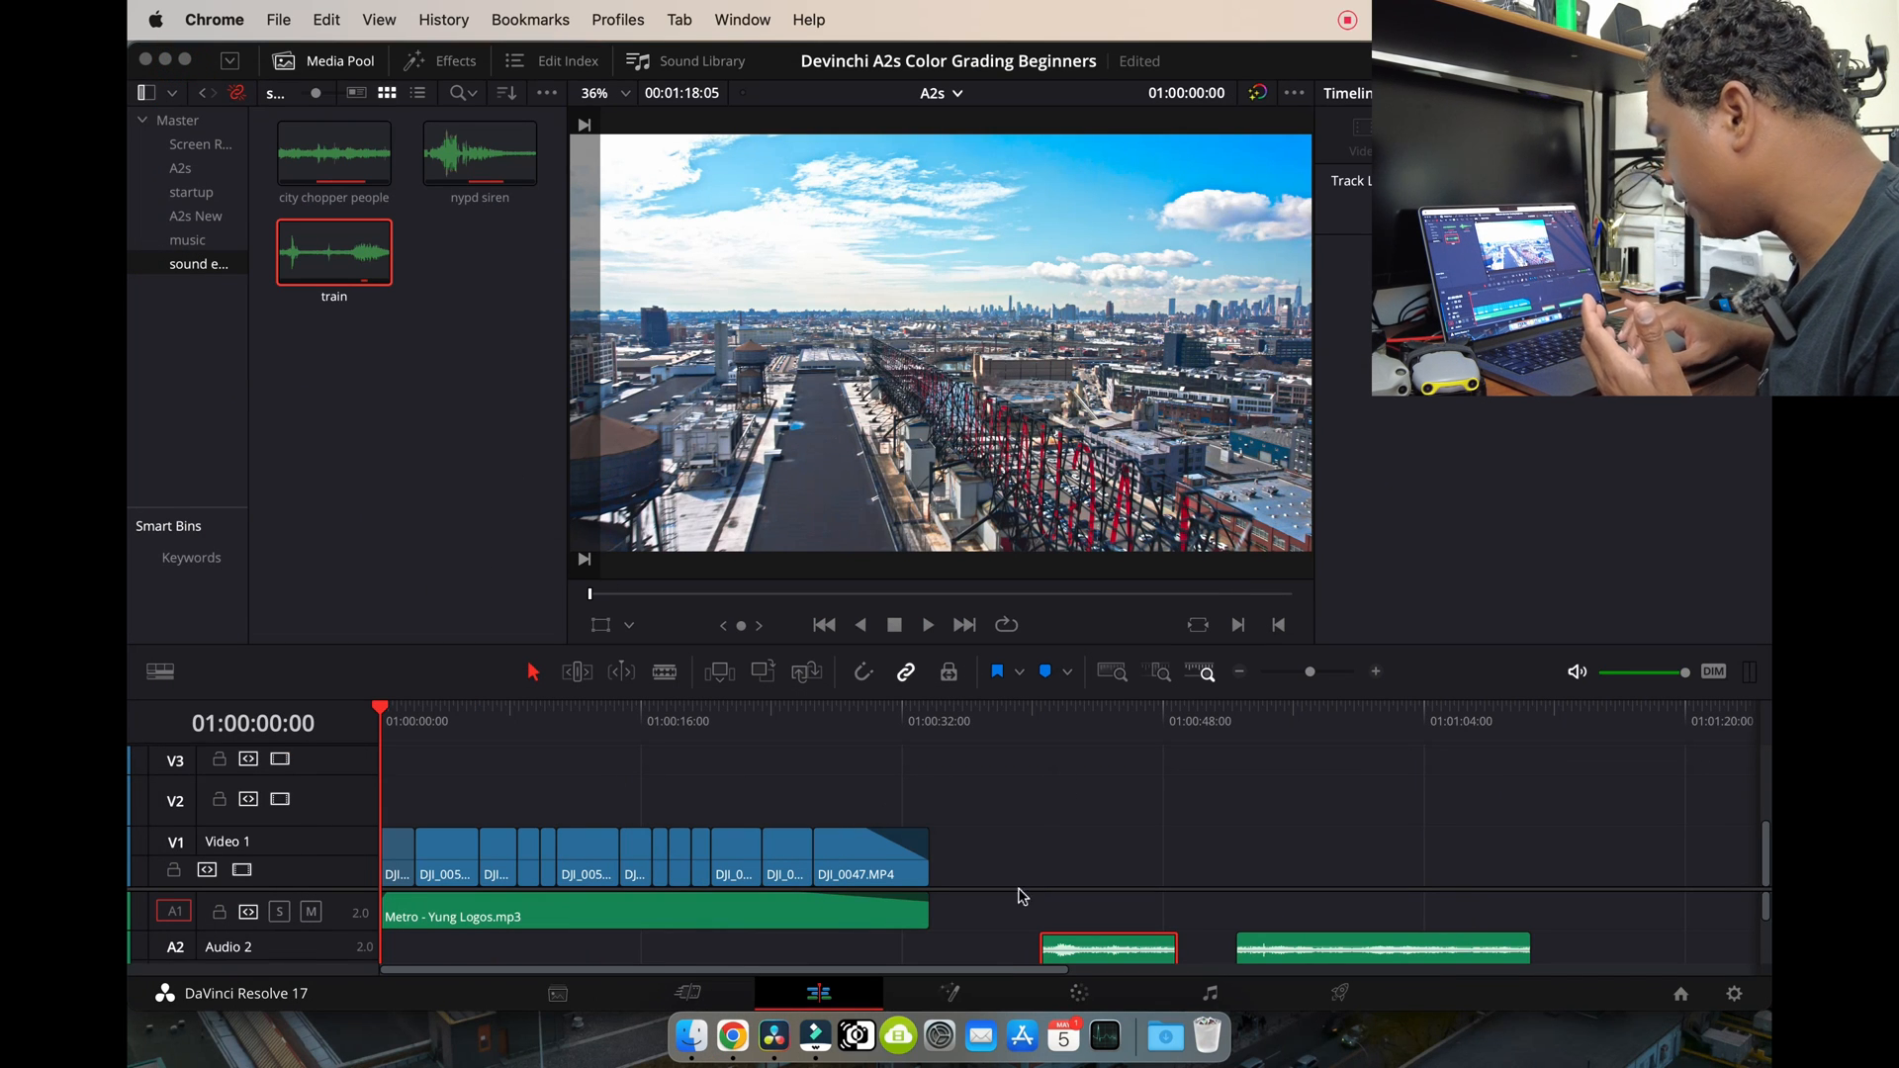
Move the shorter city chopper people clip to the start of Audio 2 beneath the music and play it
scroll(1001, 930, "down", 2)
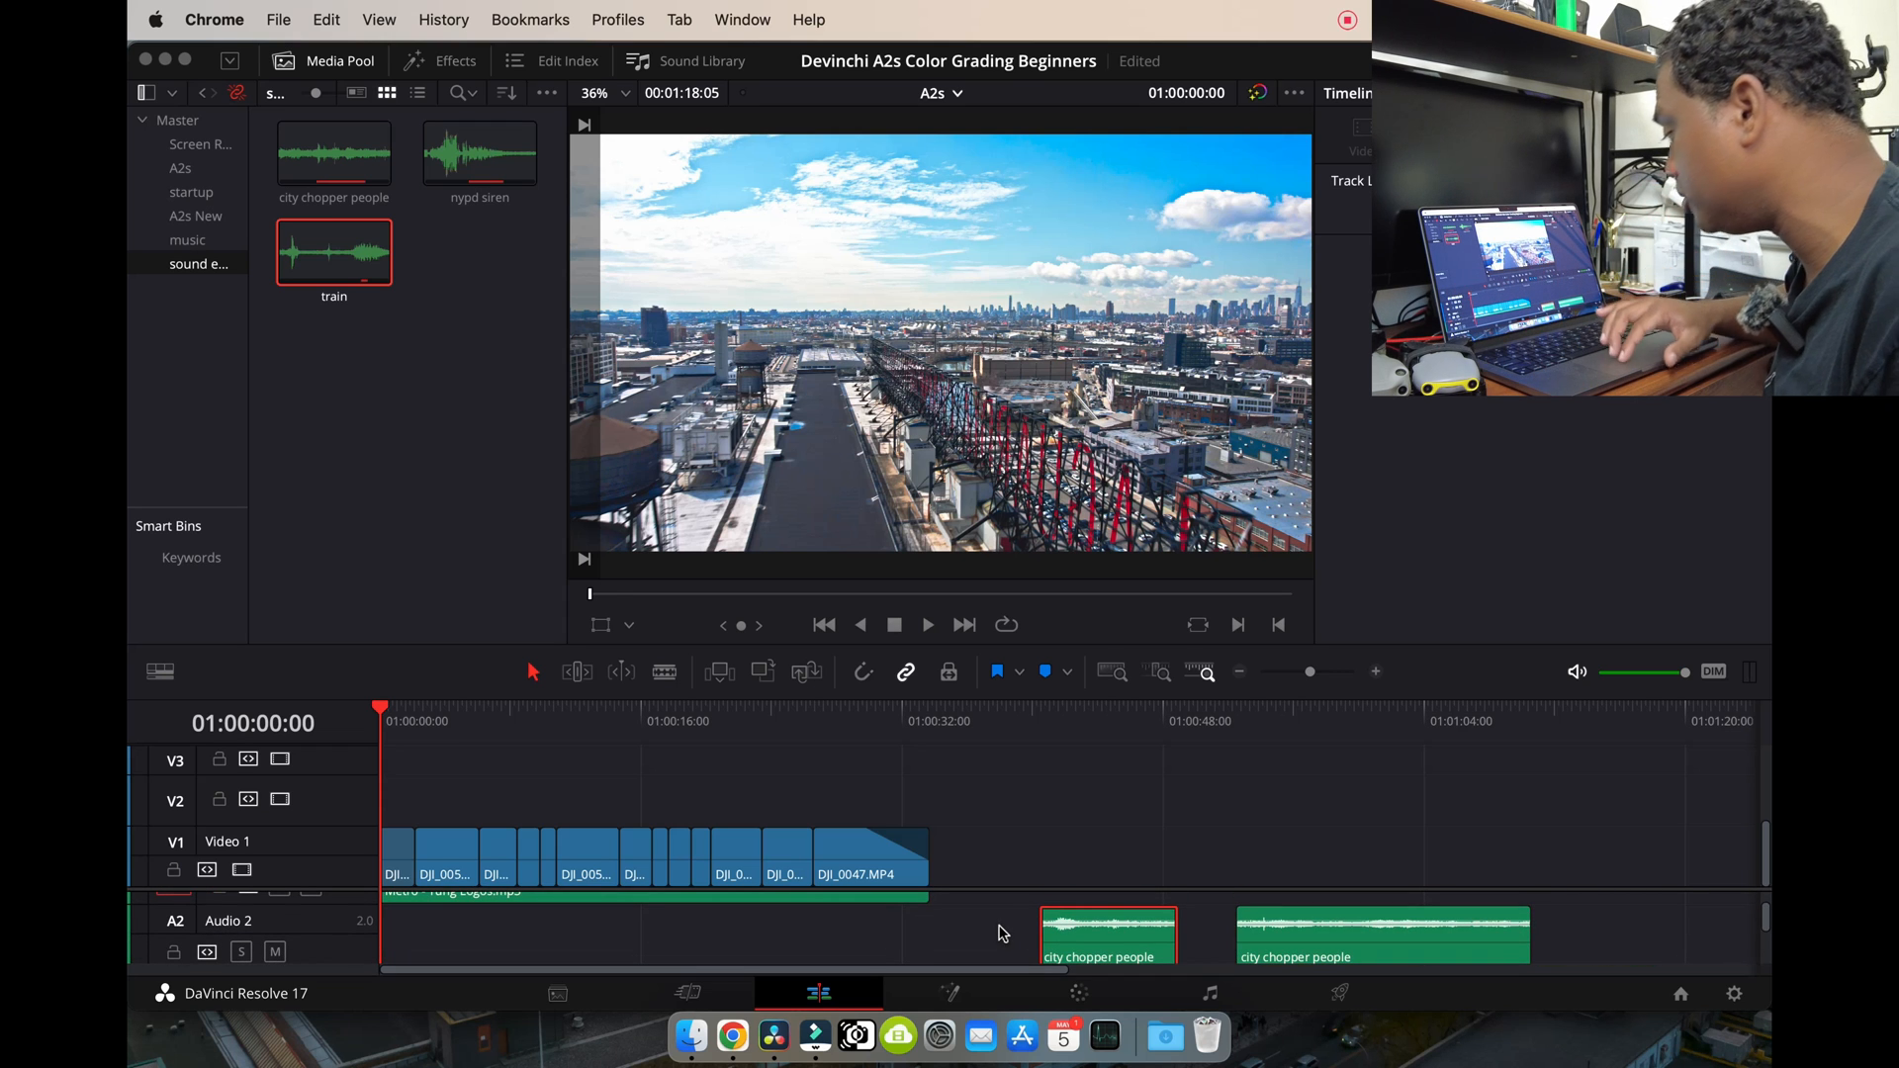
left_click(1147, 856)
left_click_drag(1147, 856, 463, 878)
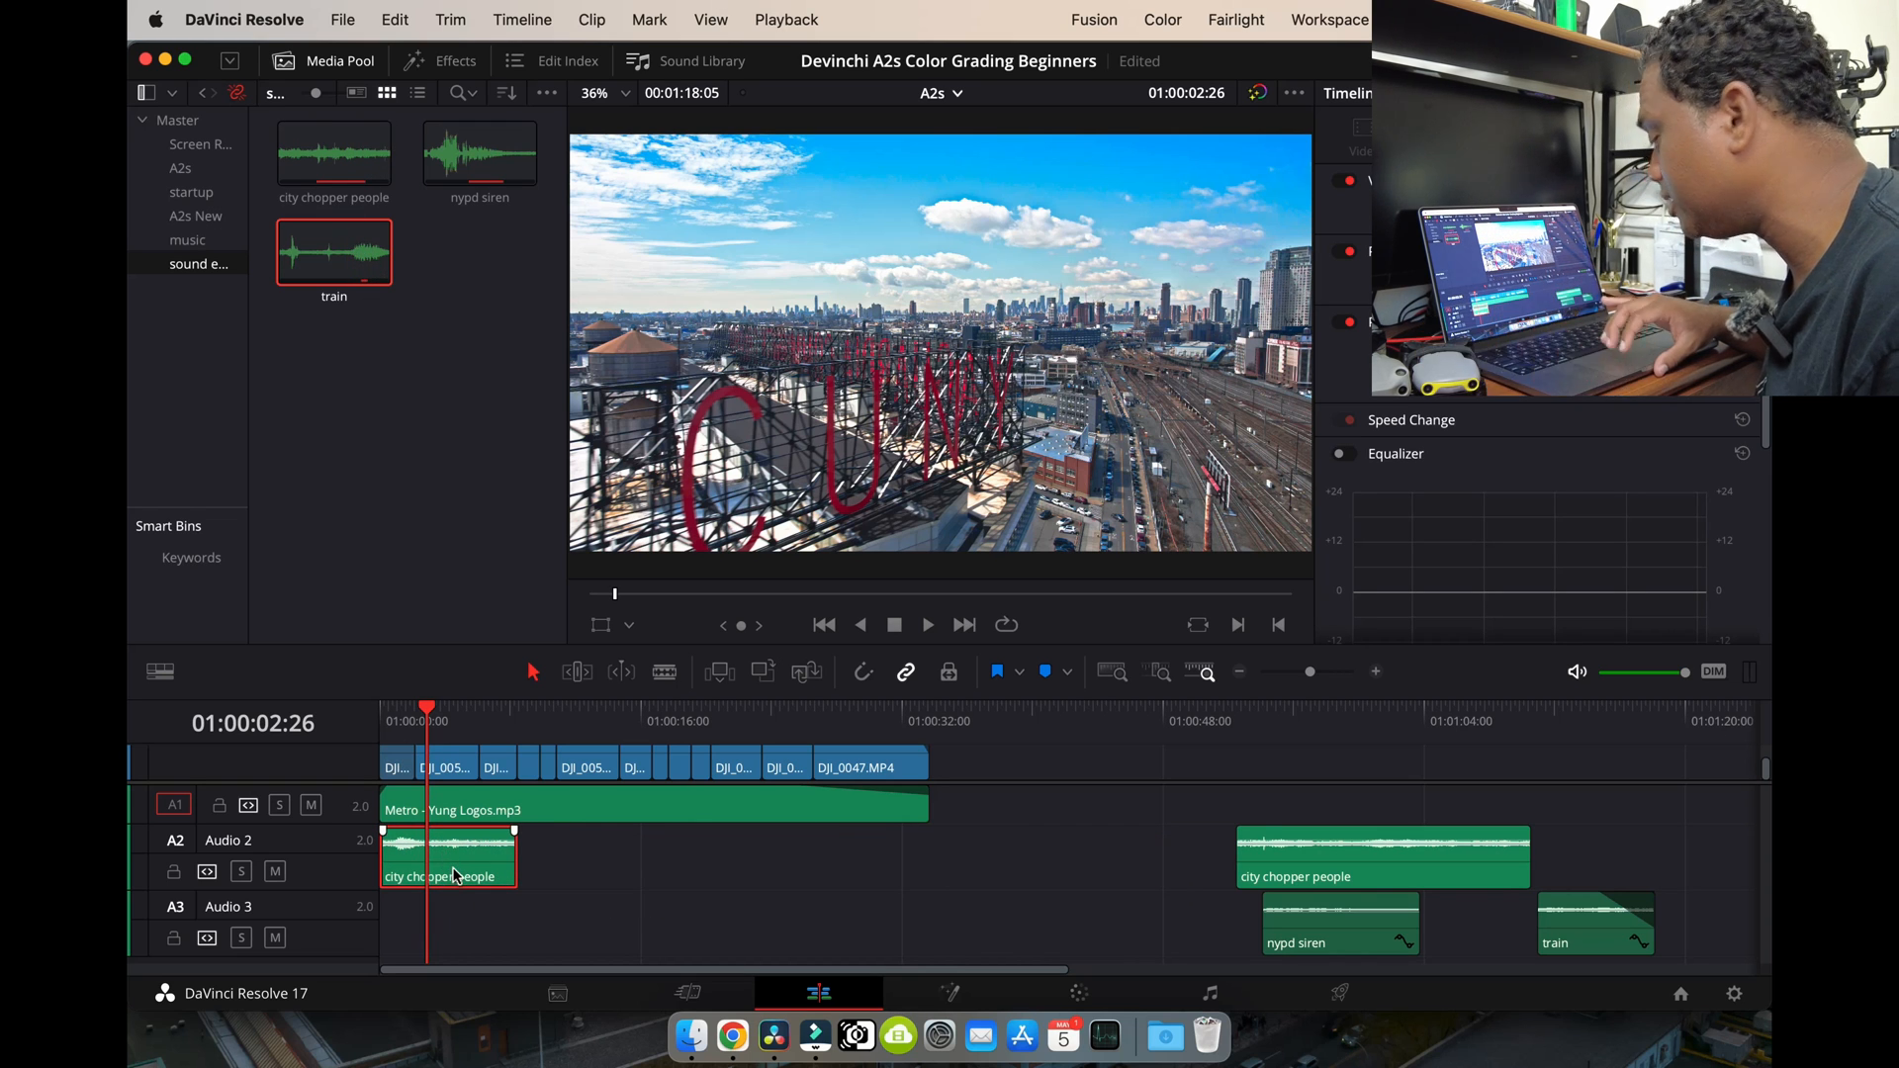
key("Up")
key("space")
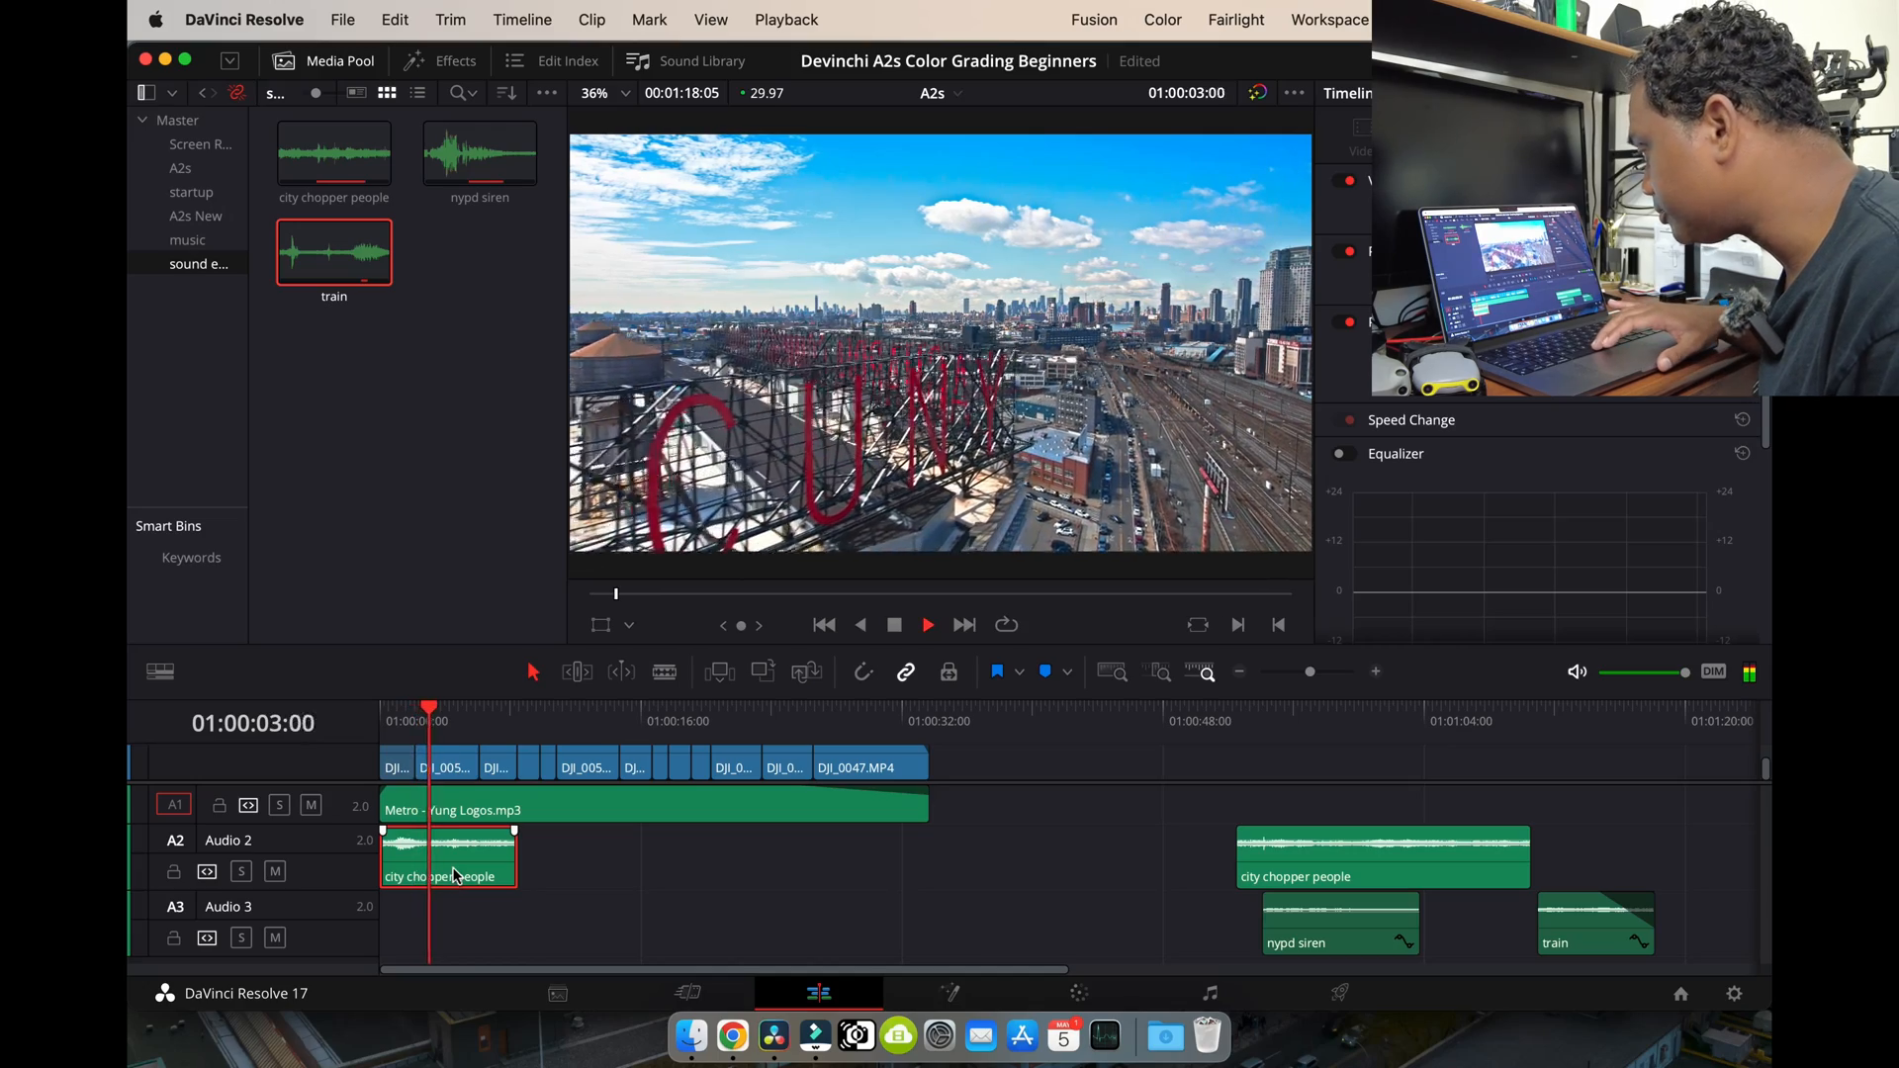
key("space")
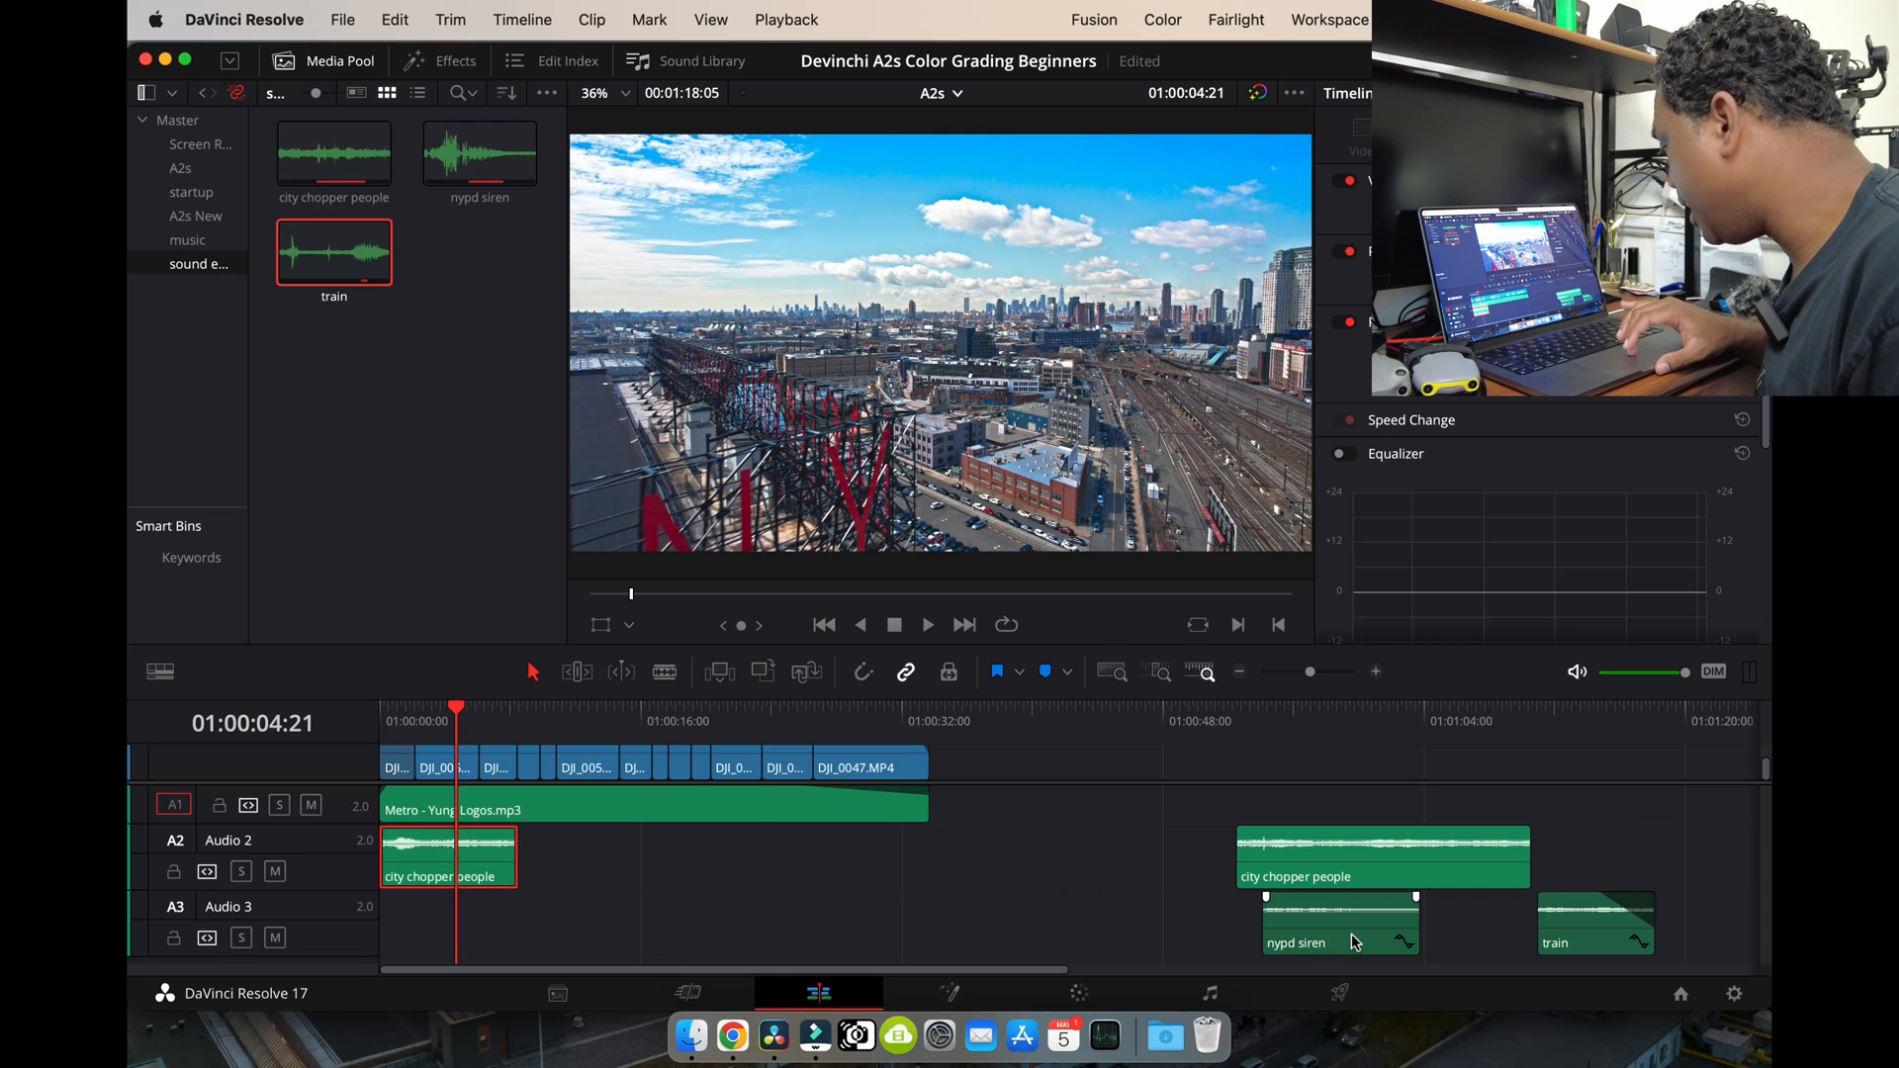
Move the nypd siren clip from Audio 3 to Audio 2, directly after the first city chopper people clip
left_click(465, 159)
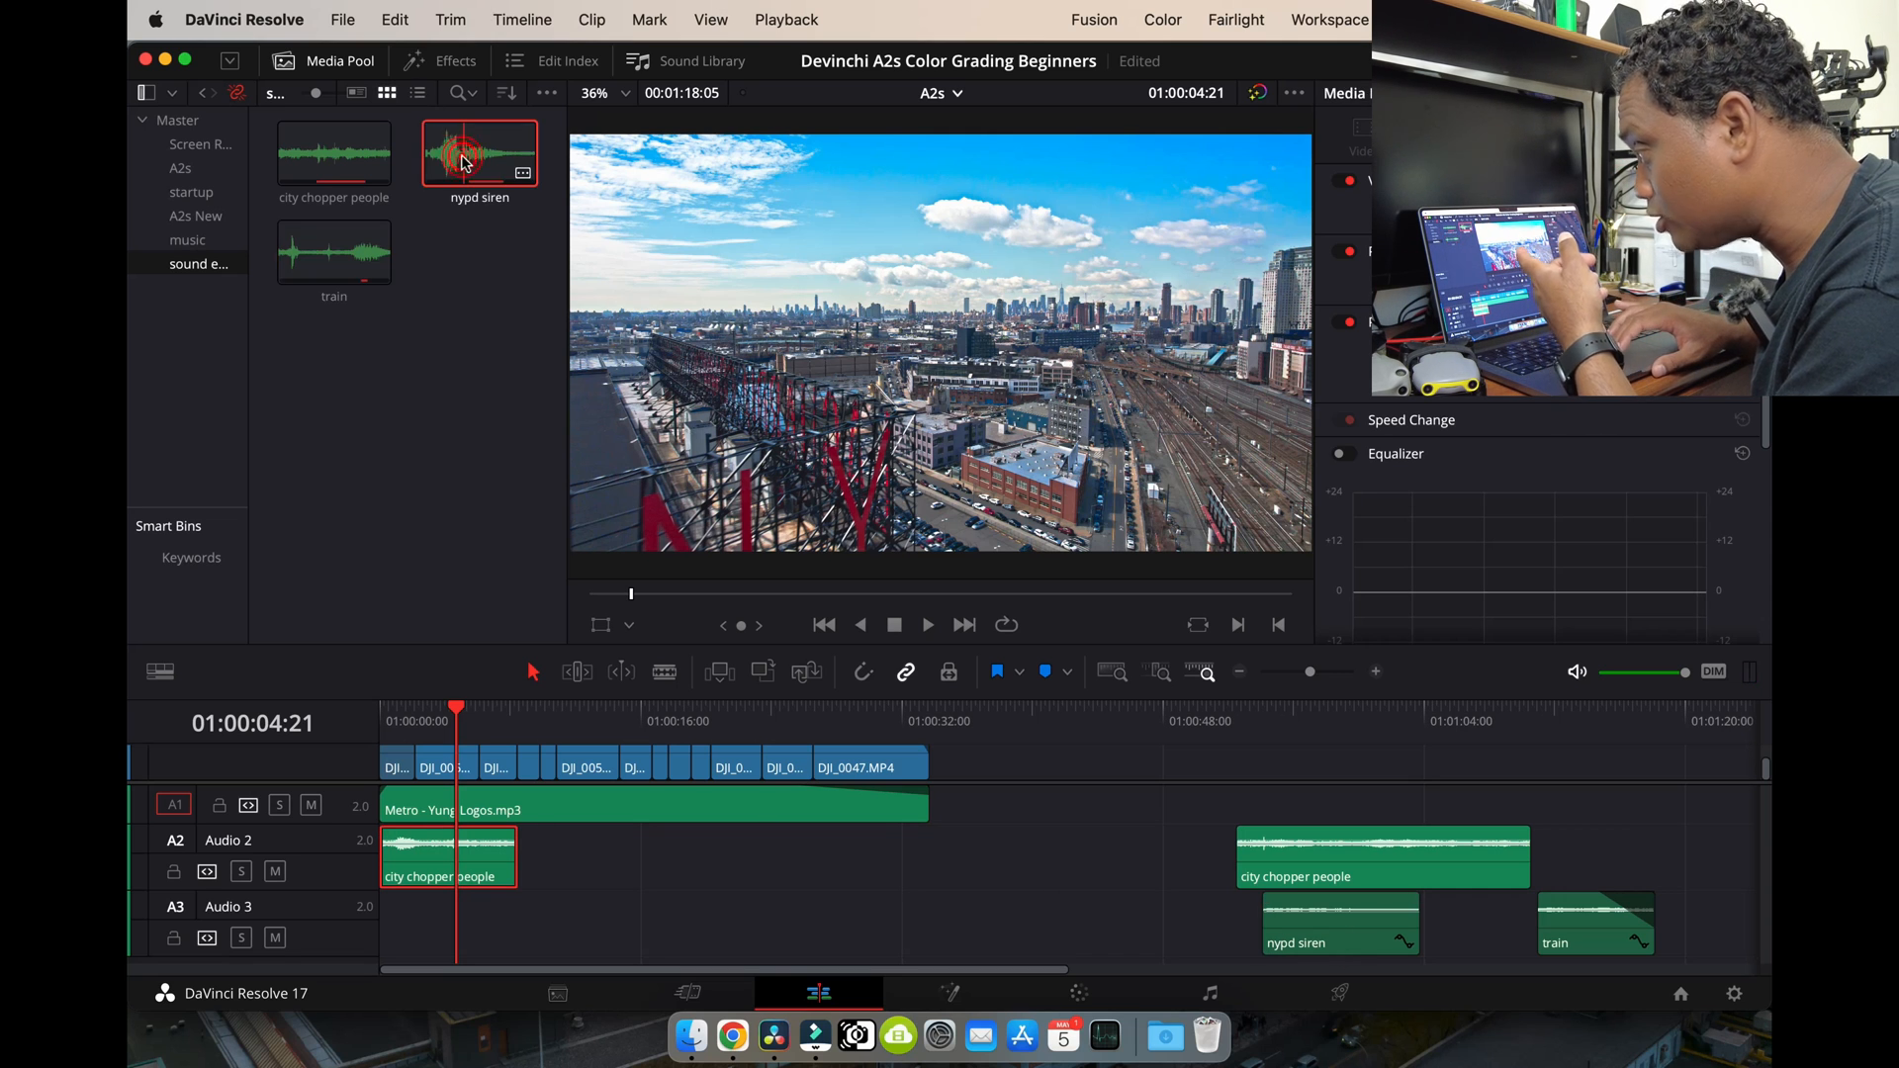
left_click_drag(1285, 912, 582, 883)
key("Down")
key("Down")
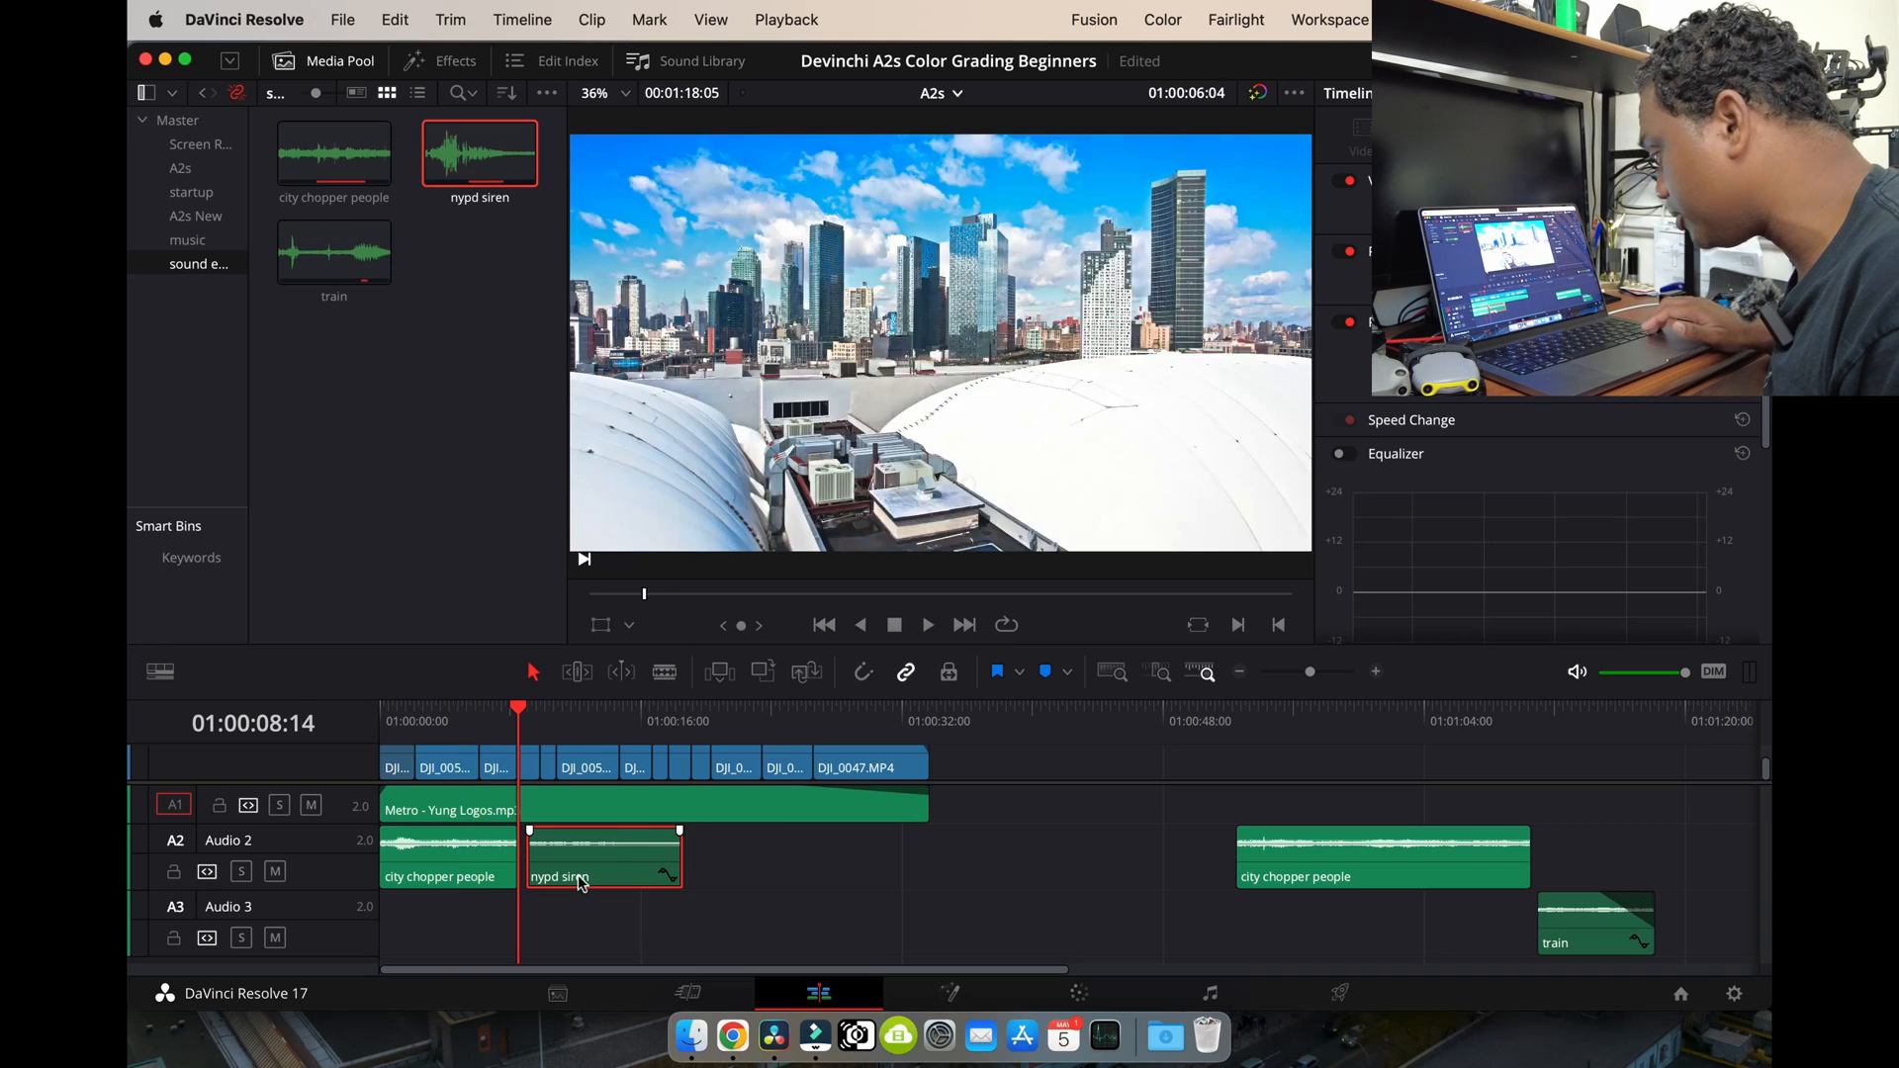
left_click(1375, 672)
left_click(1375, 671)
left_click_drag(1183, 867, 1139, 866)
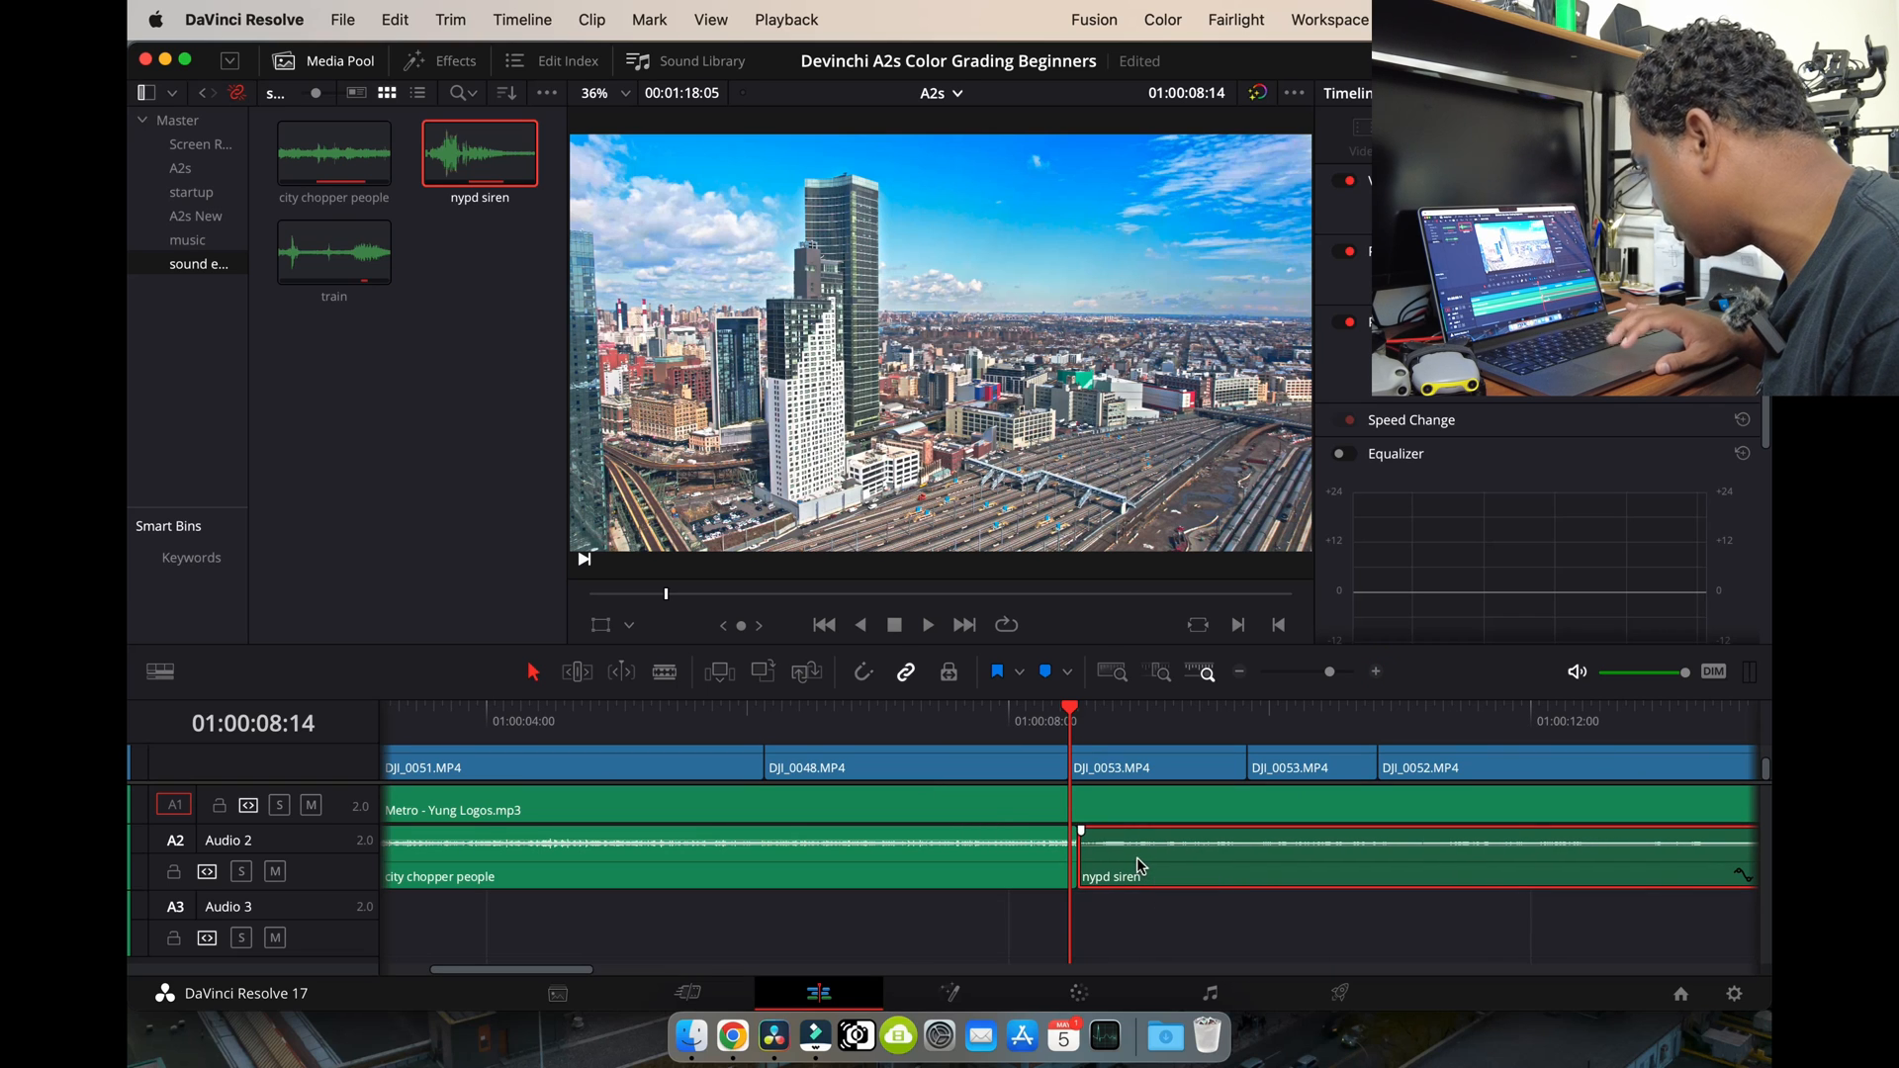
Play across the join between the city chopper people and nypd siren clips, and show the whole edit on the timeline again
left_click(1014, 716)
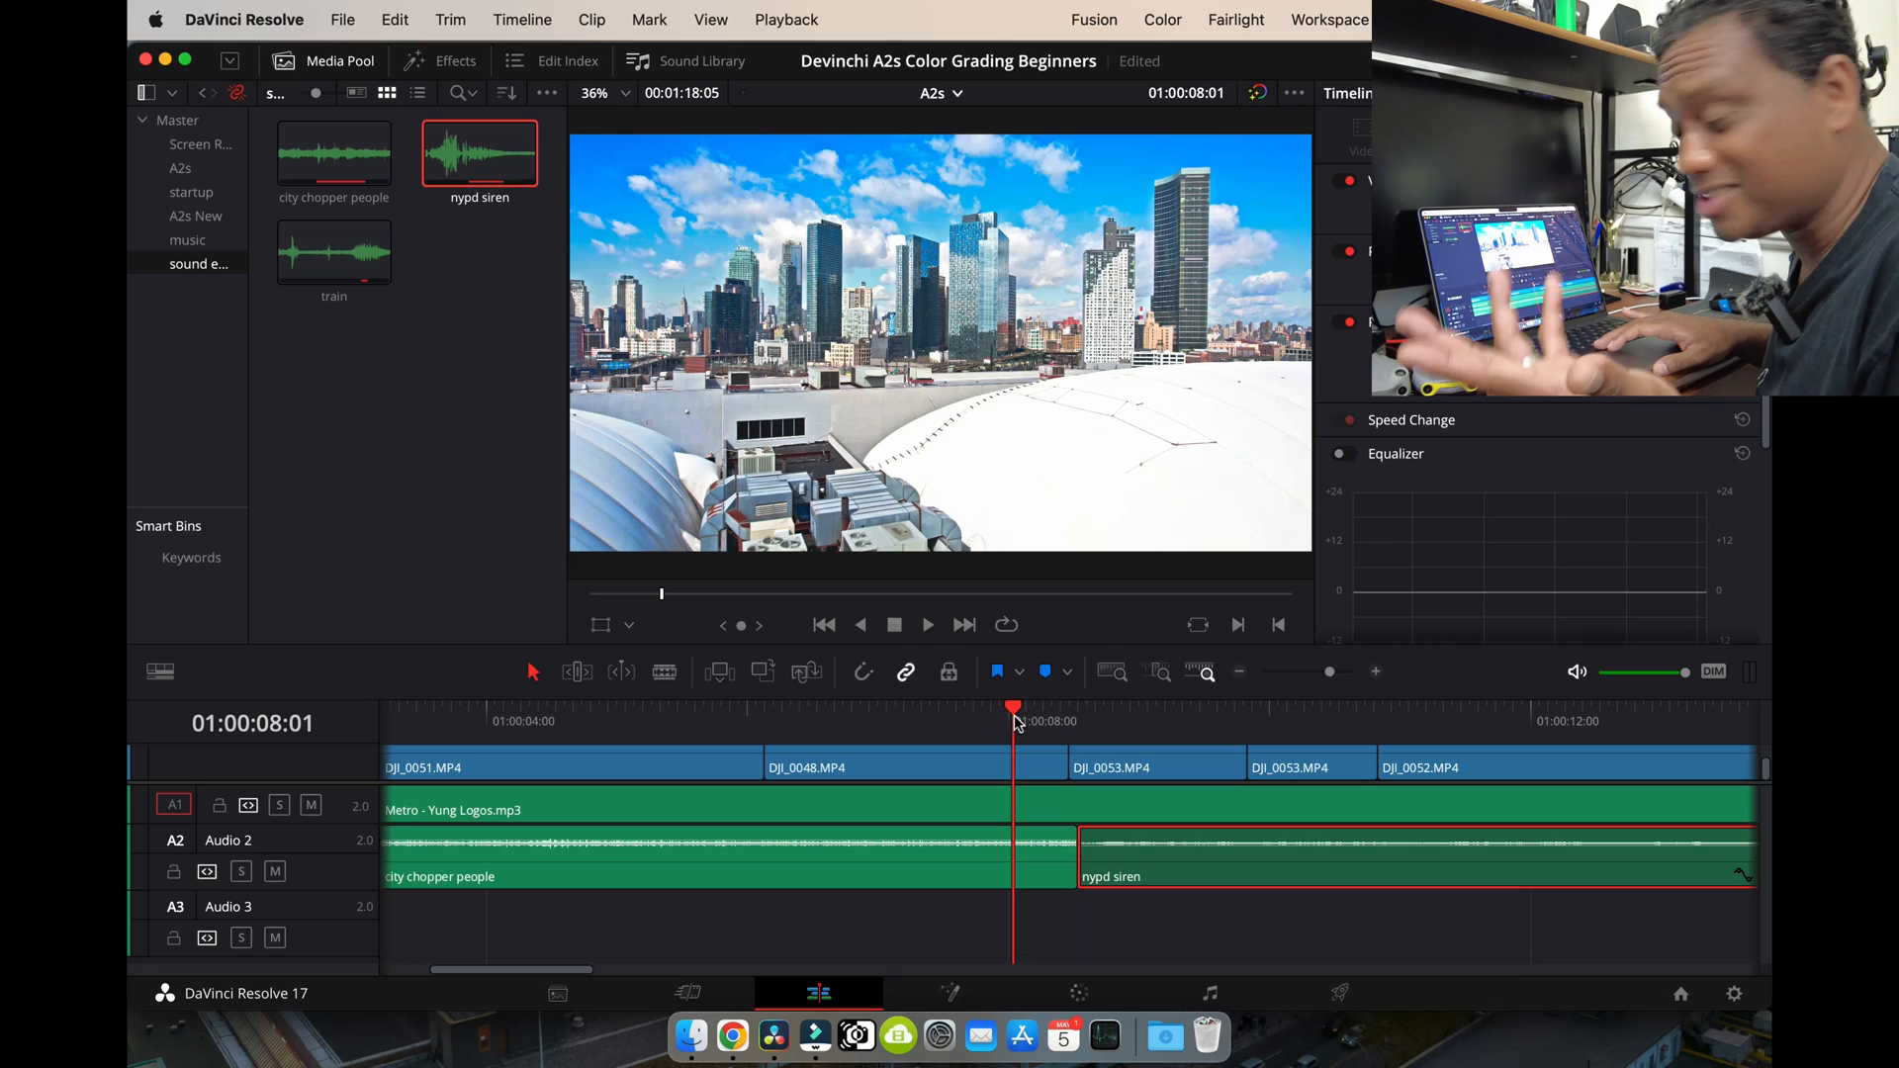
key("space")
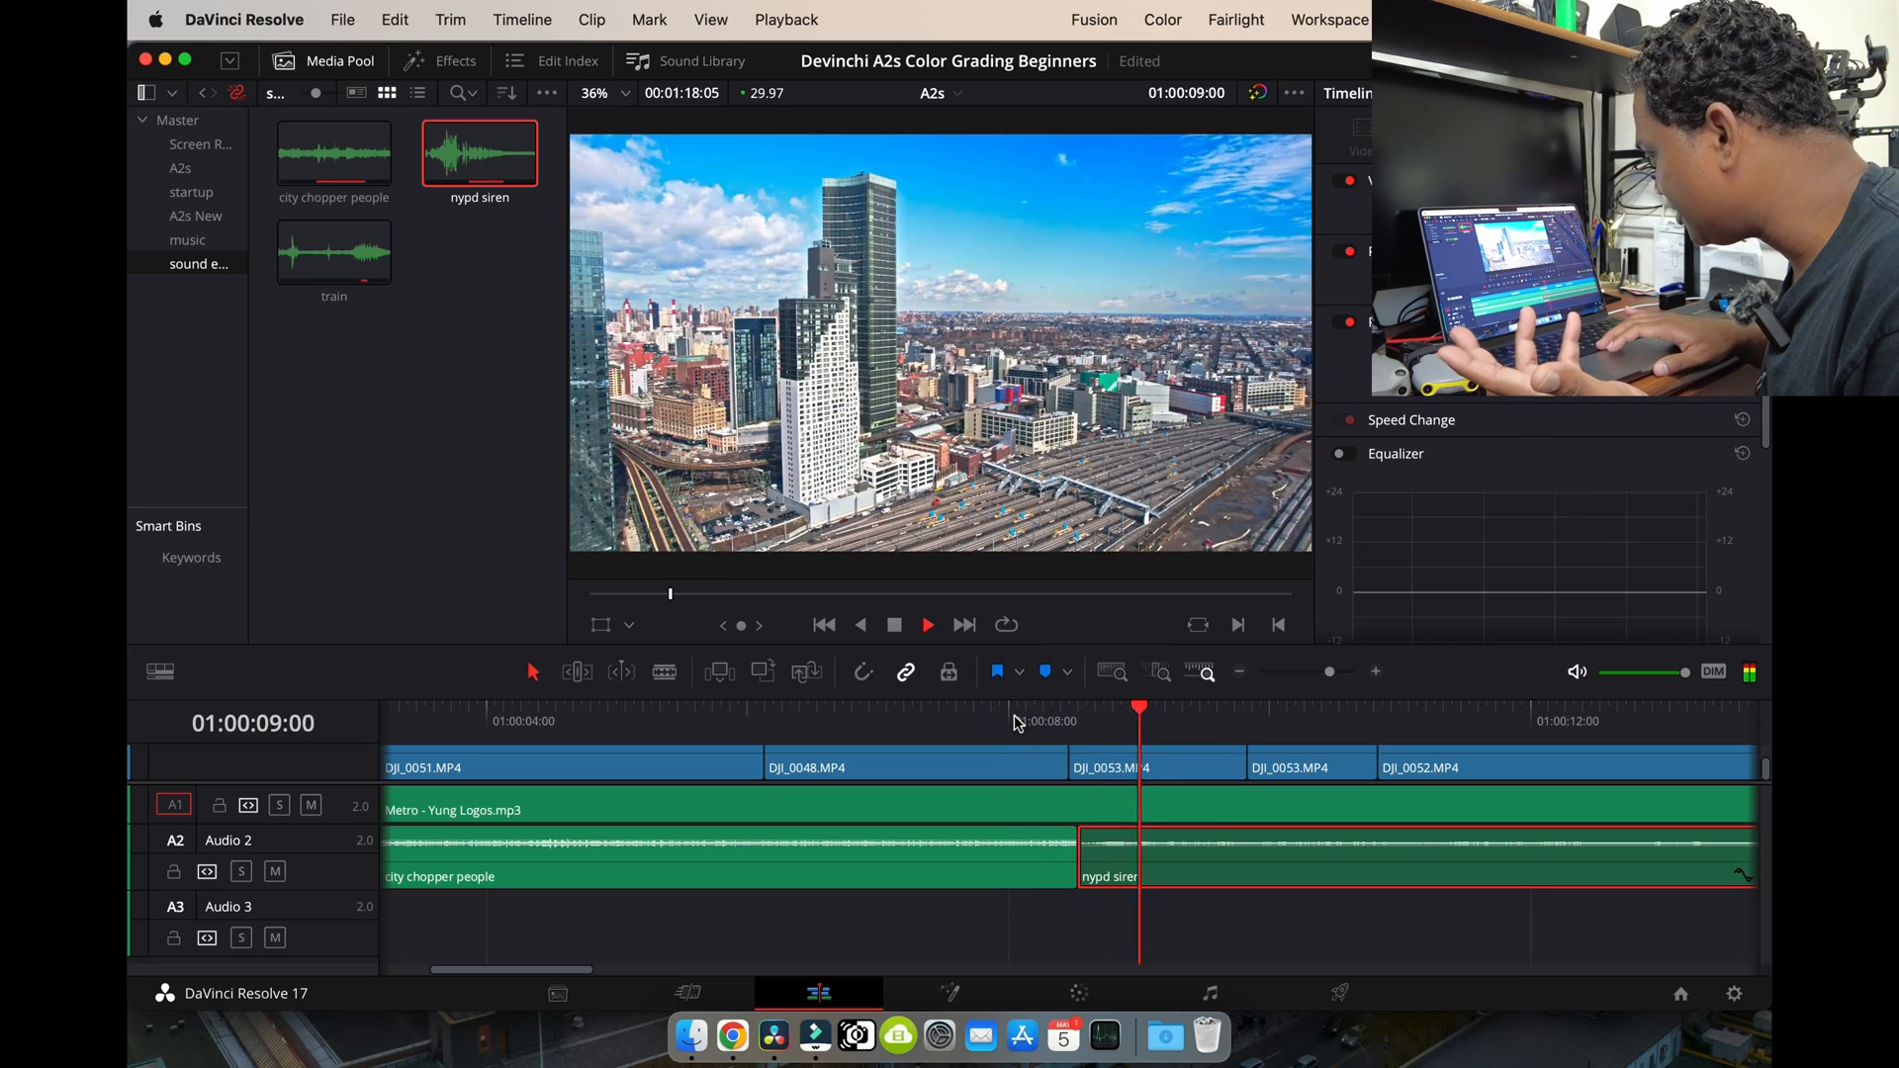
key("space")
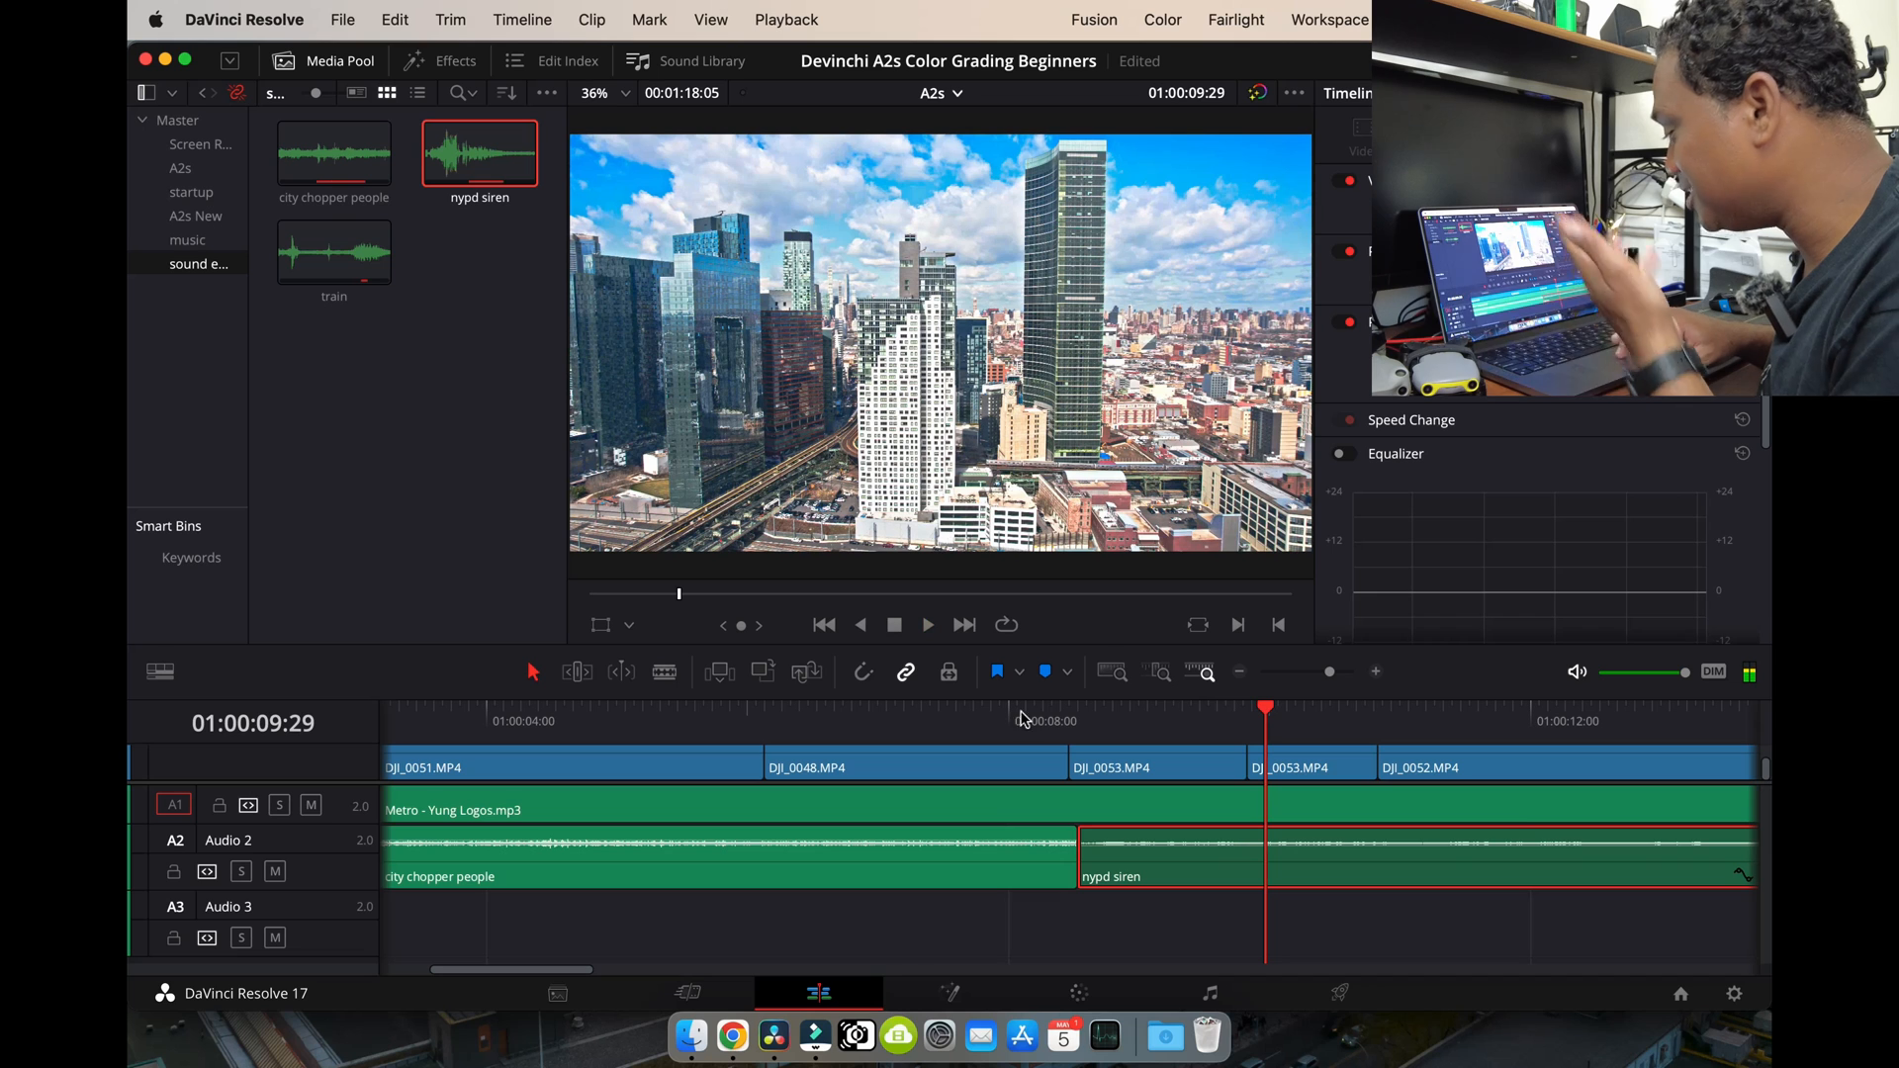
left_click(1239, 674)
left_click(1239, 674)
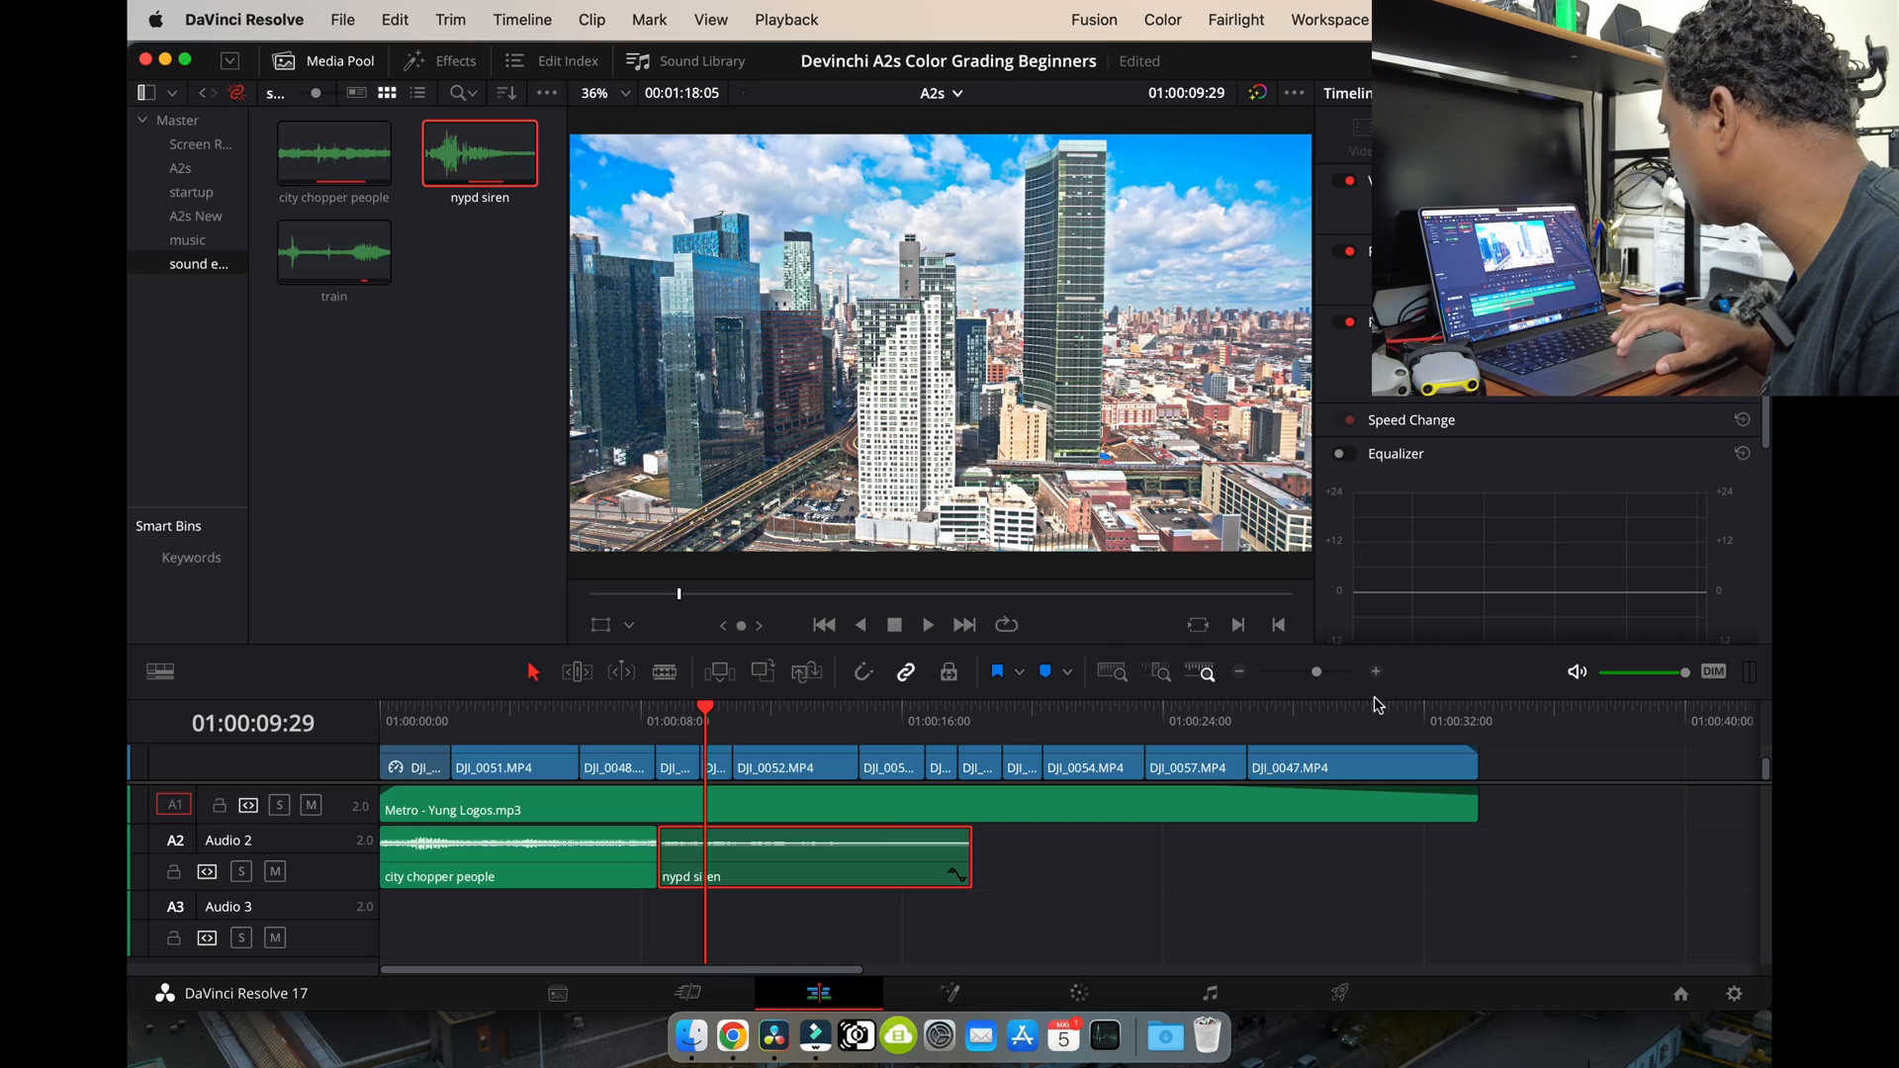
Move the longer city chopper people clip from Audio 2 to Audio 3, aligning its start with the nypd siren clip
left_click(1241, 674)
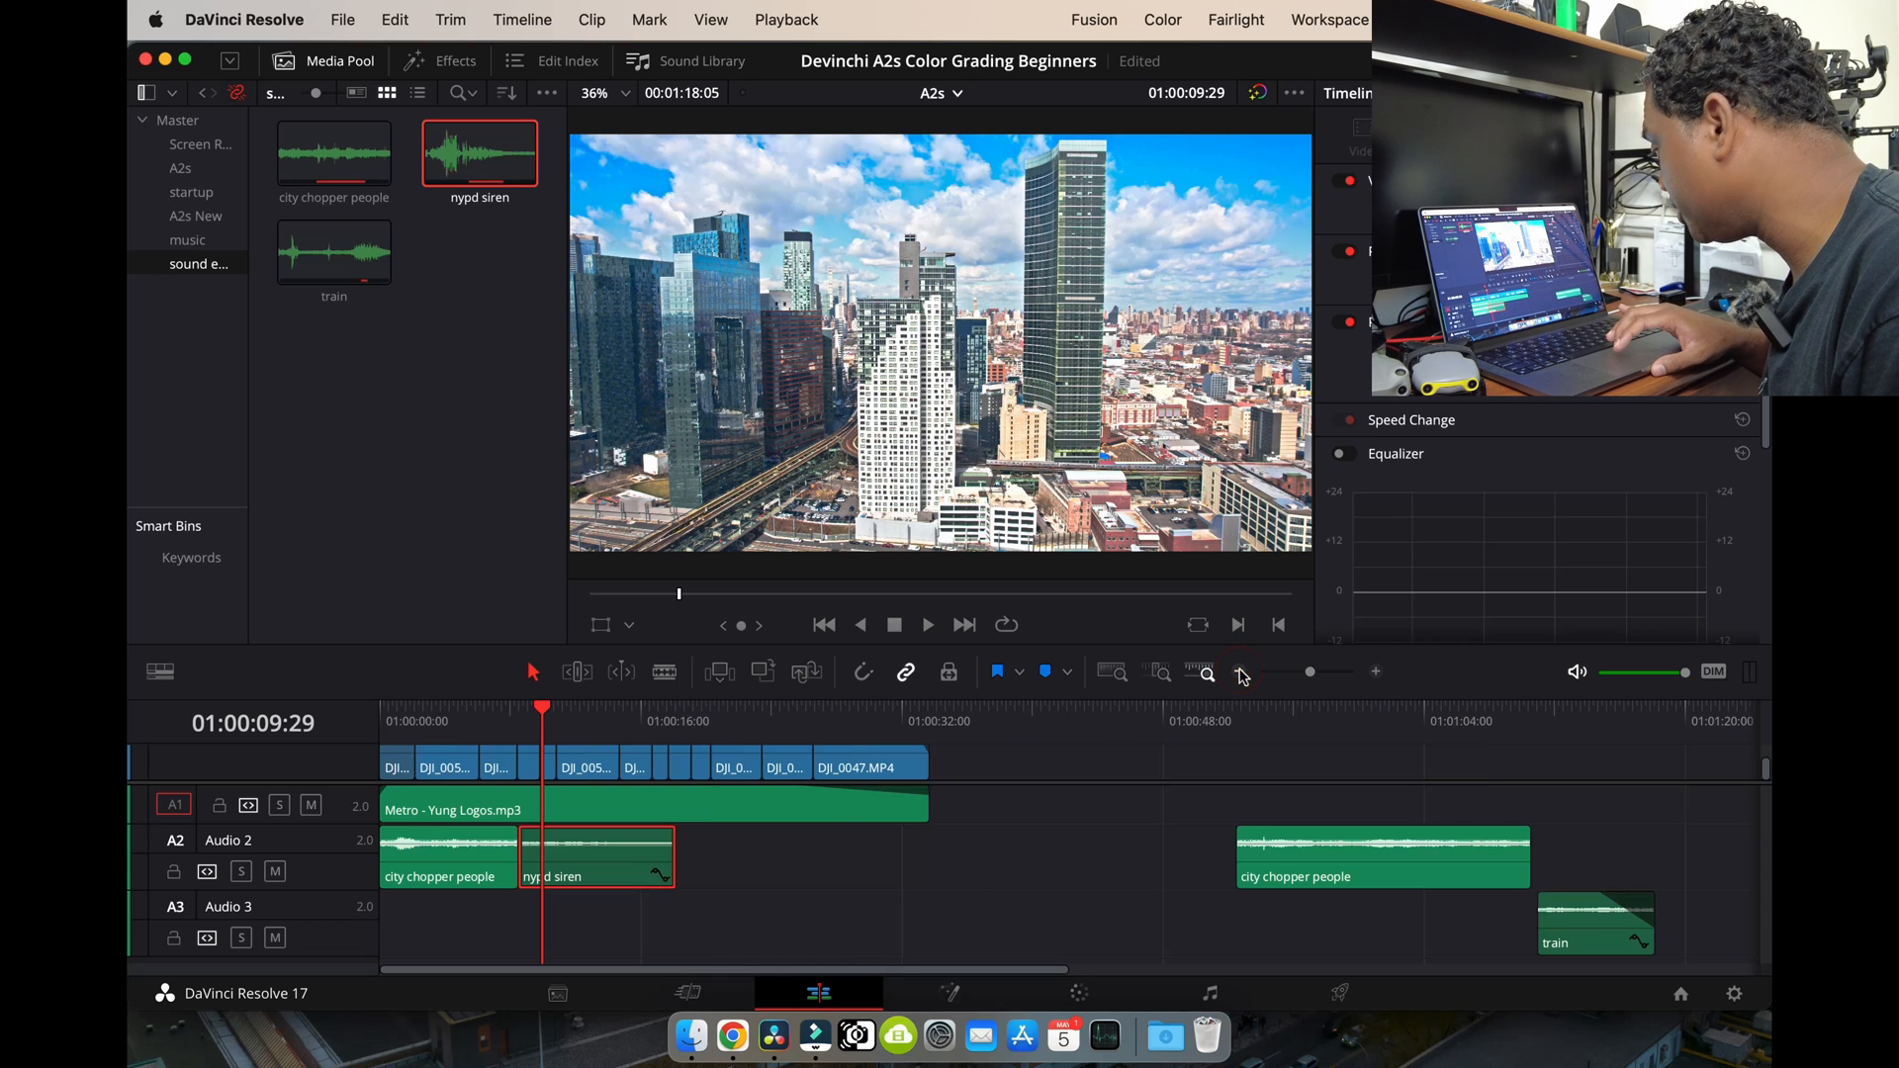
left_click_drag(1276, 874, 576, 944)
key("Up")
key("Up")
key("Up")
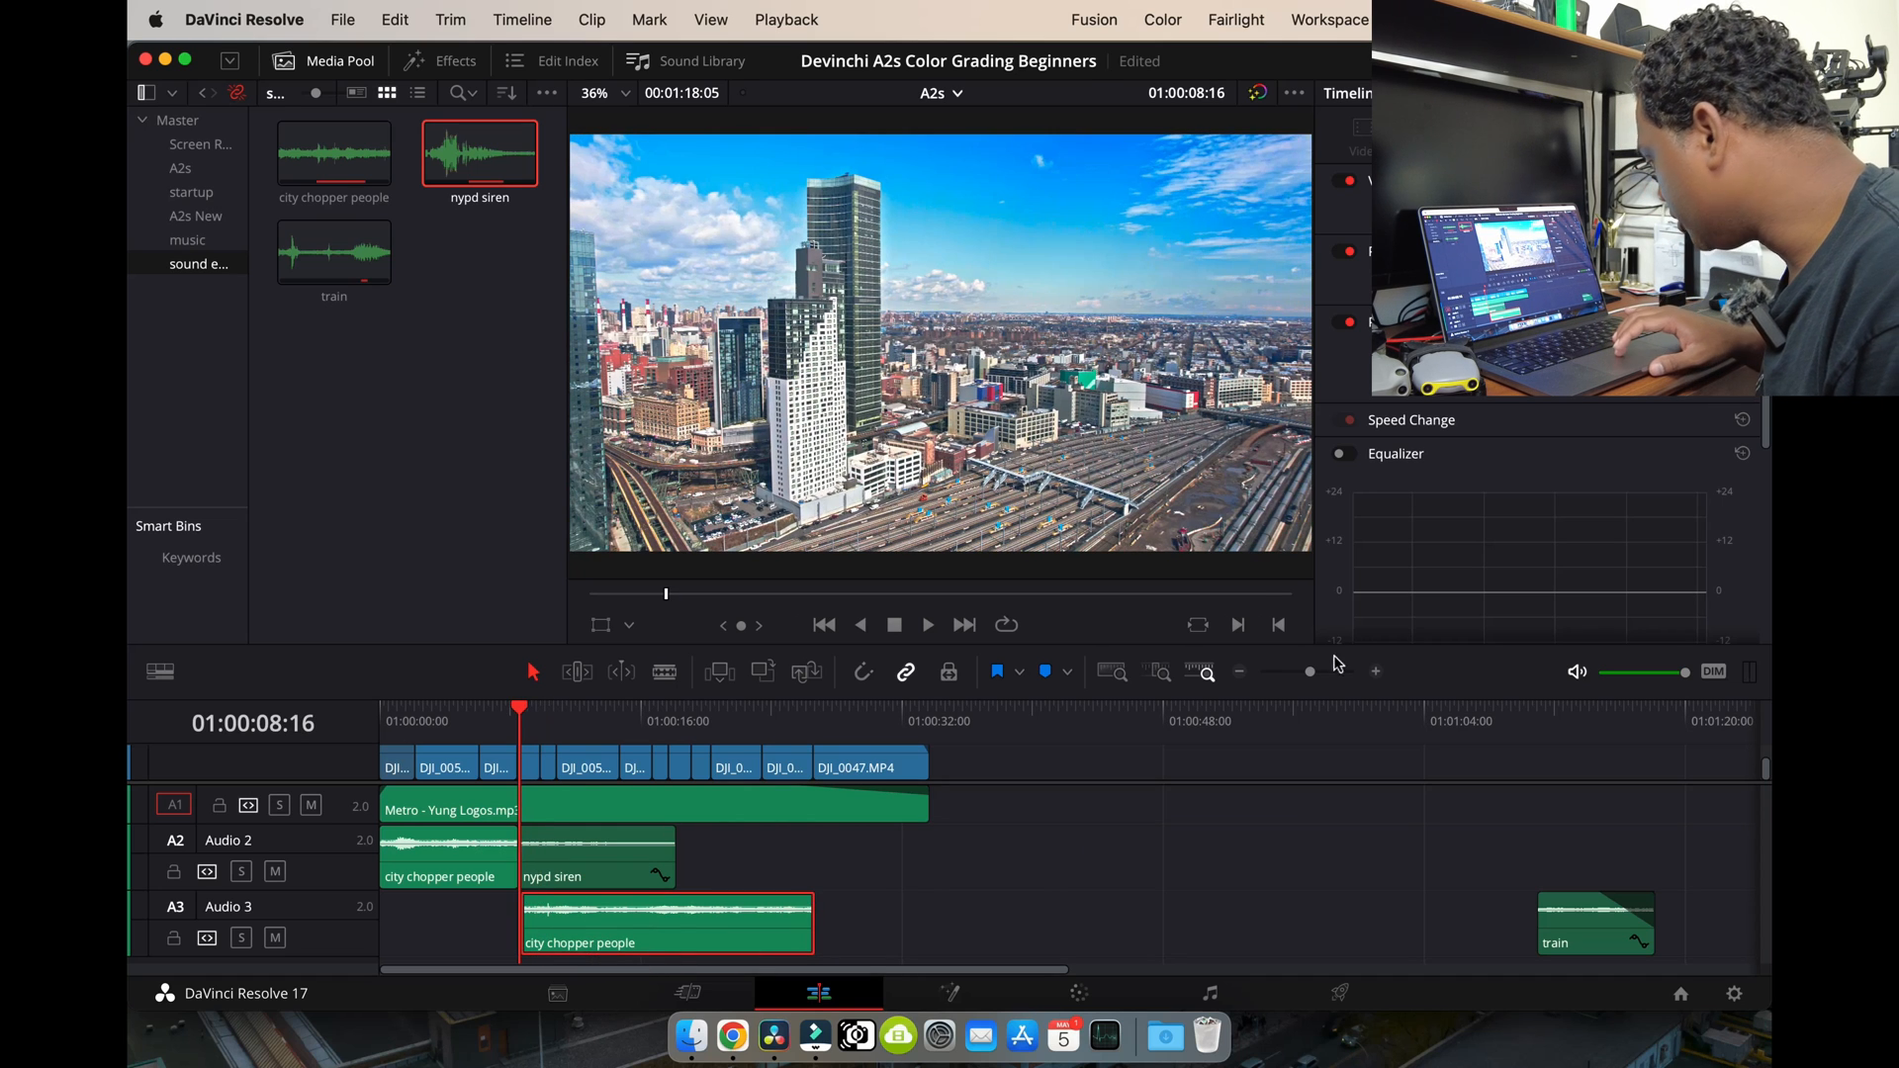
left_click(1379, 672)
left_click(1379, 673)
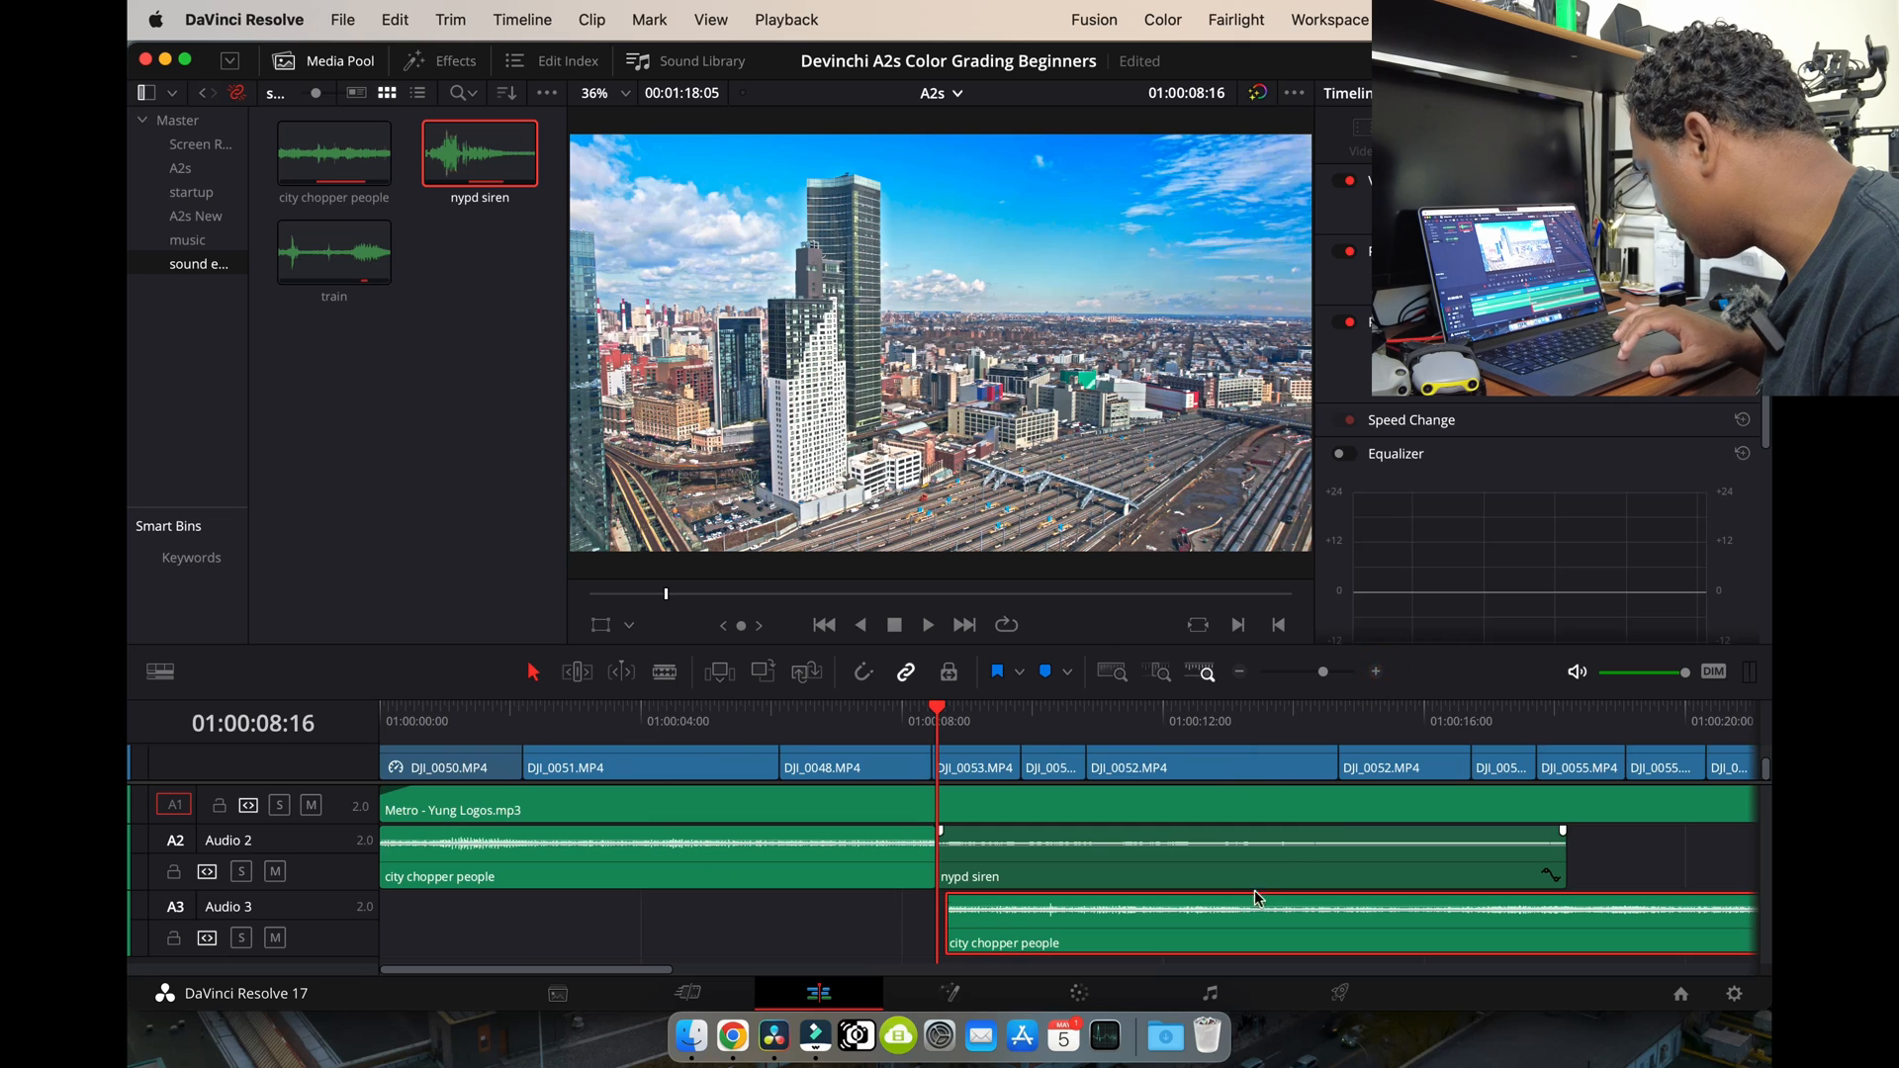
left_click_drag(1227, 926, 1218, 925)
Play the overlapping nypd siren and city chopper people clips and check where the Audio 3 clip ends
key("space")
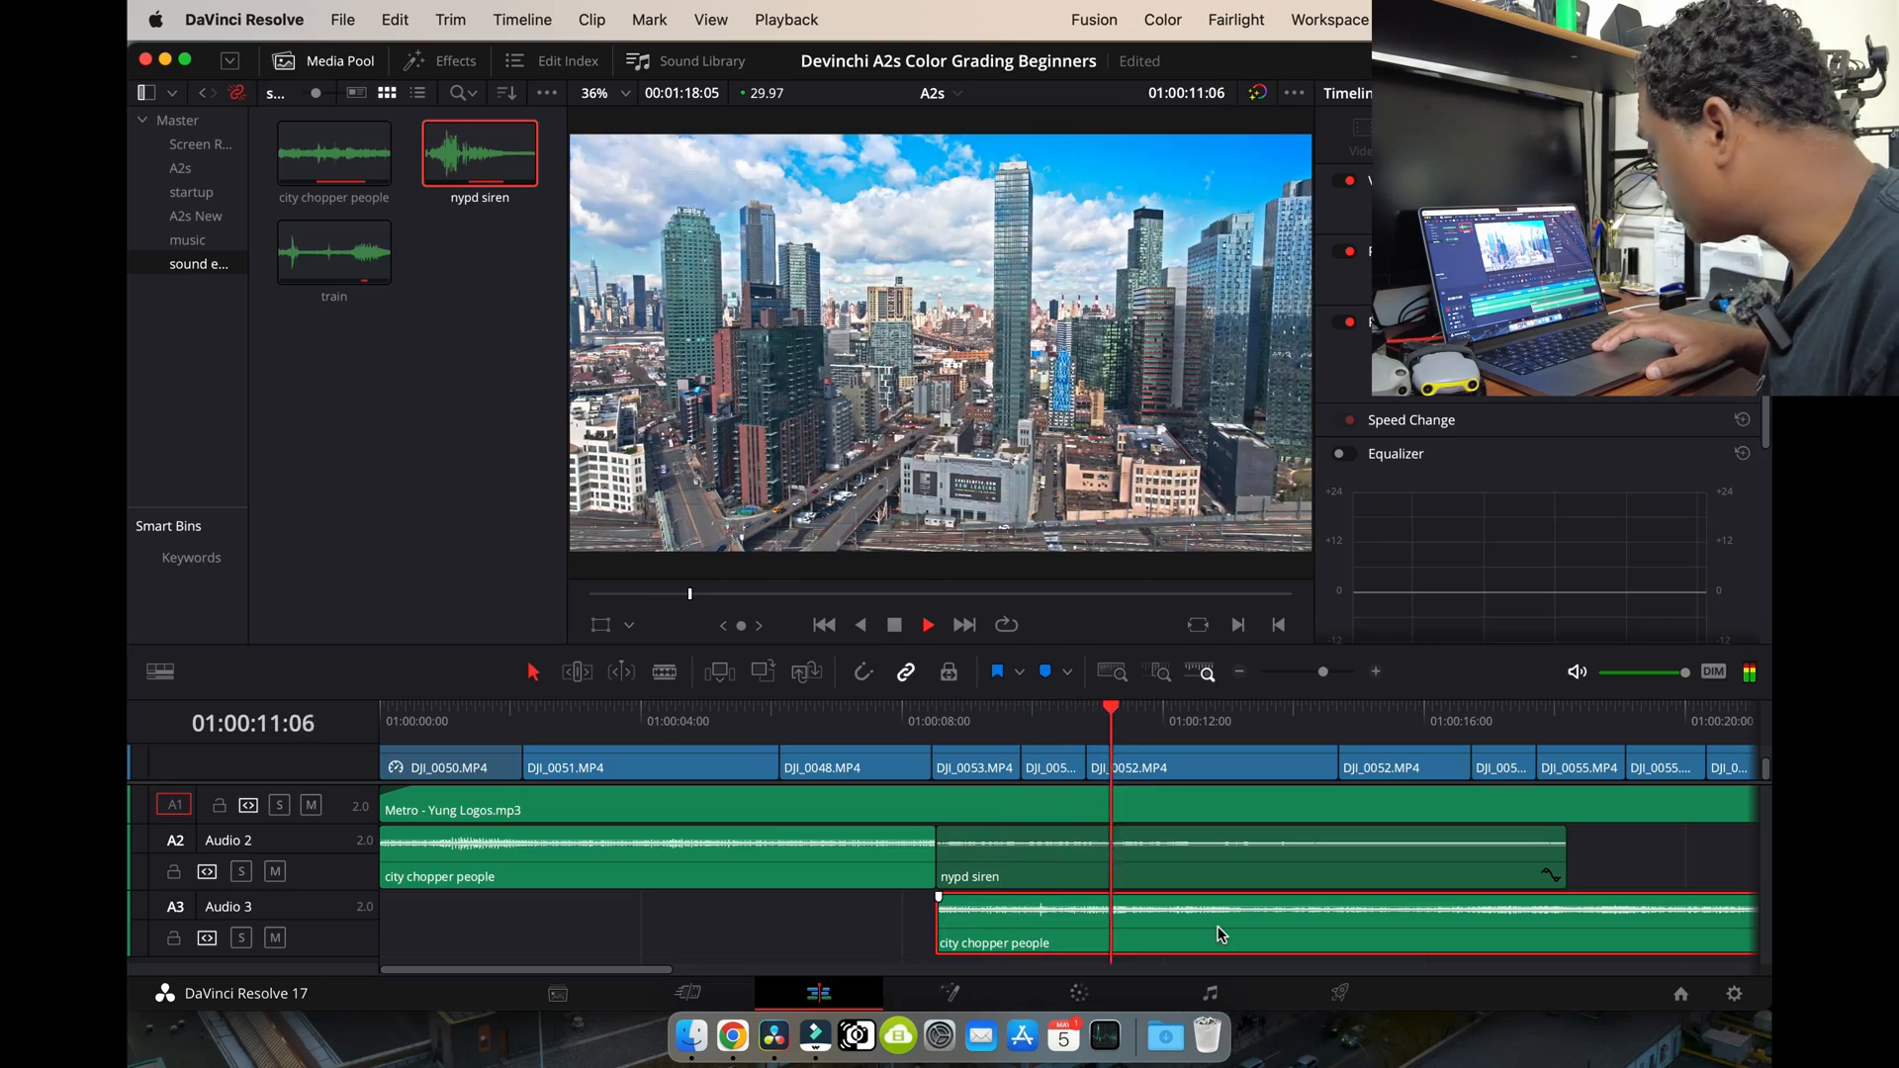
key("space")
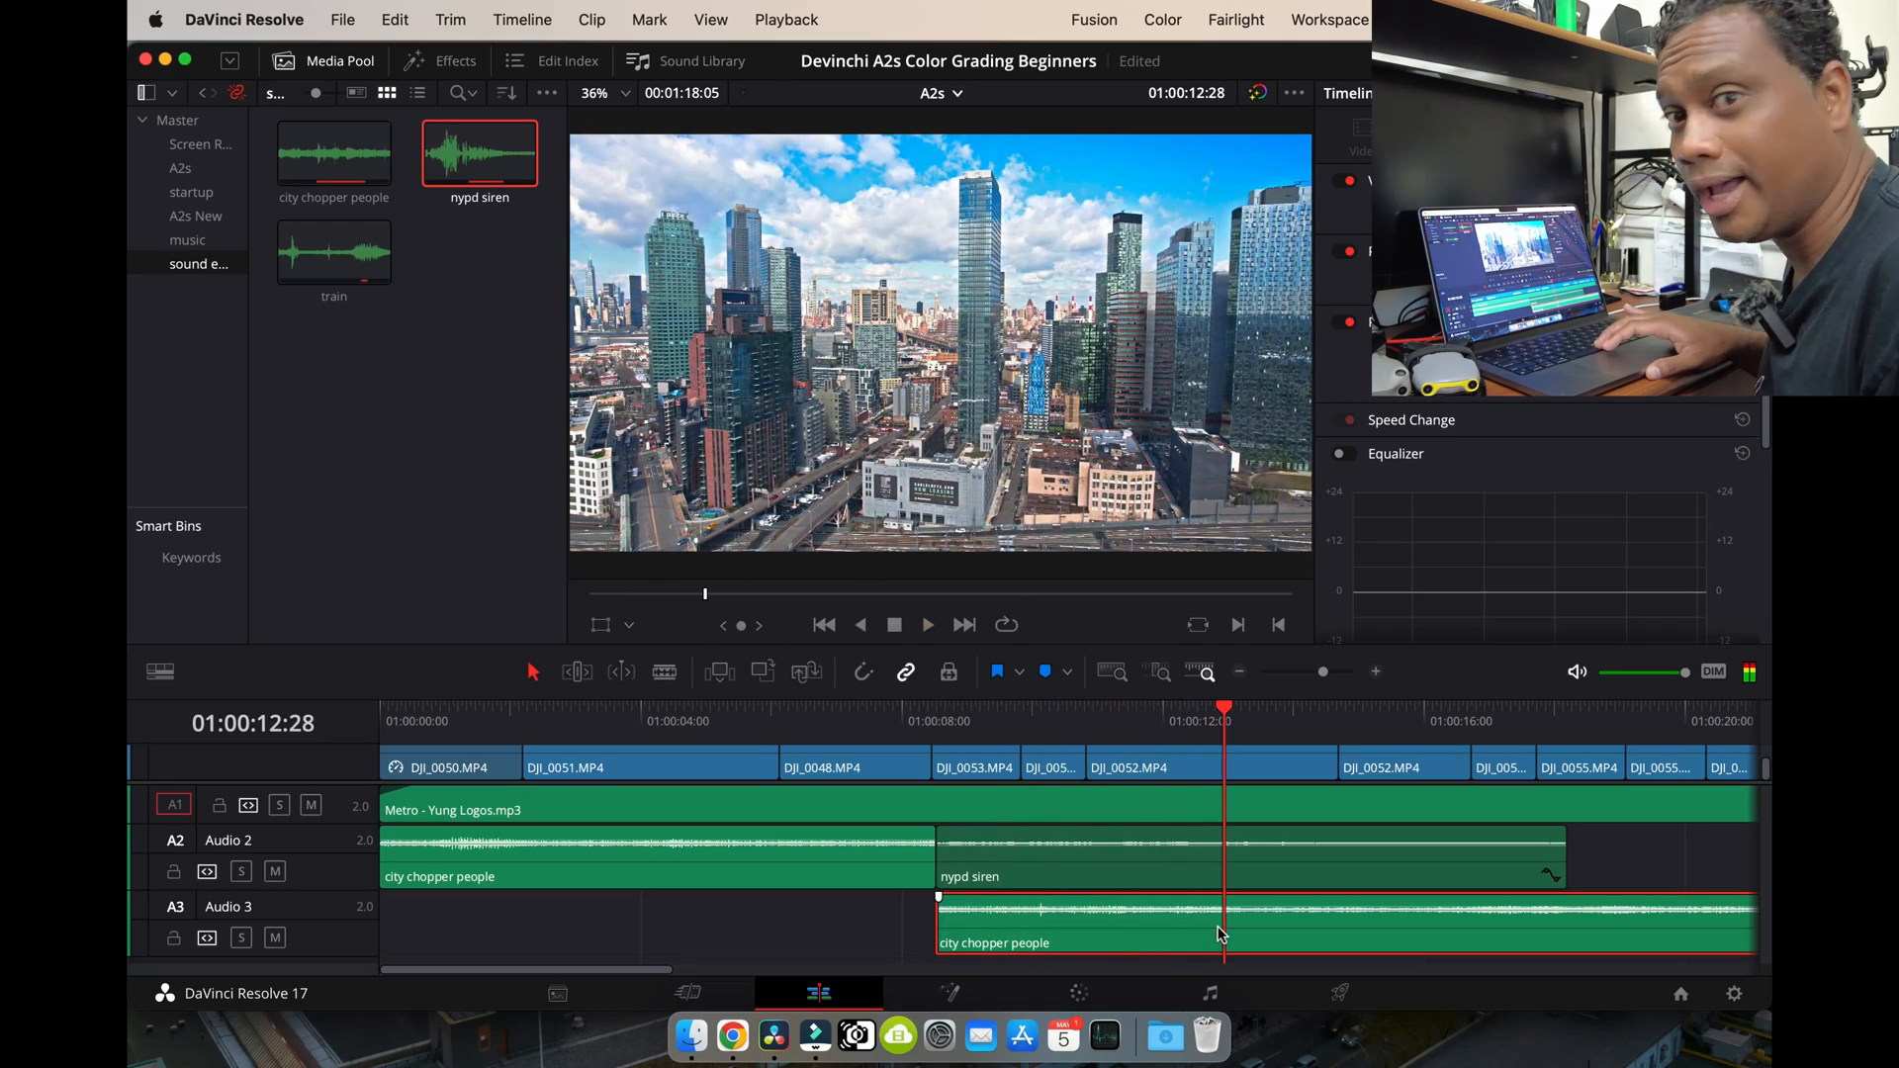
scroll(1361, 947, "right", 5)
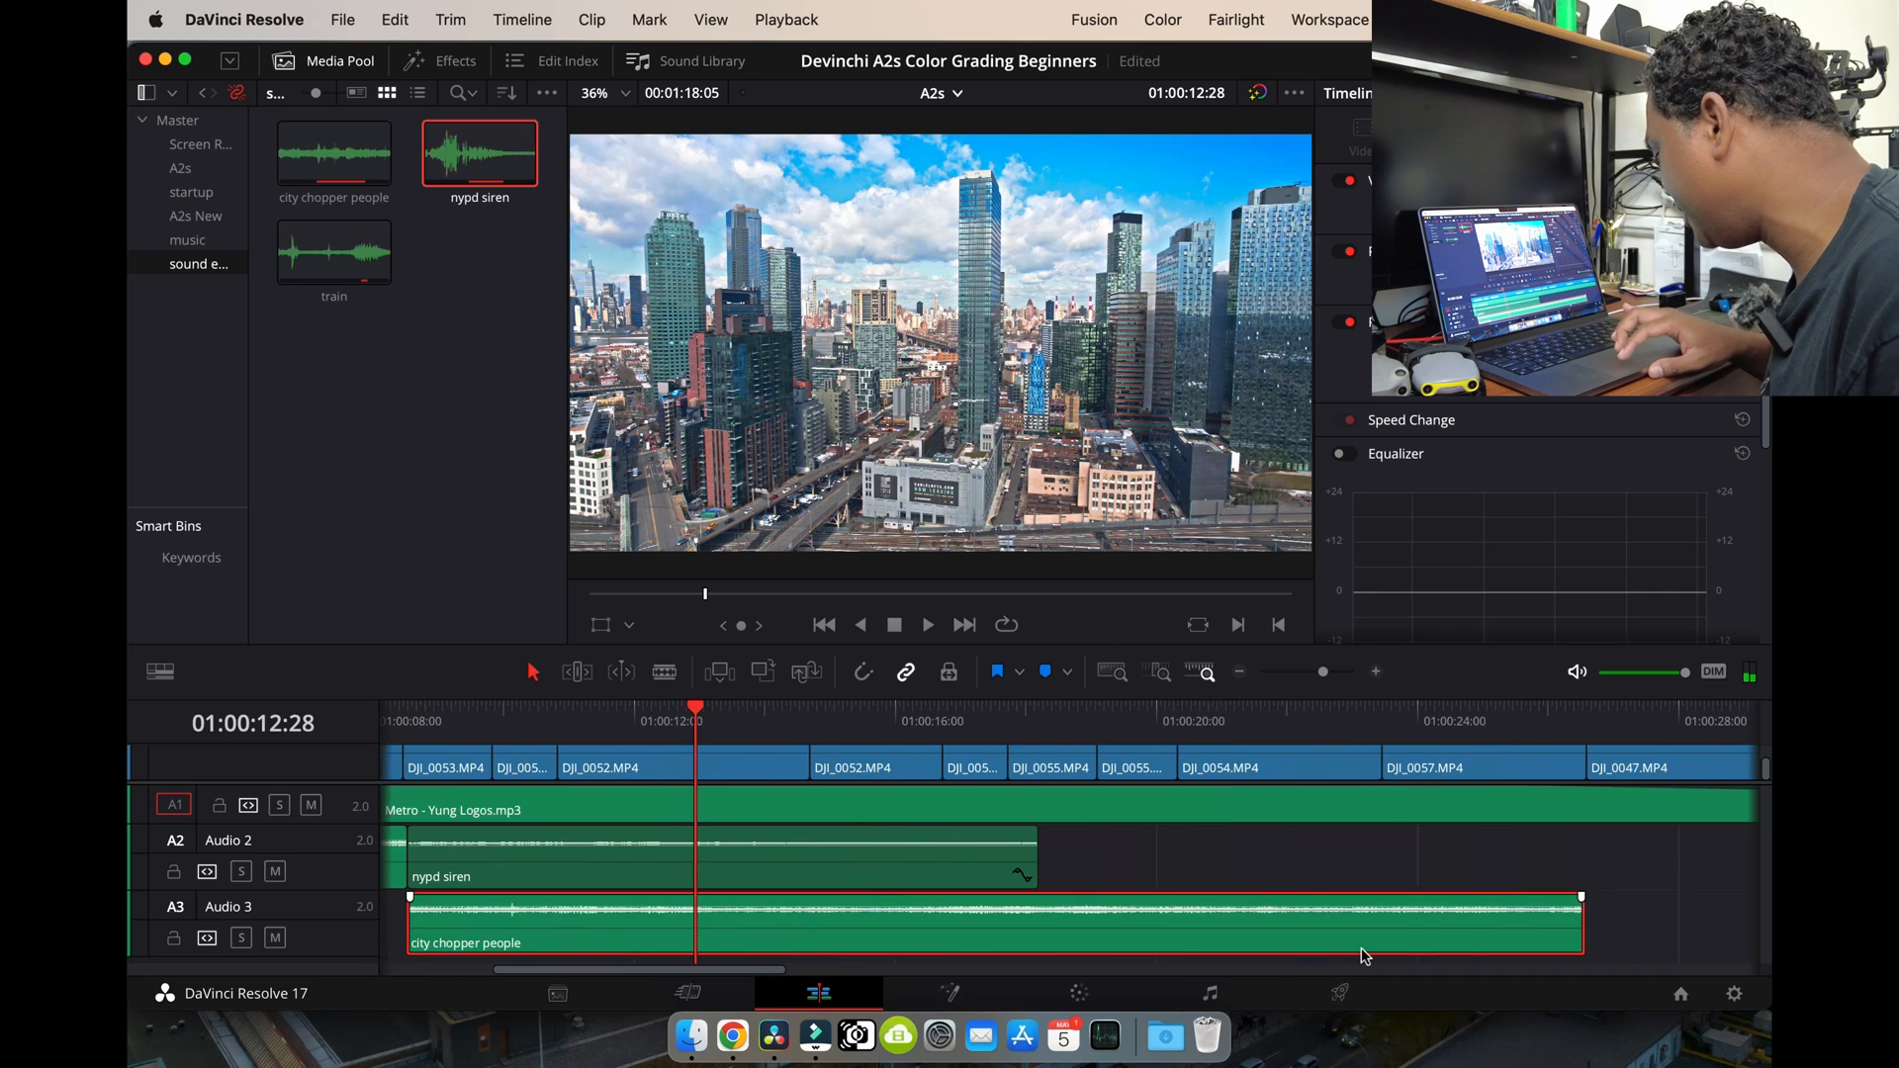
Move the train clip from Audio 3 to Audio 2, beneath the final DJI_0047.MP4 clip
left_click(1239, 673)
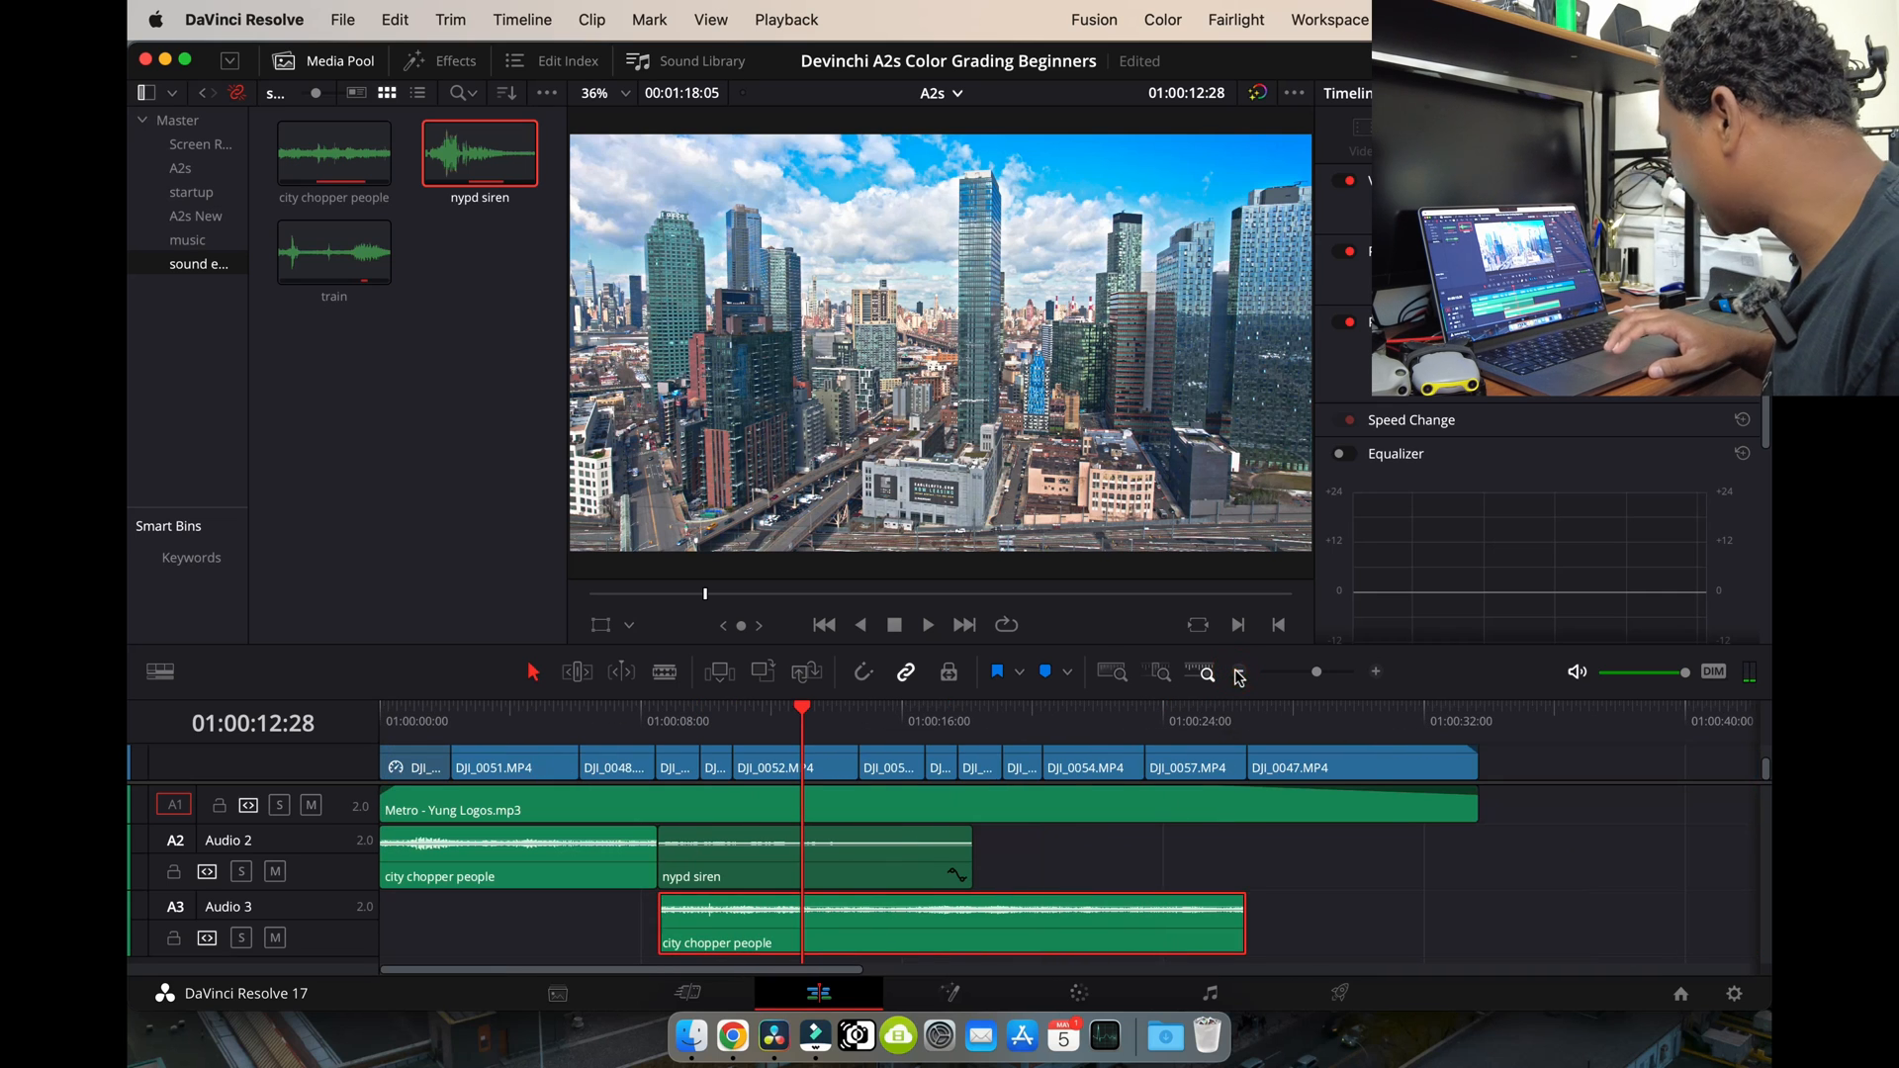
left_click(1239, 672)
left_click_drag(1569, 929, 857, 893)
Place the playhead at the cut before DJI_0047.MP4 and align the start of the train clip with it
key("Down")
key("Down")
key("Down")
key("Down")
key("Down")
key("Down")
key("Down")
key("Down")
key("Down")
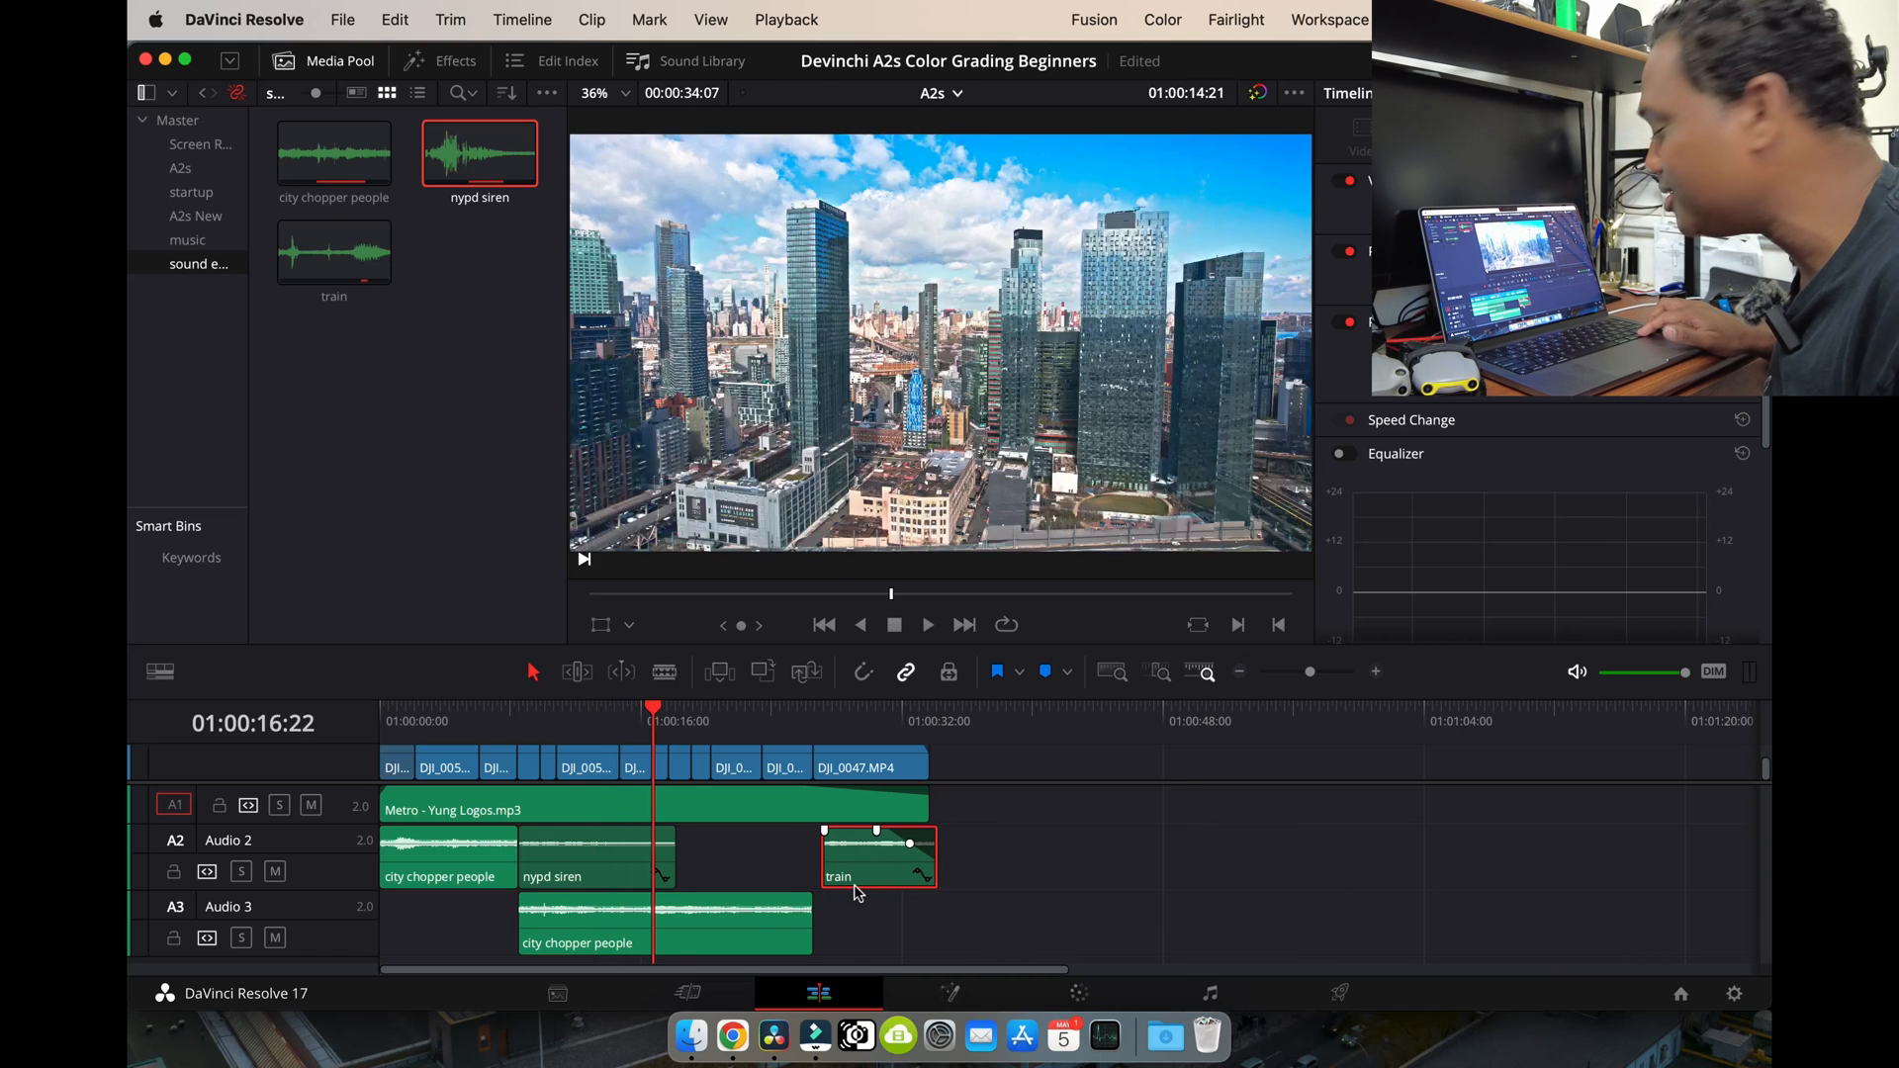
key("Down")
key("Up")
key("Up")
key("Up")
key("Down")
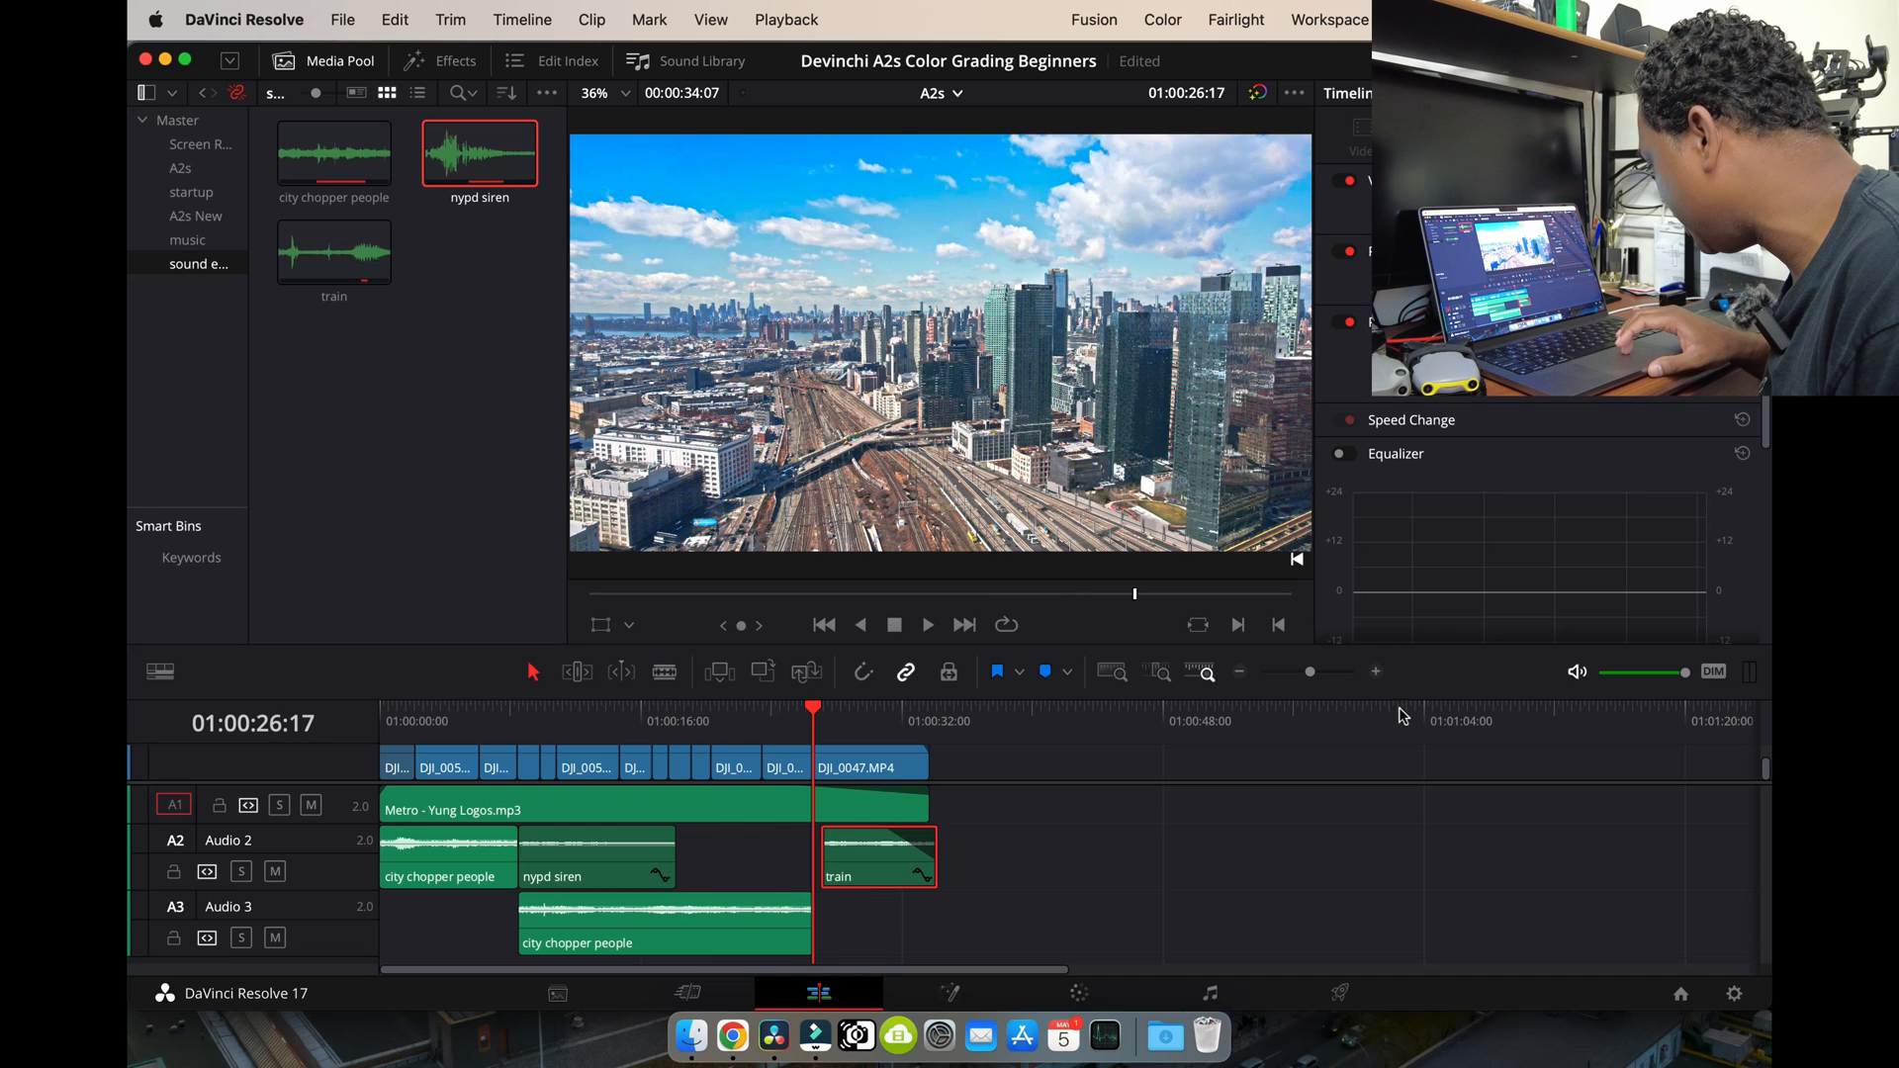
left_click(1376, 673)
key("Right")
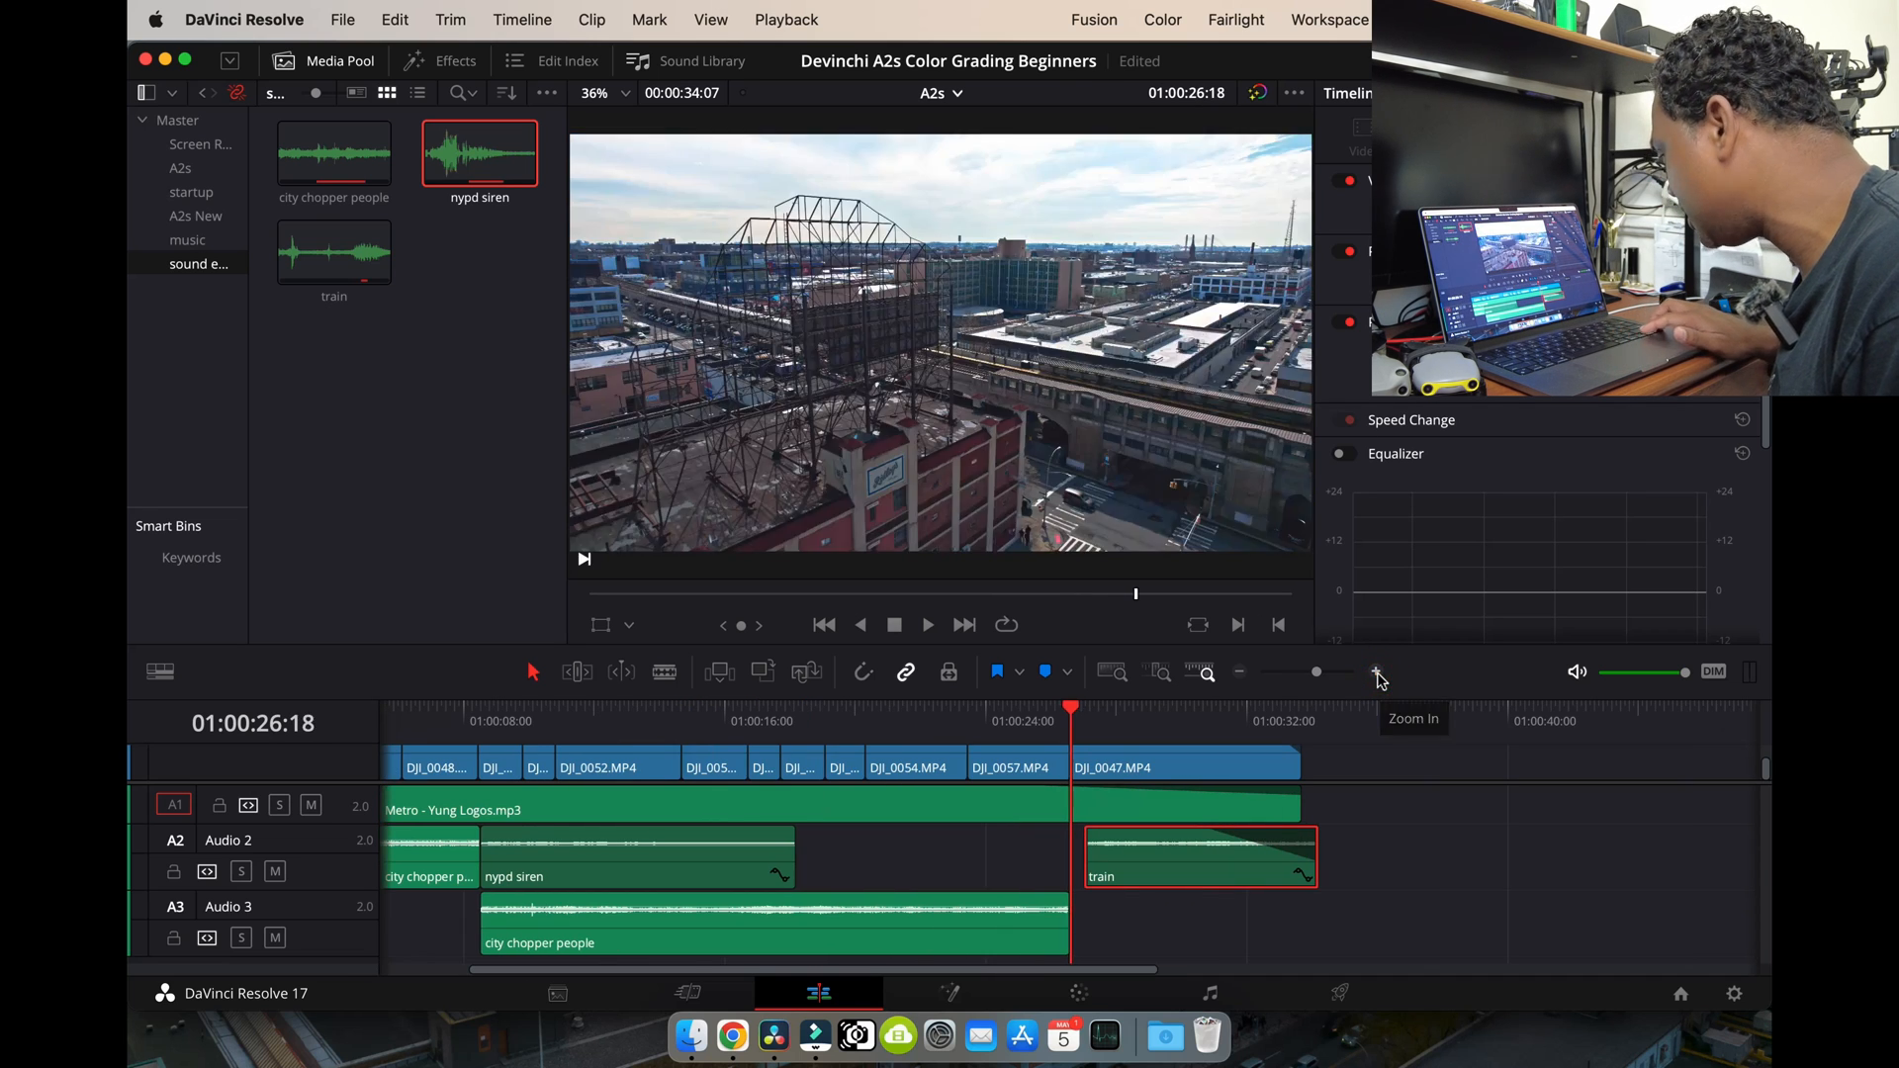
key("Up")
key("Down")
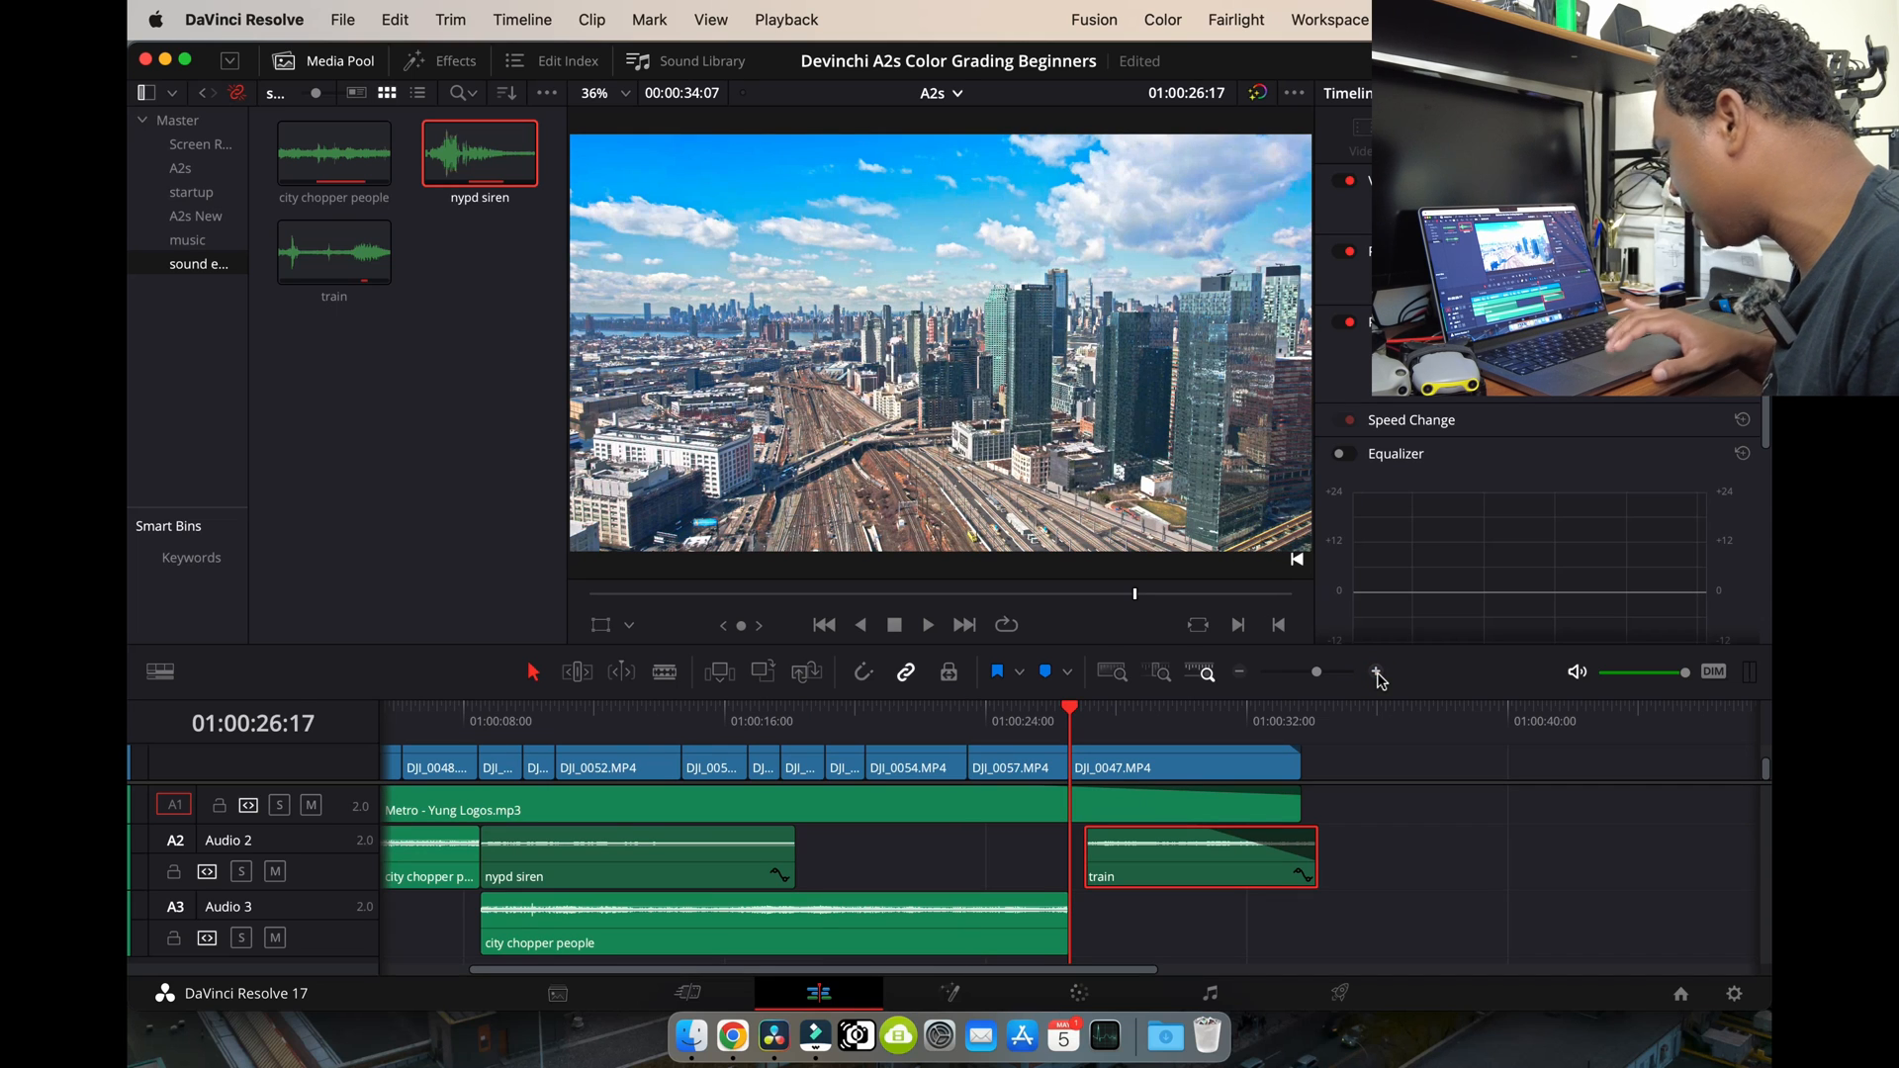
left_click_drag(1215, 867, 1132, 830)
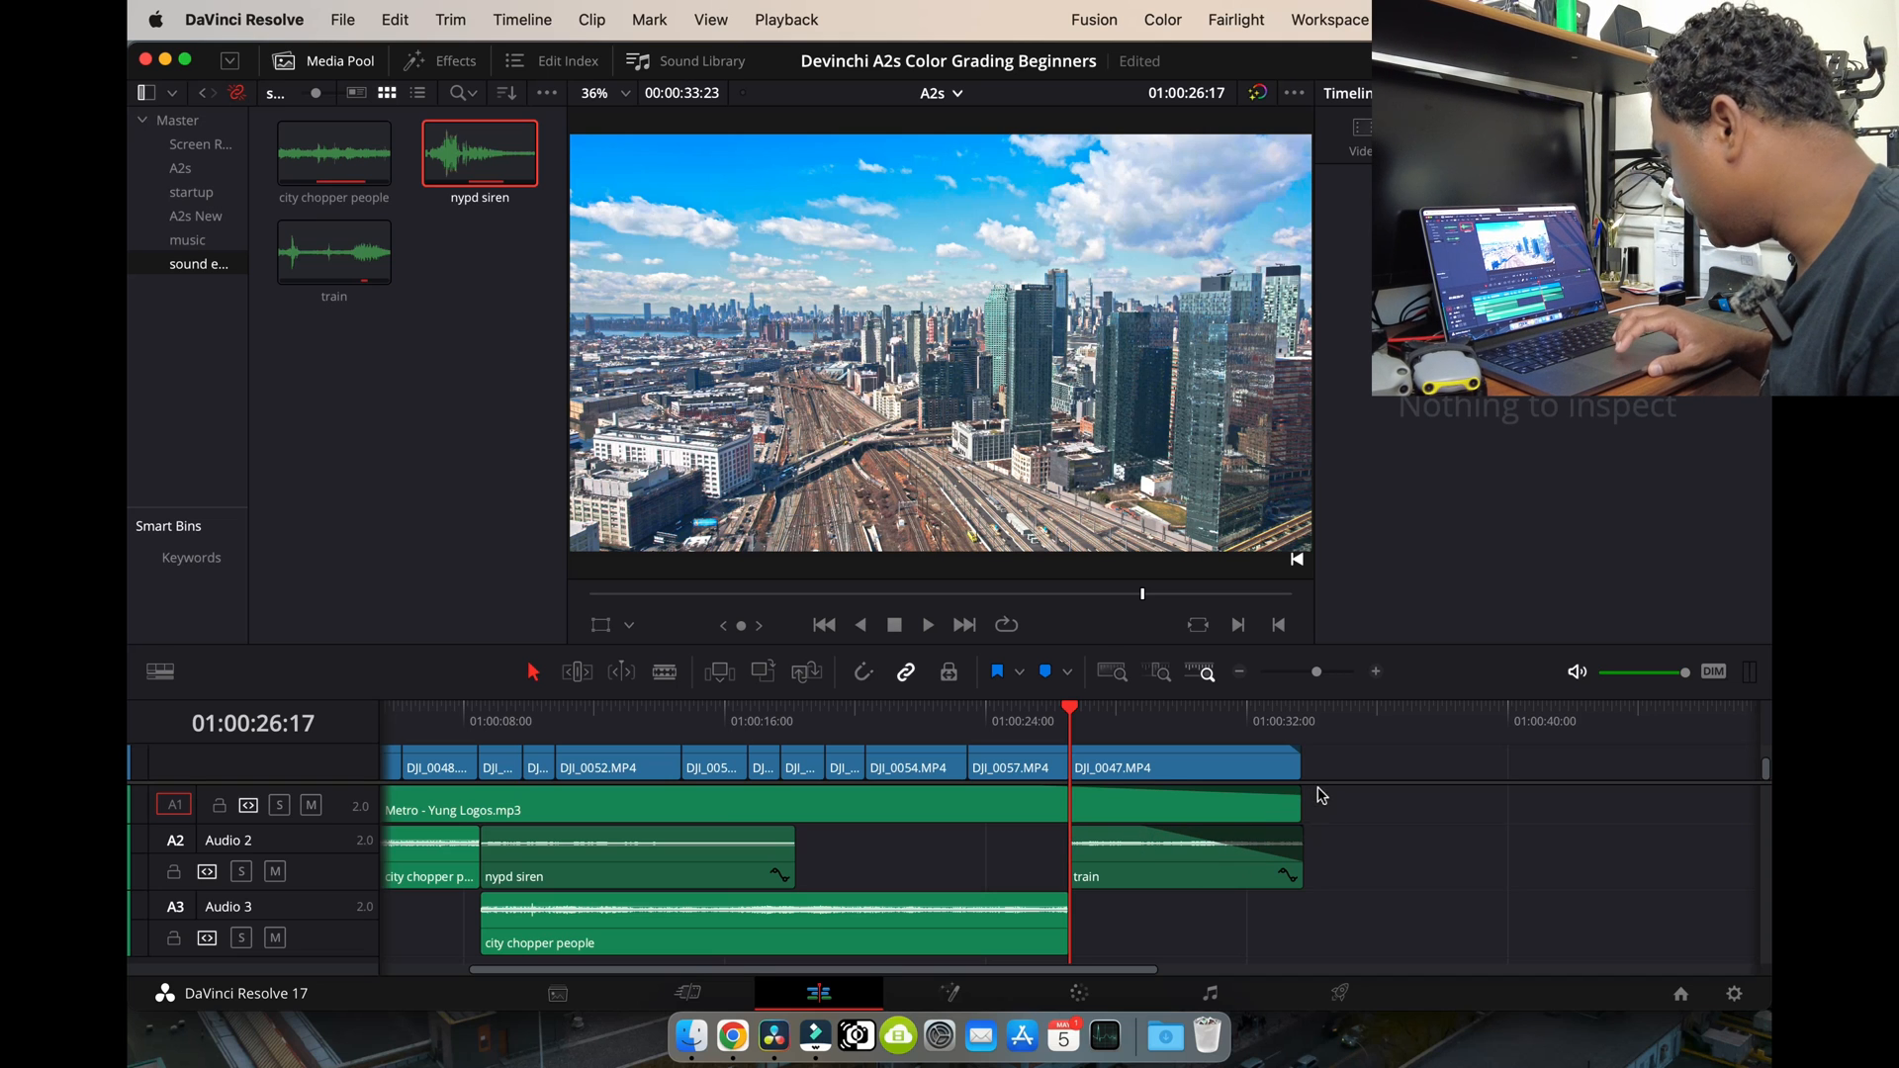
Adjust the timeline layout and the heights of Video 1 and Audio 1 to show the closing video and music fades
left_click_drag(1341, 779, 1338, 887)
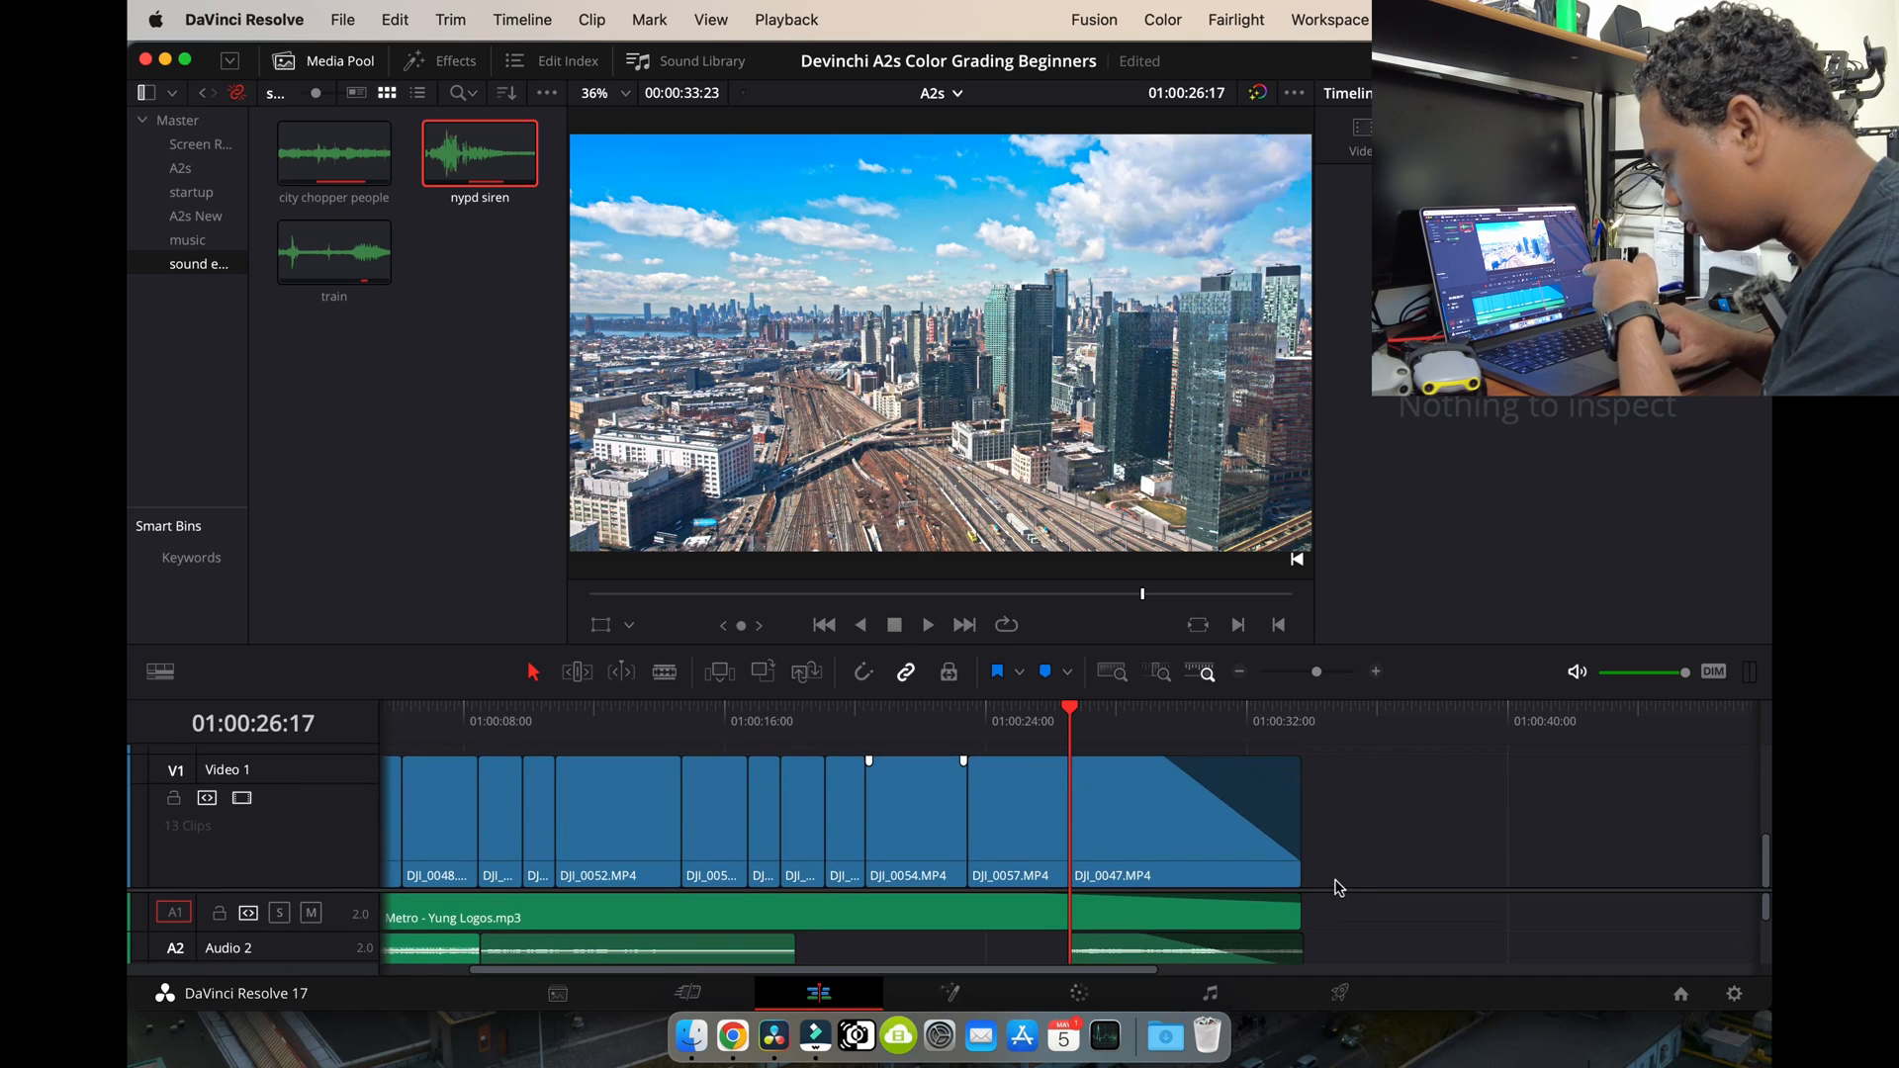
left_click_drag(296, 756, 296, 818)
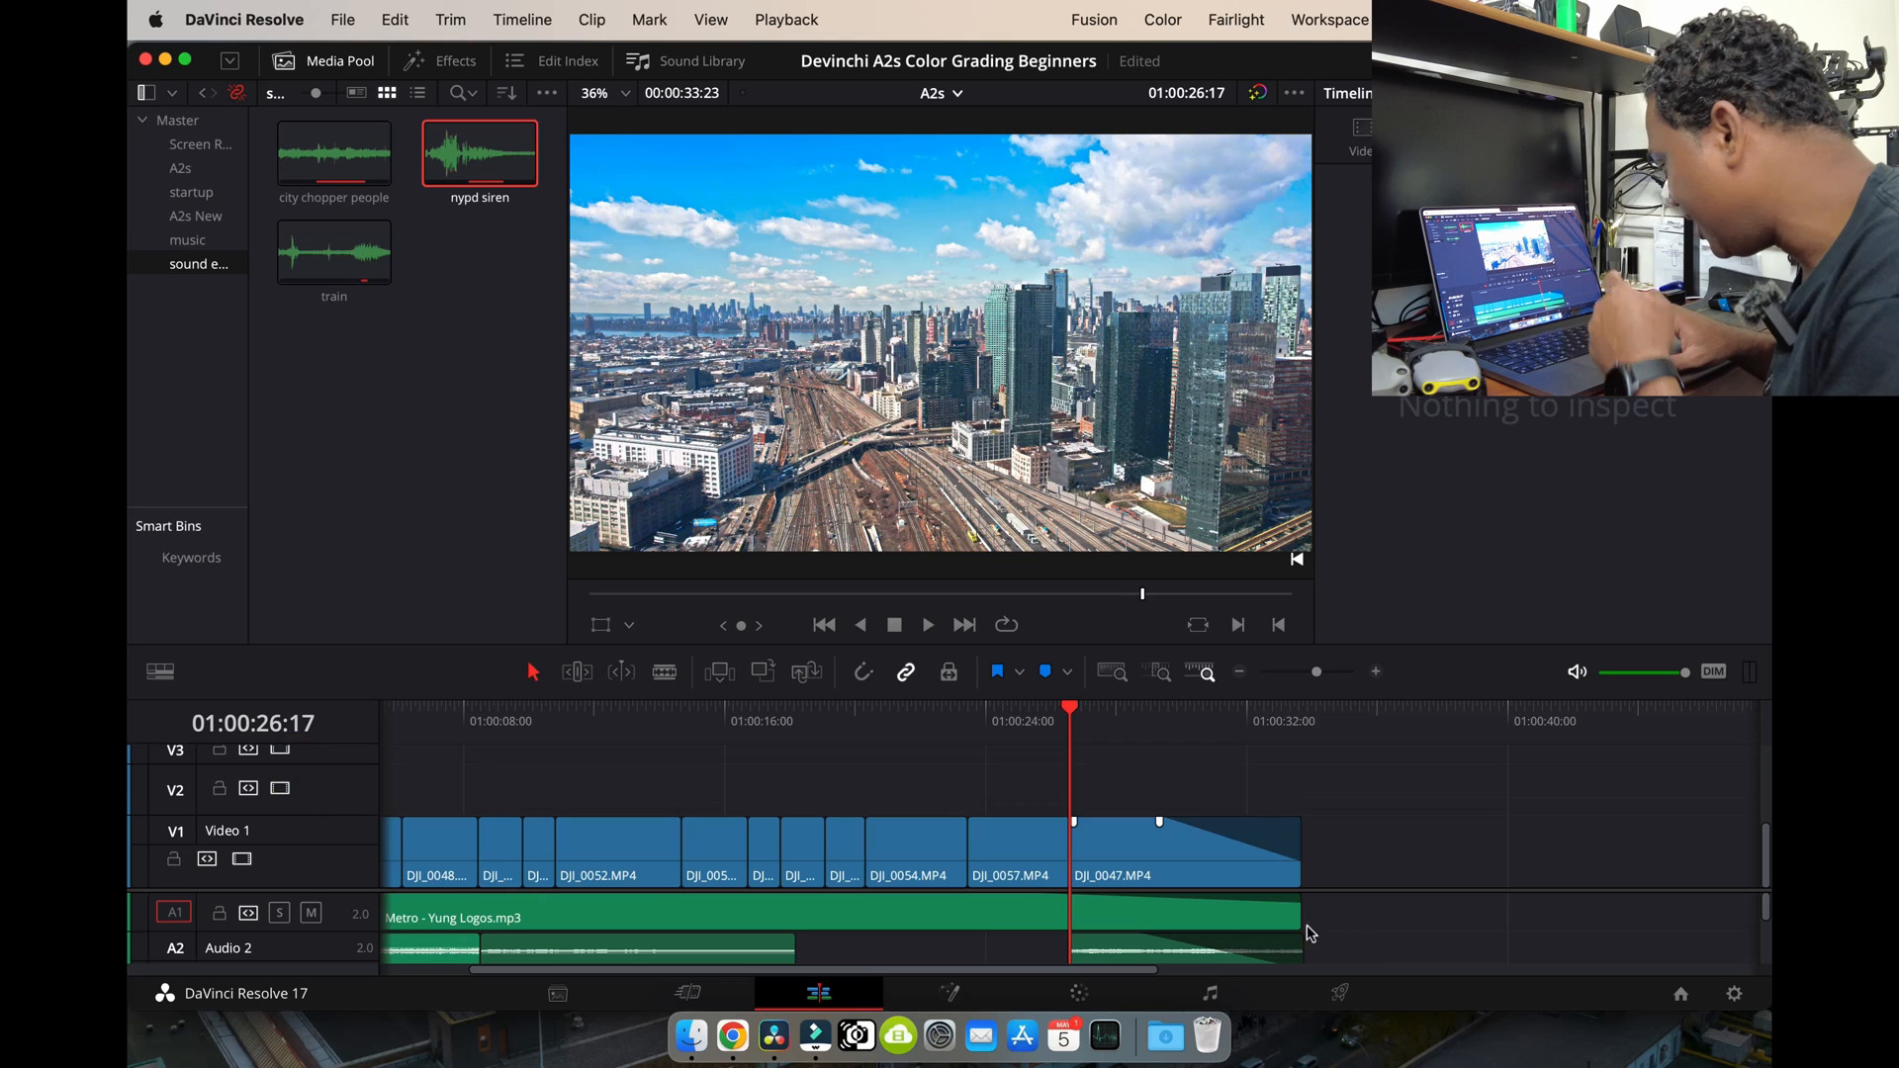
left_click_drag(1337, 885, 1348, 817)
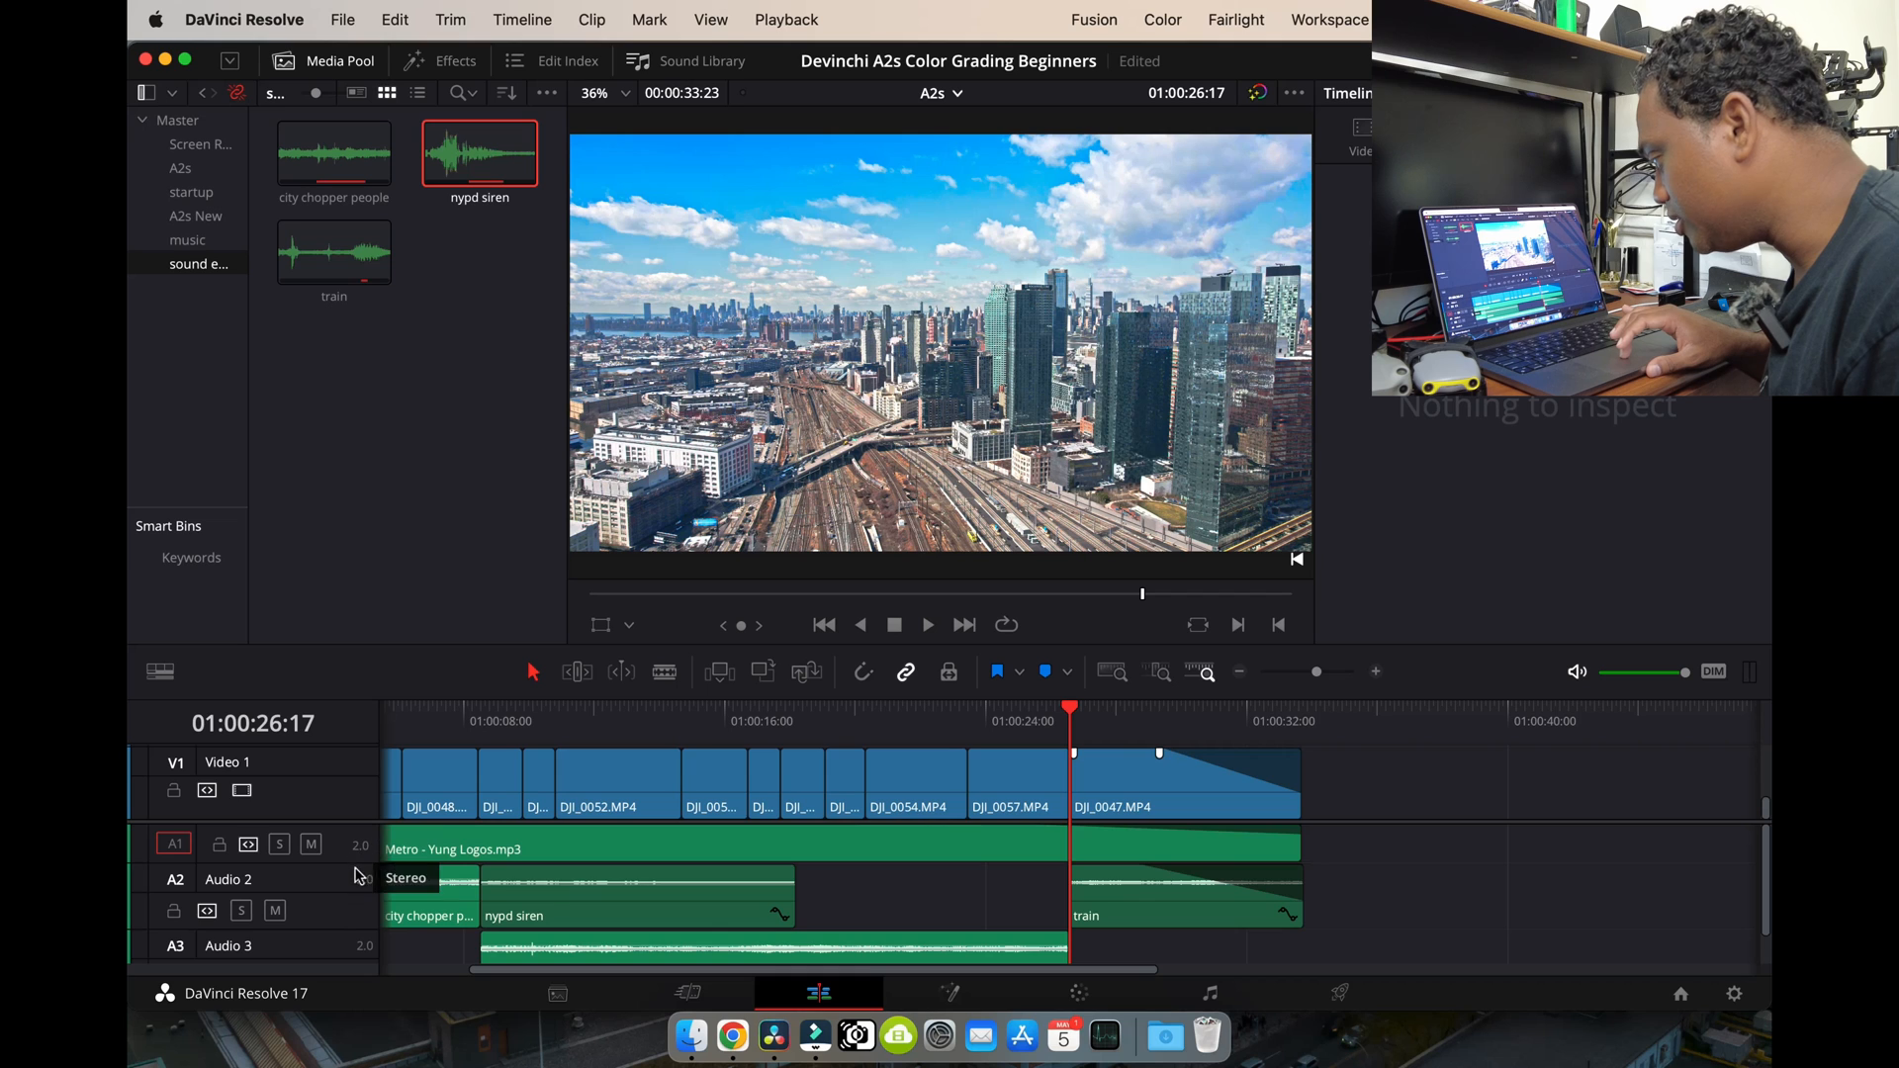
left_click_drag(358, 863, 357, 879)
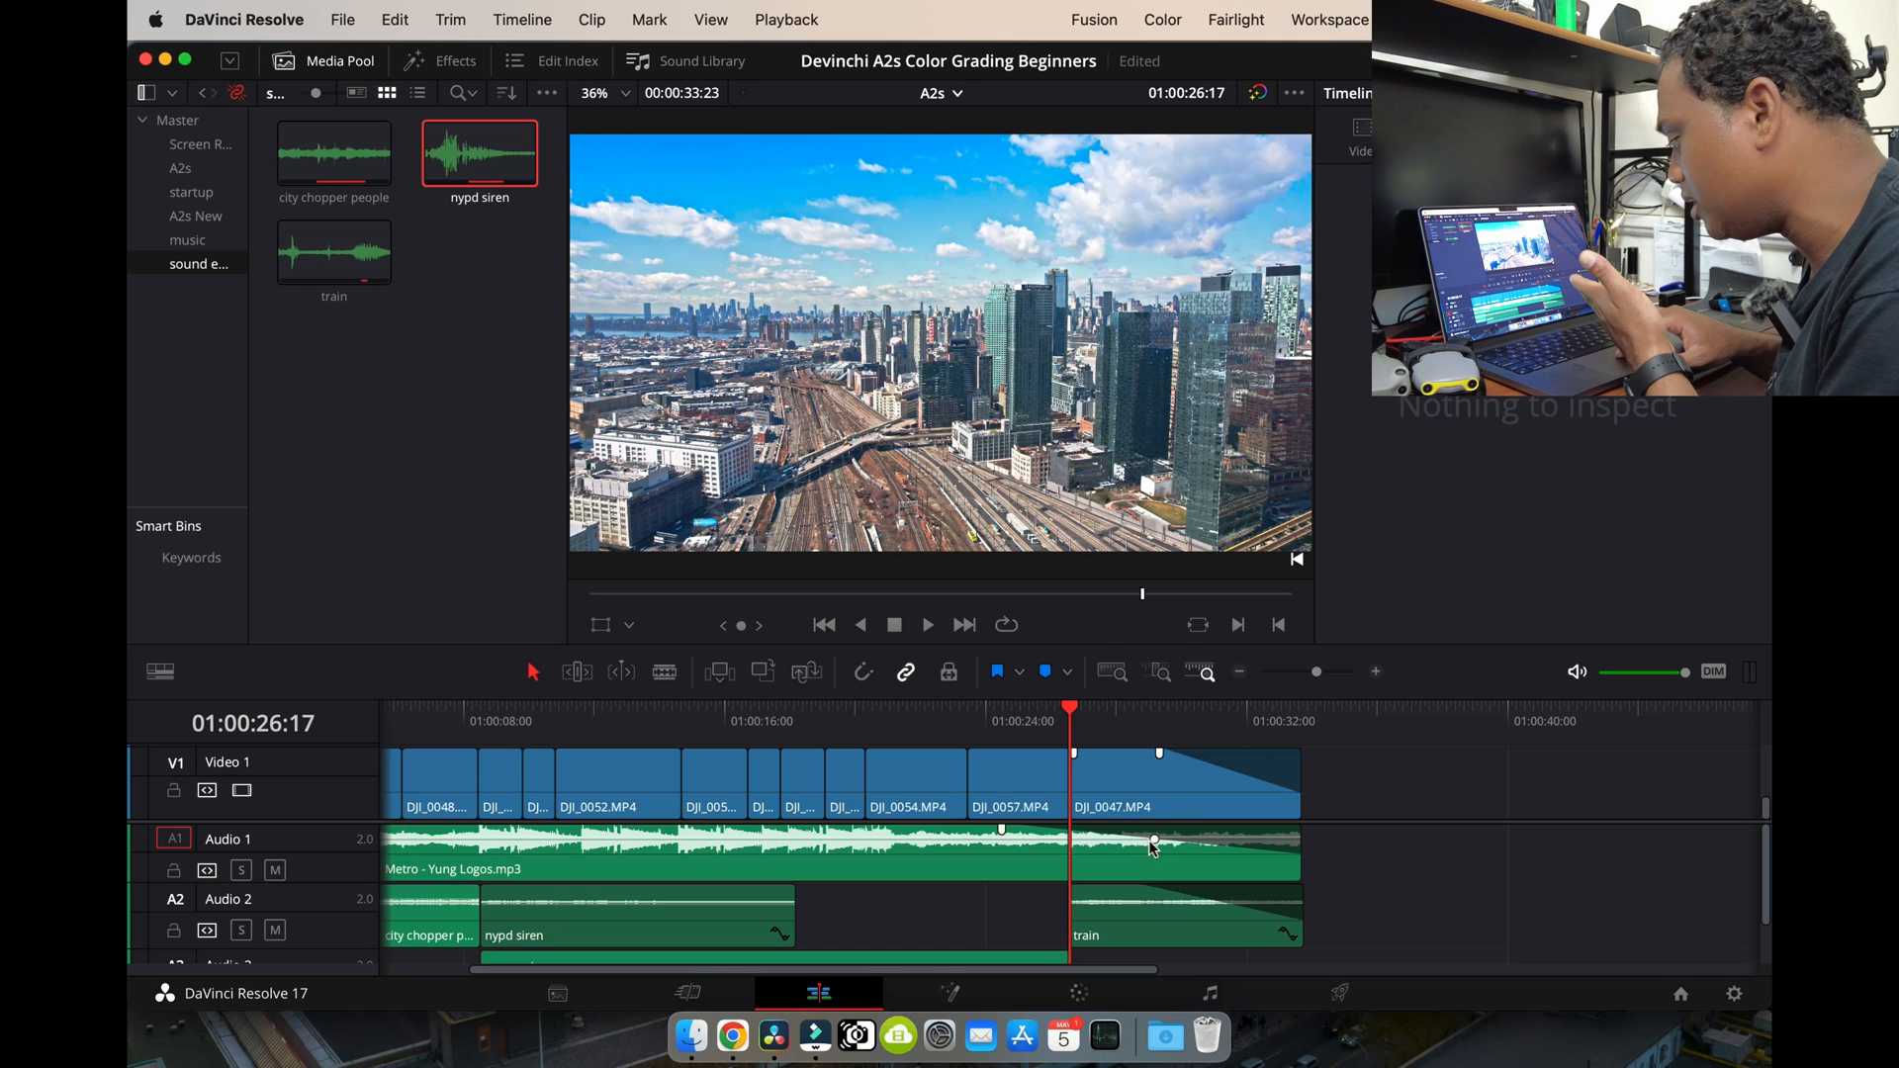
Select the train clip and return the playhead to the start of the timeline at 01:00:00:00
left_click(1229, 933)
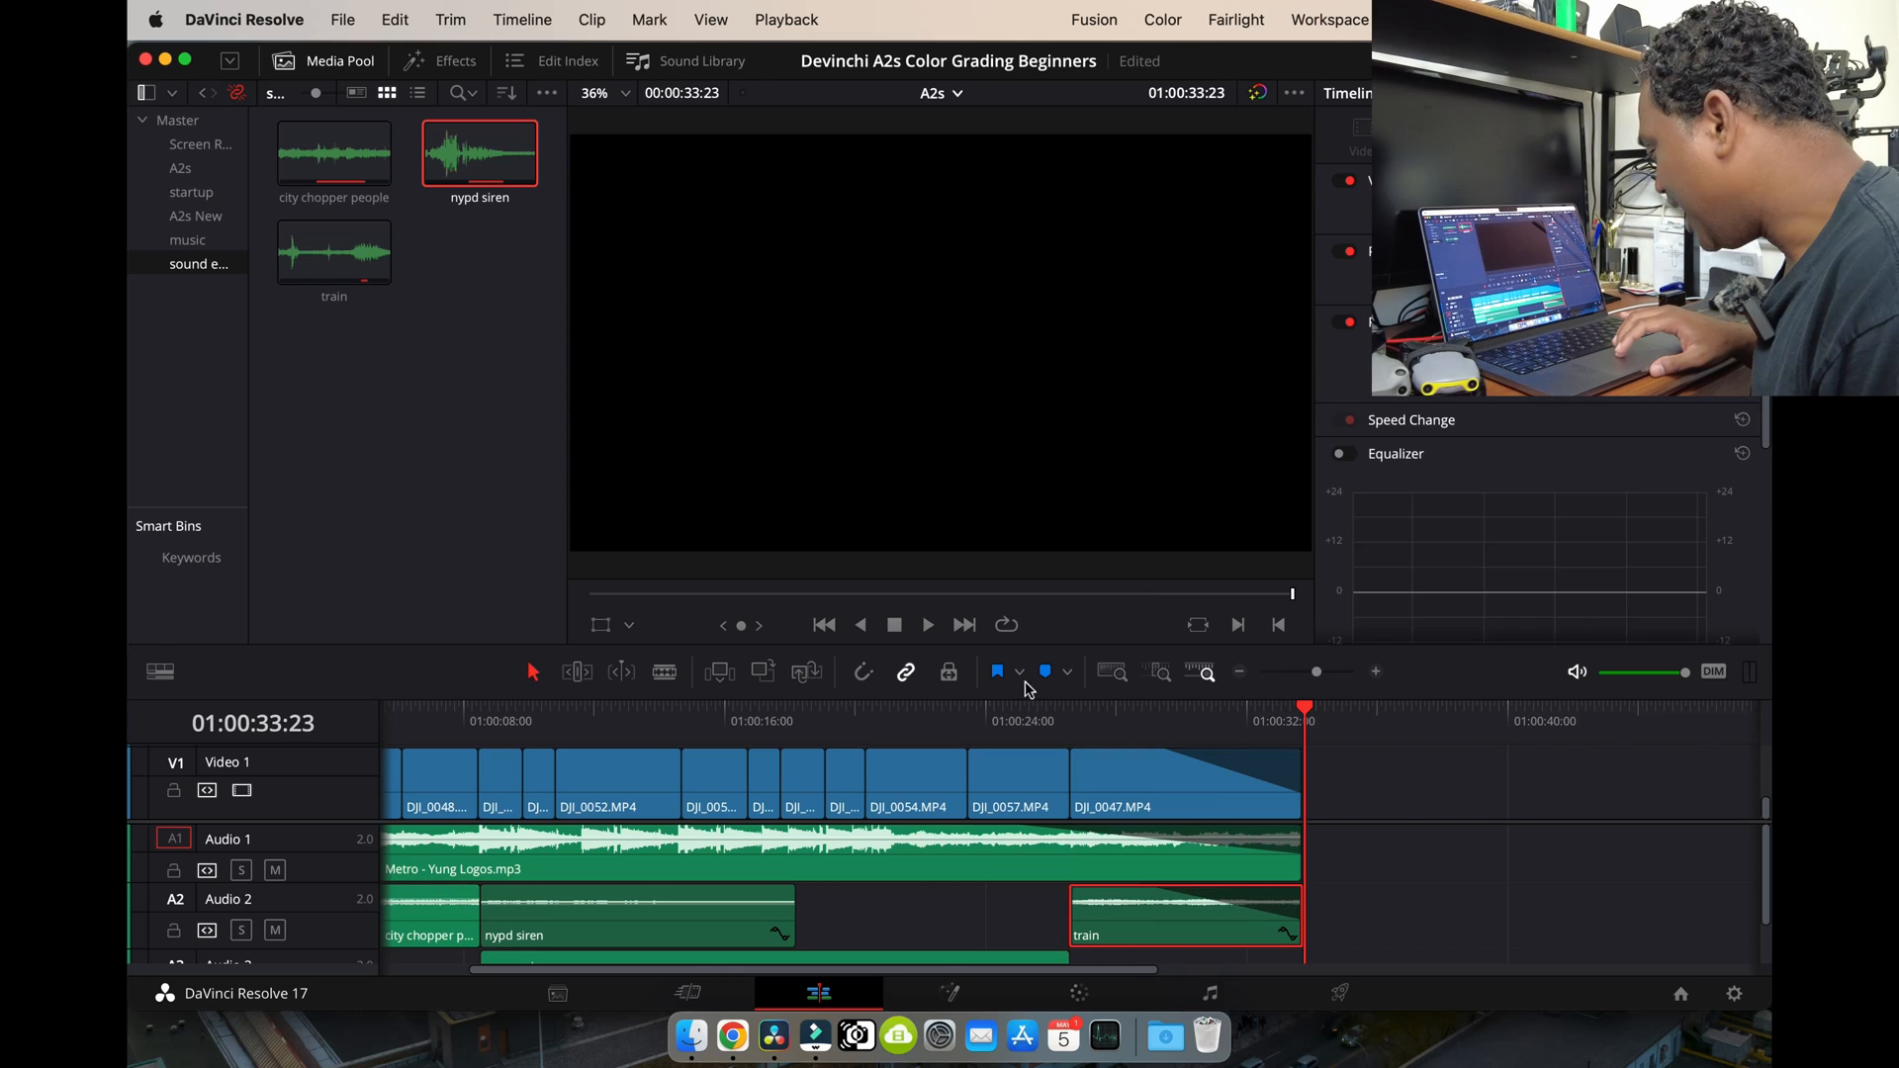
left_click_drag(963, 710, 251, 722)
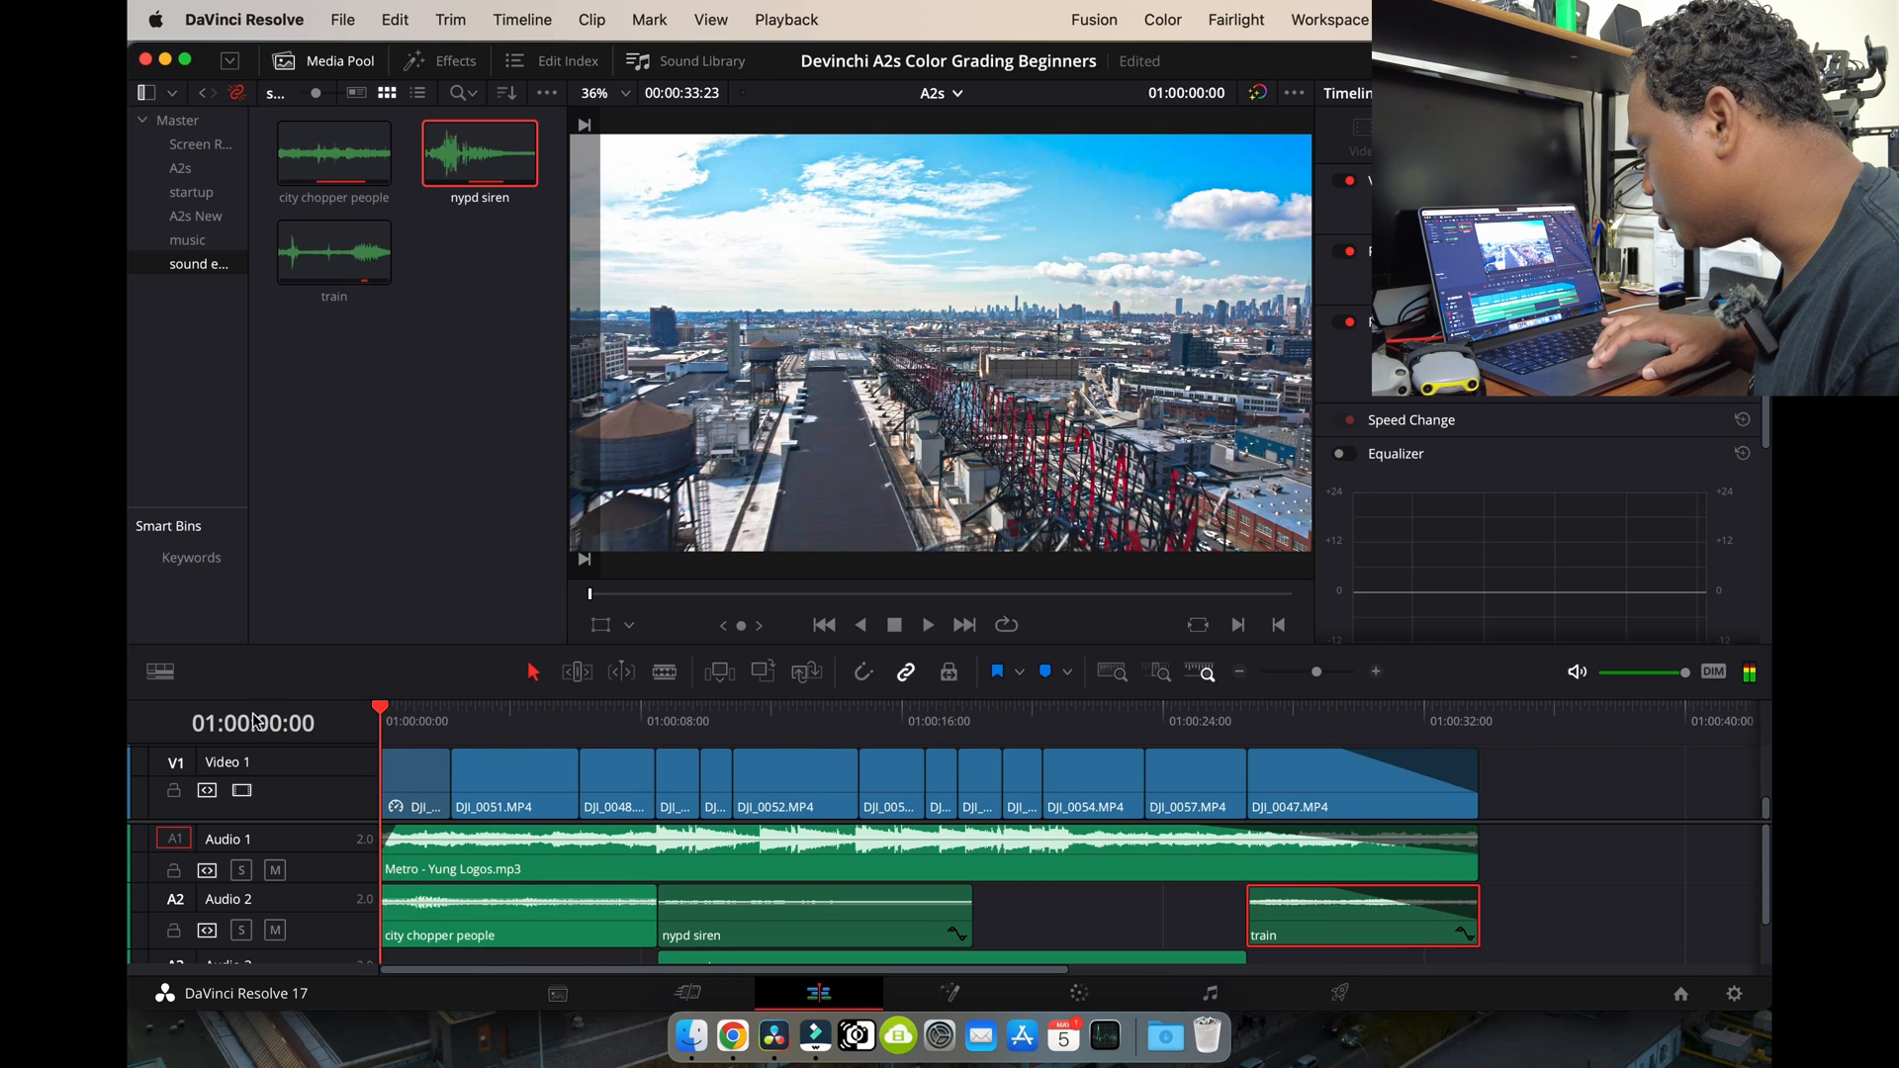